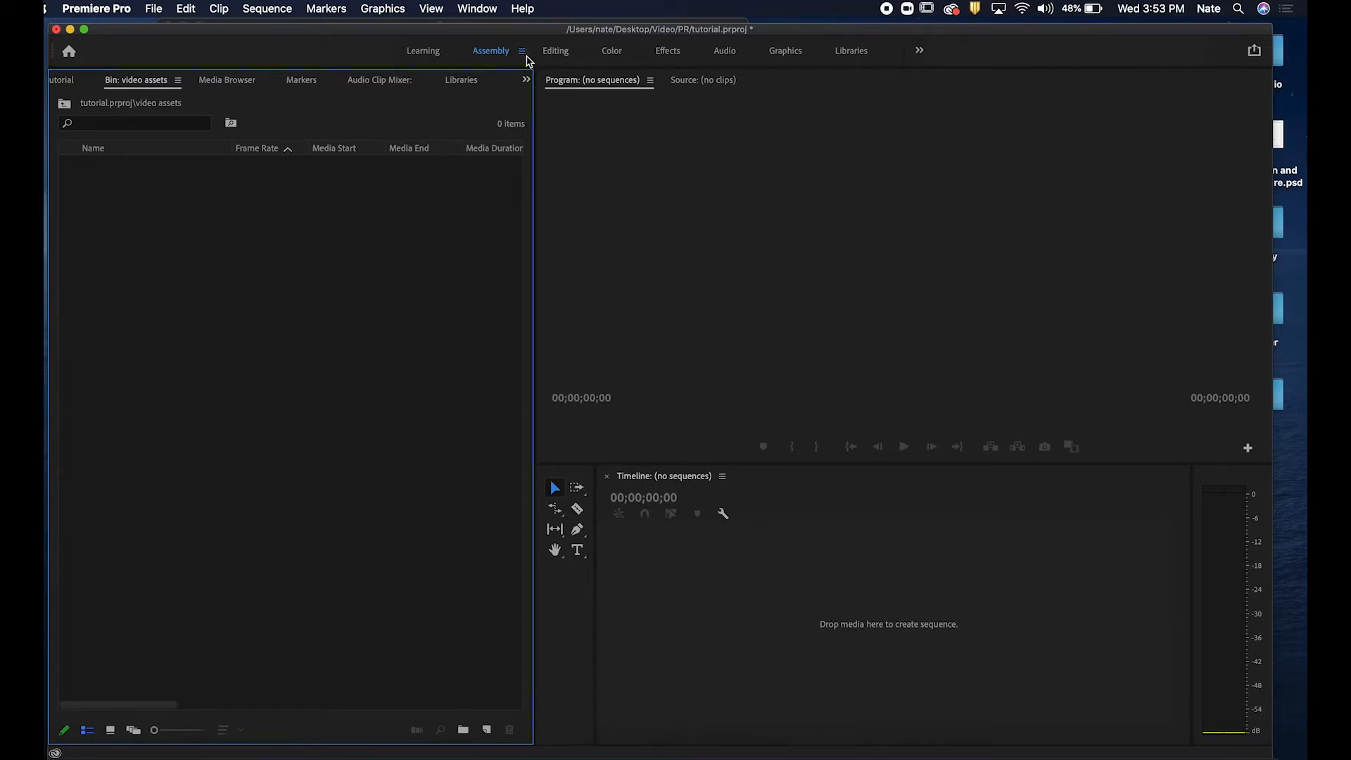
Compare the Editing and Assembly workspaces, ending back in Assembly.
left_click_drag(523, 37, 524, 33)
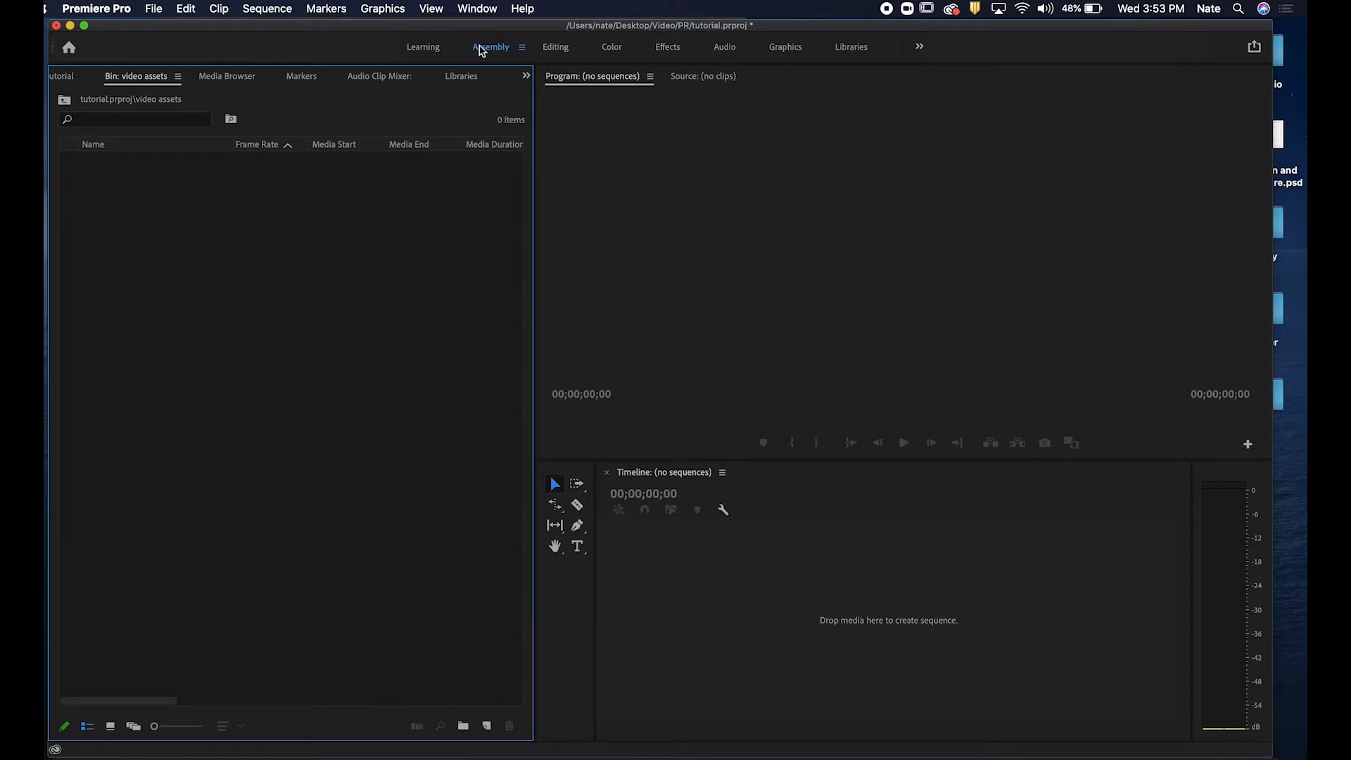
left_click(556, 48)
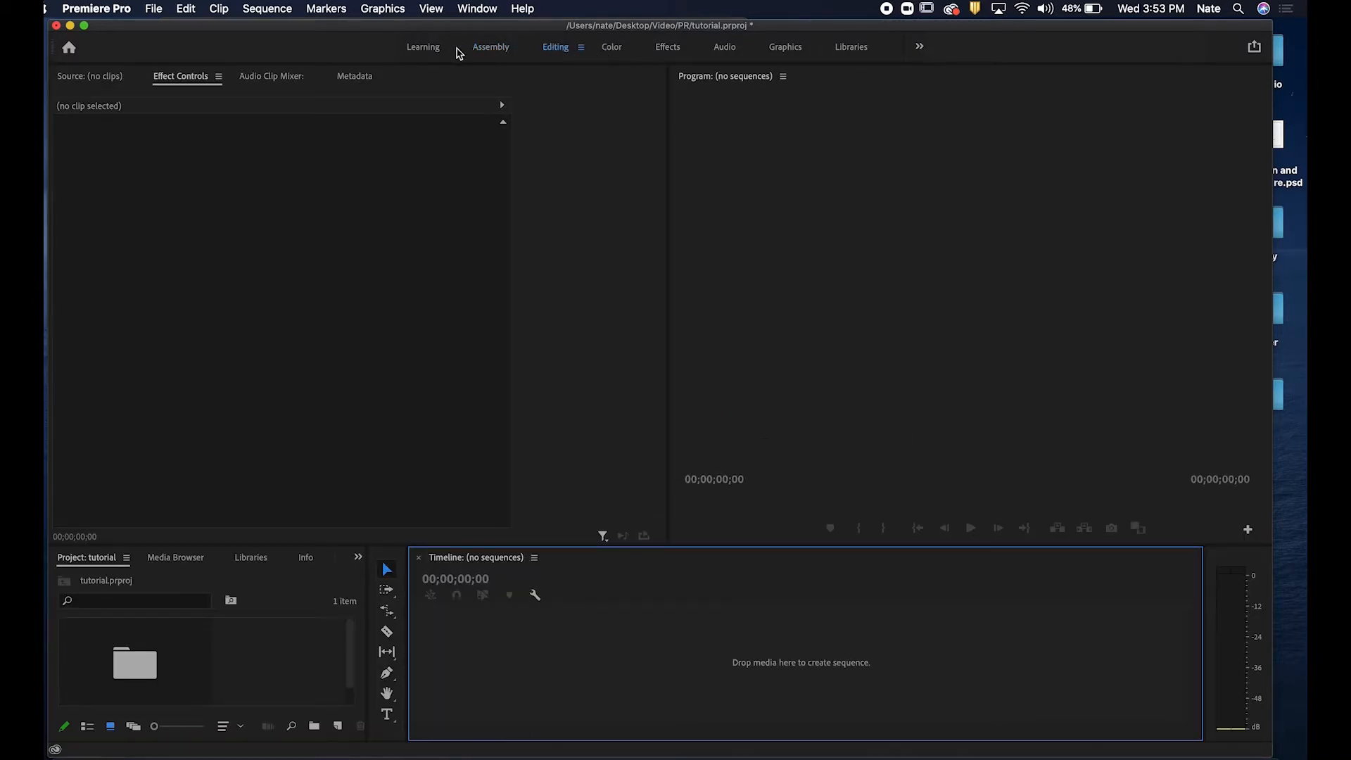
left_click(504, 47)
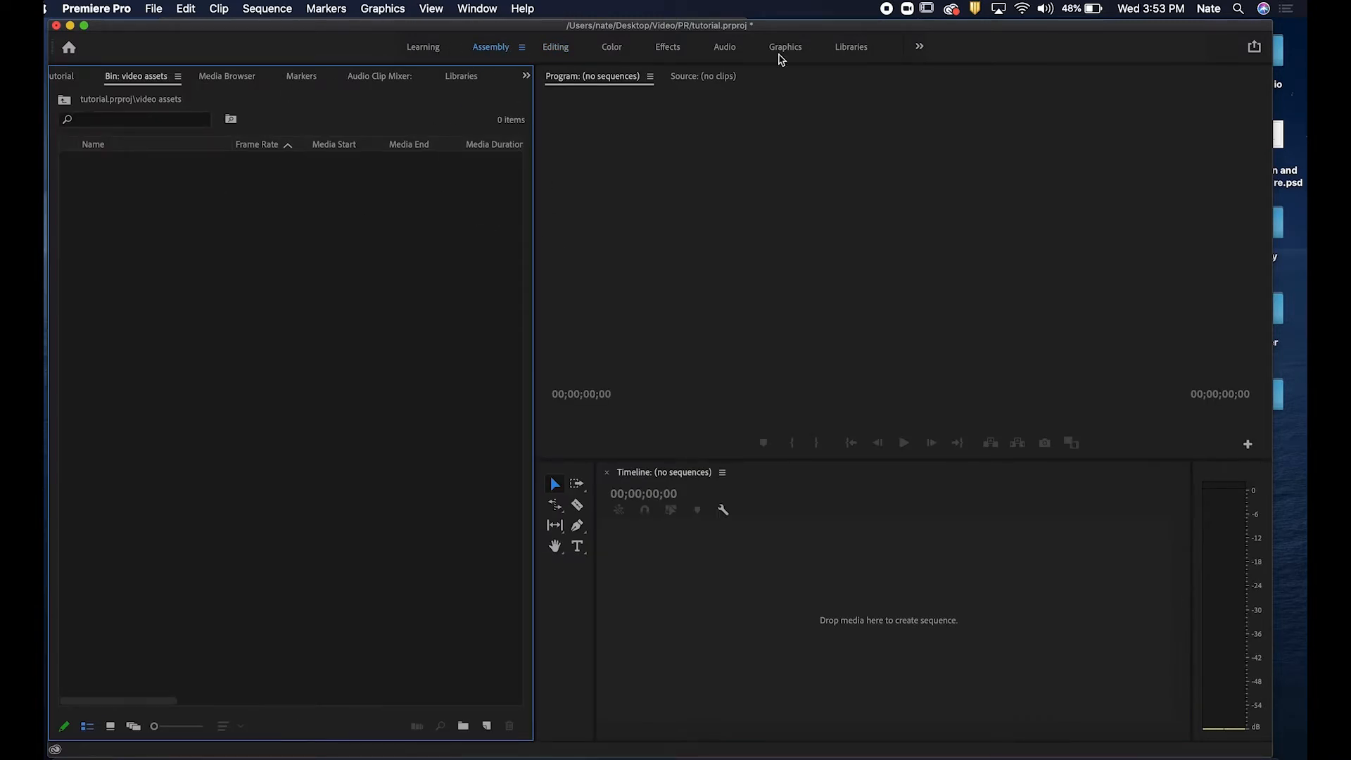
left_click(555, 49)
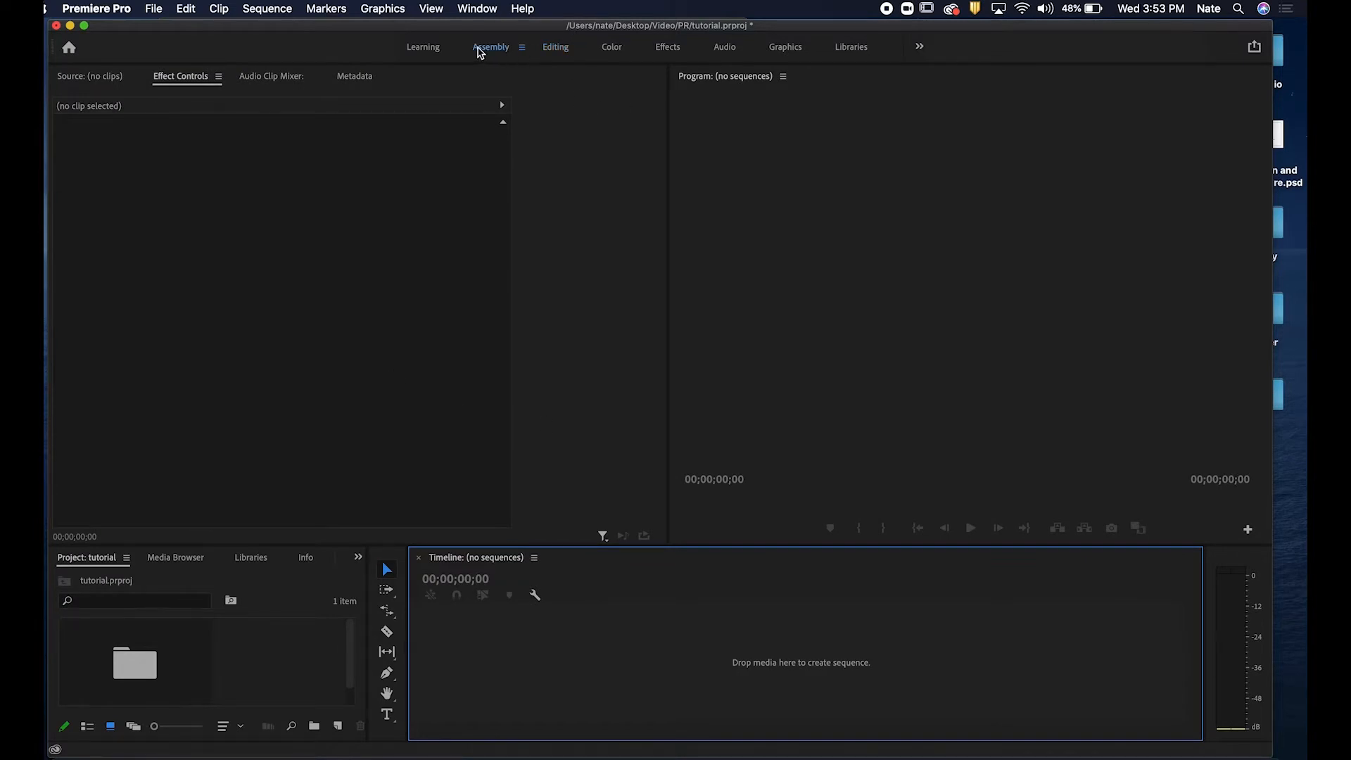
left_click(479, 50)
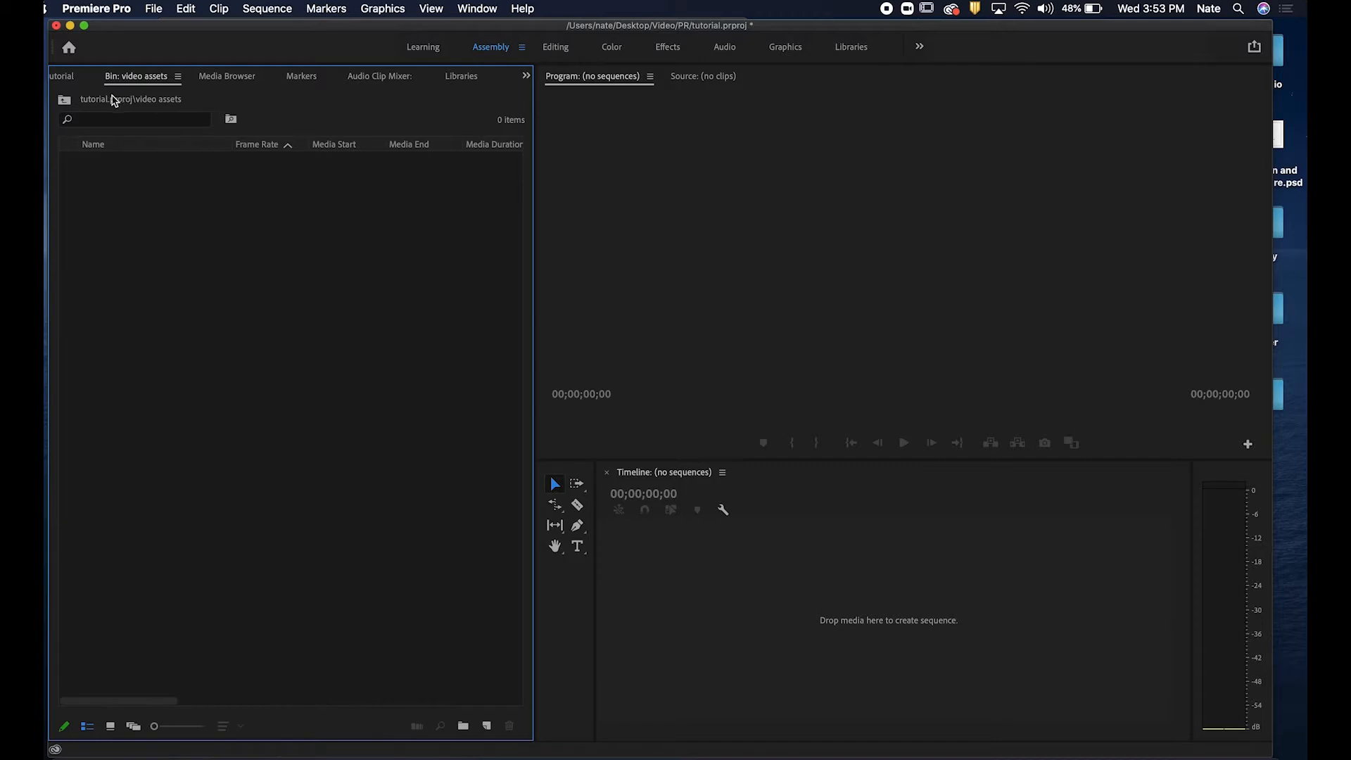
Return to the project root and delete the video assets bin.
left_click(64, 100)
left_click(146, 172)
key("Delete")
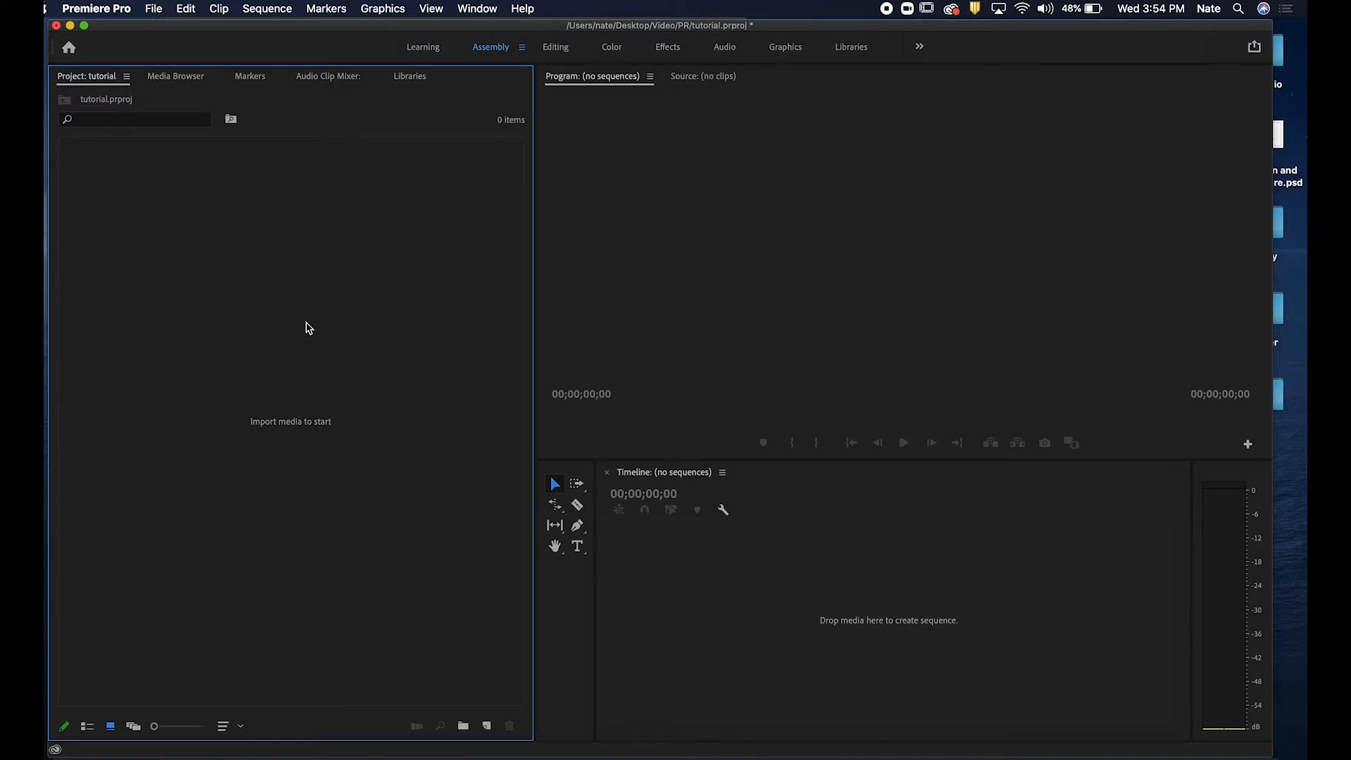
Import the clips clouds 1.mp4, underwater 1.mp4 and underwater 2.mp4 from the vid assets folder into the project.
left_click(156, 9)
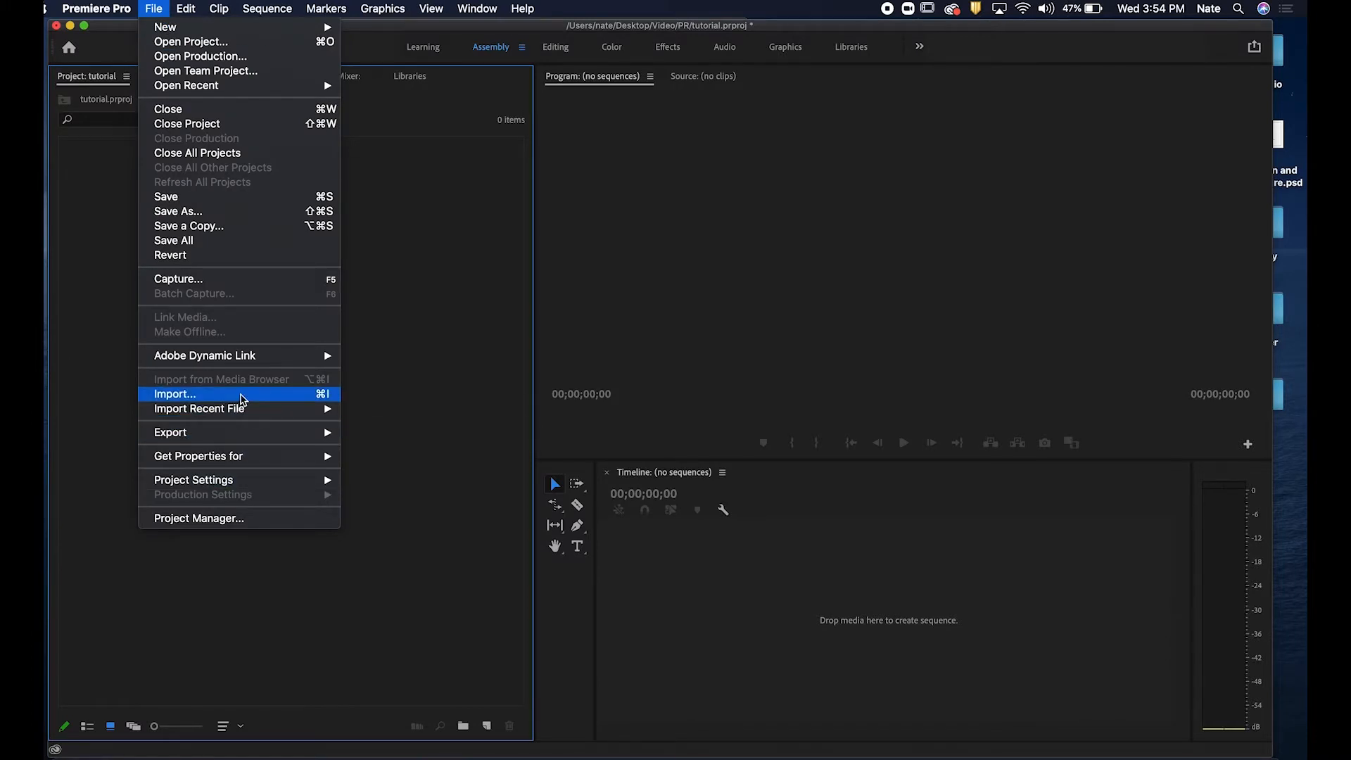
left_click(240, 395)
left_click(531, 161)
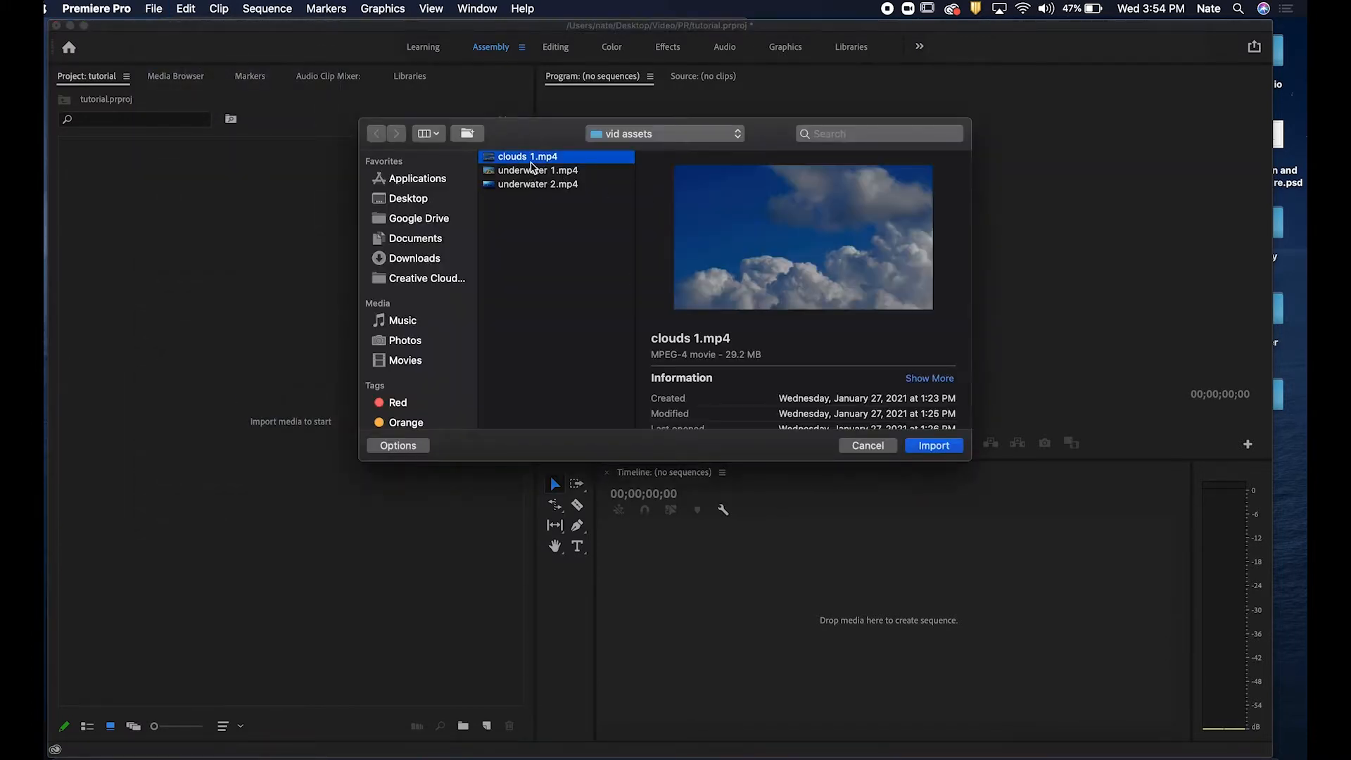
left_click(568, 184, "shift")
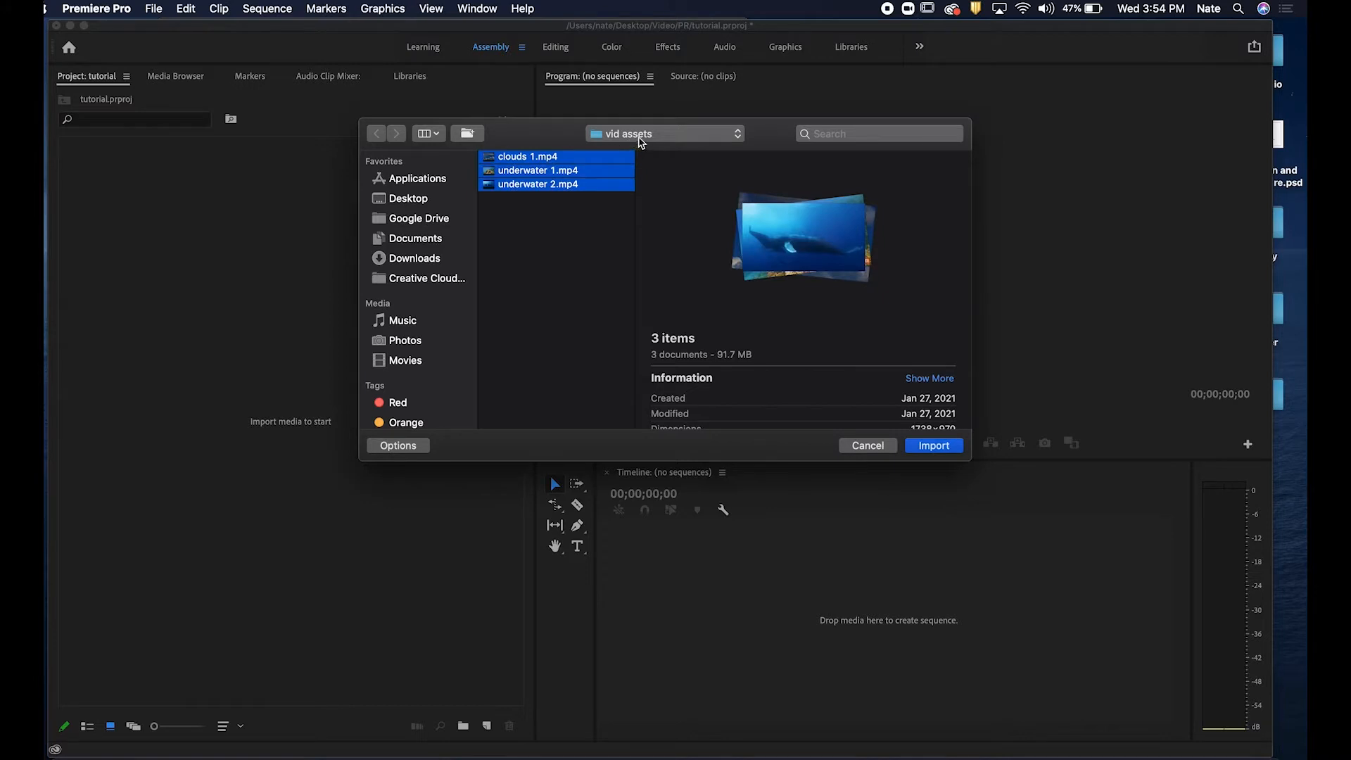
left_click(937, 449)
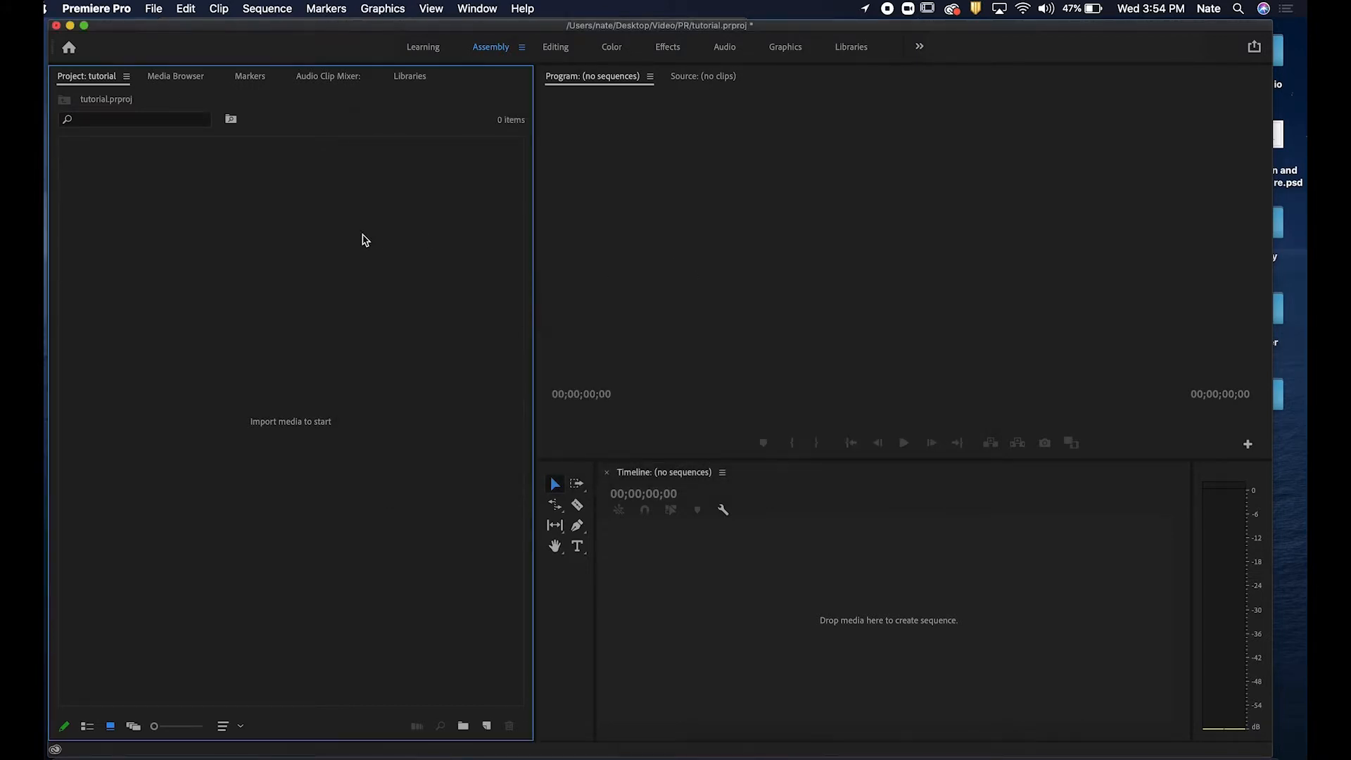
left_click(346, 303)
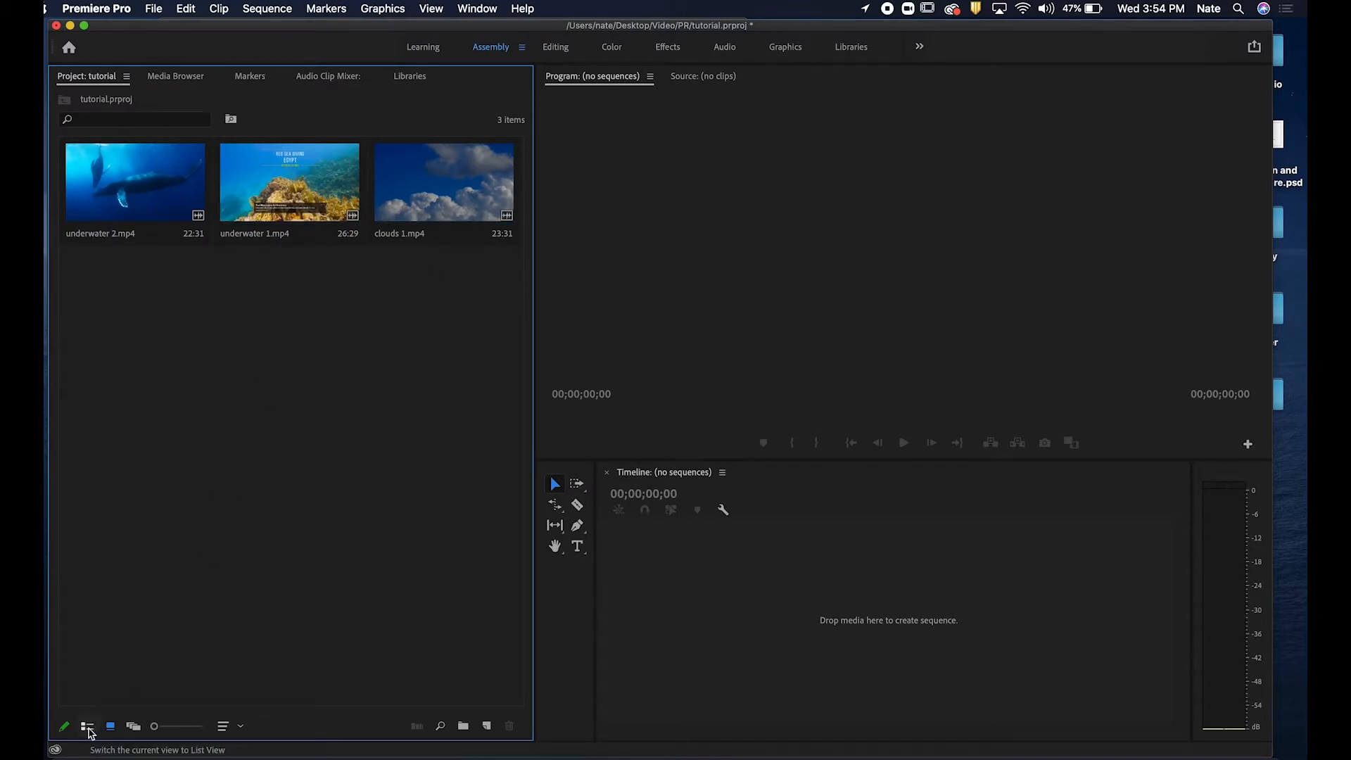
Try the project panel's list, icon and freeform views, ending in icon view with nothing selected.
left_click(88, 729)
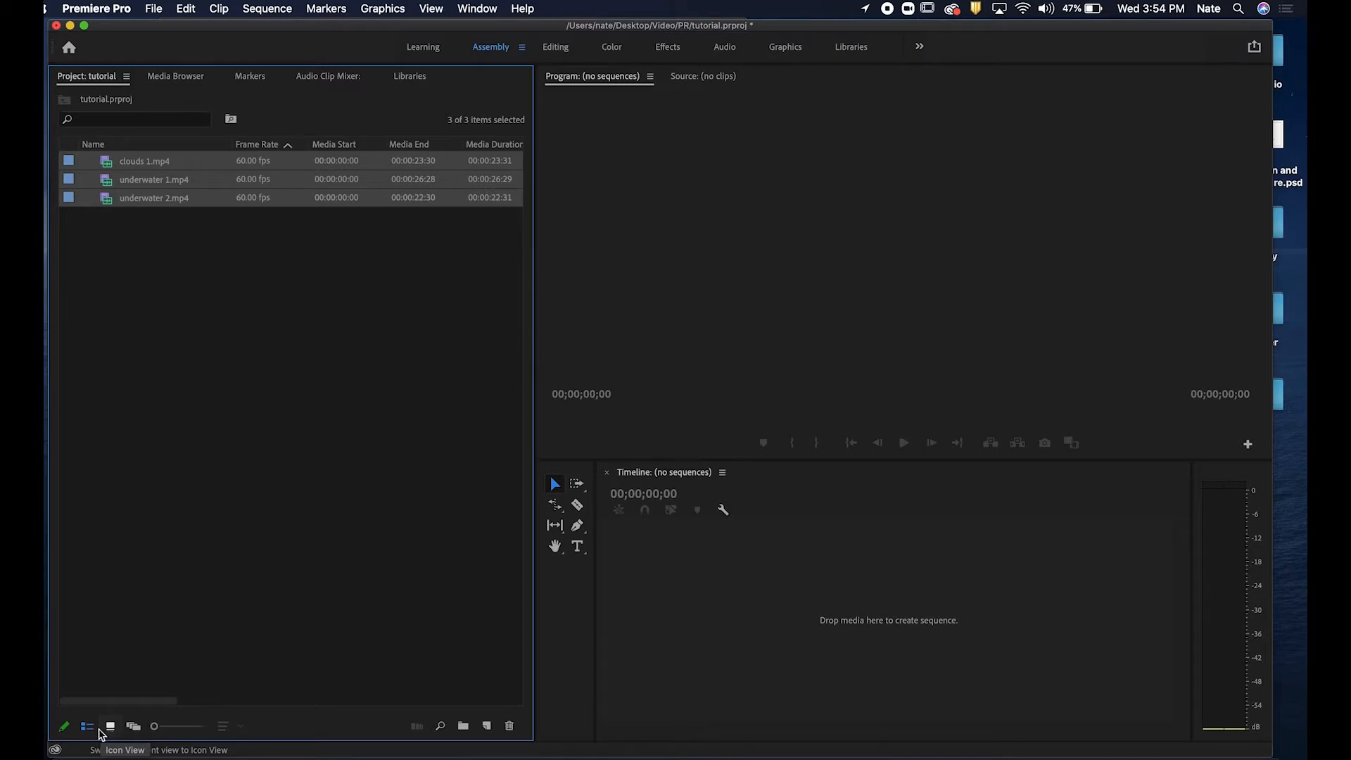
left_click(116, 728)
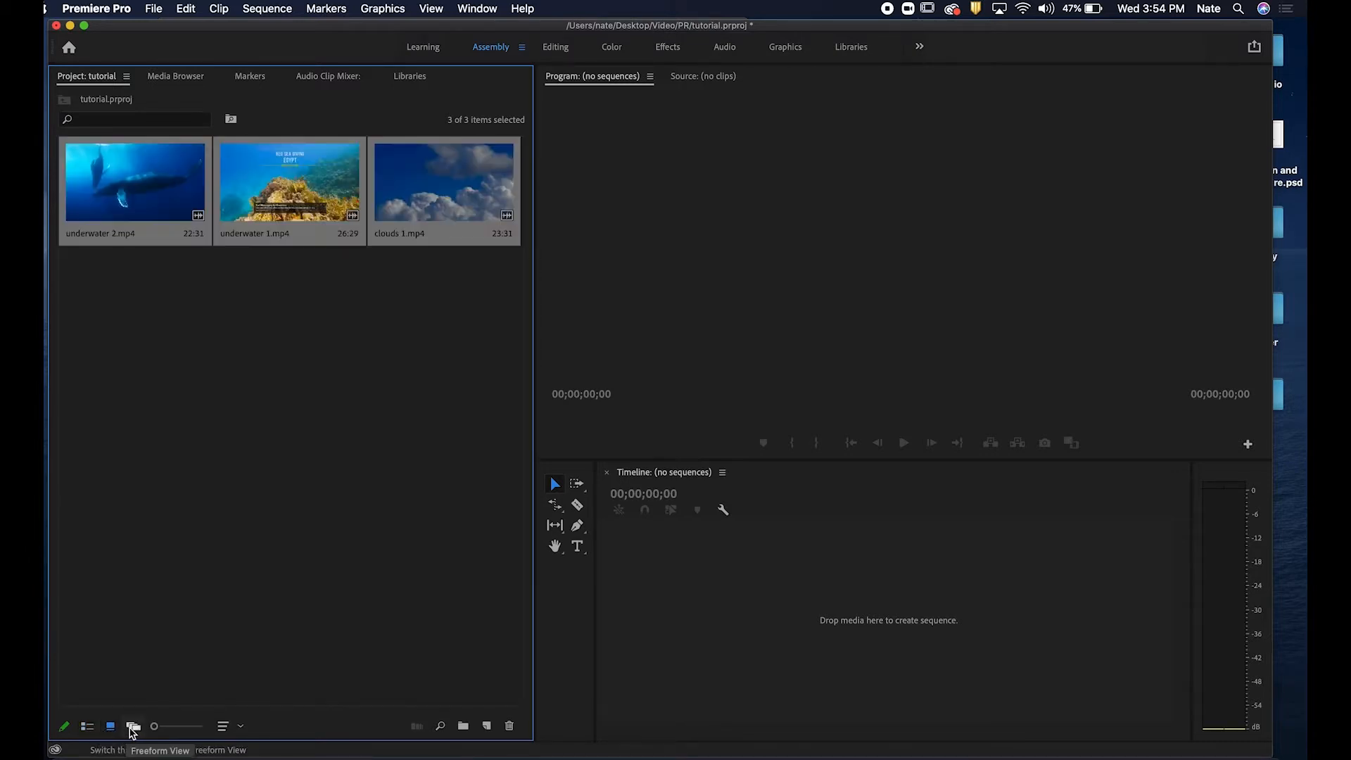
left_click(133, 726)
left_click(91, 729)
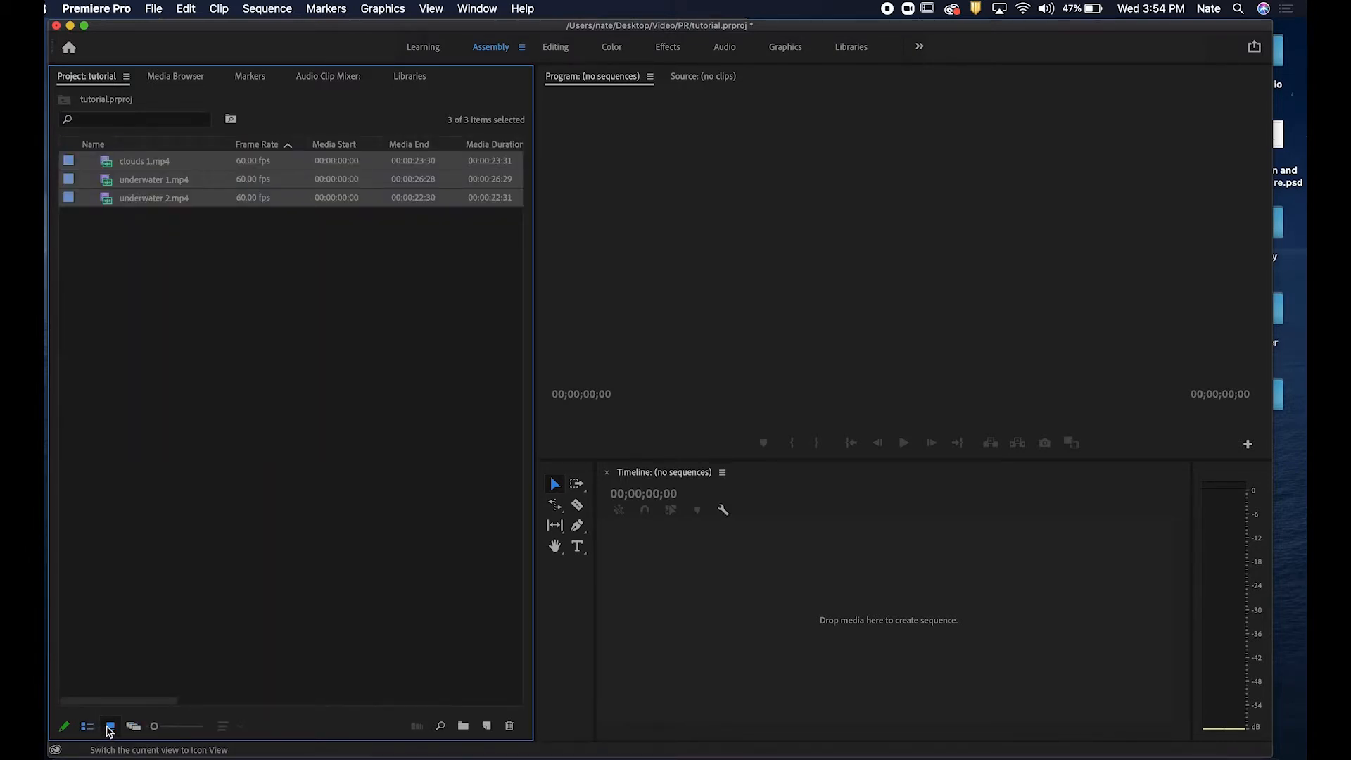
left_click(110, 727)
left_click(162, 496)
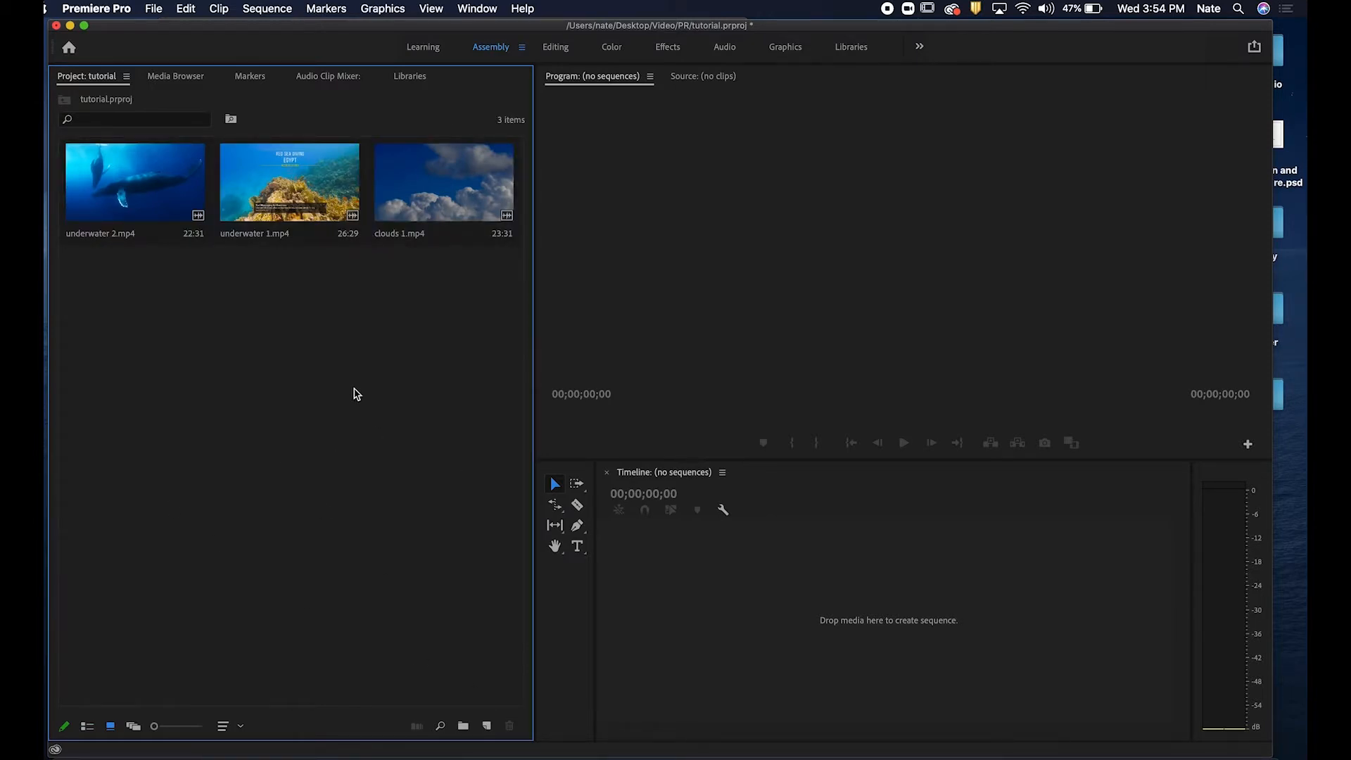
Start a new sequence and choose the DSLR 1080p30 preset under Digital SLR 1080p.
left_click(276, 7)
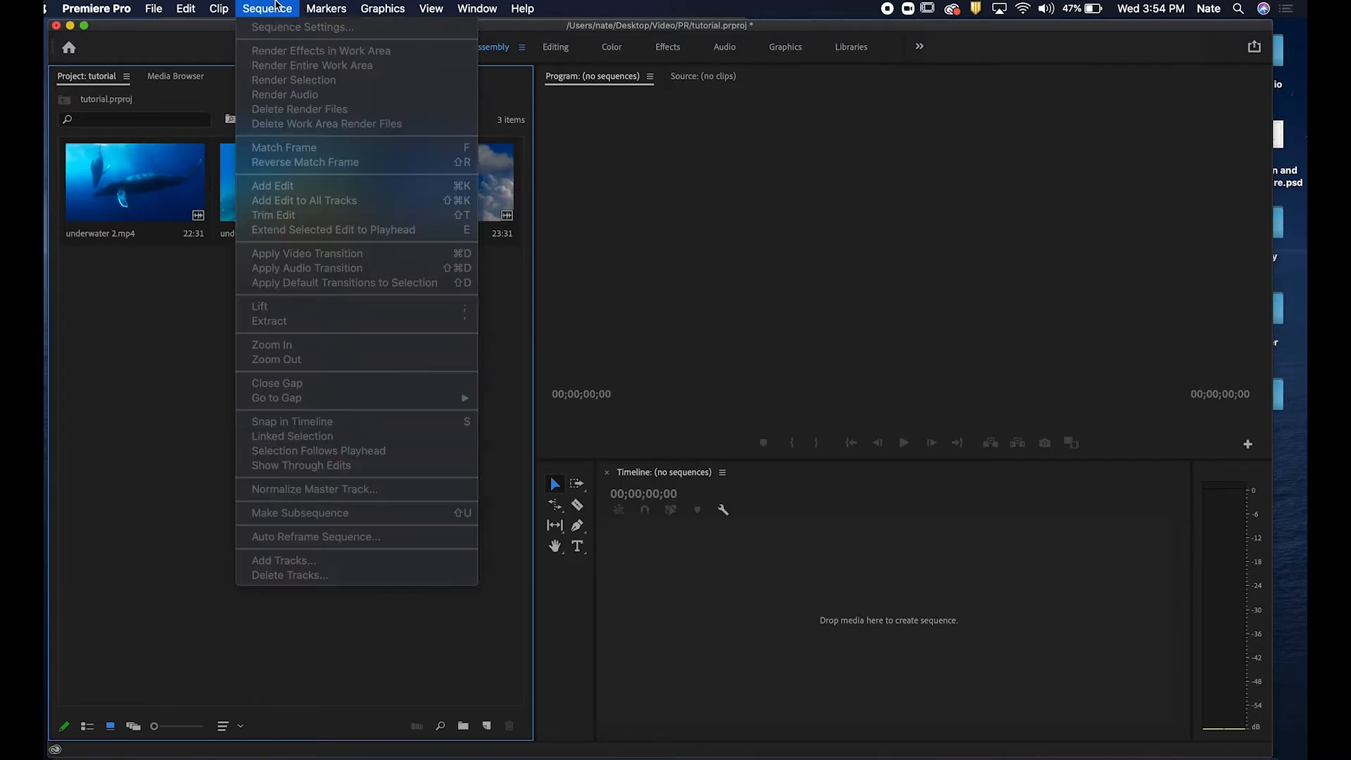
mouse_move(150, 7)
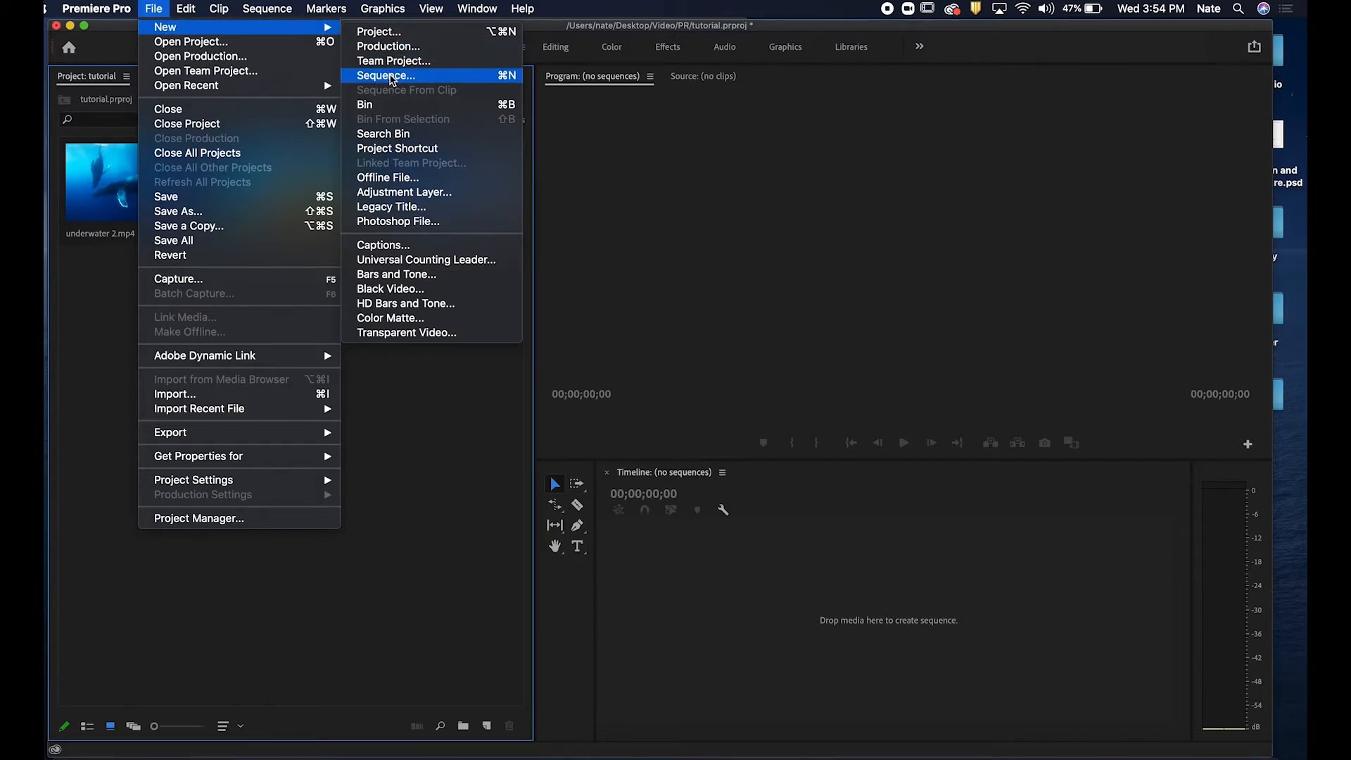
left_click(391, 79)
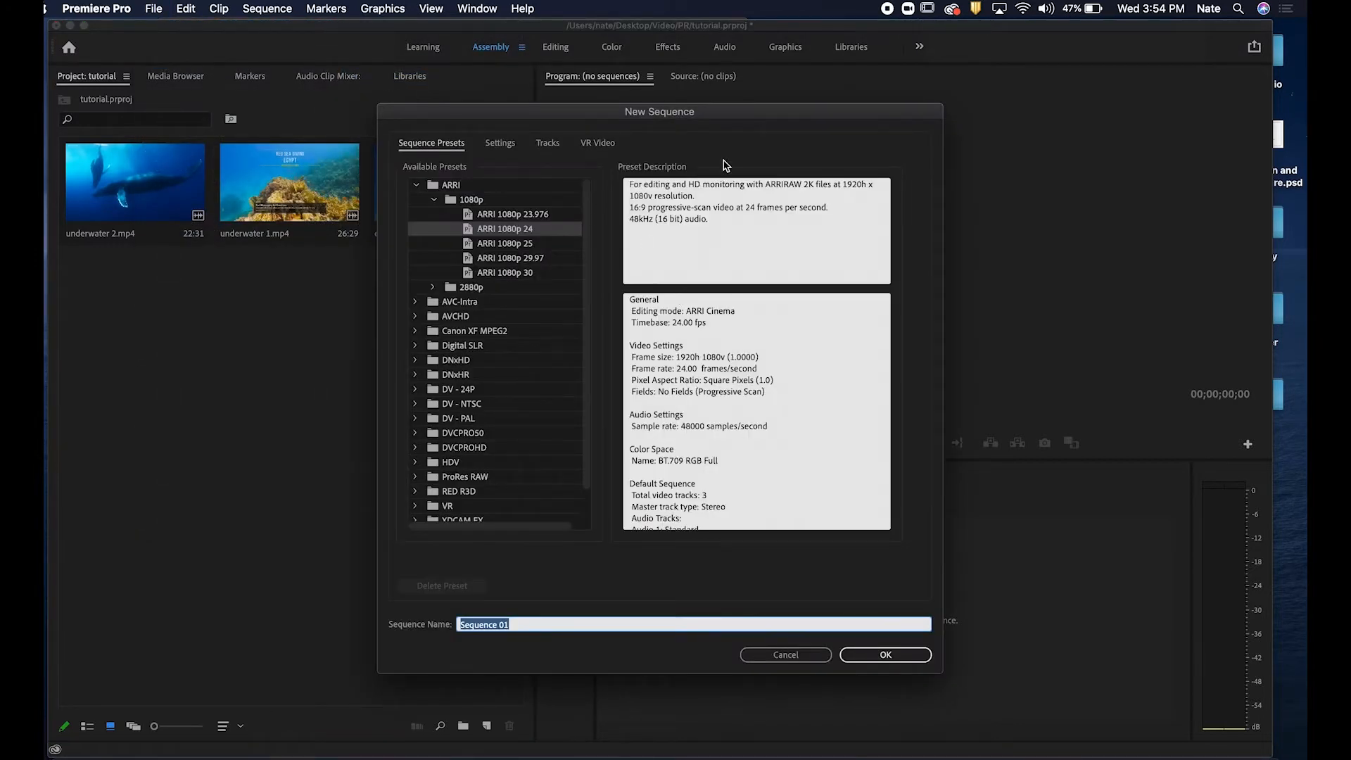
left_click_drag(649, 109, 686, 103)
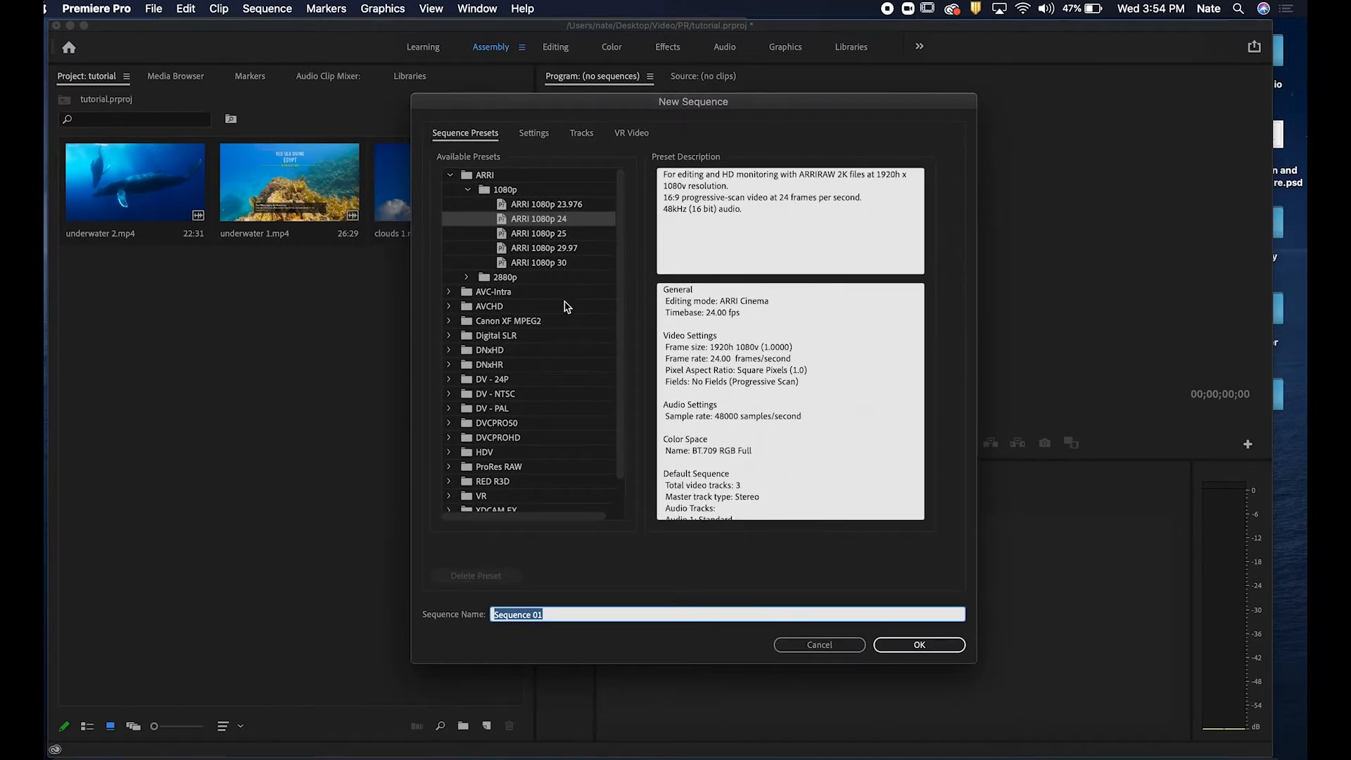
left_click_drag(622, 332, 635, 412)
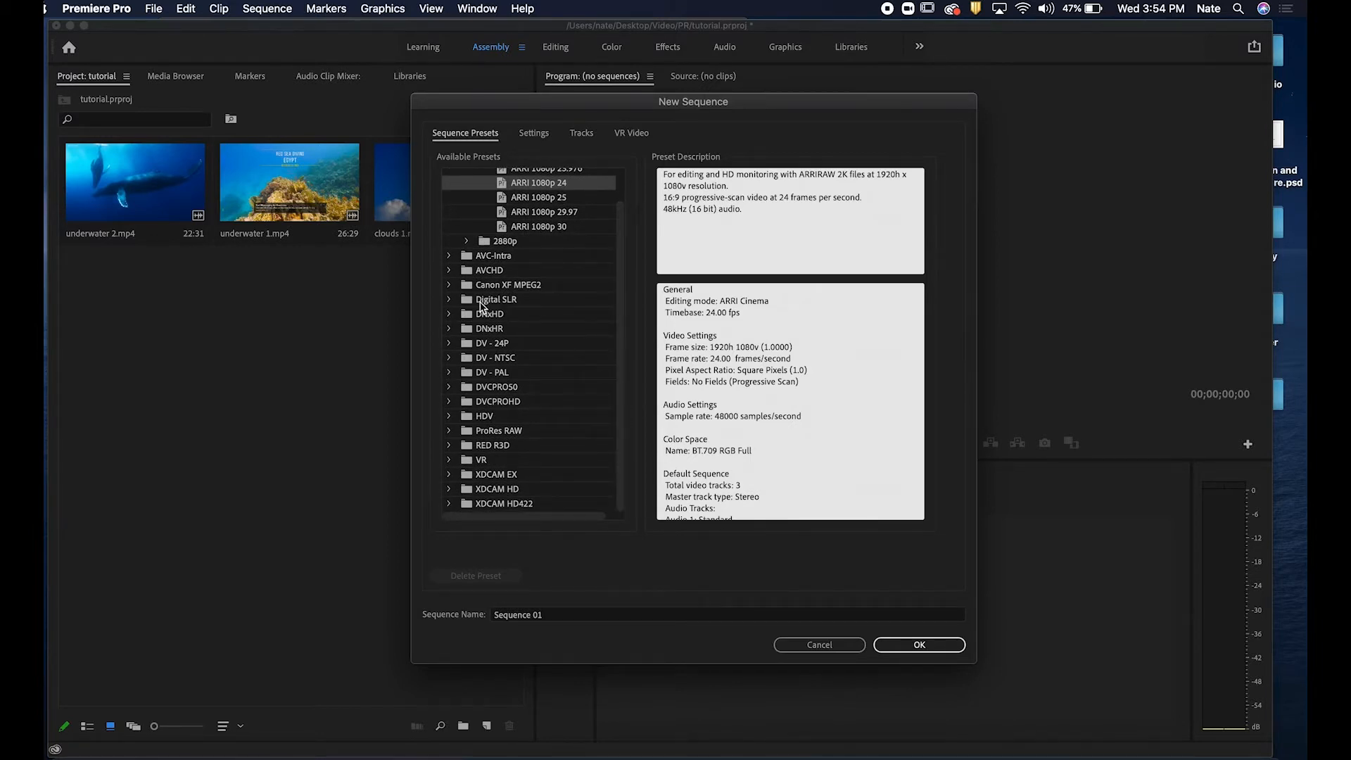
left_click(450, 303)
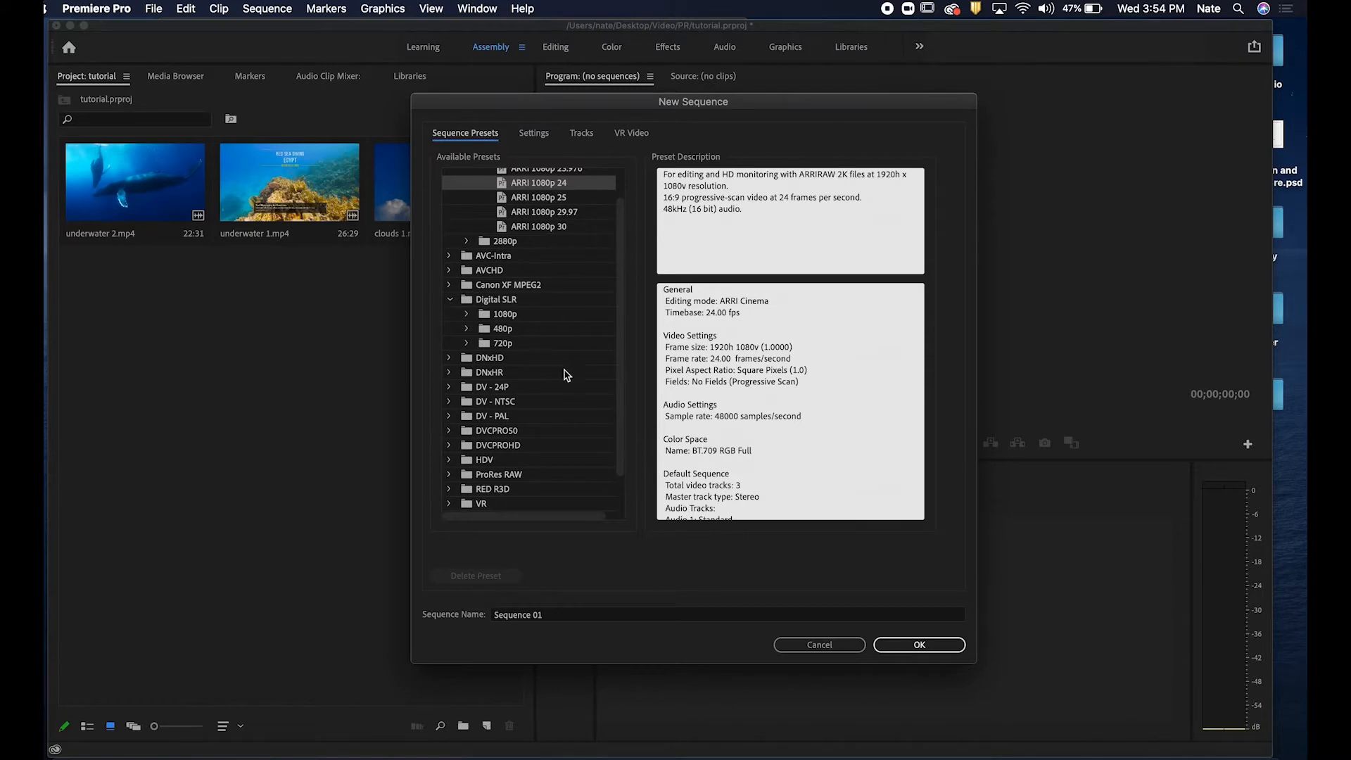
scroll(573, 380, "up", 3)
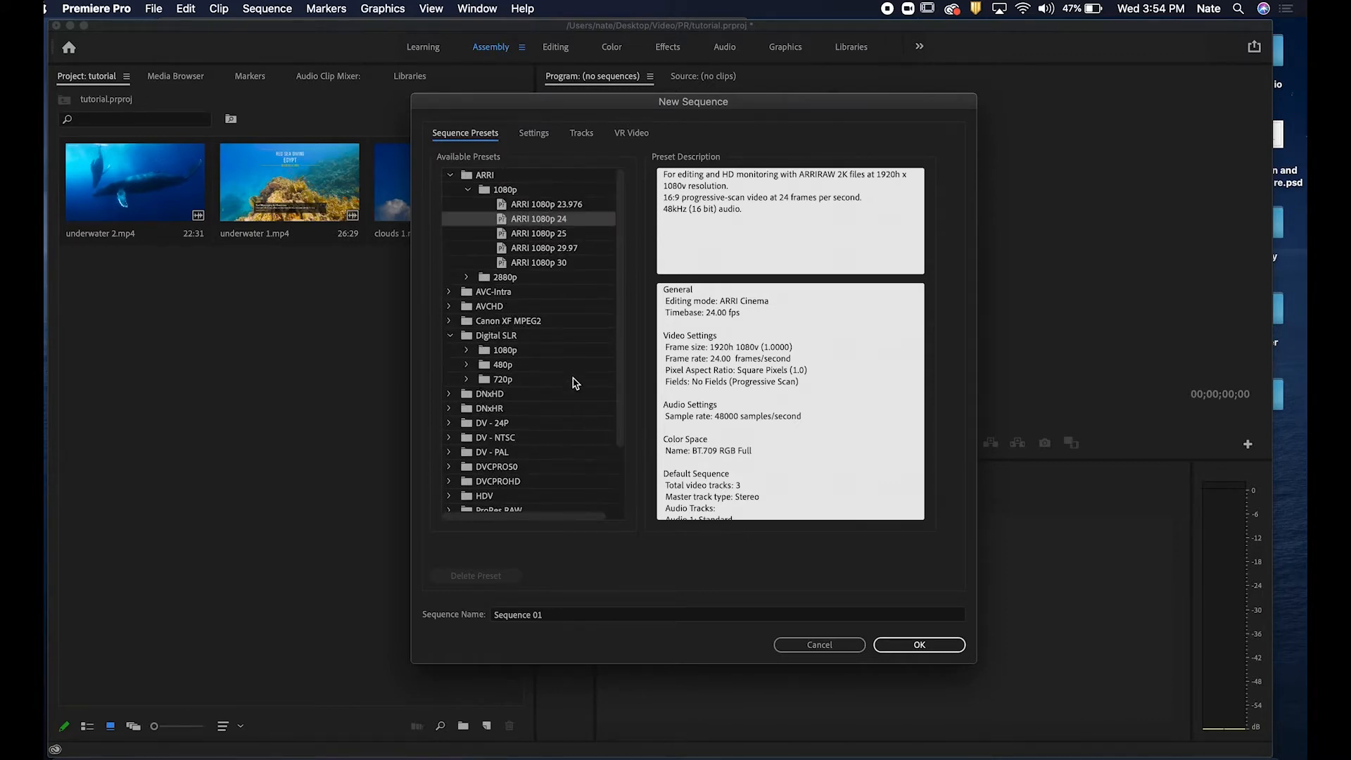
left_click(520, 352)
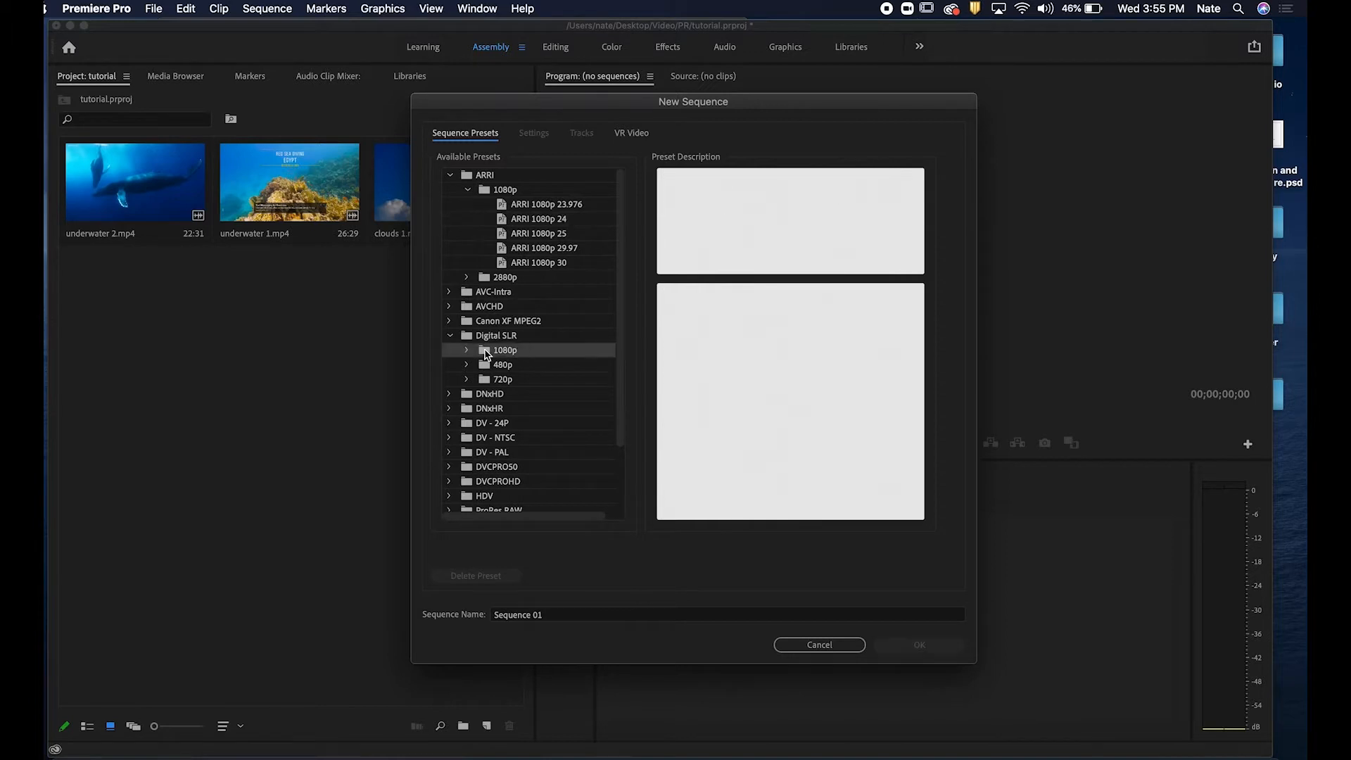
left_click(467, 350)
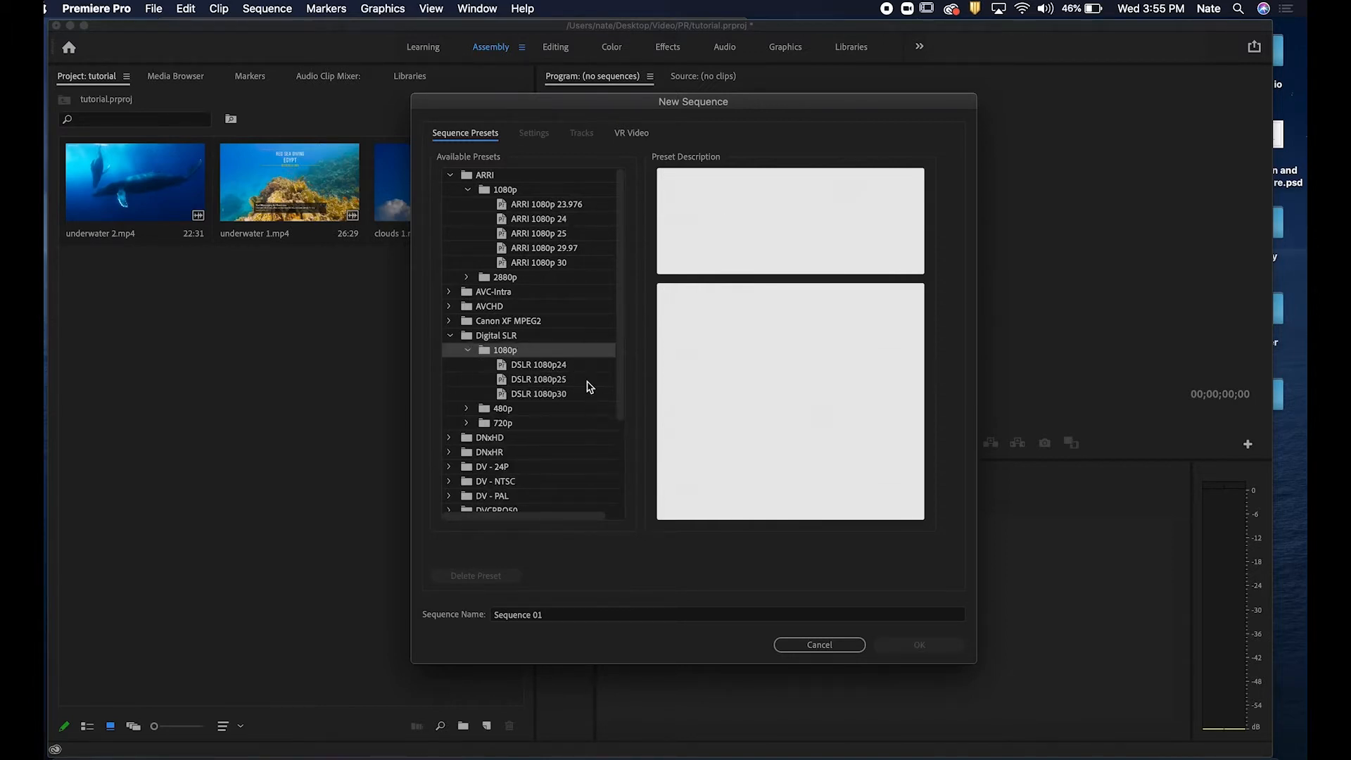
left_click(539, 396)
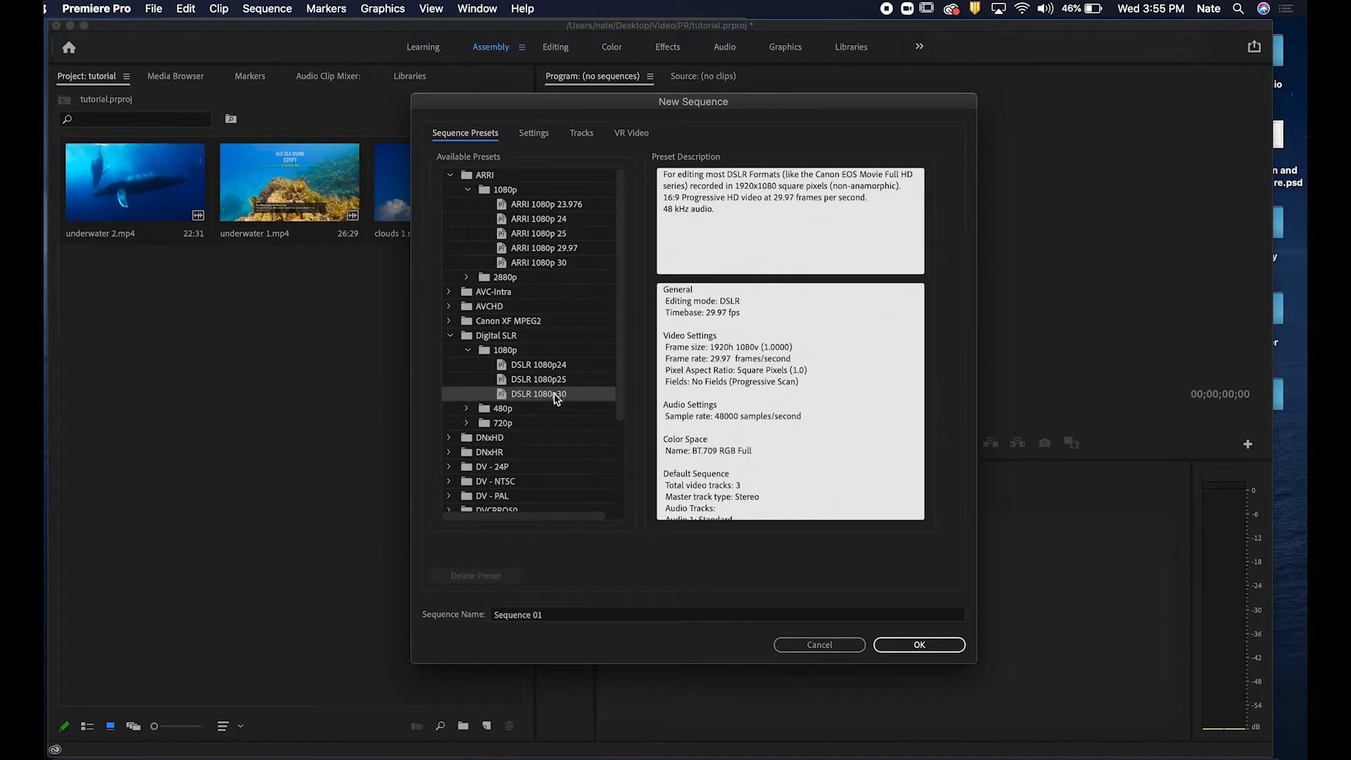
Browse the HDV and ARRI 1080p sequence presets to compare their descriptions.
scroll(538, 436, "down", 5)
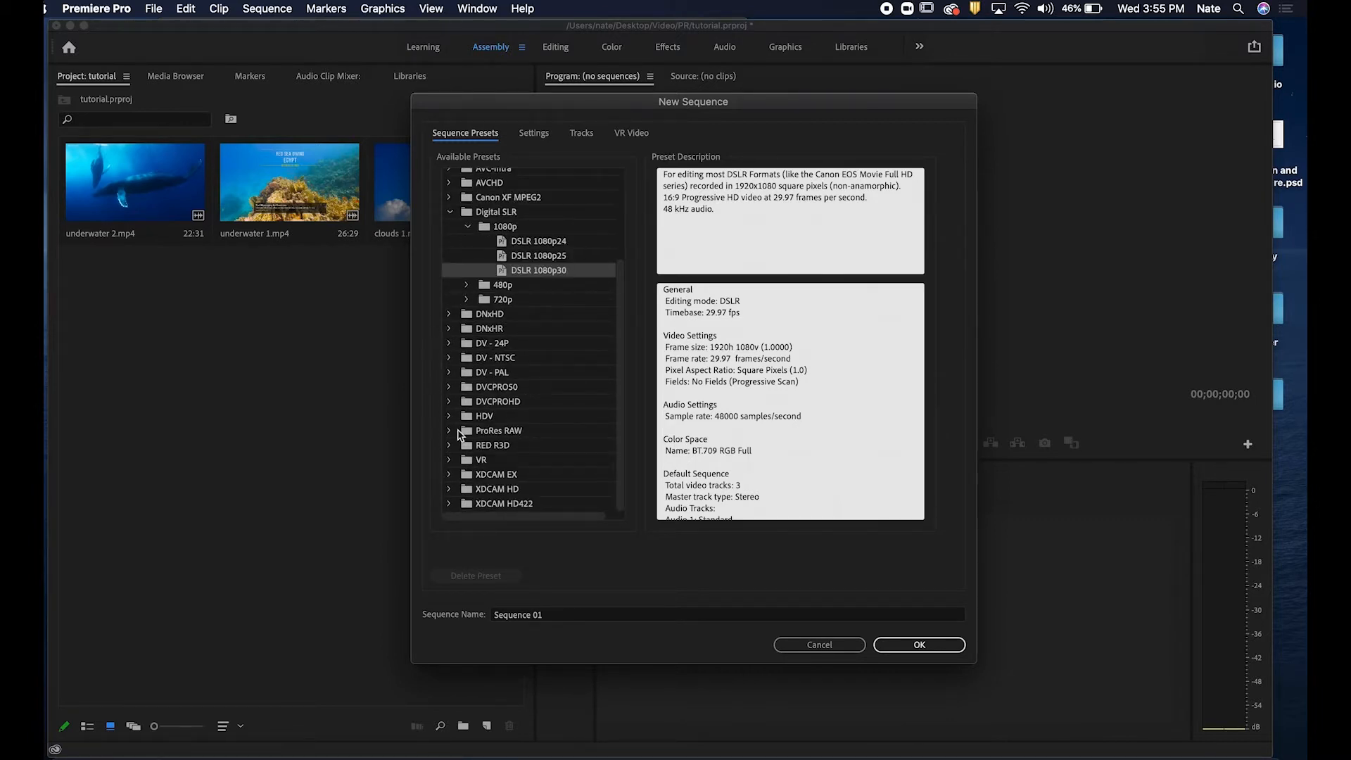
left_click(450, 416)
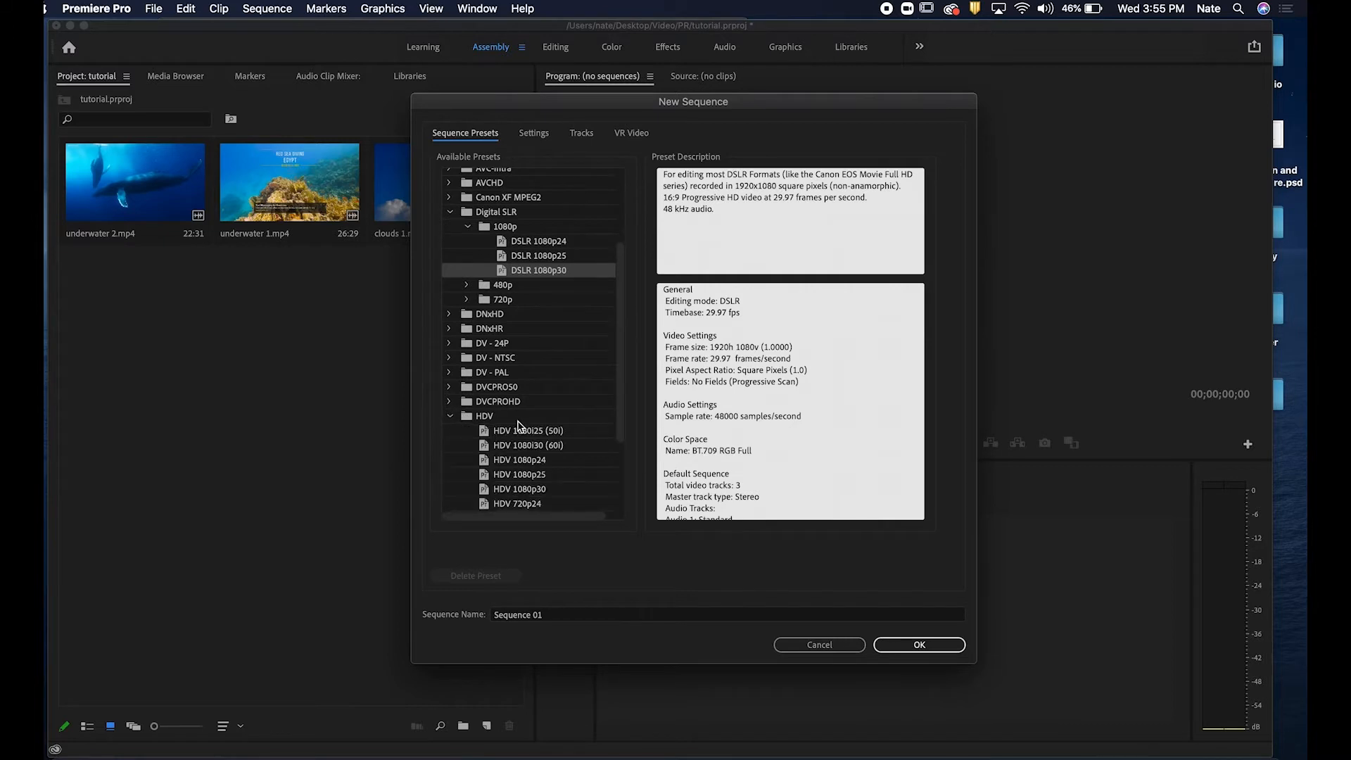
scroll(518, 426, "down", 4)
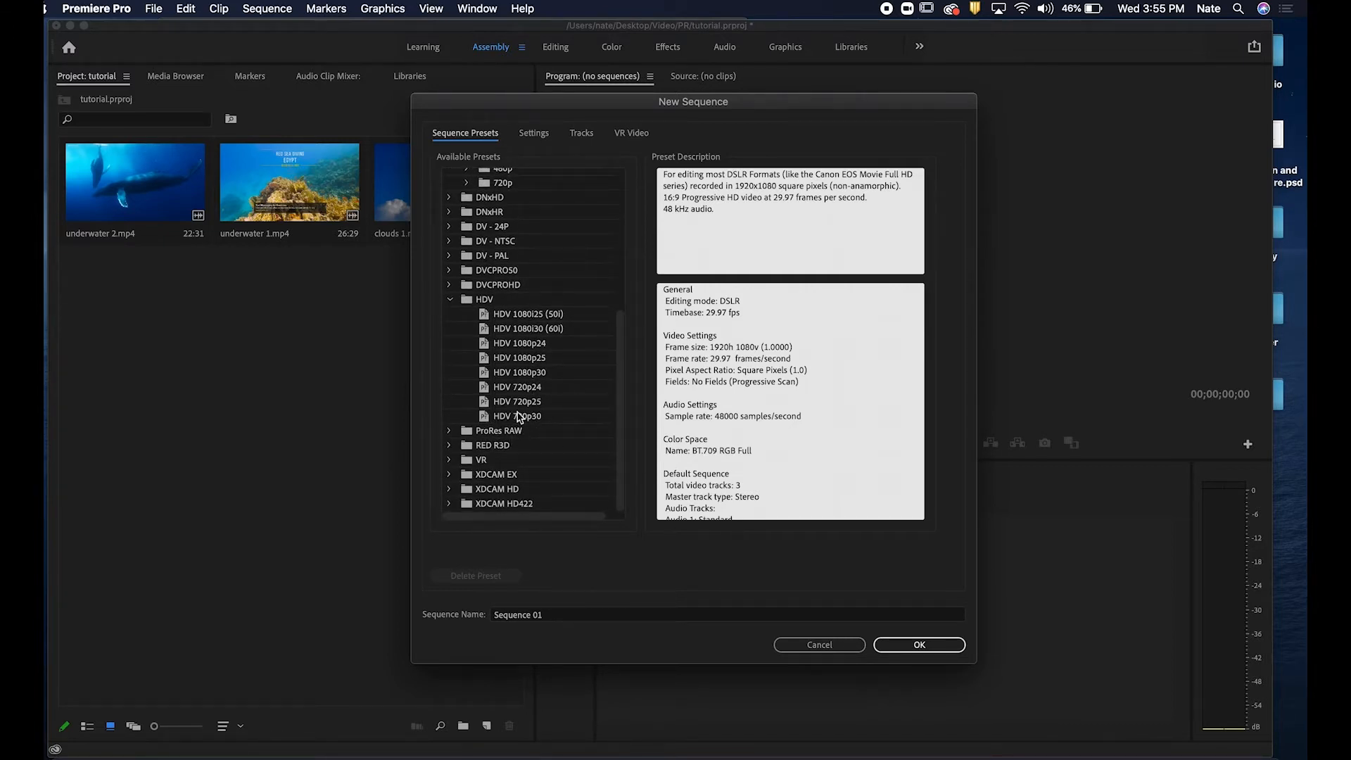
scroll(530, 303, "up", 8)
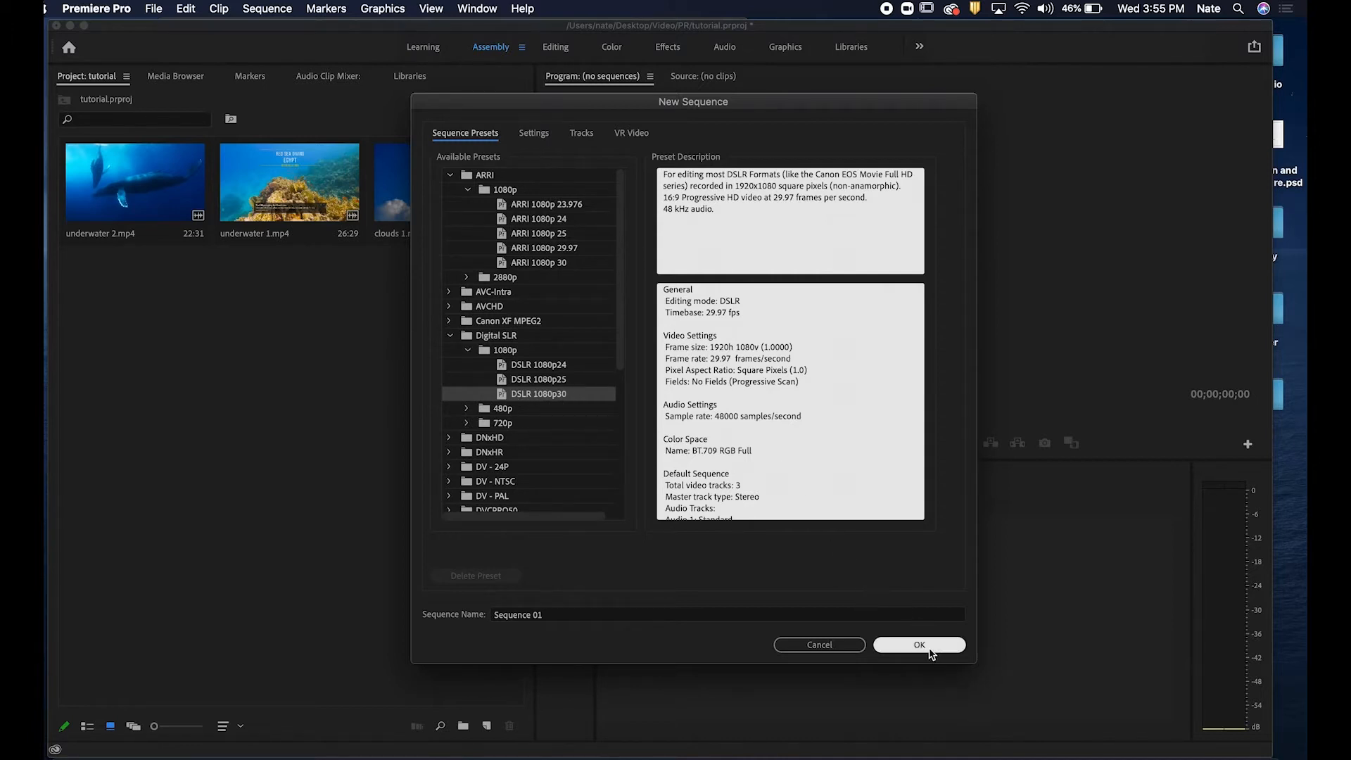
left_click(547, 221)
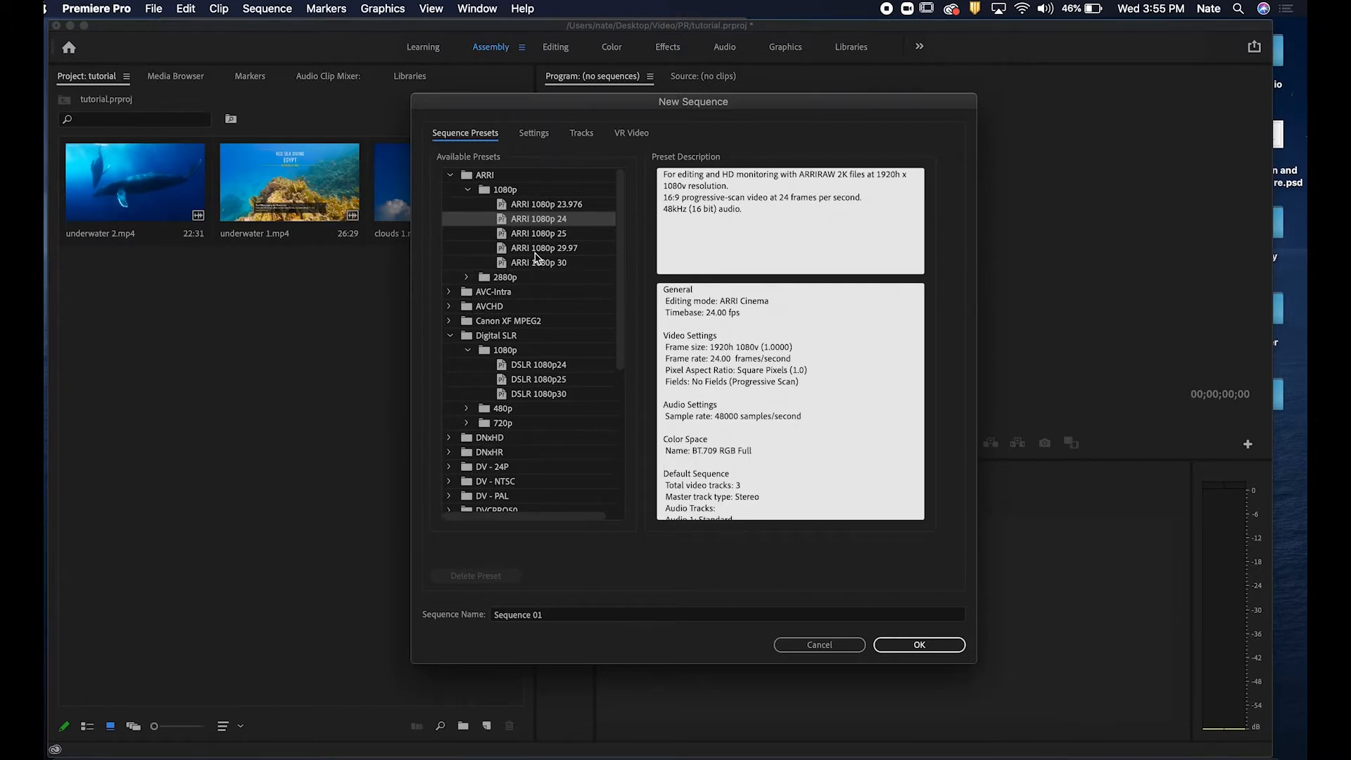
left_click(544, 251)
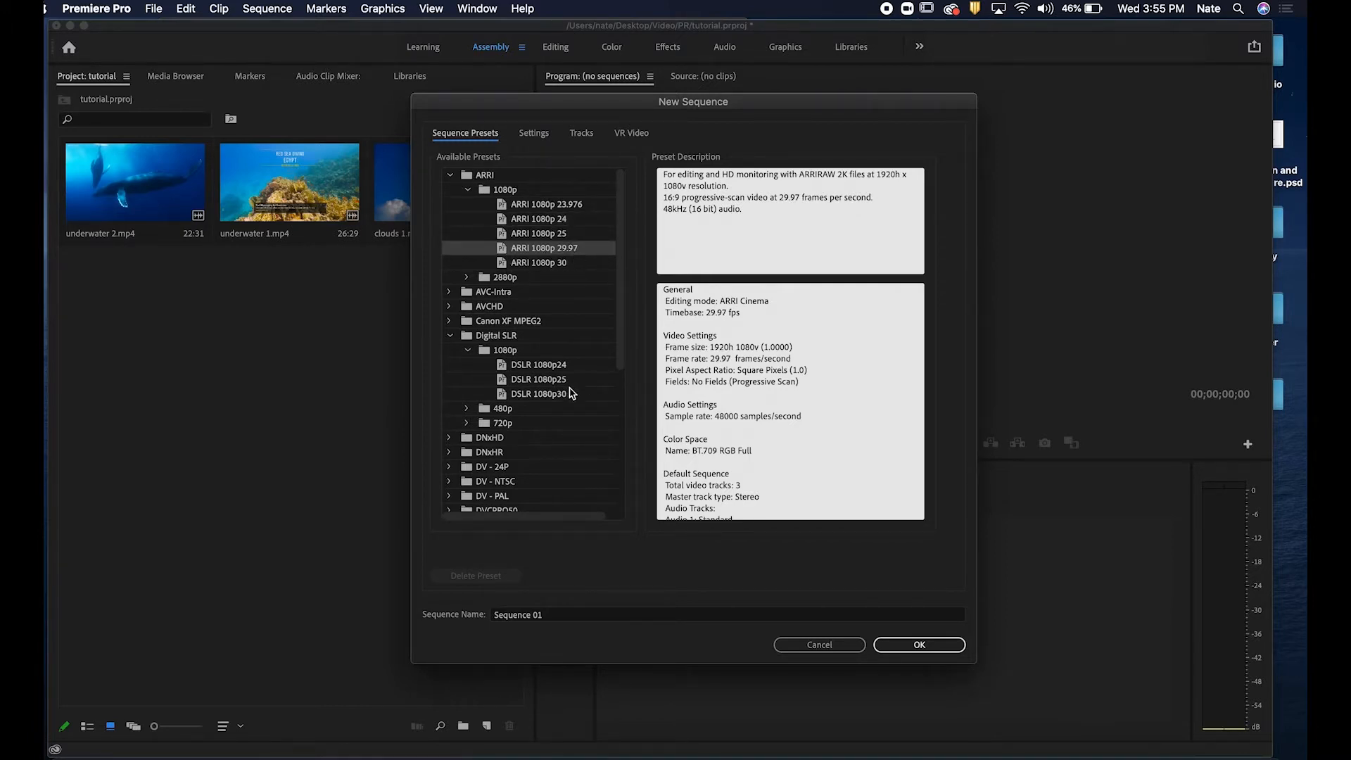
left_click(541, 396)
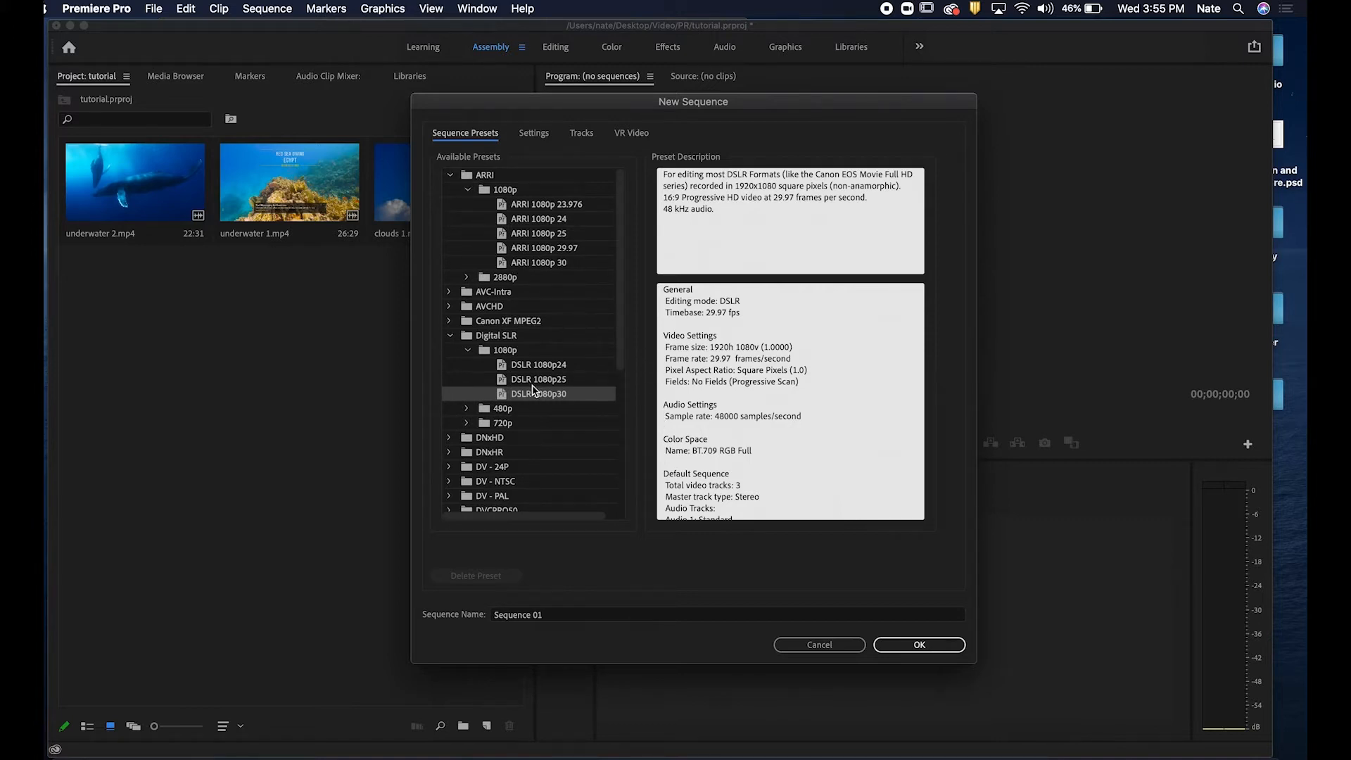
left_click(593, 246)
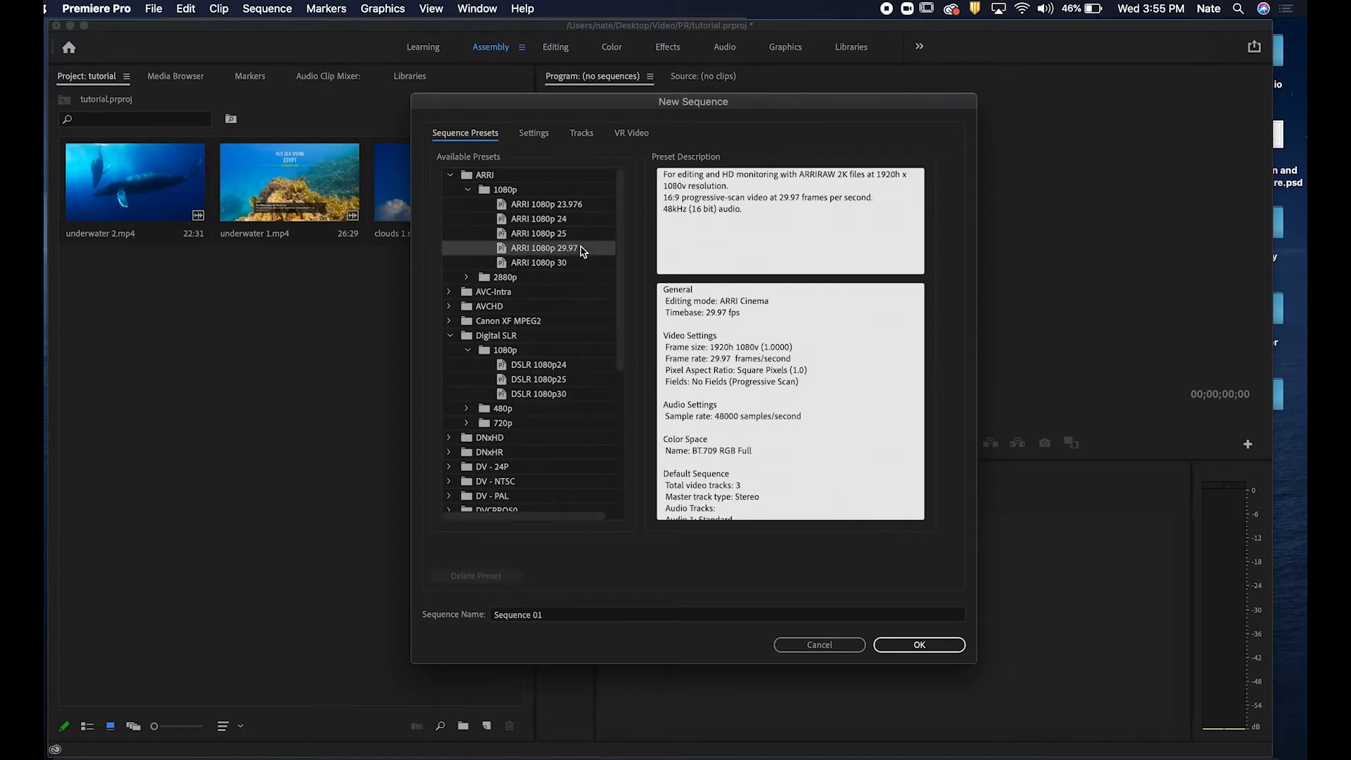
Reselect the DSLR 1080p30 preset and create the sequence.
left_click(545, 399)
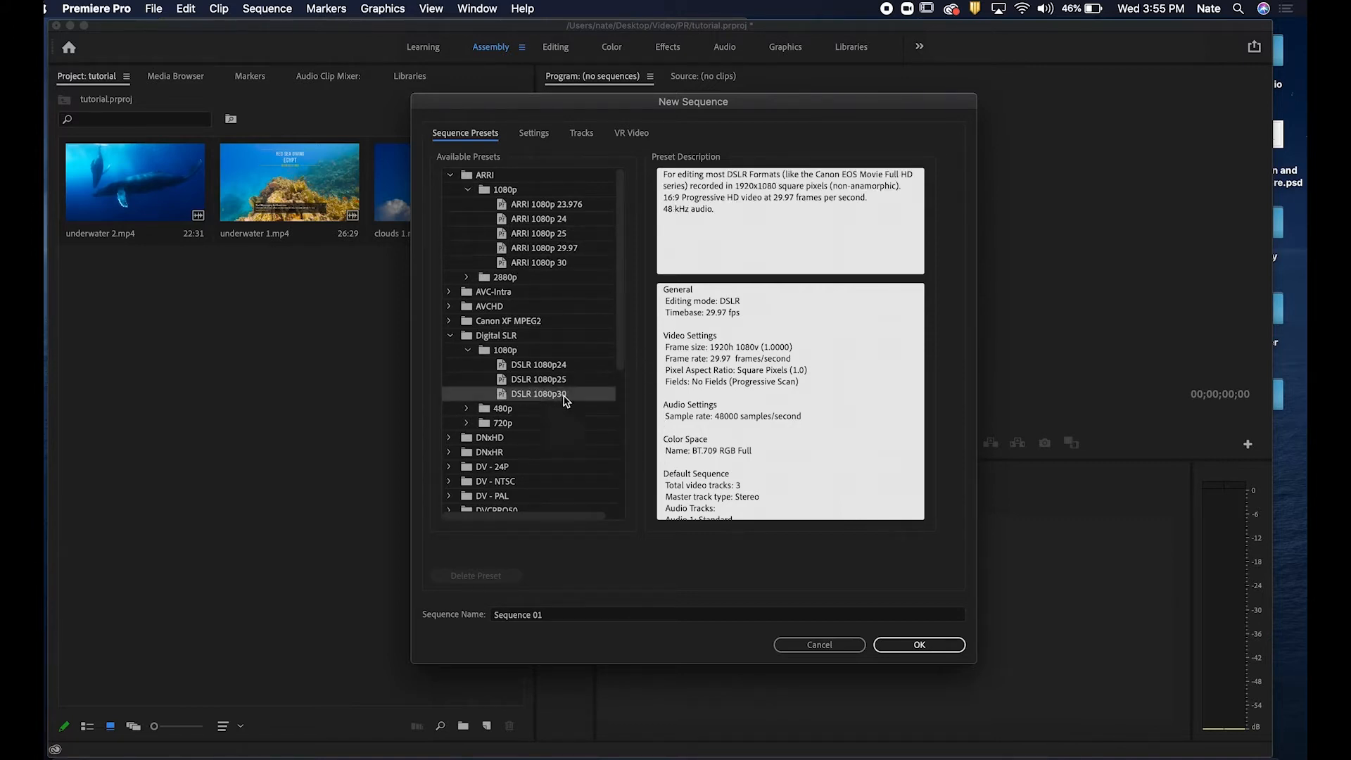
left_click(930, 644)
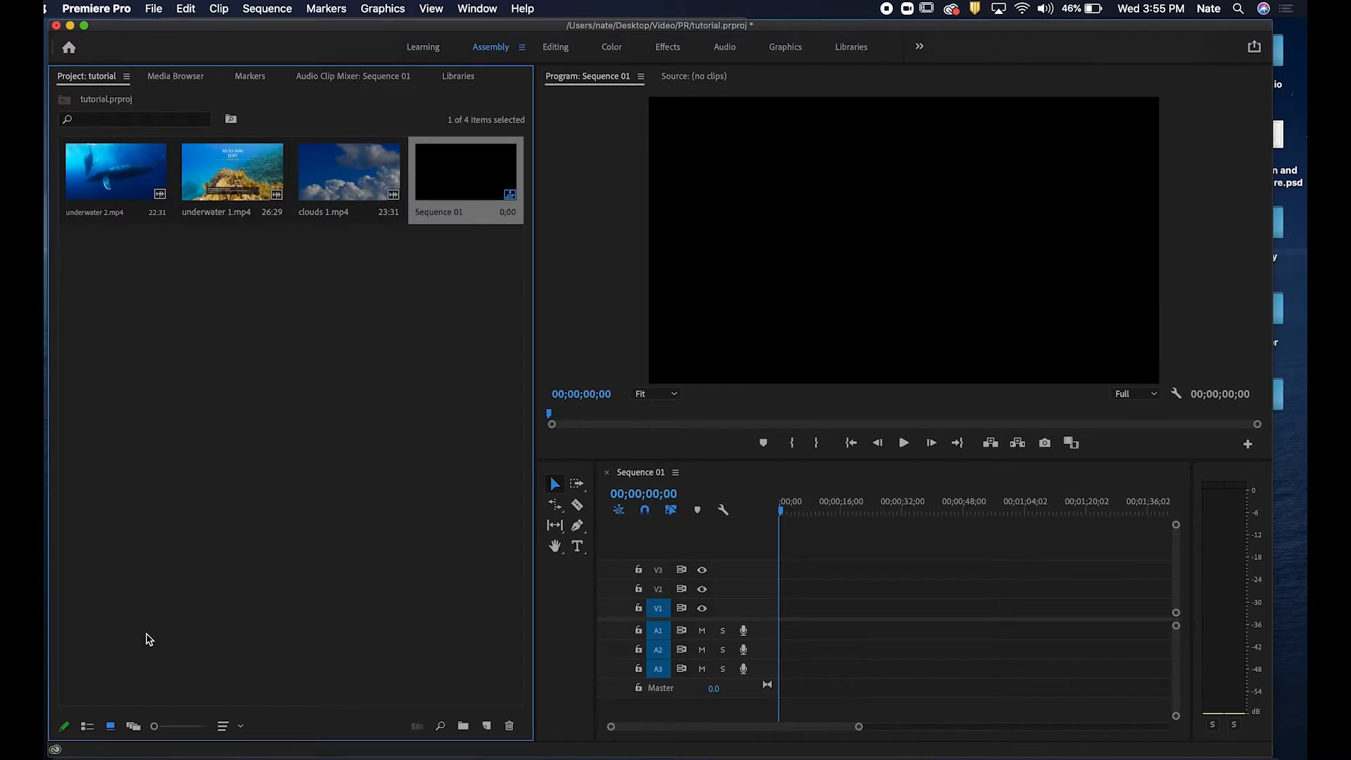
Switch the project panel to list view and rename Sequence 01 as tutorial.
left_click(87, 726)
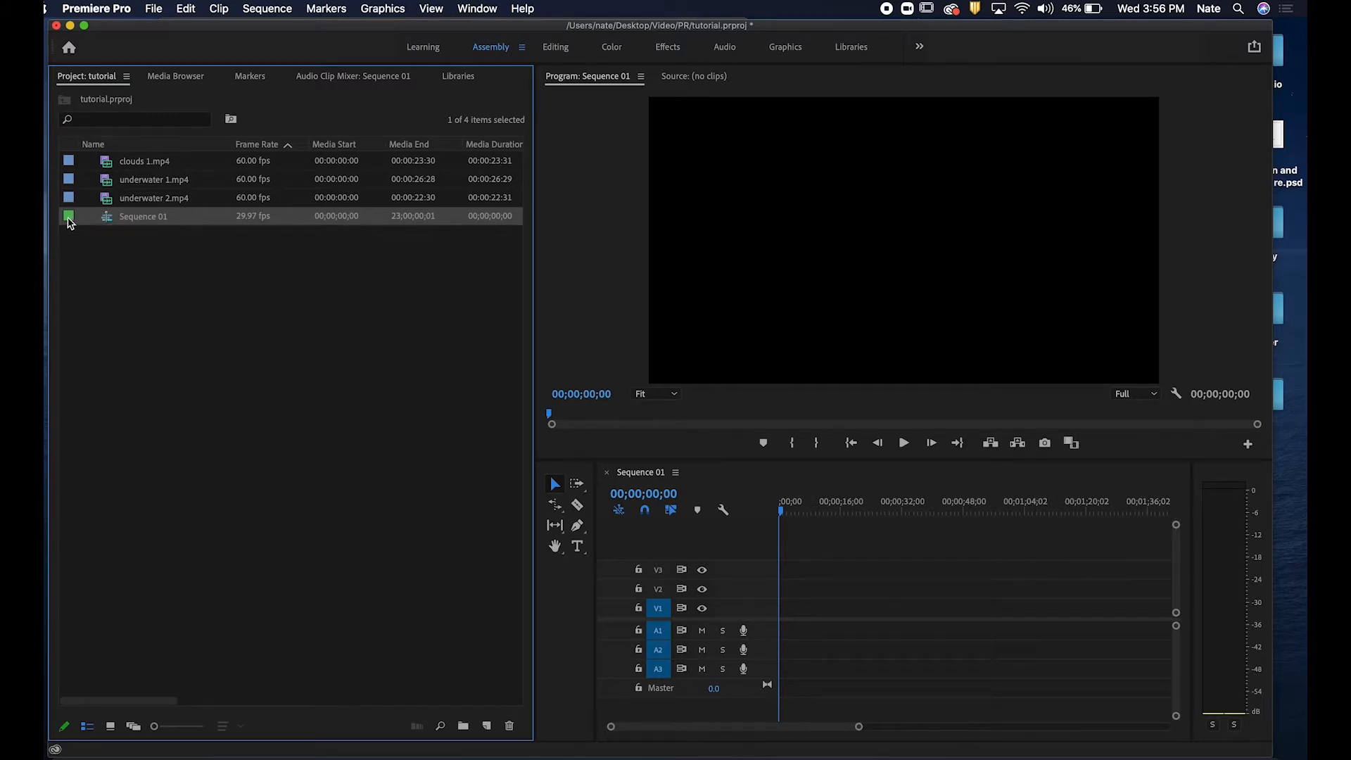
left_click(184, 221)
type("tuto")
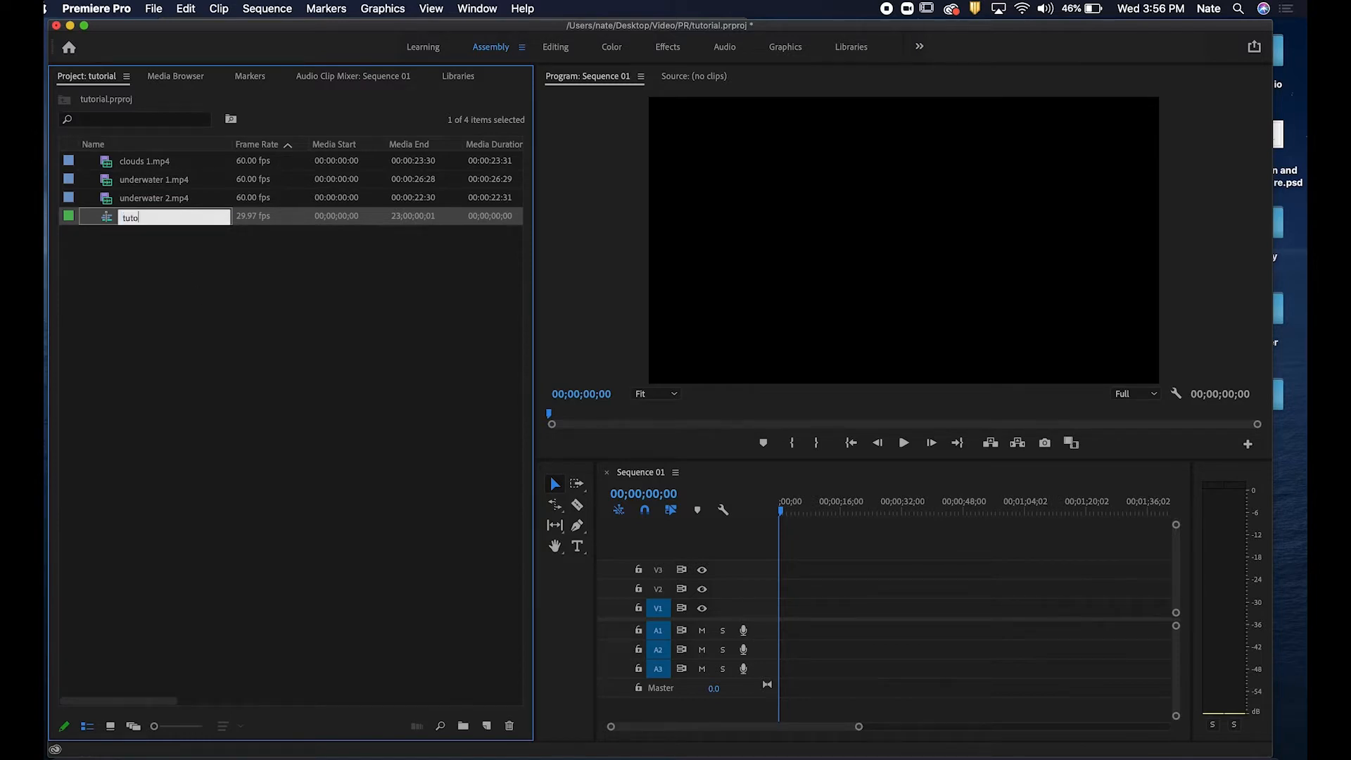
type("rial")
left_click(261, 365)
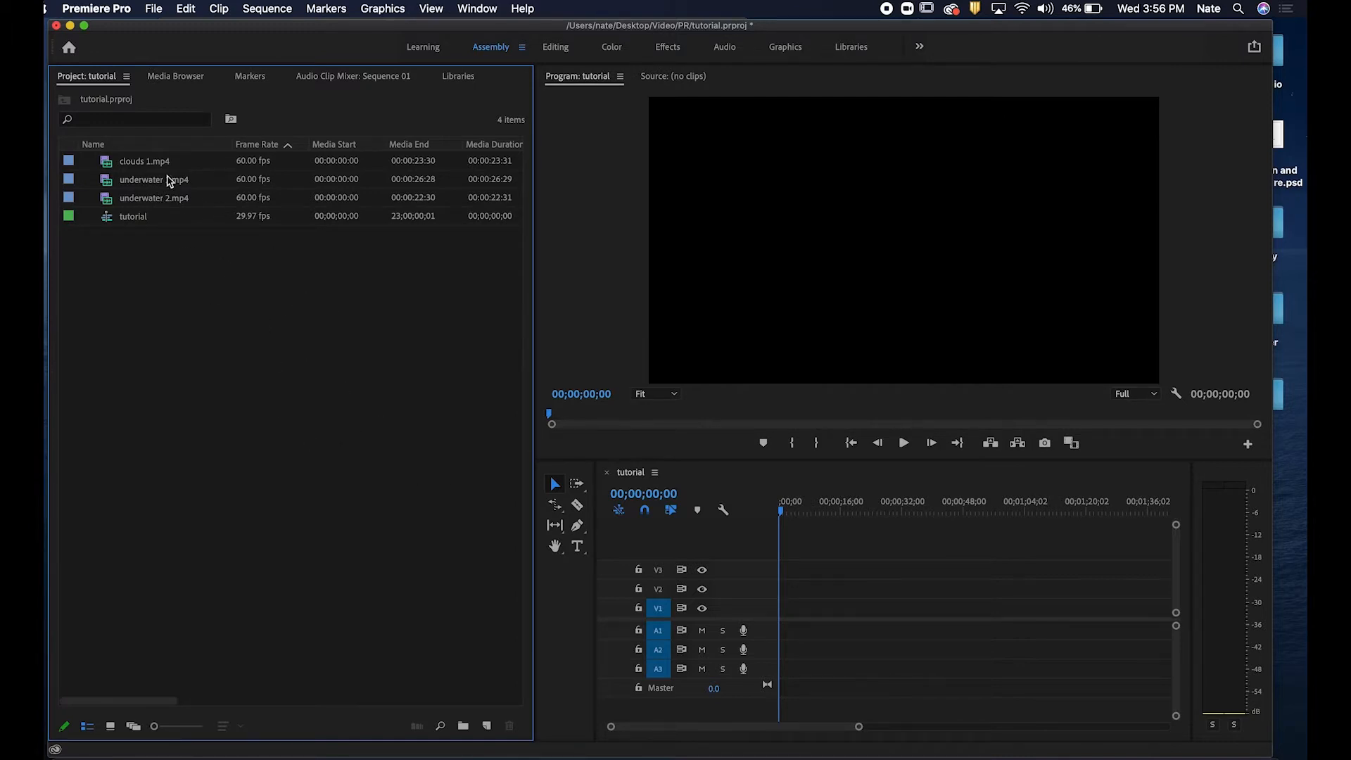
Add clouds 1.mp4 to the tutorial sequence's timeline, keeping the existing sequence settings.
left_click(139, 166)
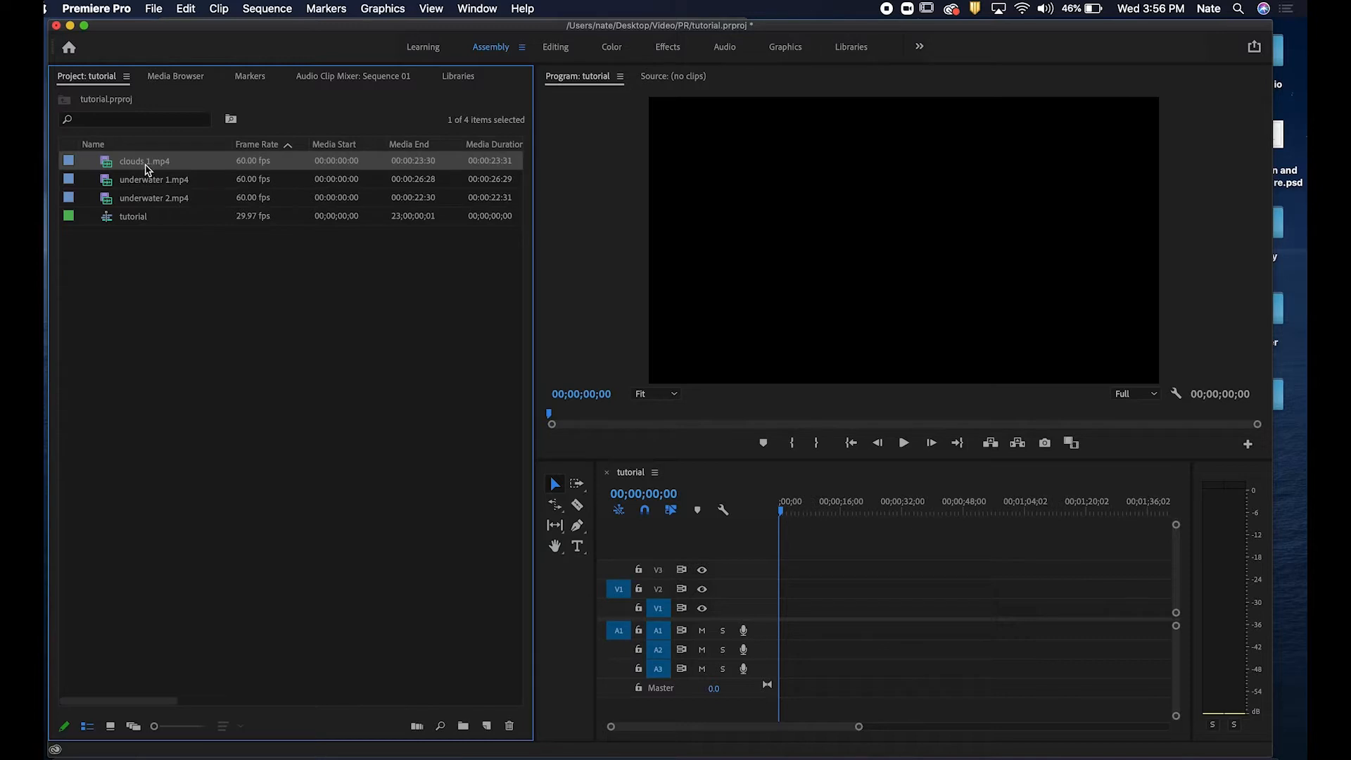
left_click_drag(147, 169, 780, 621)
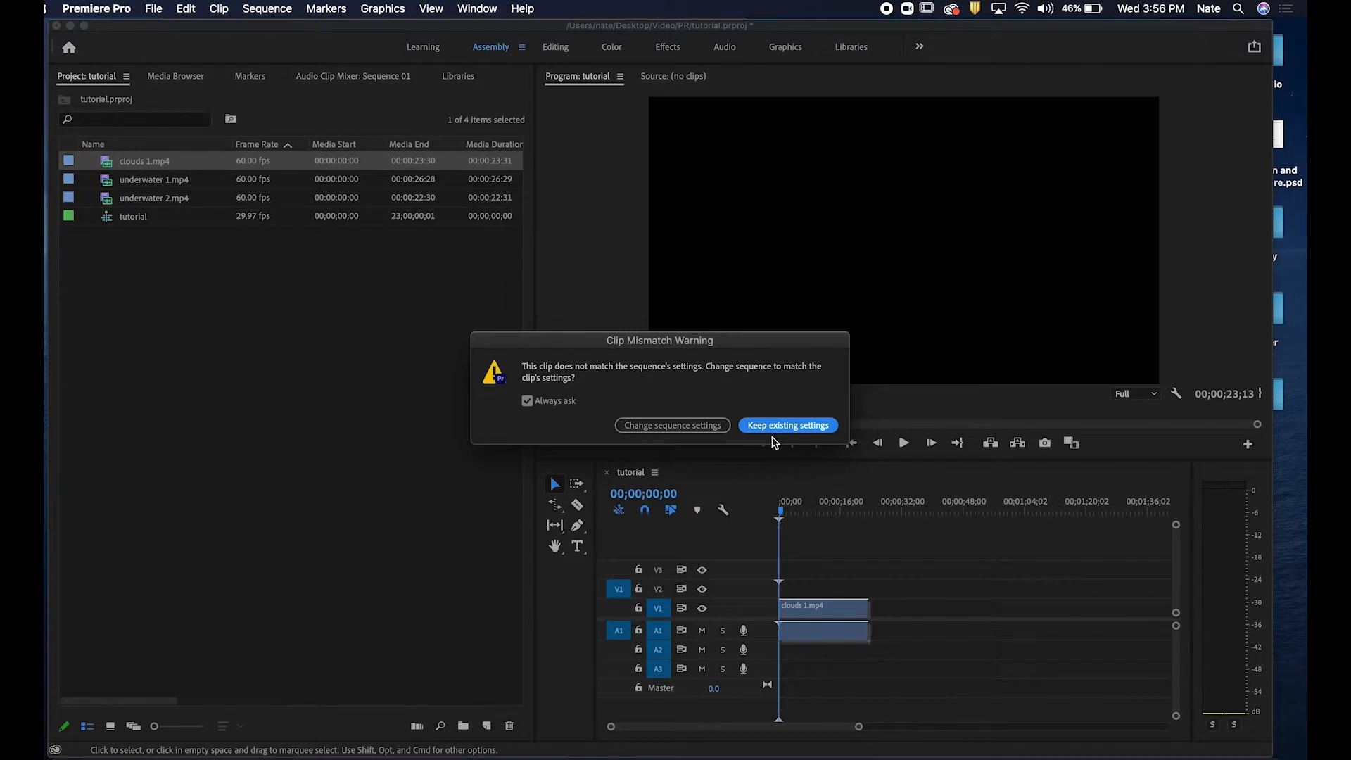
left_click(783, 427)
left_click(795, 426)
Select the clouds clip in the timeline and scale it to 114 in the Editing workspace's Effect Controls.
left_click_drag(781, 507, 729, 516)
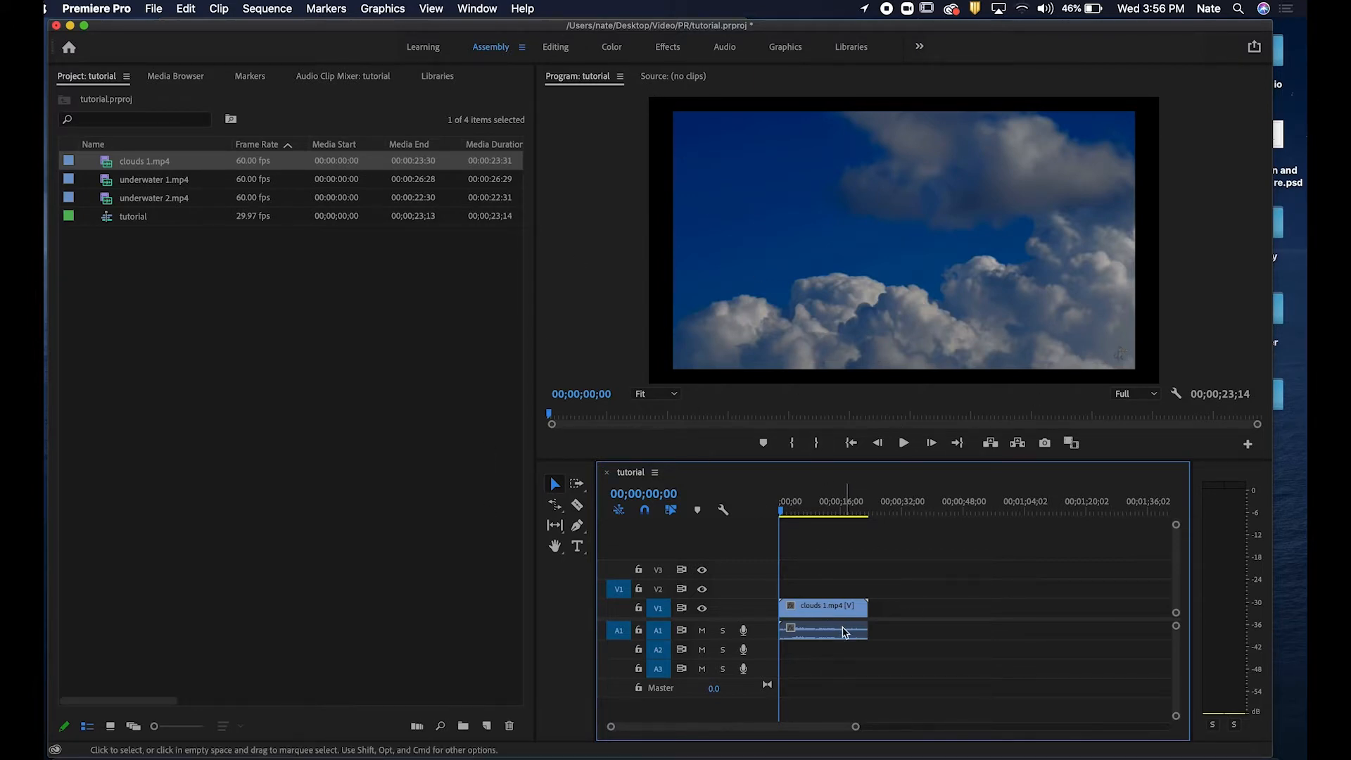
left_click(834, 611)
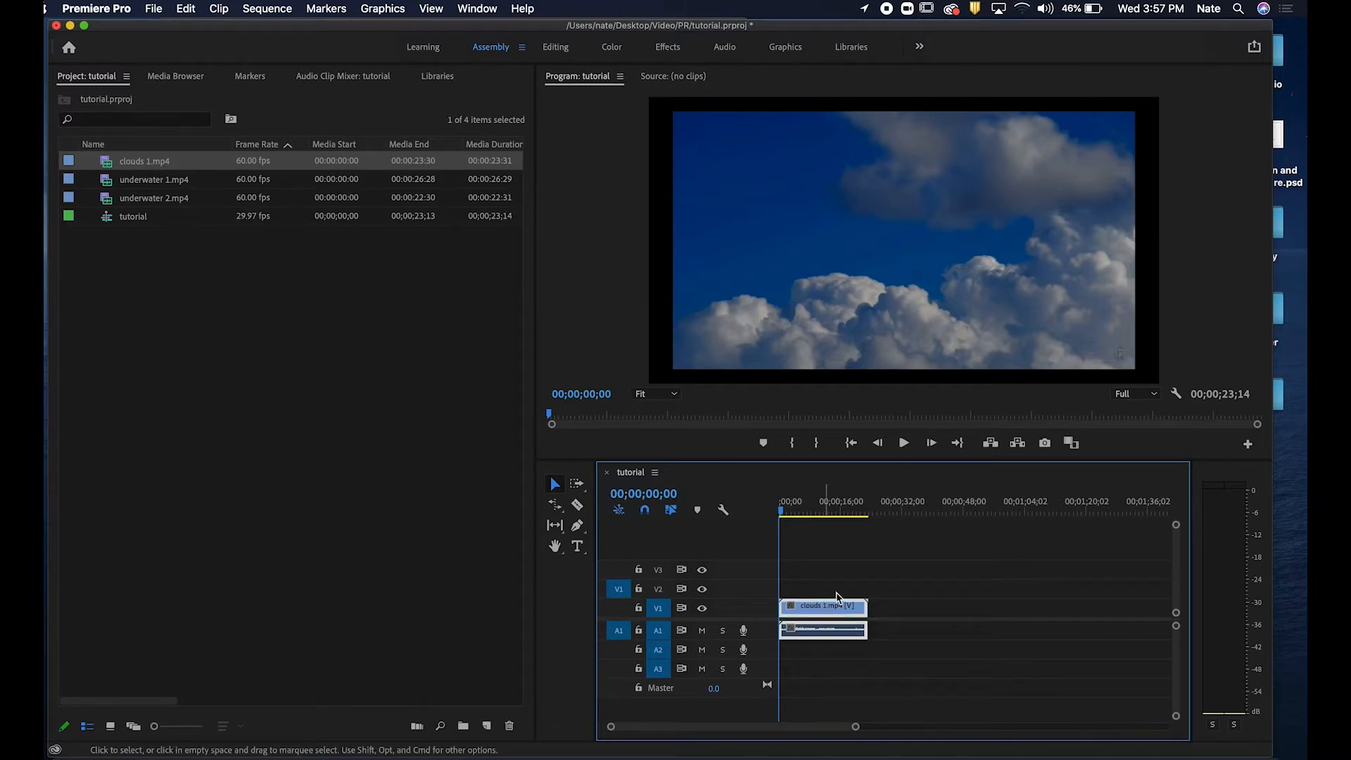
left_click(555, 47)
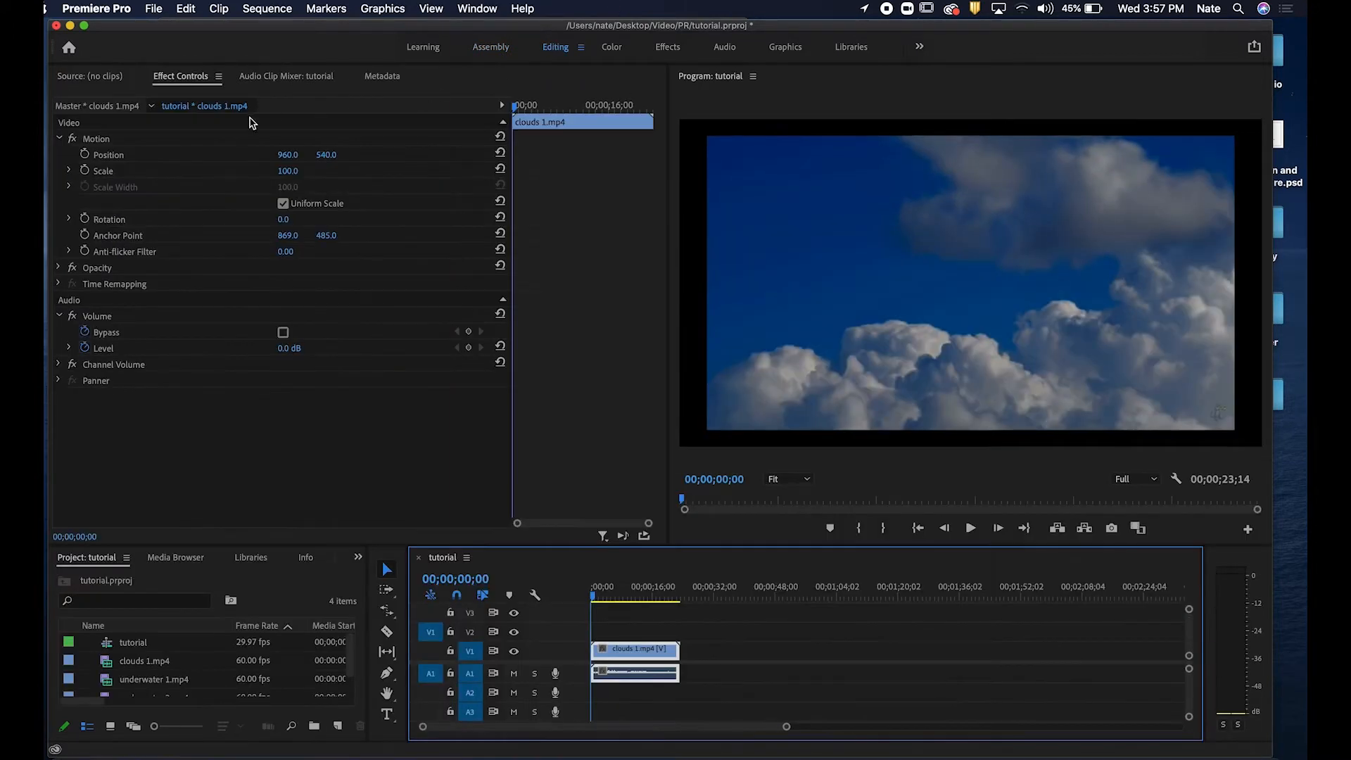
left_click(290, 177)
left_click_drag(287, 171, 298, 171)
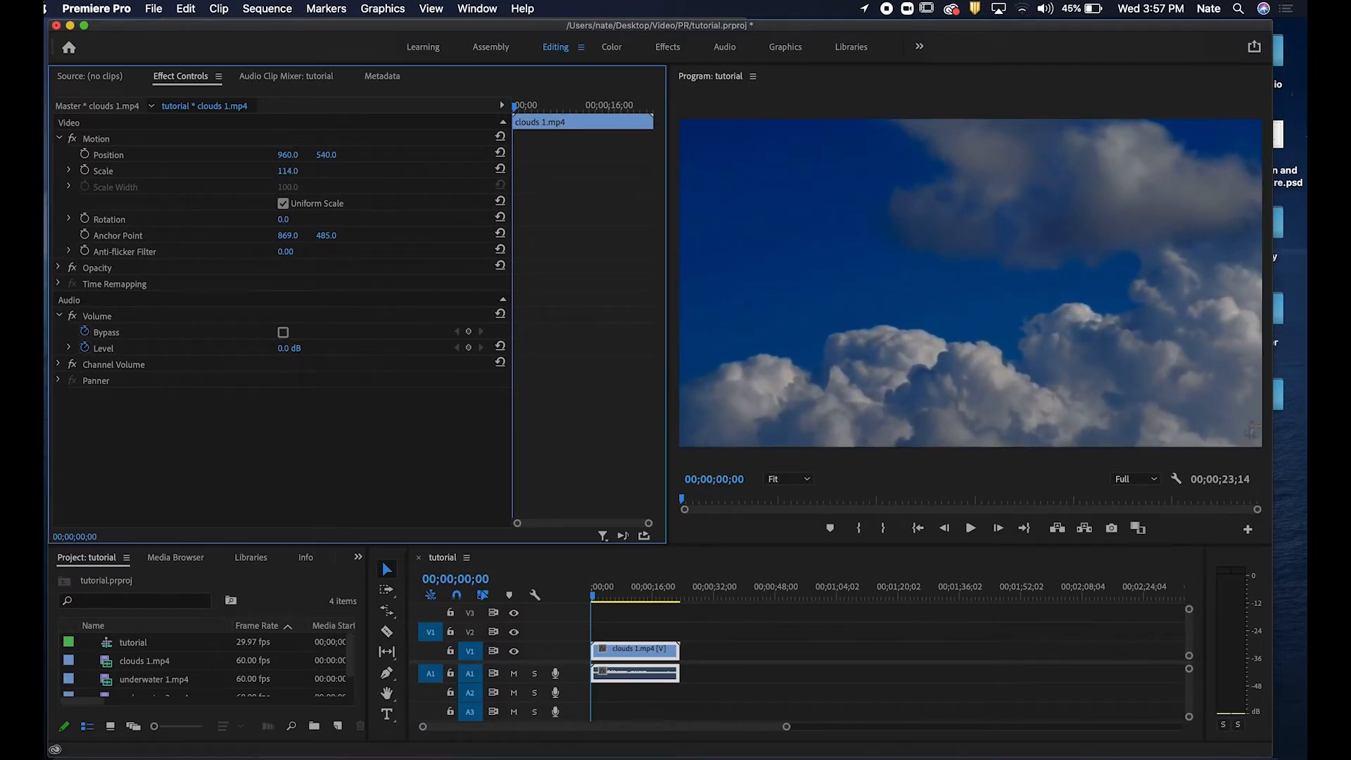
Deselect the clip and return to the Assembly workspace.
left_click(763, 669)
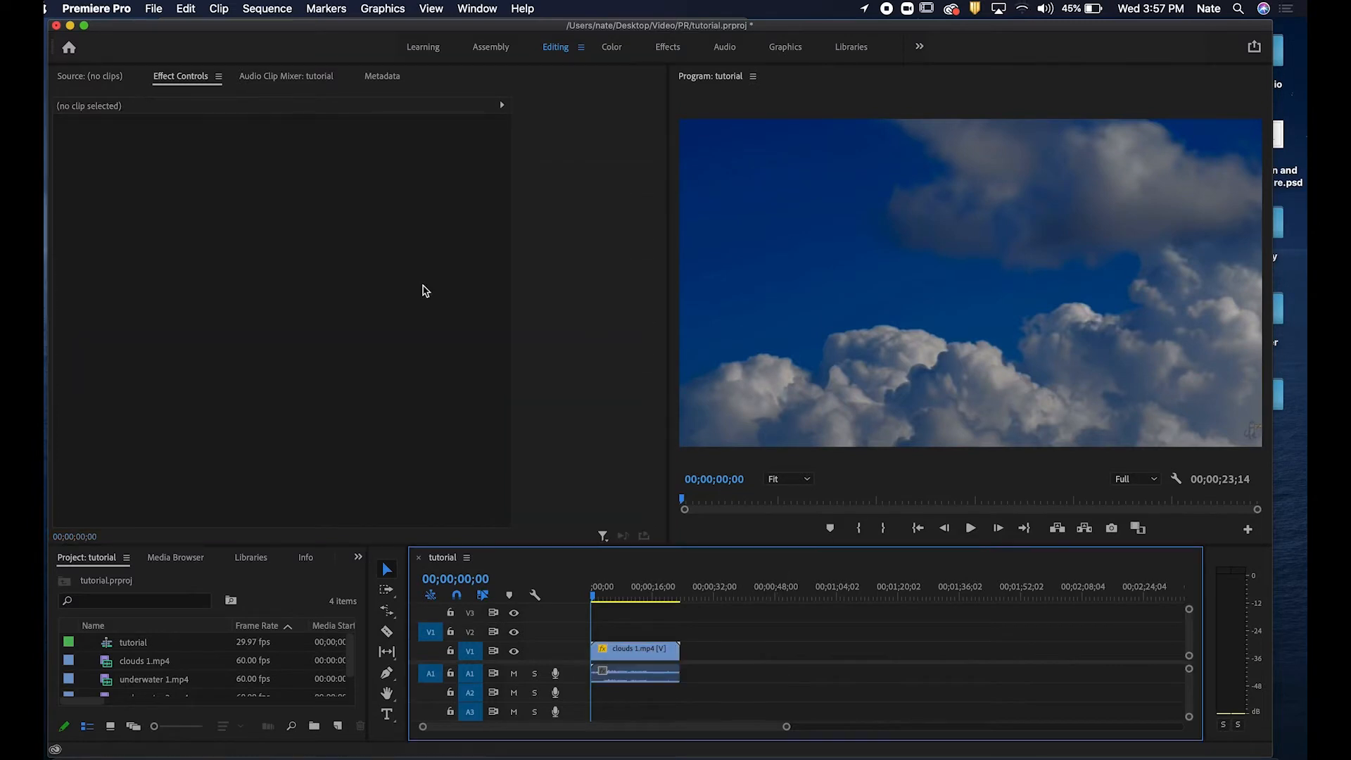
left_click(98, 75)
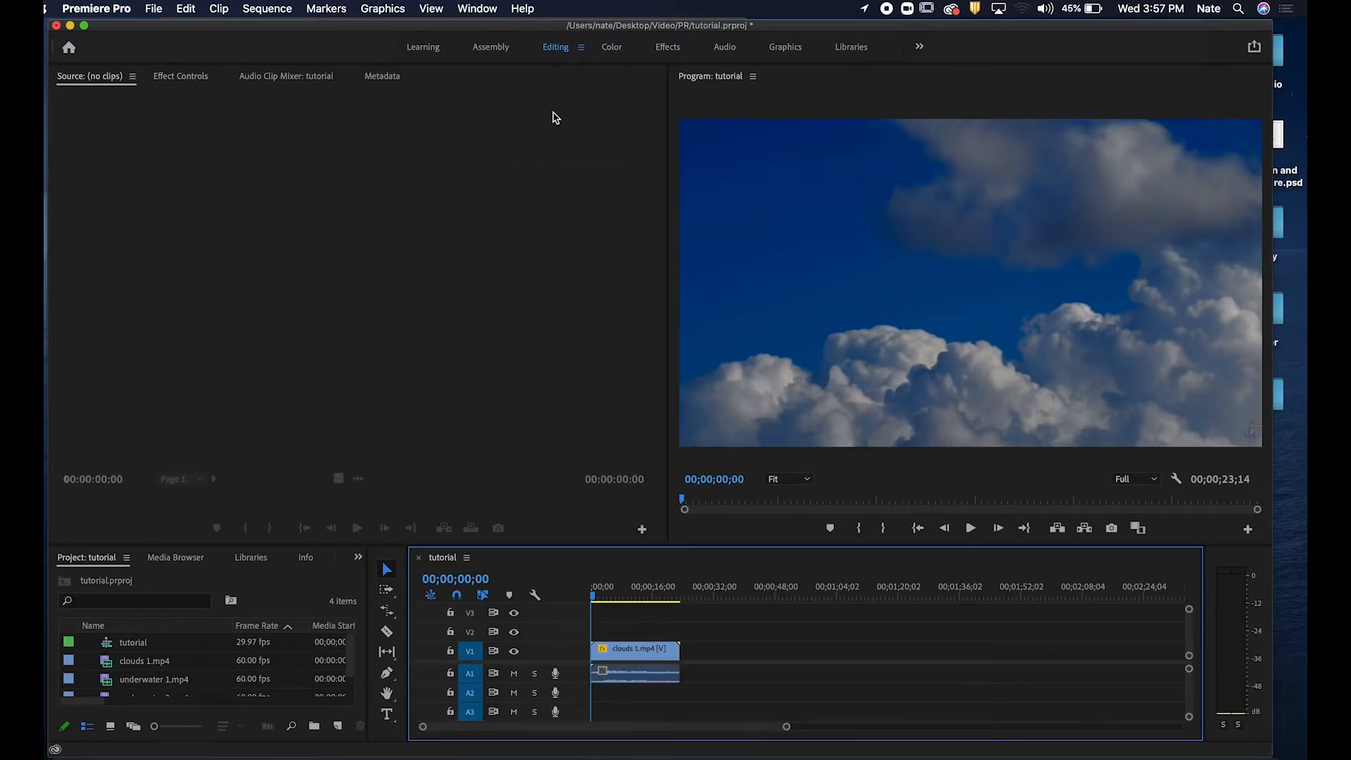
left_click(491, 47)
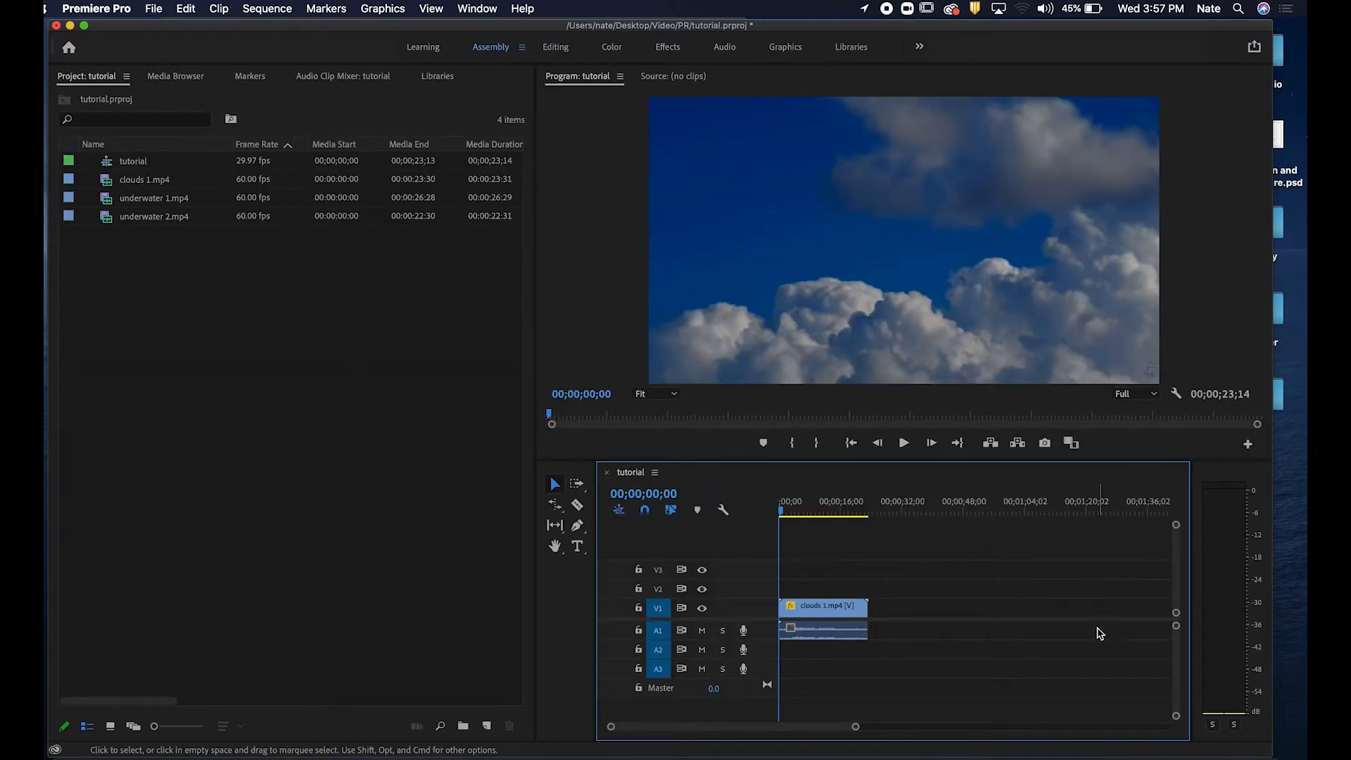
Delete the tutorial sequence from the project.
left_click(832, 612)
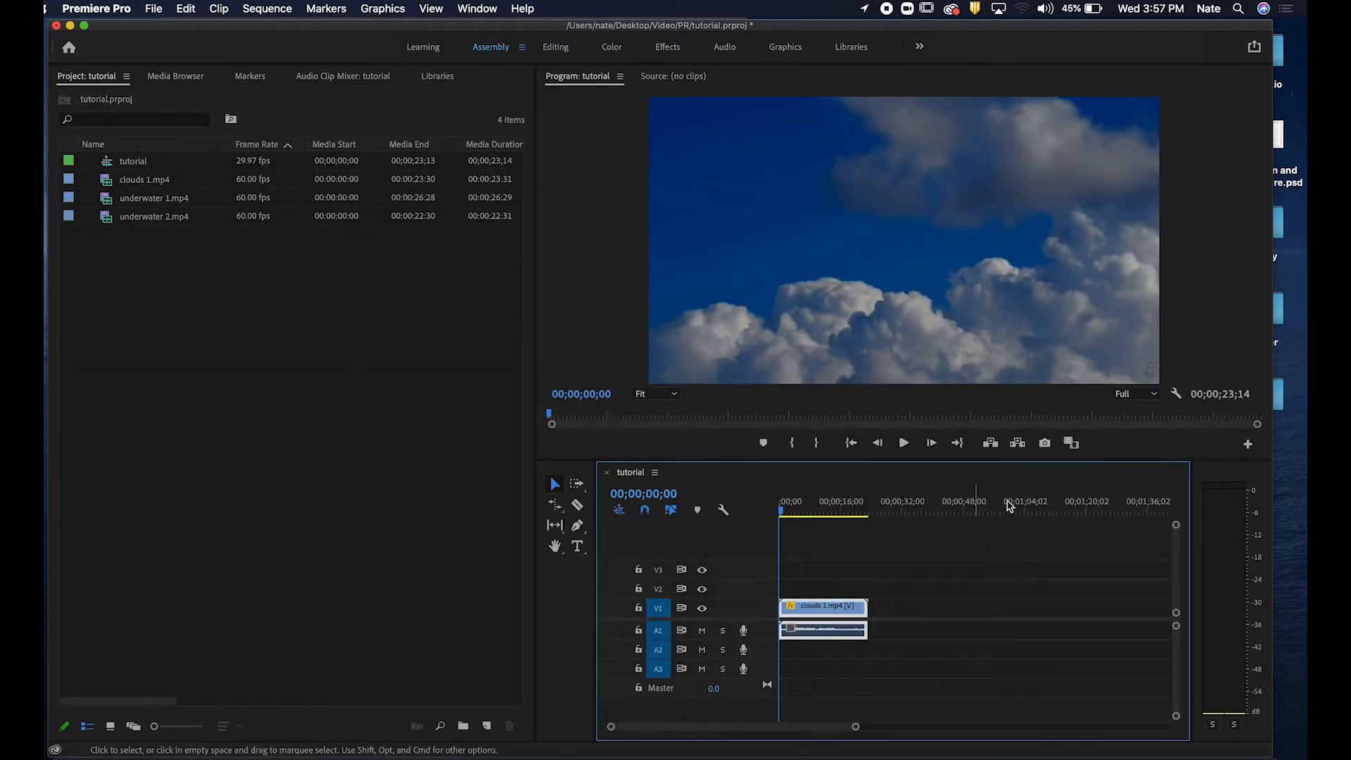
left_click(995, 547)
left_click(842, 606)
left_click(151, 123)
left_click(142, 165)
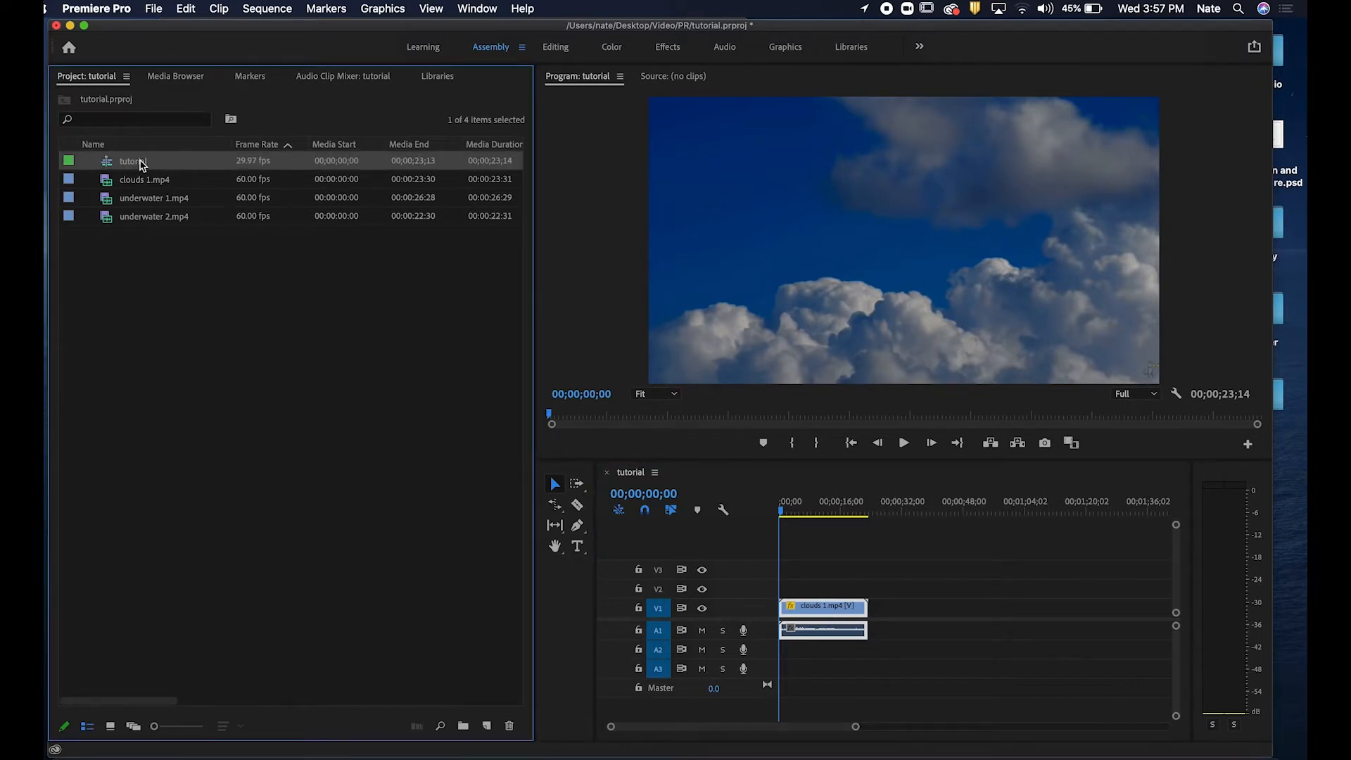
key("Delete")
left_click(235, 293)
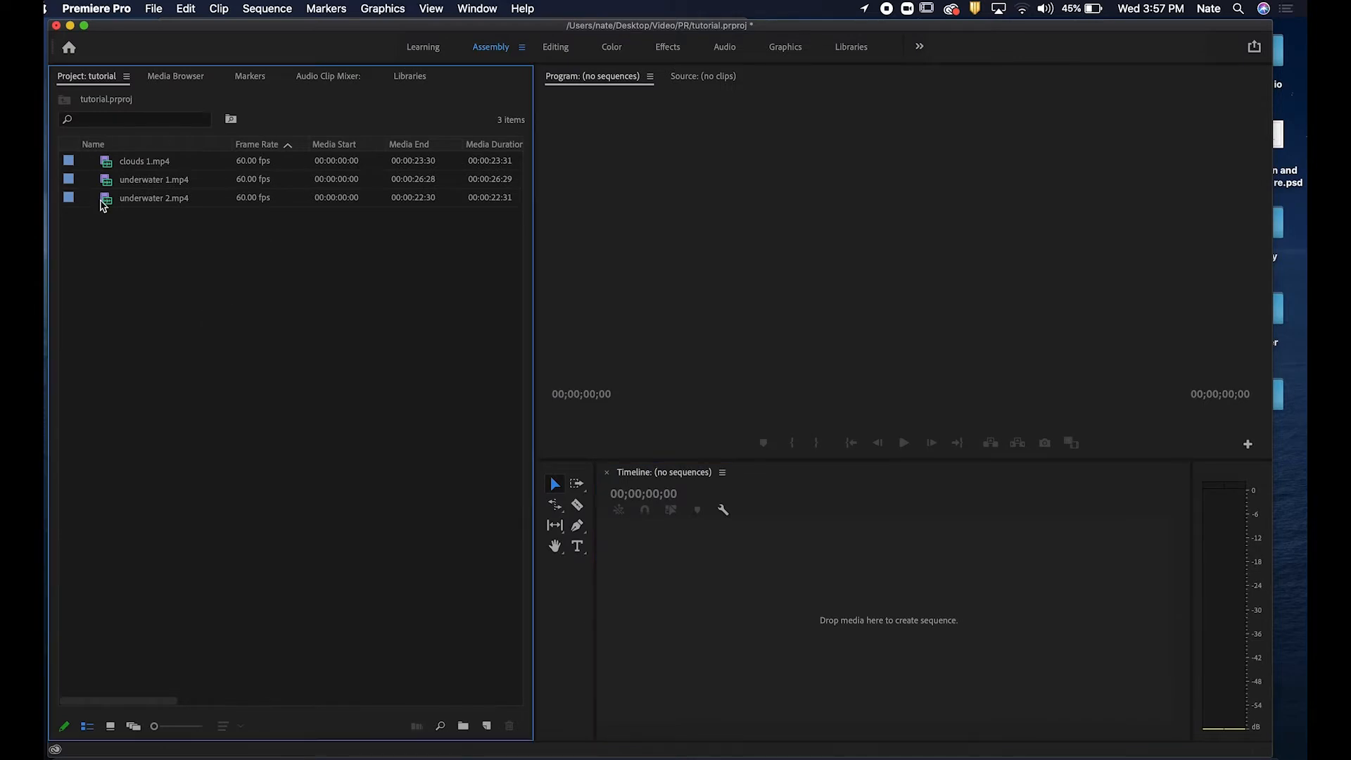
Create a new sequence from underwater 1.mp4 by adding the clip to the empty timeline.
left_click(155, 187)
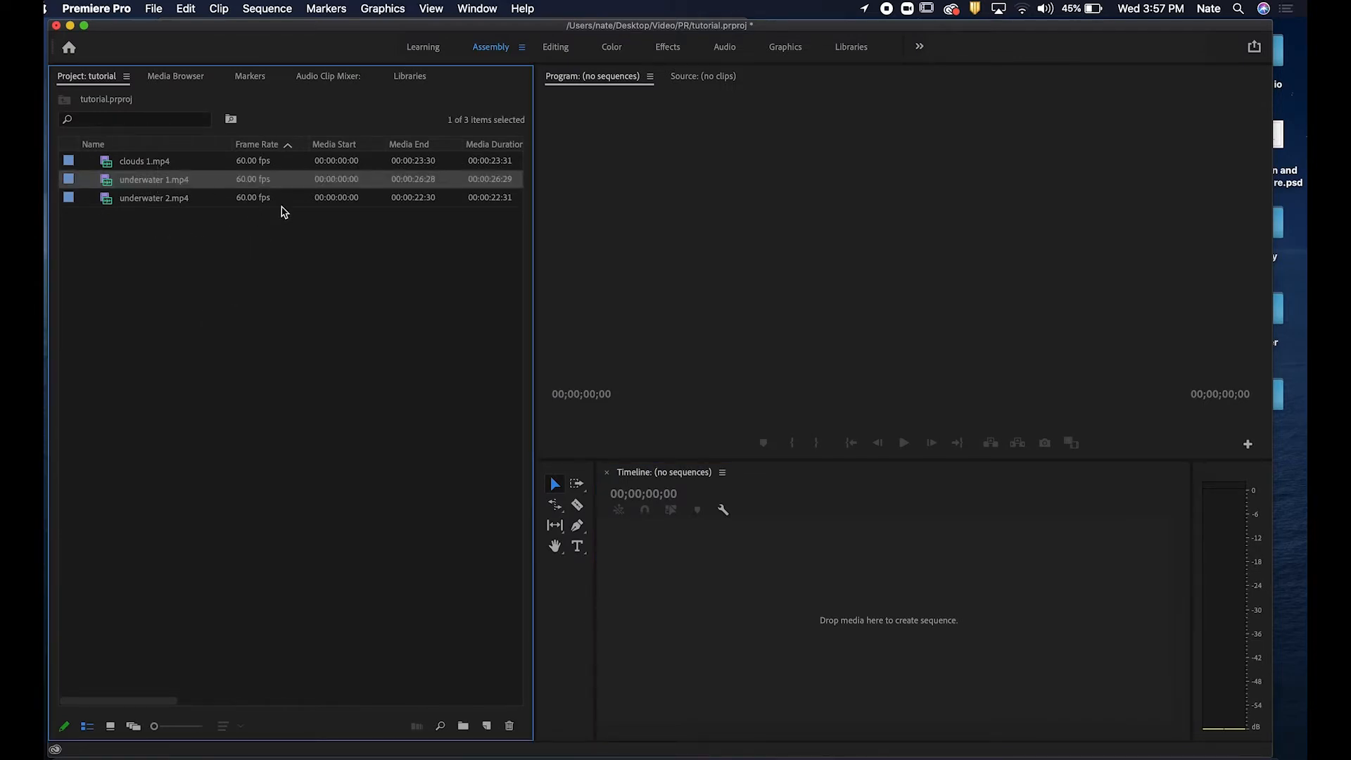
left_click_drag(161, 182, 704, 596)
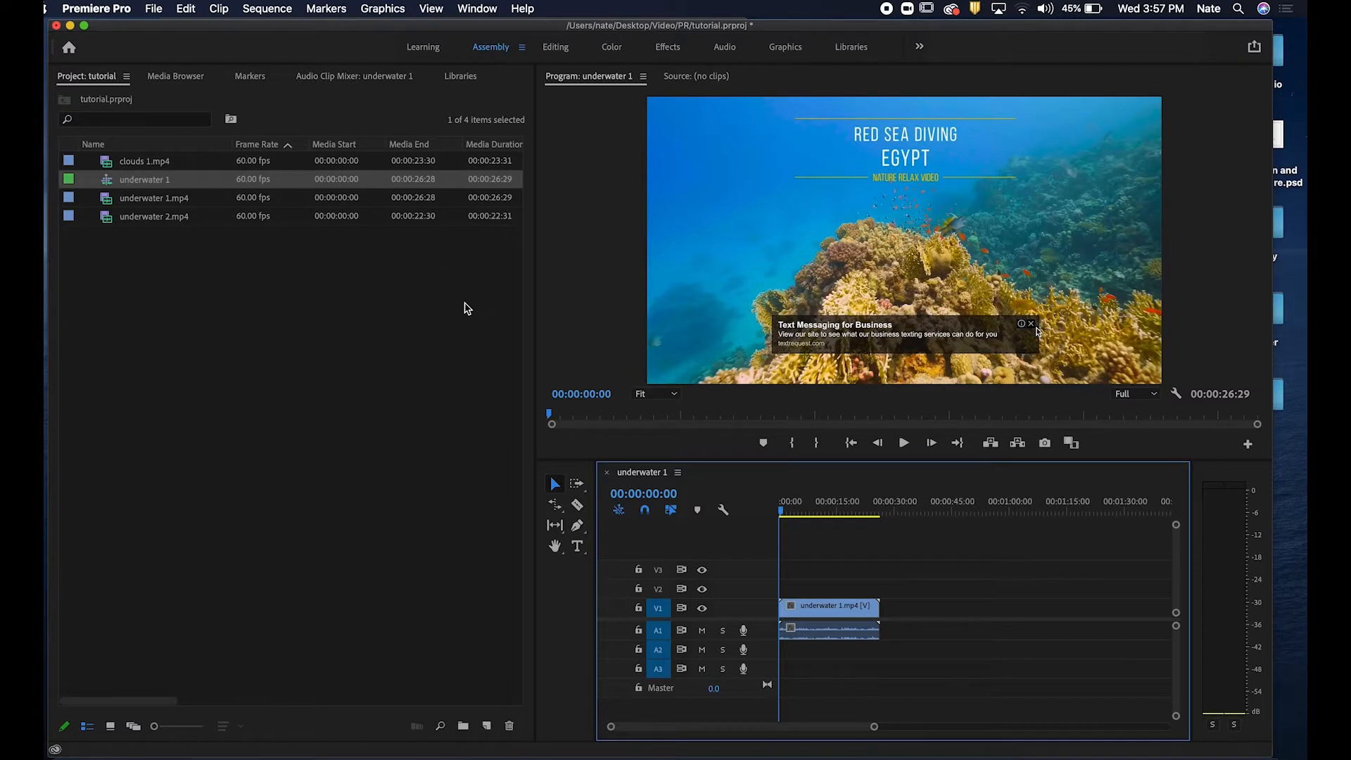
left_click(849, 616)
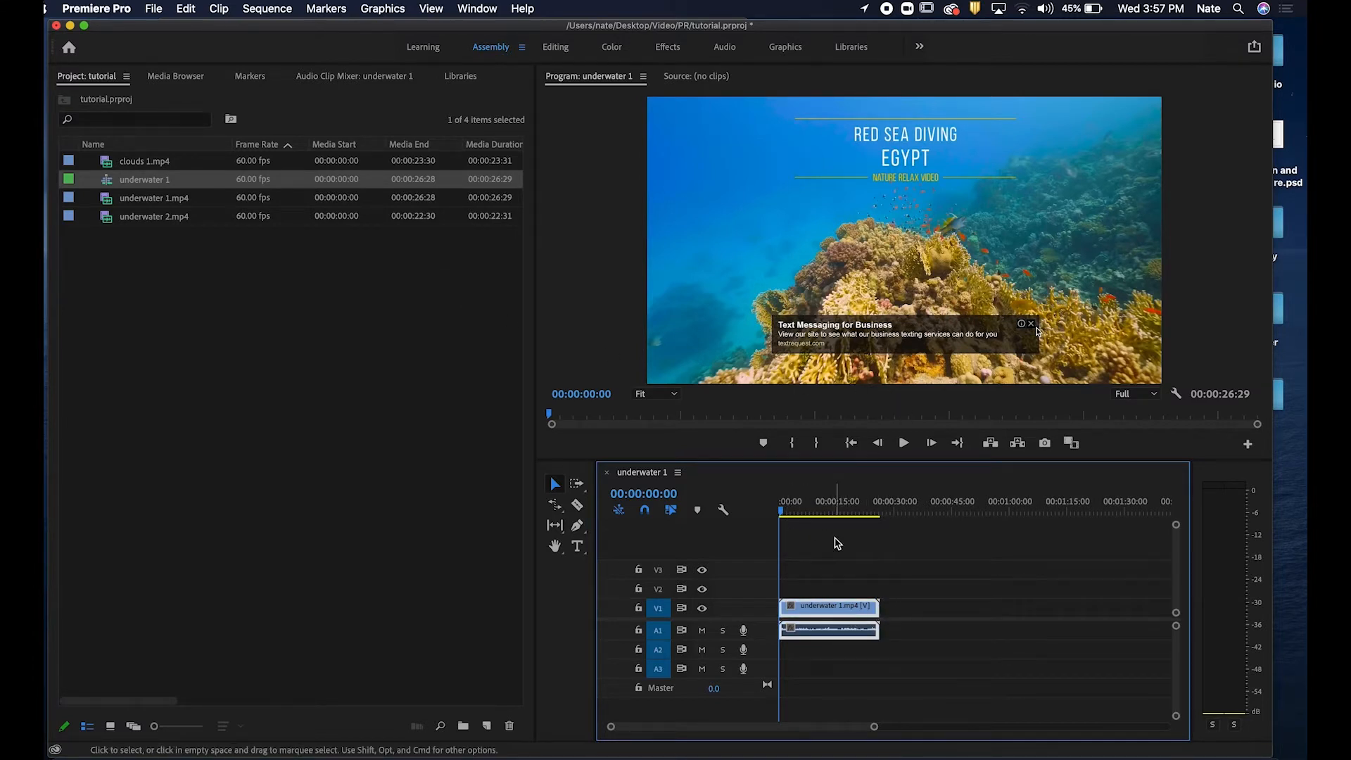
left_click_drag(808, 504, 722, 506)
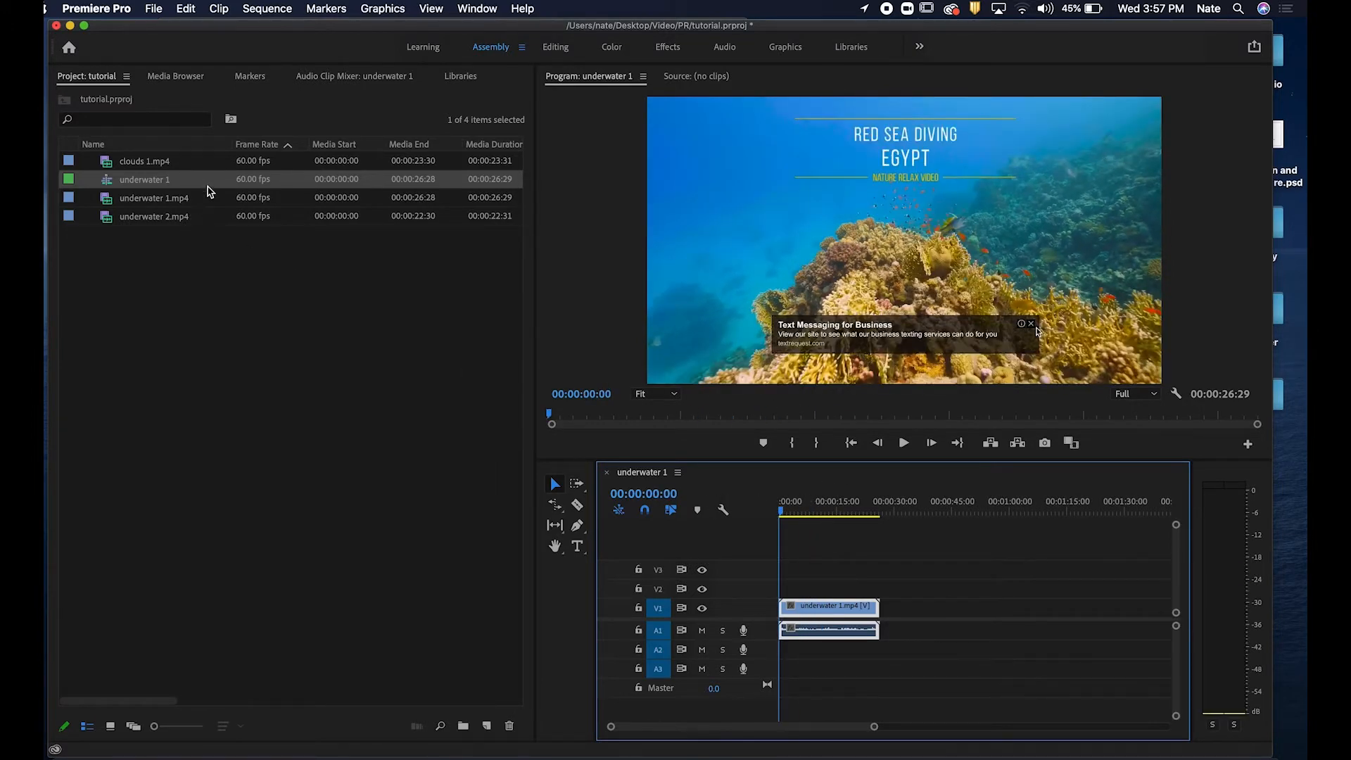
Open the underwater 1 sequence's settings and set the frame size to 1920 by 1080.
right_click(199, 186)
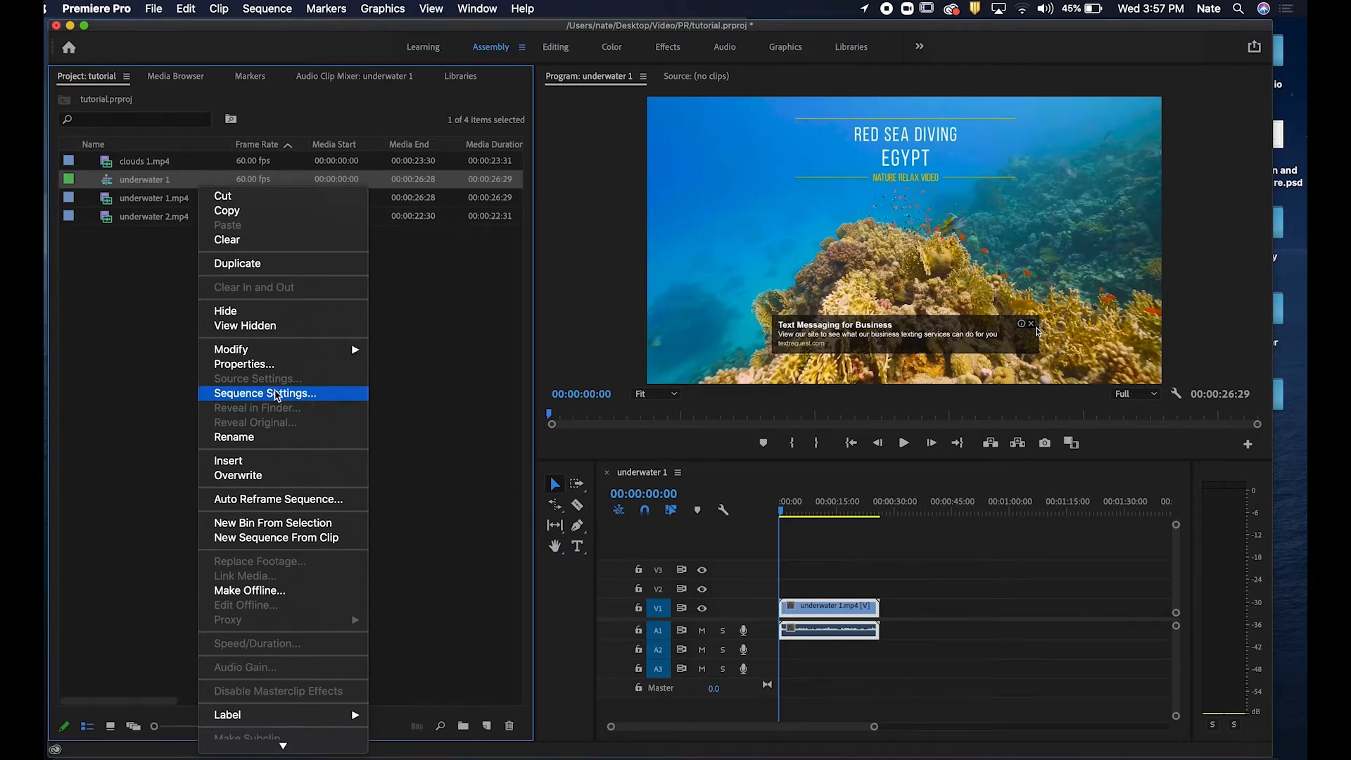
left_click(277, 396)
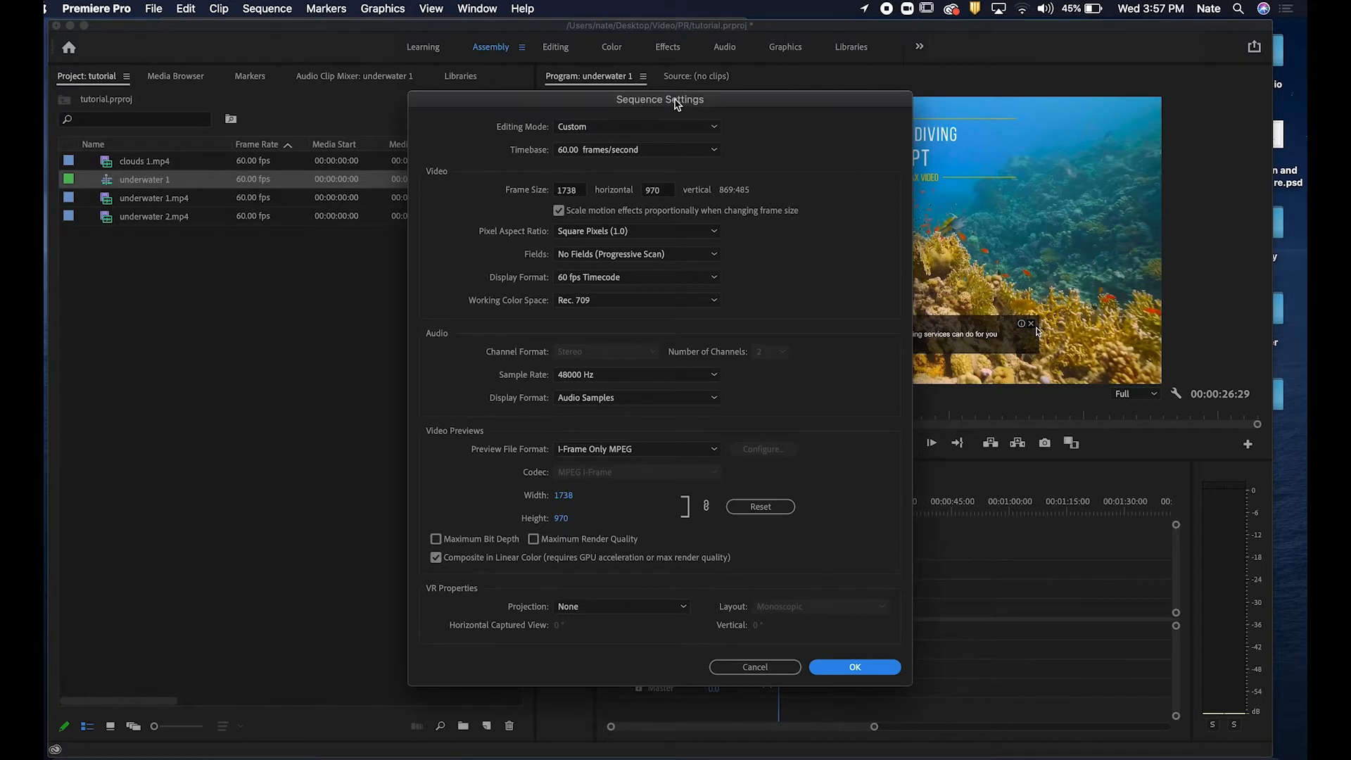
left_click(584, 192)
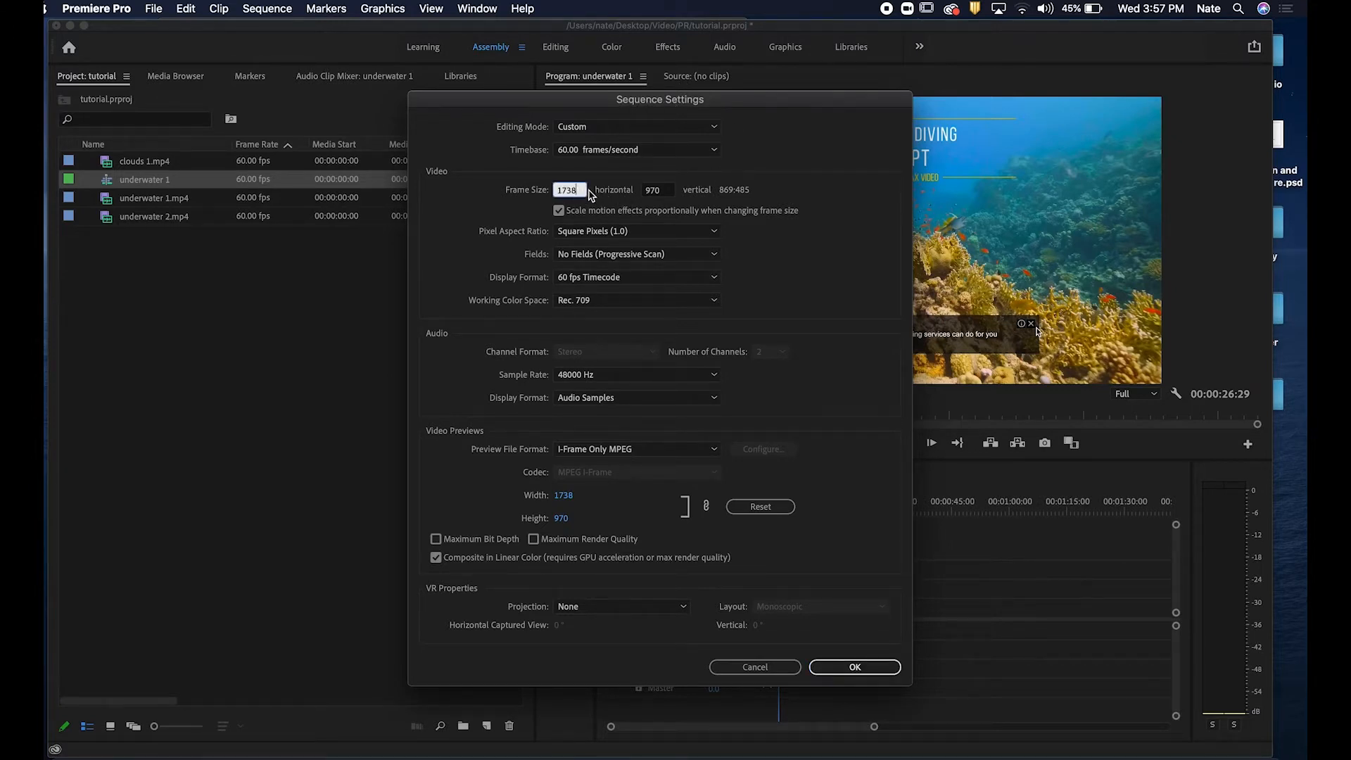
left_click_drag(583, 190, 468, 175)
type("1920")
key("Tab")
type("1")
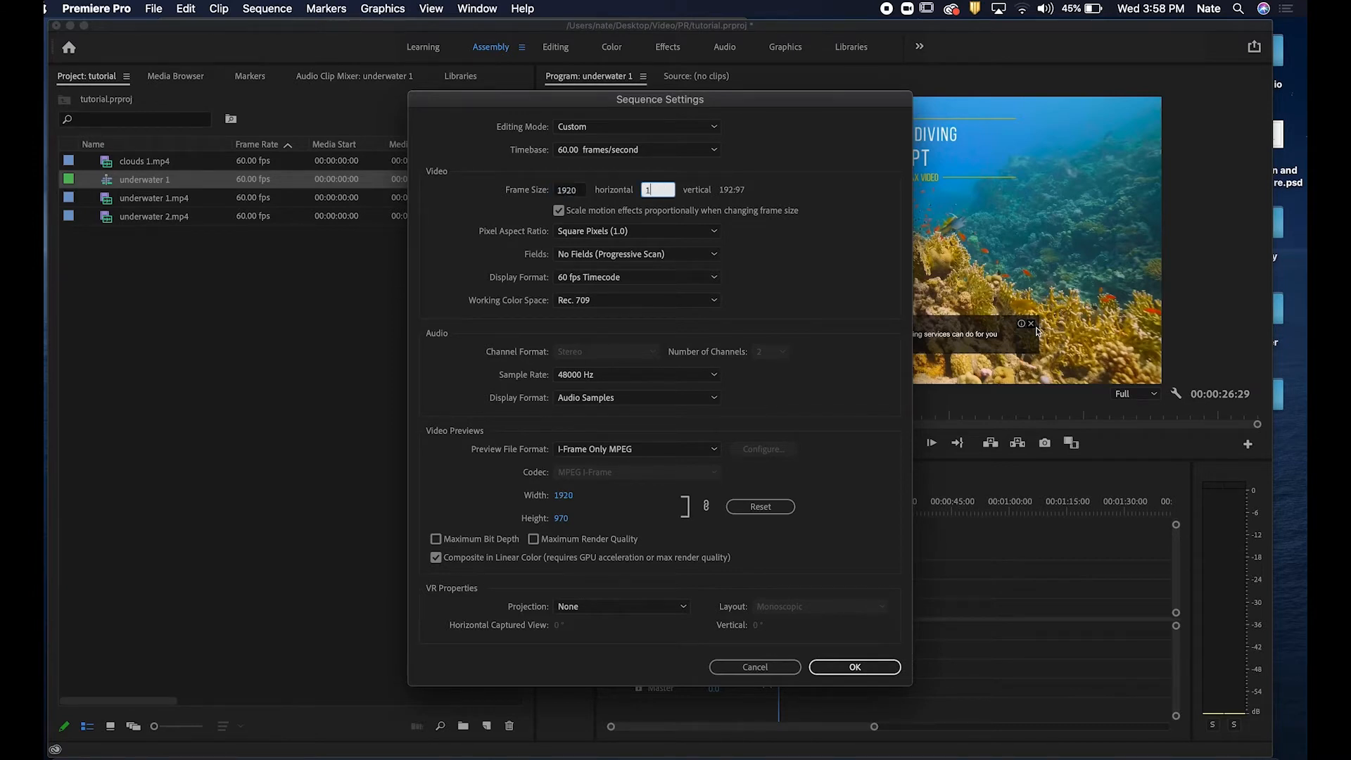
type("080")
Switch the sequence's editing mode to AVC-Intra 50 1080p and then back to Custom.
left_click(751, 149)
left_click(658, 127)
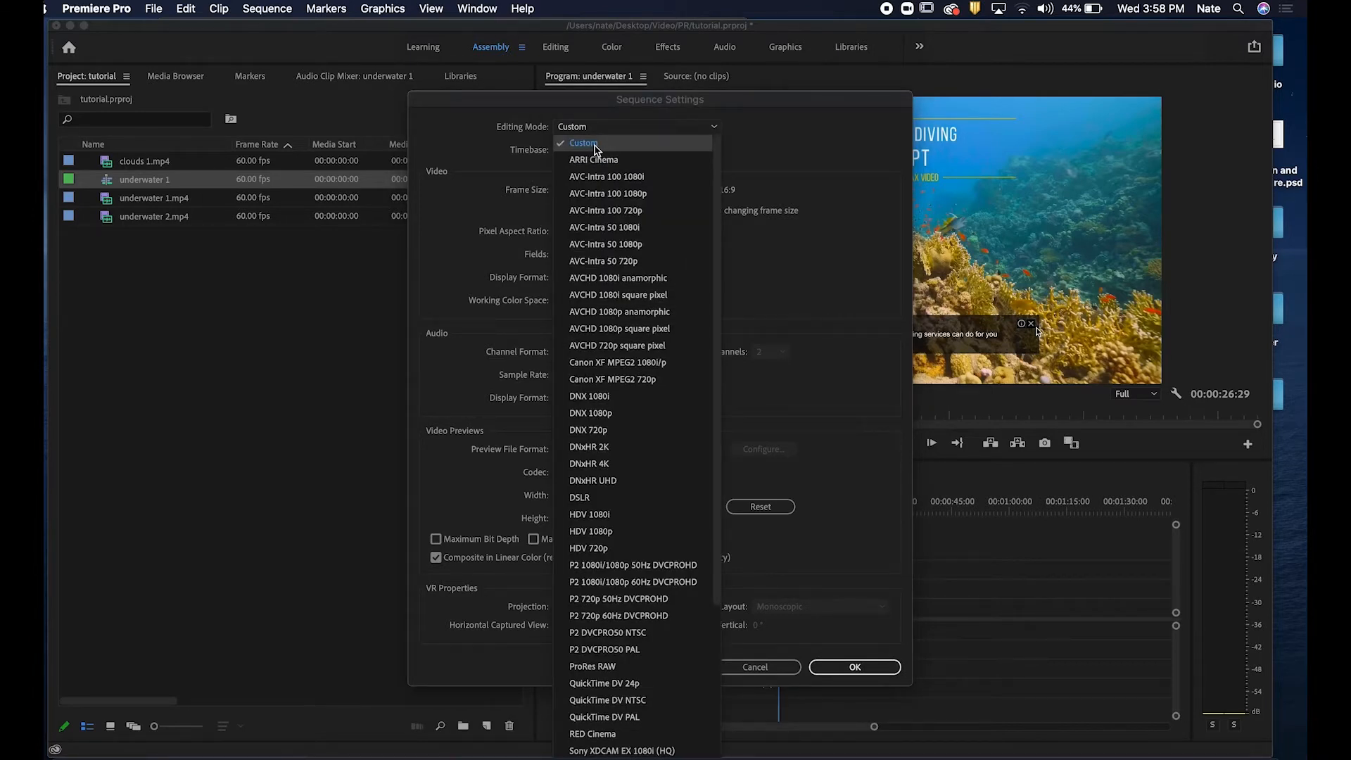
left_click(605, 244)
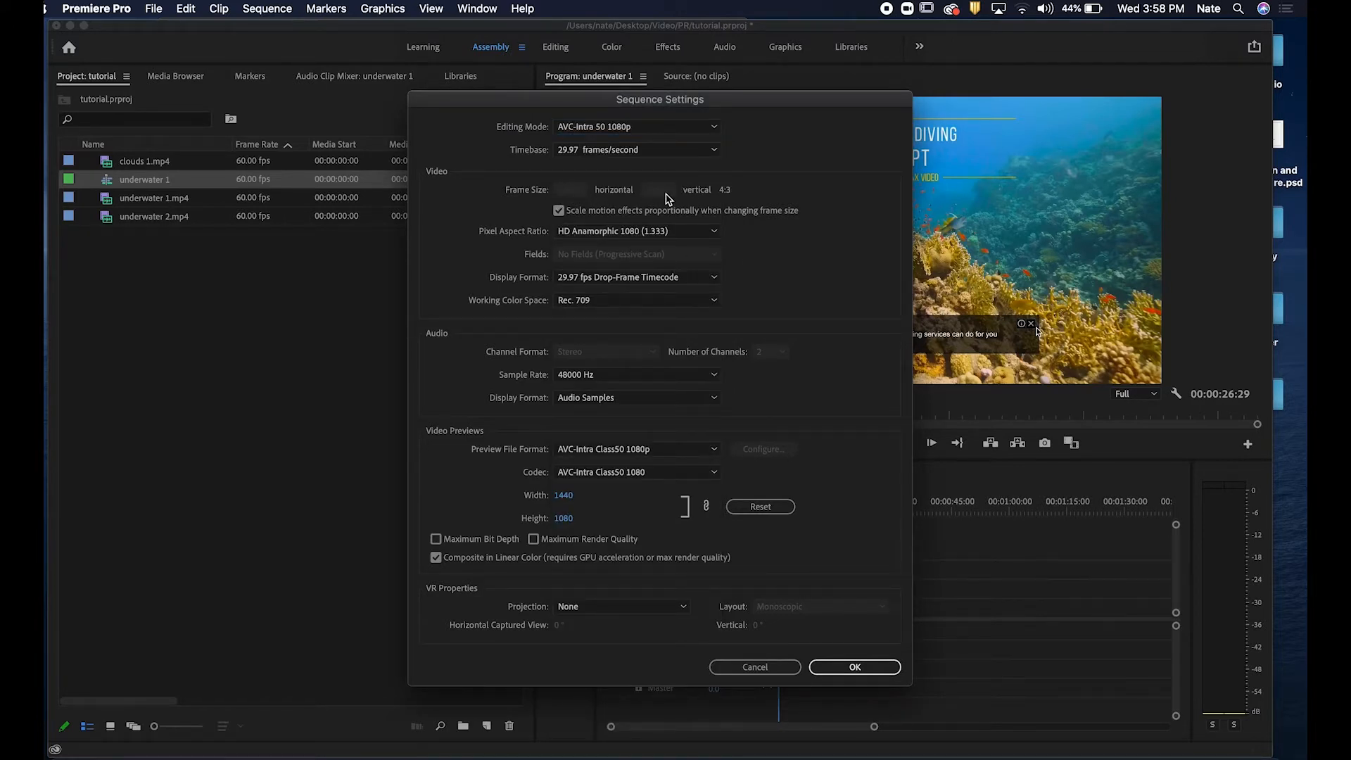
left_click(682, 126)
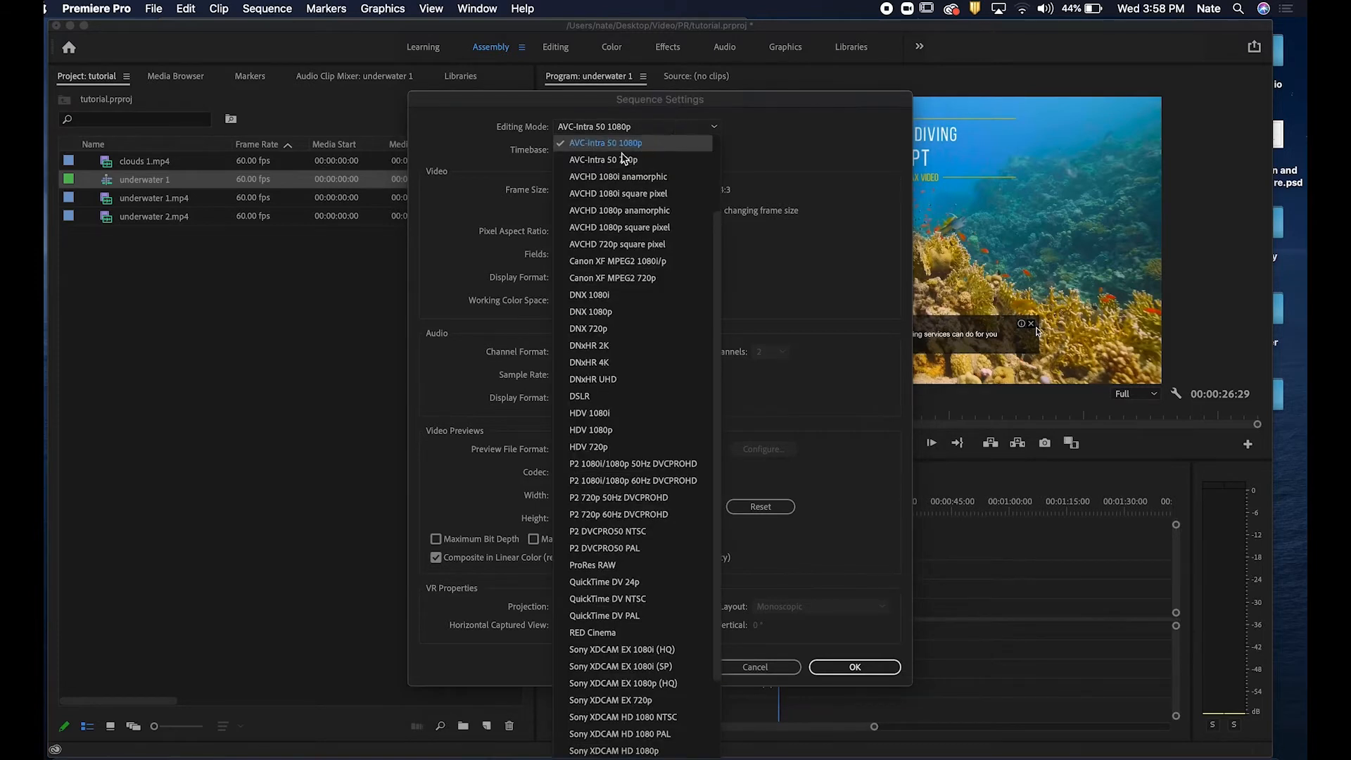
left_click(595, 144)
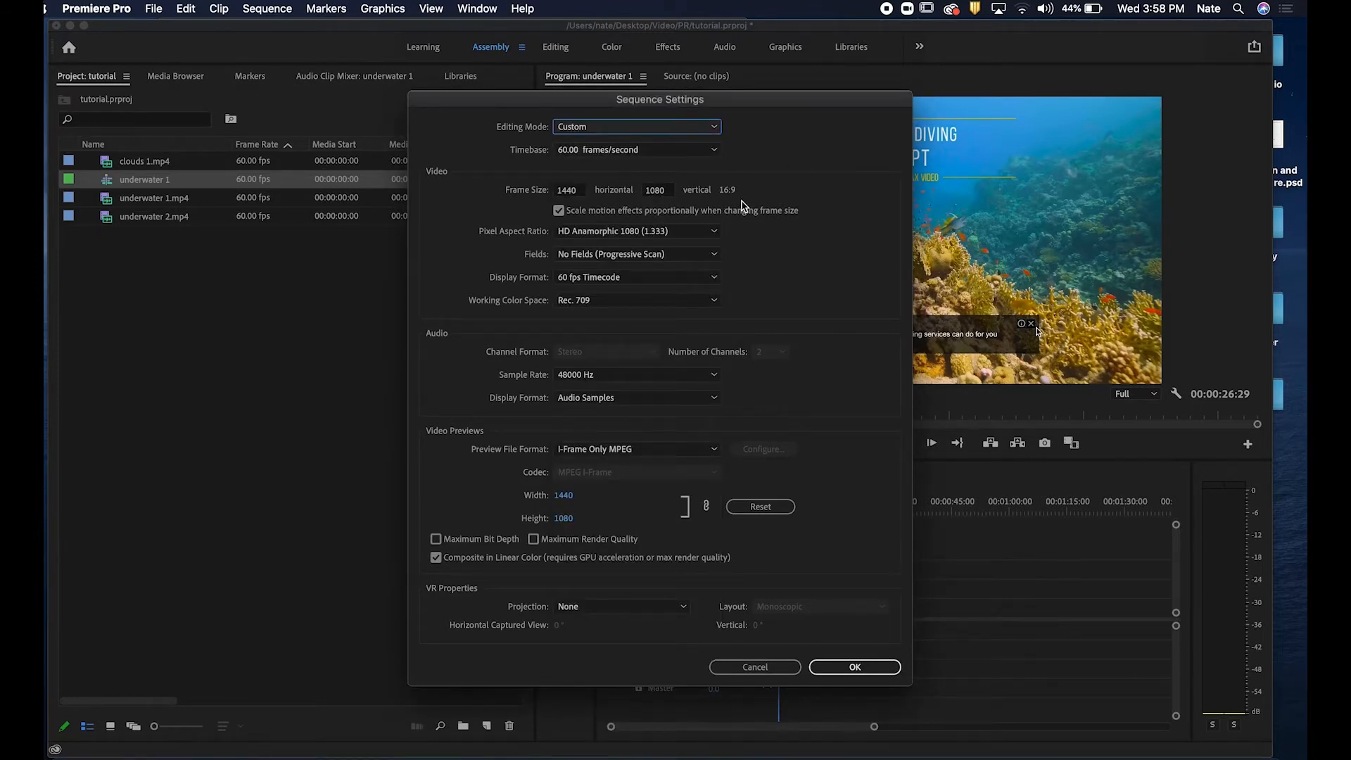
Set the sequence timebase to 30.00 frames/second.
left_click(659, 279)
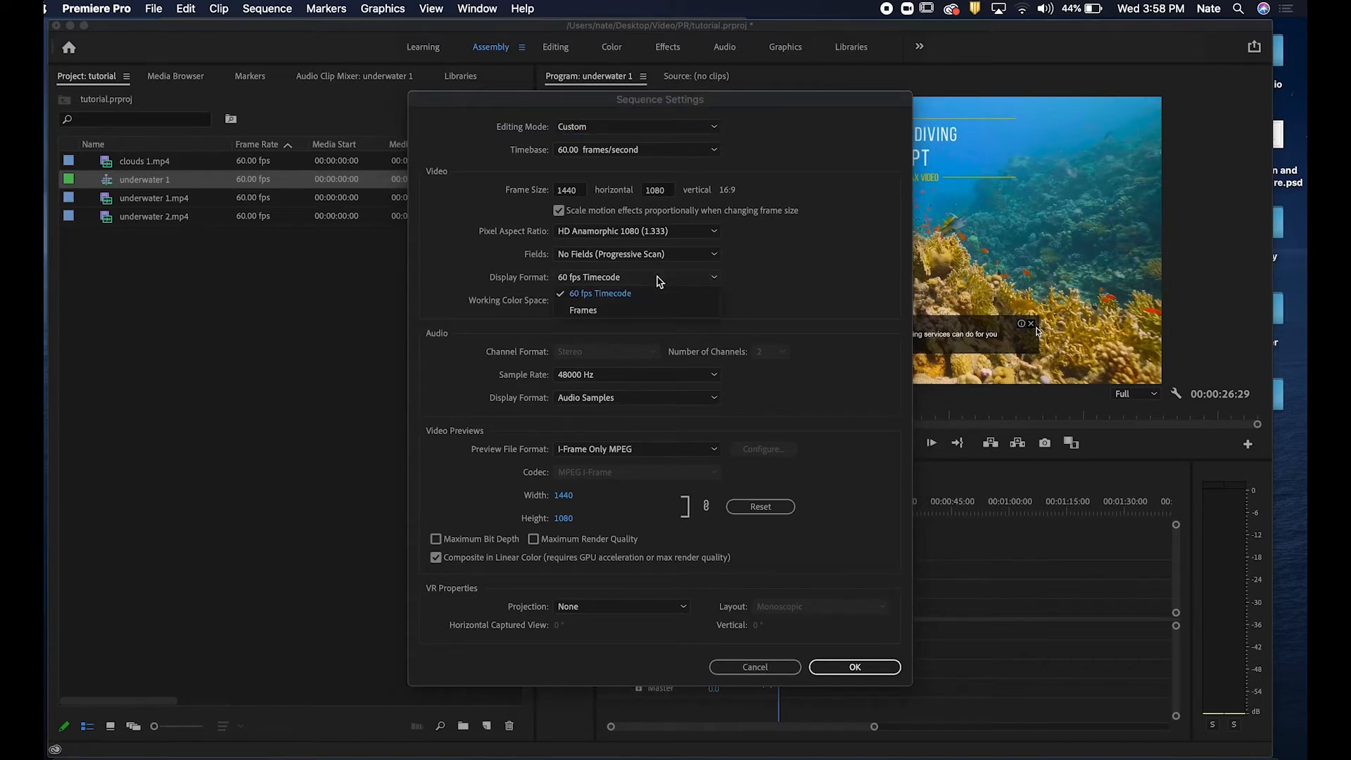
left_click(700, 276)
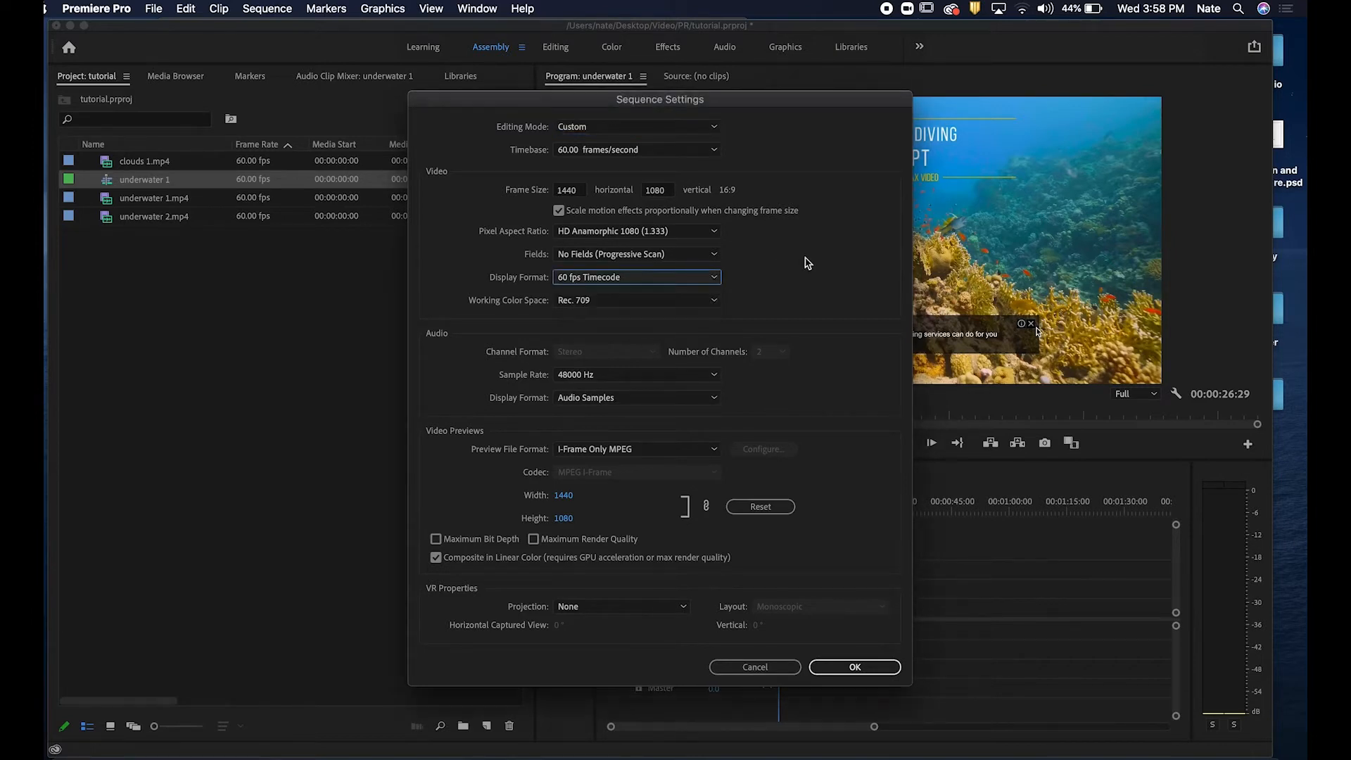
left_click(609, 151)
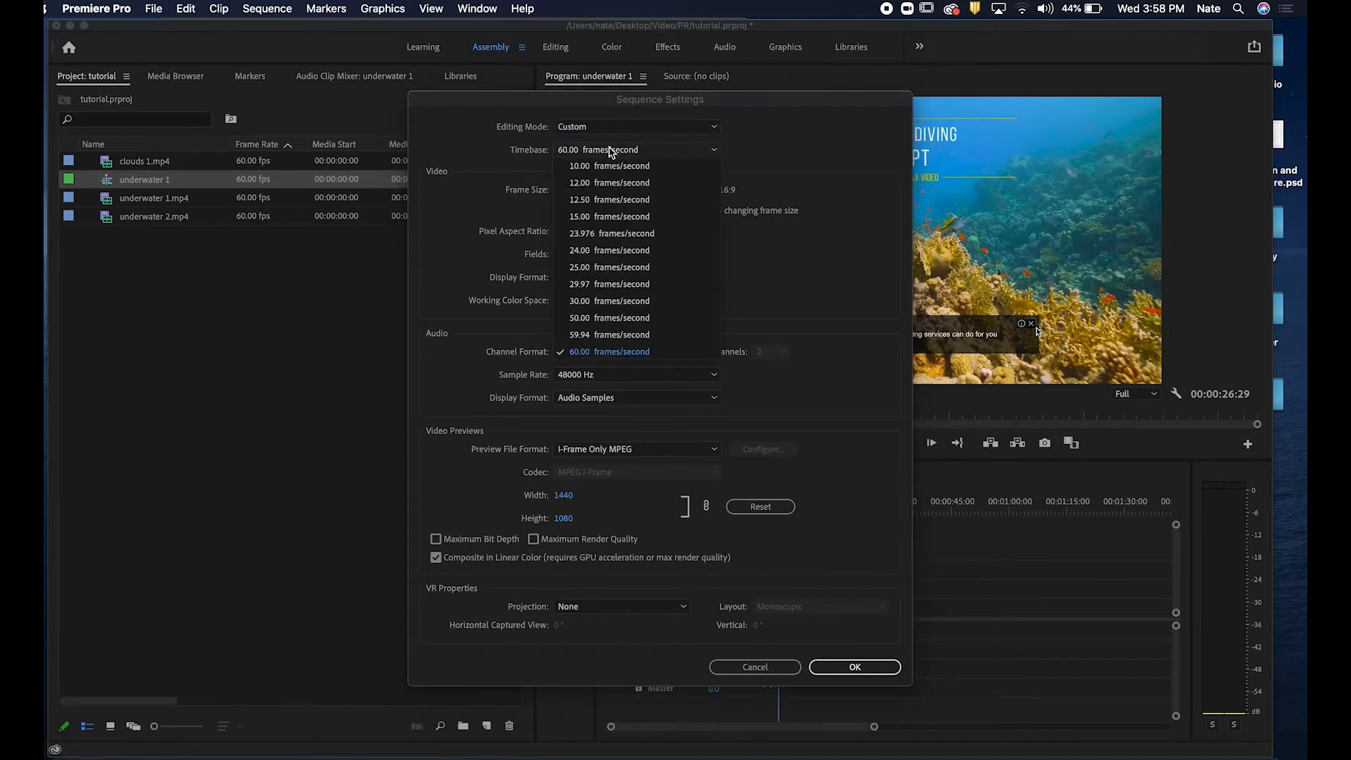
left_click(639, 302)
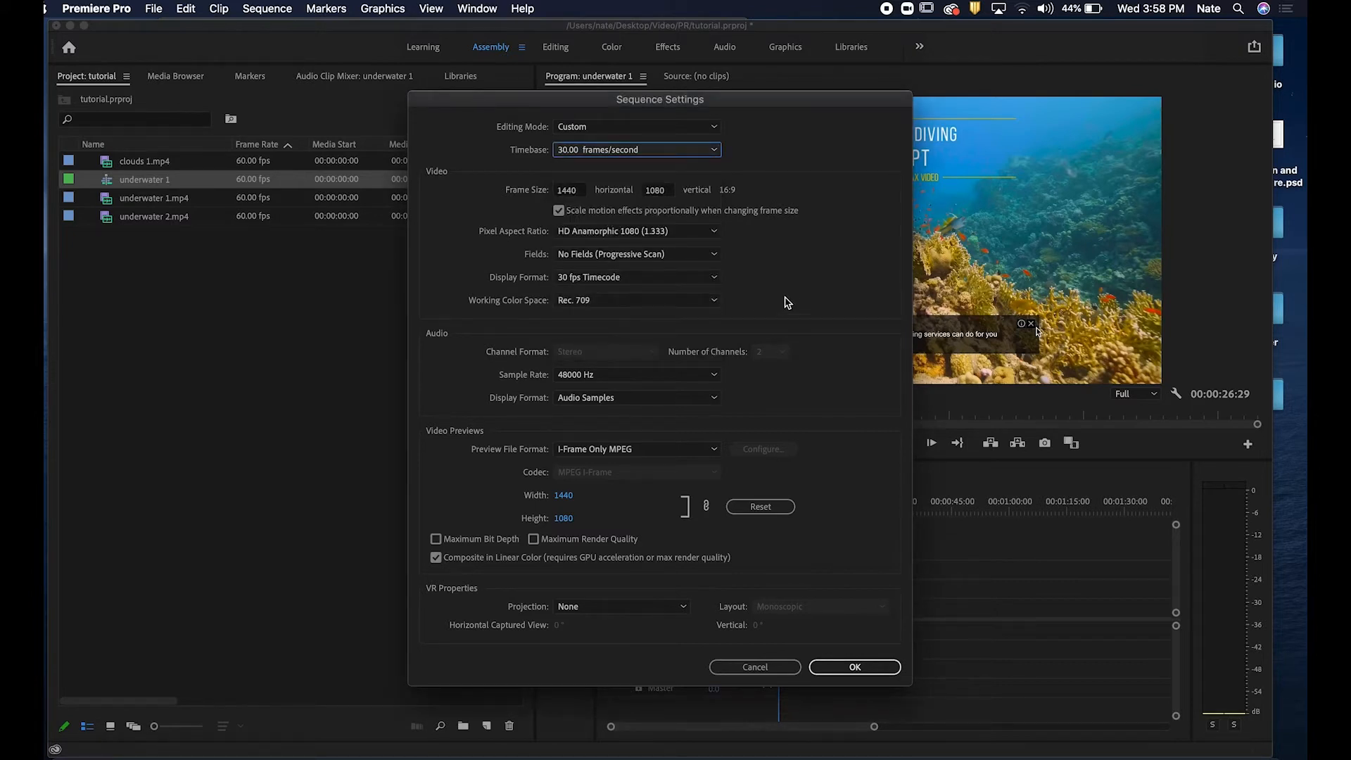
left_click(666, 150)
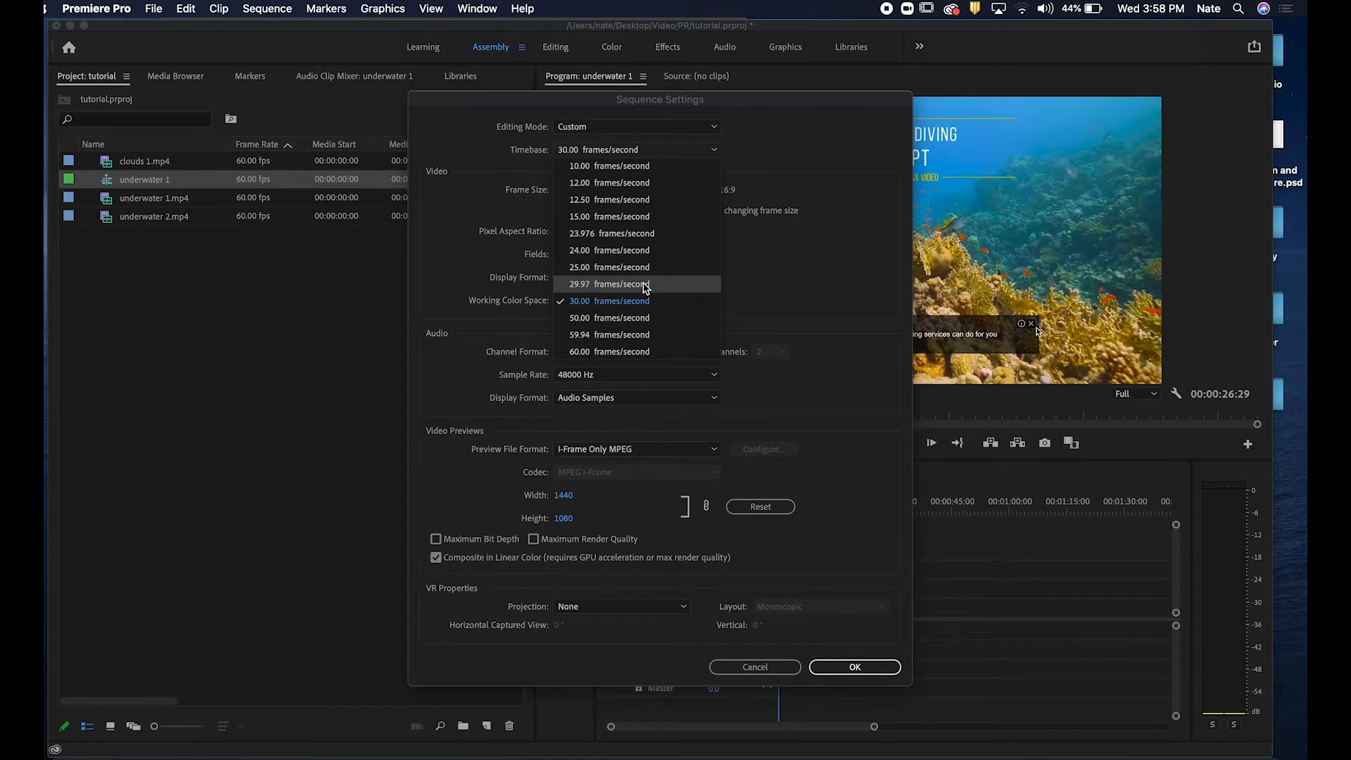
left_click(856, 275)
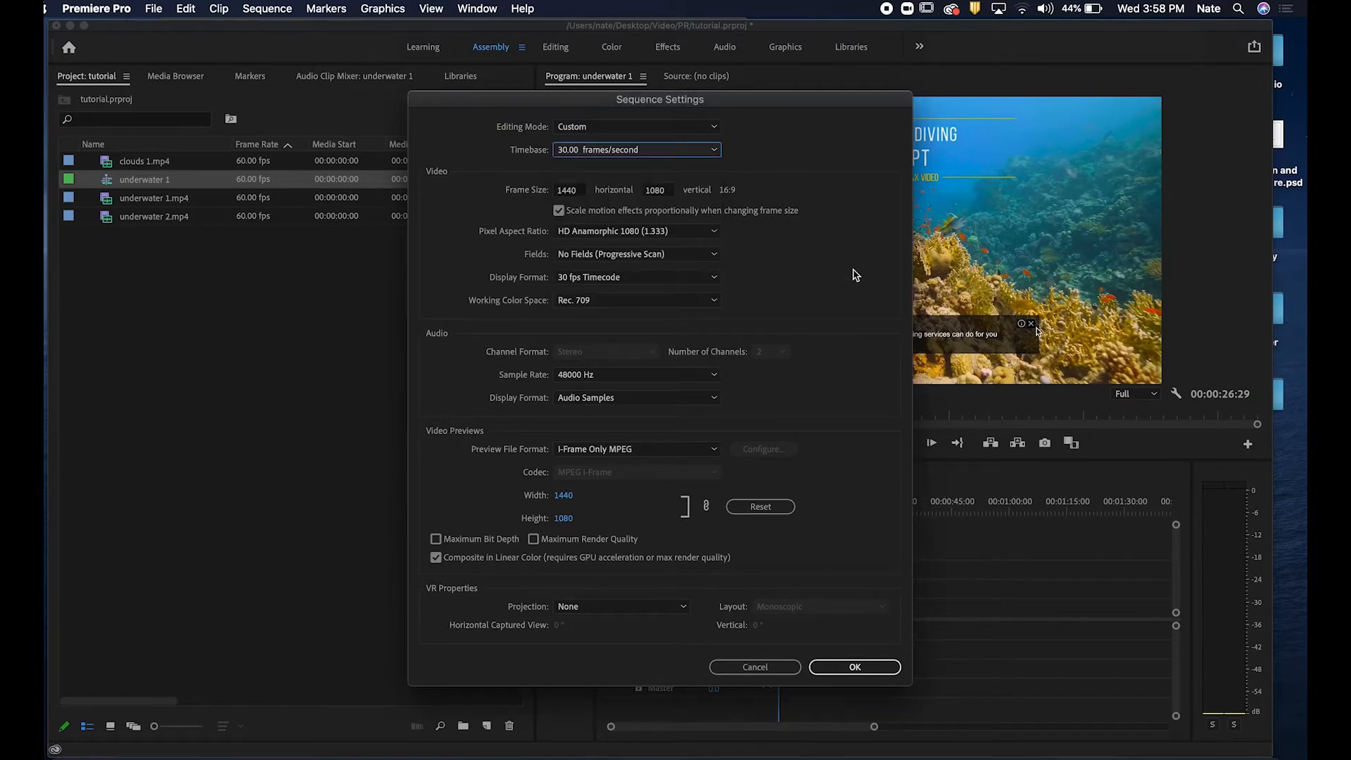
Apply the sequence settings and confirm deleting all previews for the sequence.
left_click(848, 672)
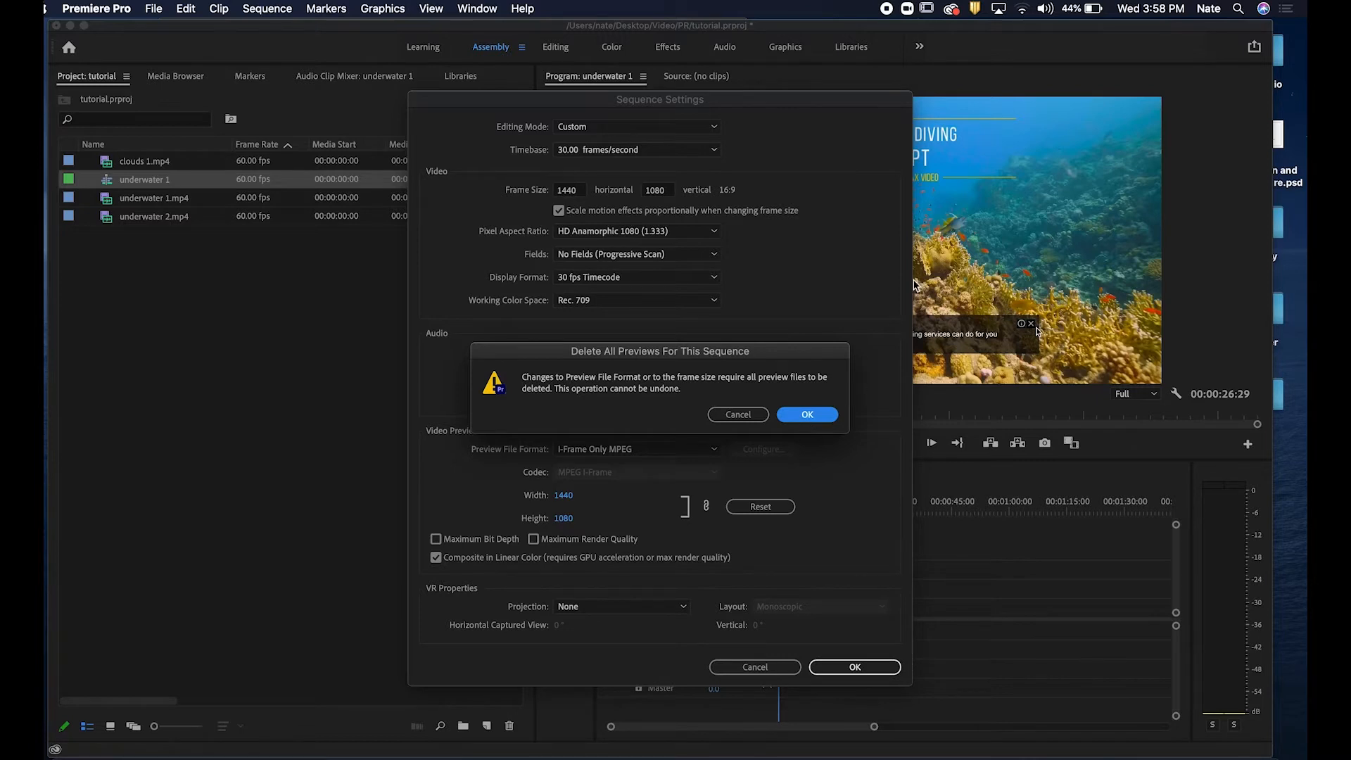
left_click(821, 422)
left_click_drag(799, 504, 735, 504)
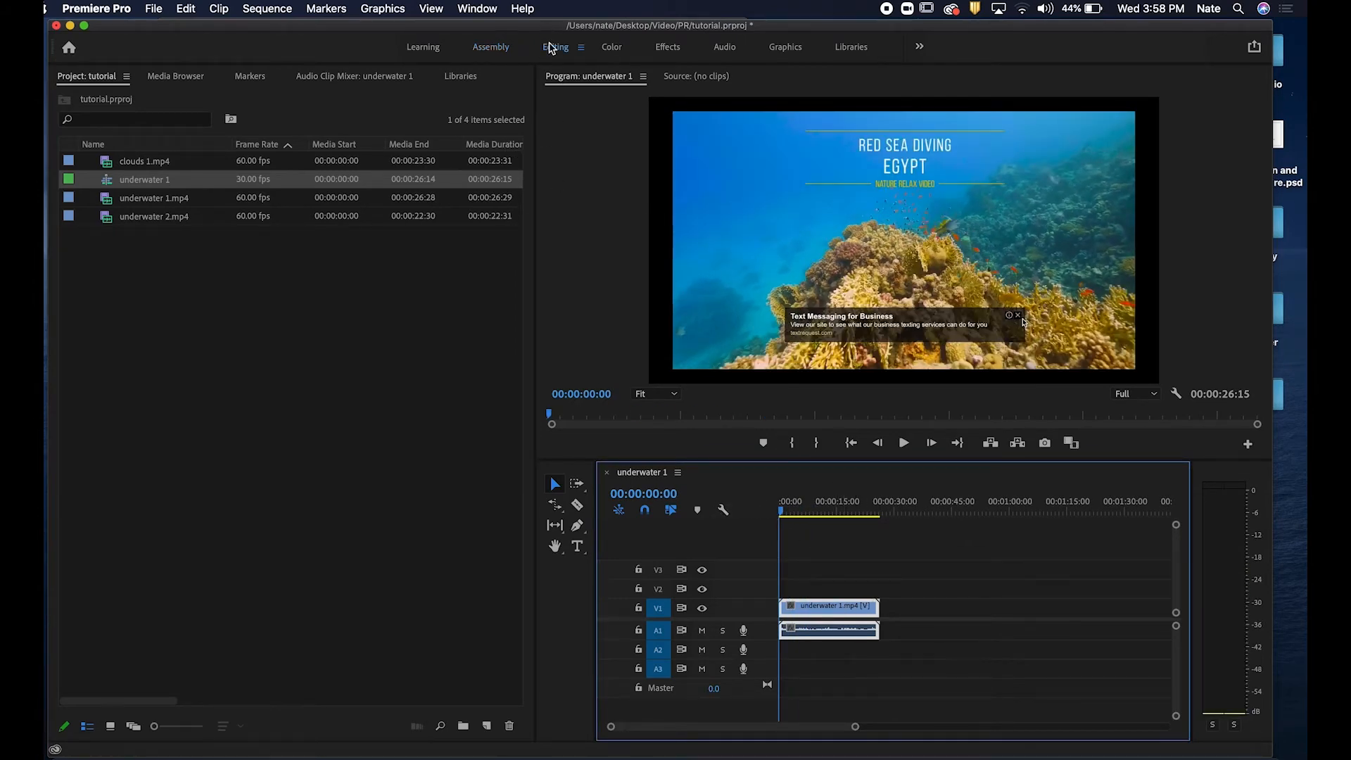
Switch to the Editing workspace and set the underwater 1.mp4 clip's Scale to 112 in Effect Controls.
left_click(552, 48)
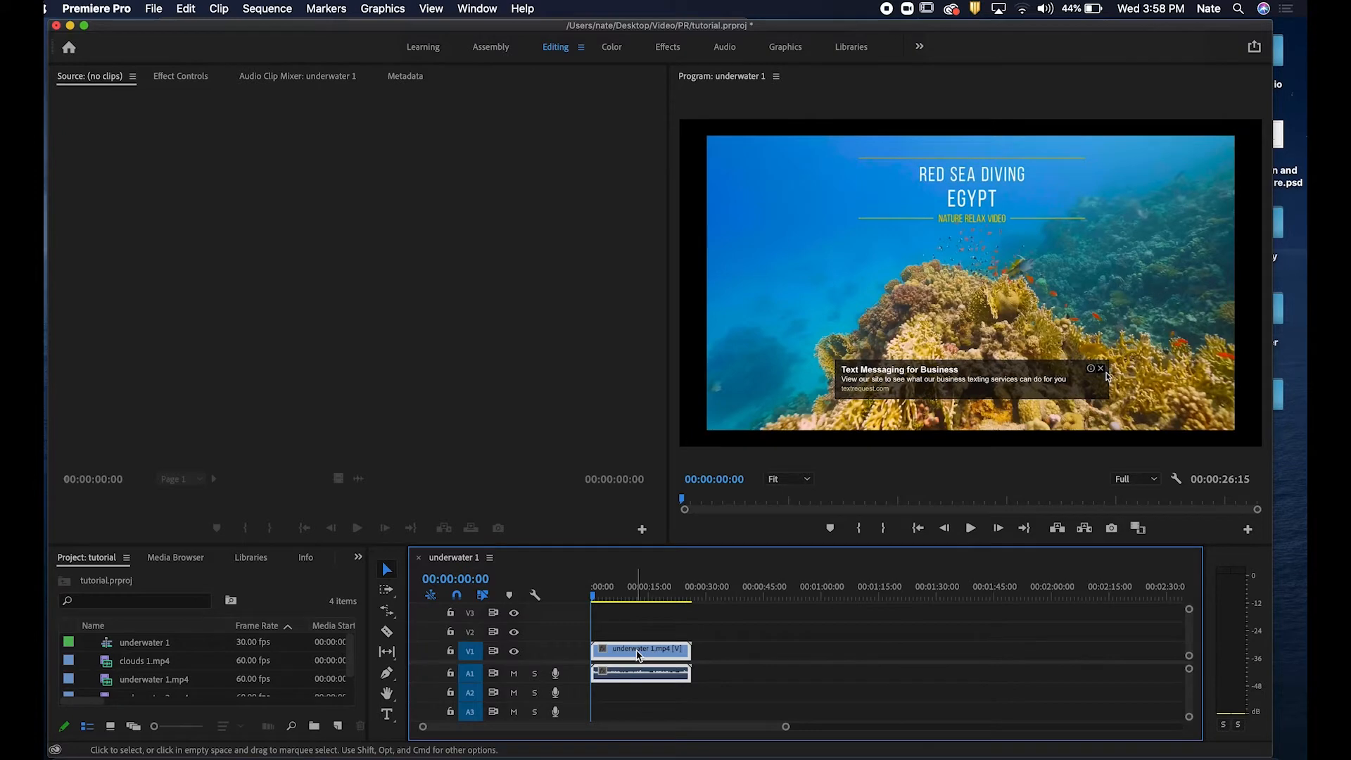
left_click(839, 635)
left_click(659, 649)
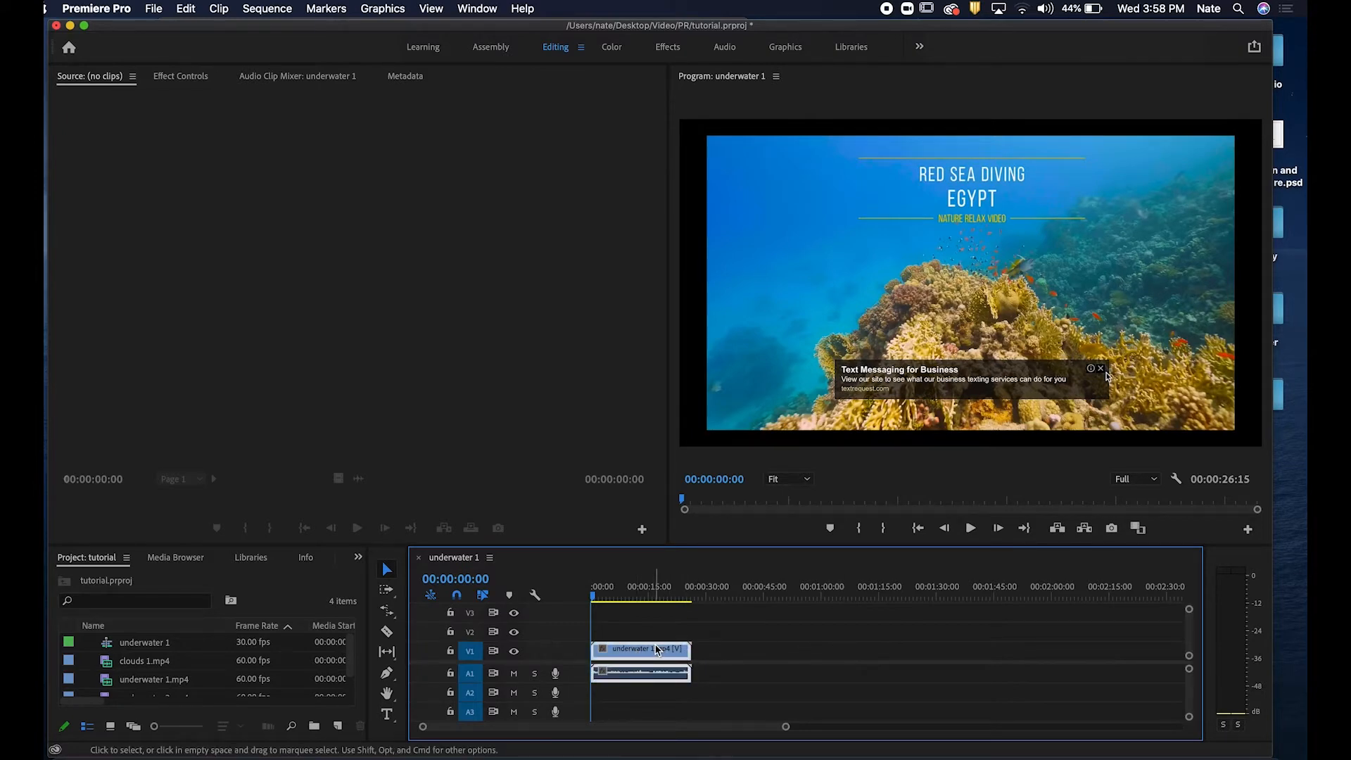
left_click(175, 76)
left_click_drag(288, 170, 307, 170)
Mute audio track A1 and preview the sequence playback.
left_click(597, 589)
left_click_drag(596, 589, 628, 591)
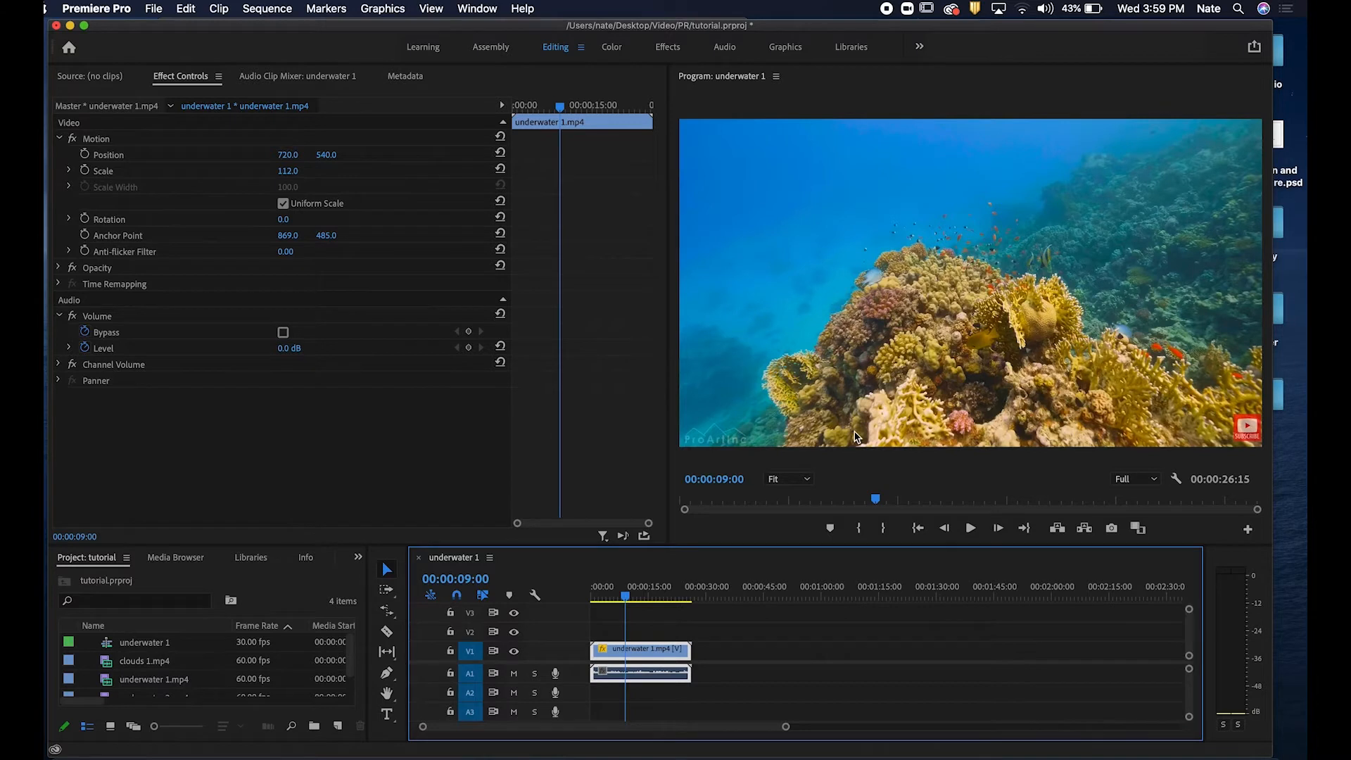
left_click(515, 674)
left_click_drag(627, 596, 497, 581)
key("space")
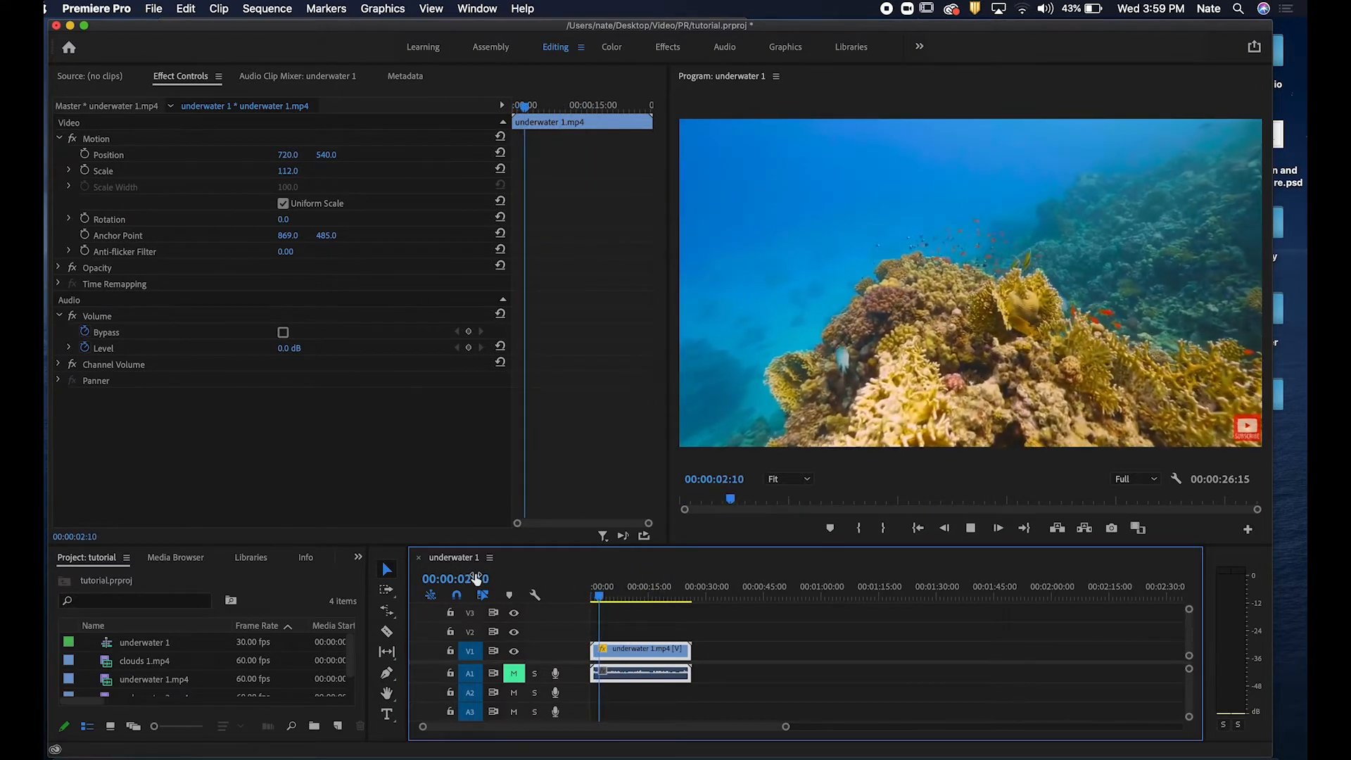
key("space")
Preview the sequence from its start.
left_click_drag(787, 727, 715, 736)
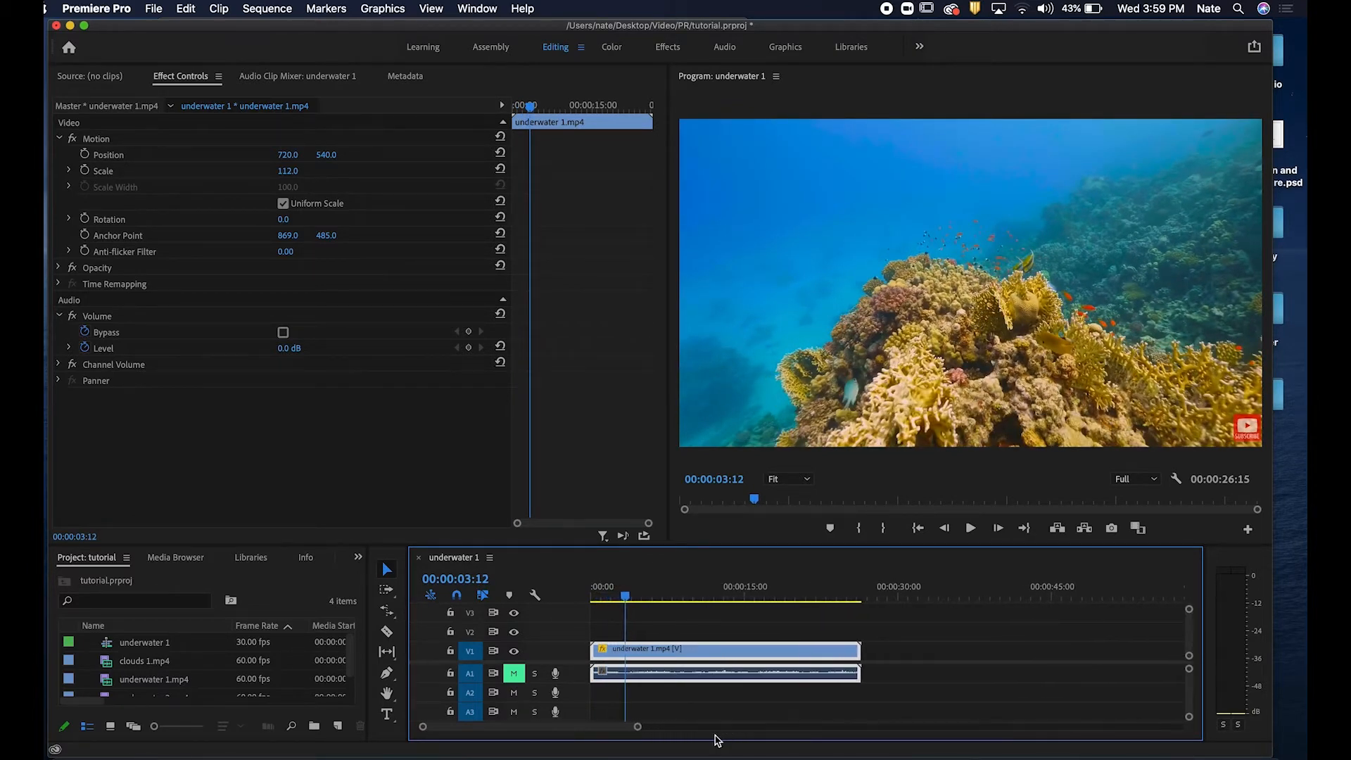
mouse_move(625, 591)
left_mouse_down()
mouse_move(592, 591)
mouse_move(616, 583)
mouse_move(604, 595)
left_mouse_up()
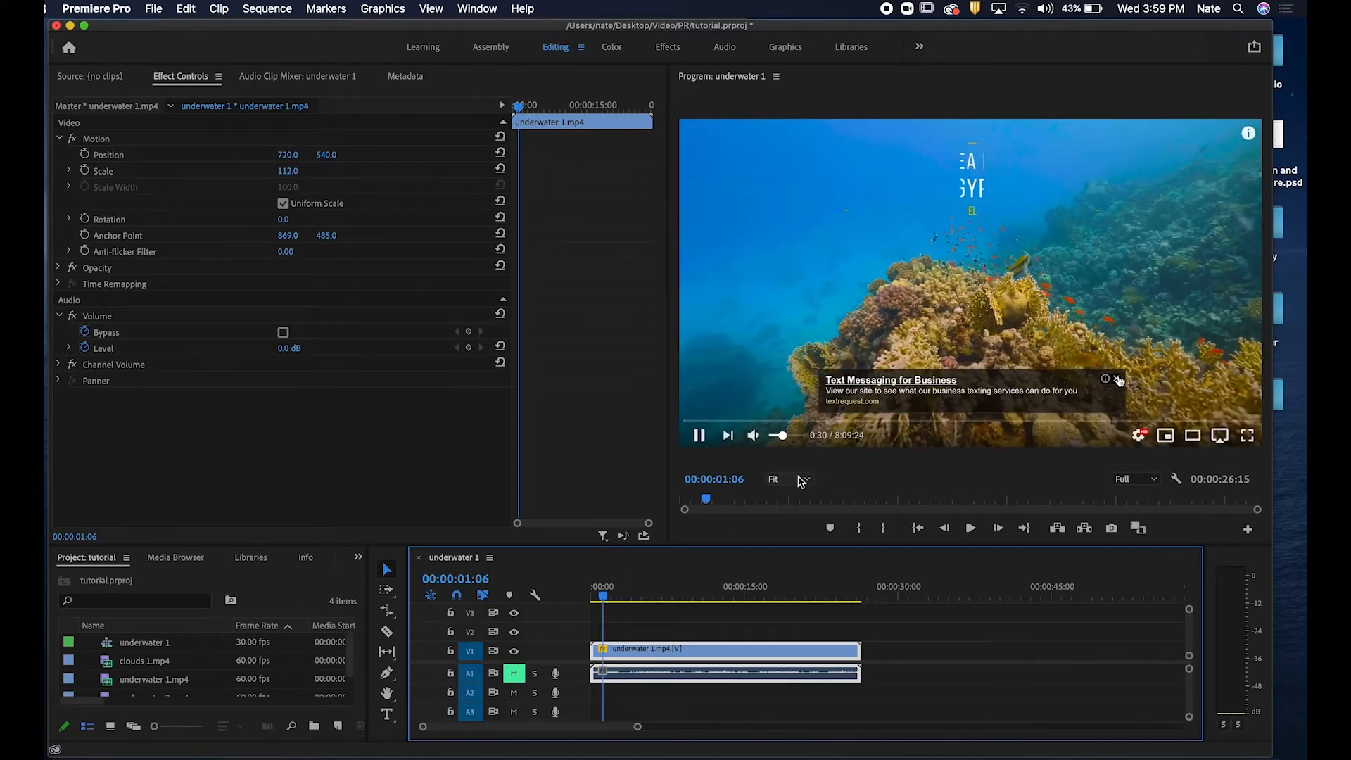
key("space")
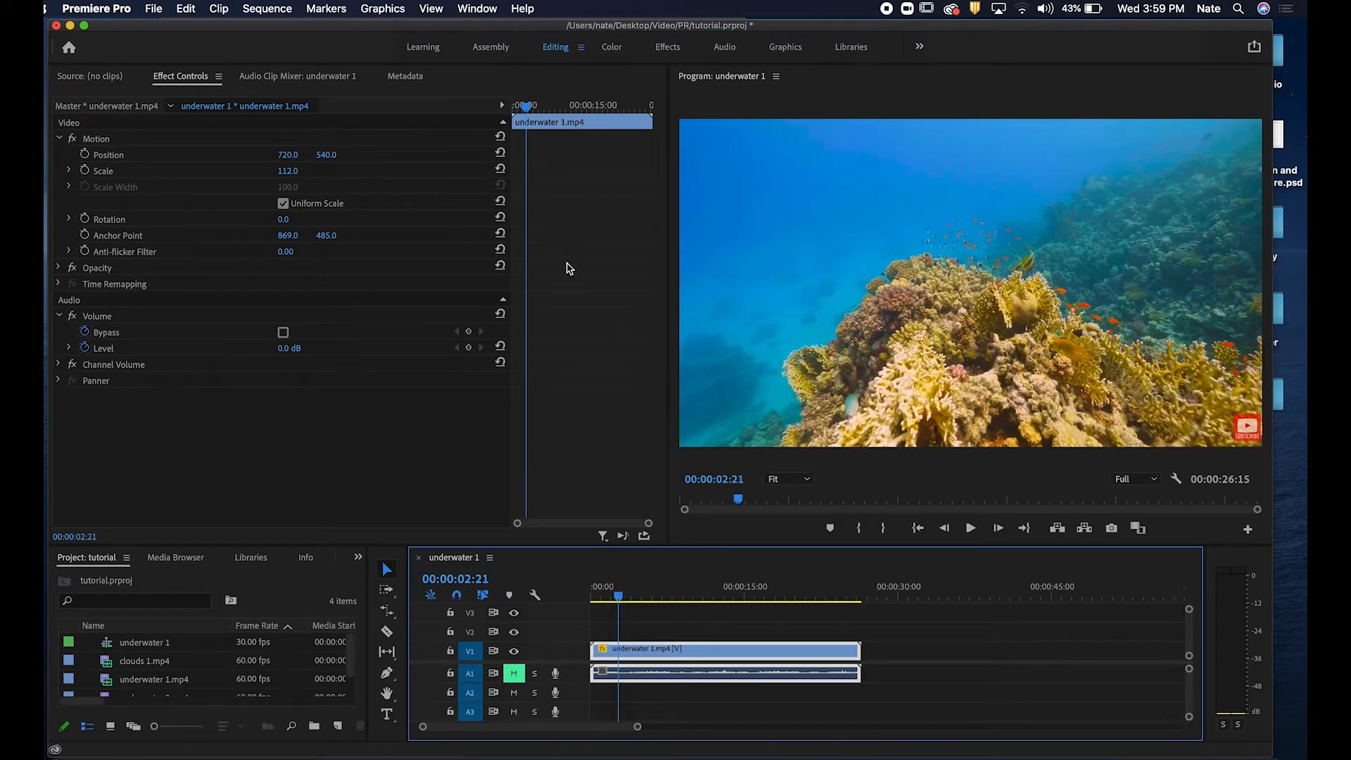
Split the underwater 1.mp4 clip at 00:00:02:21 with the Razor tool.
left_click(386, 632)
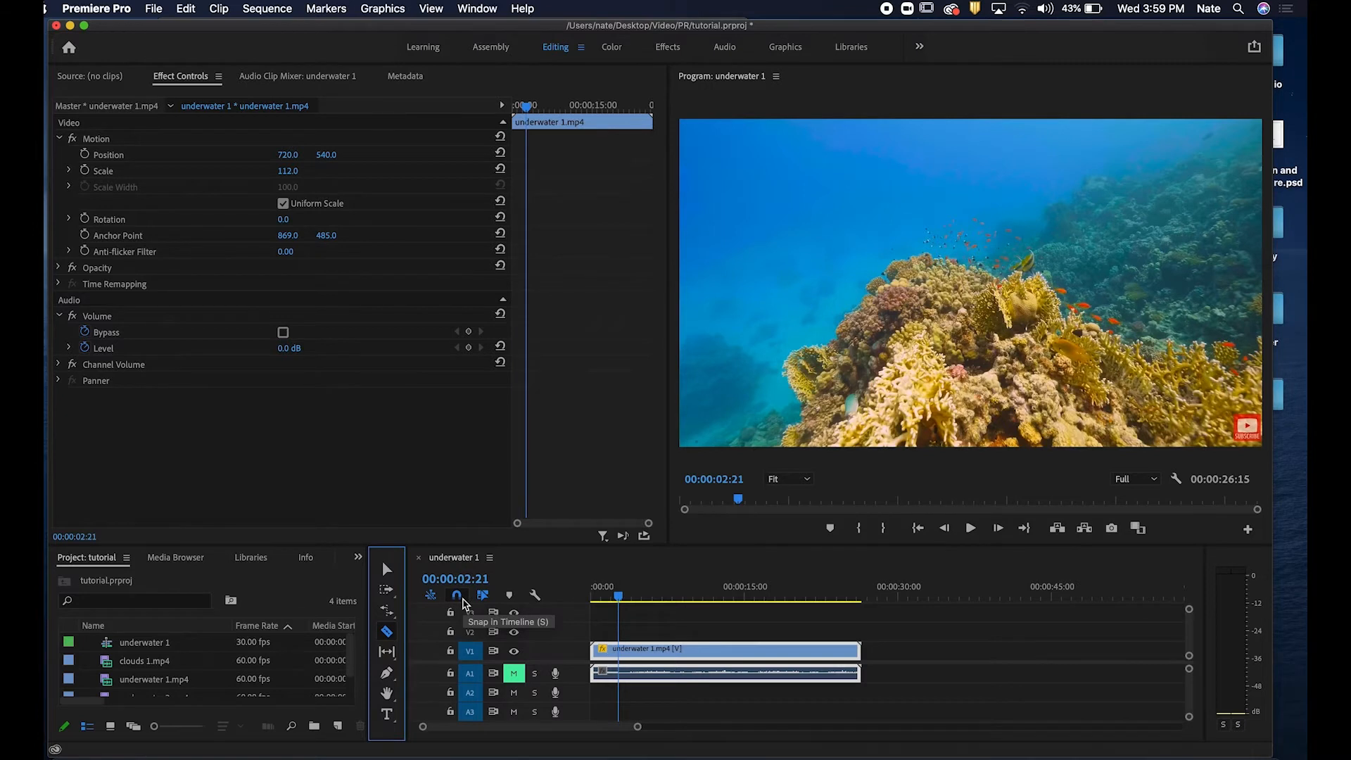
left_click(461, 599)
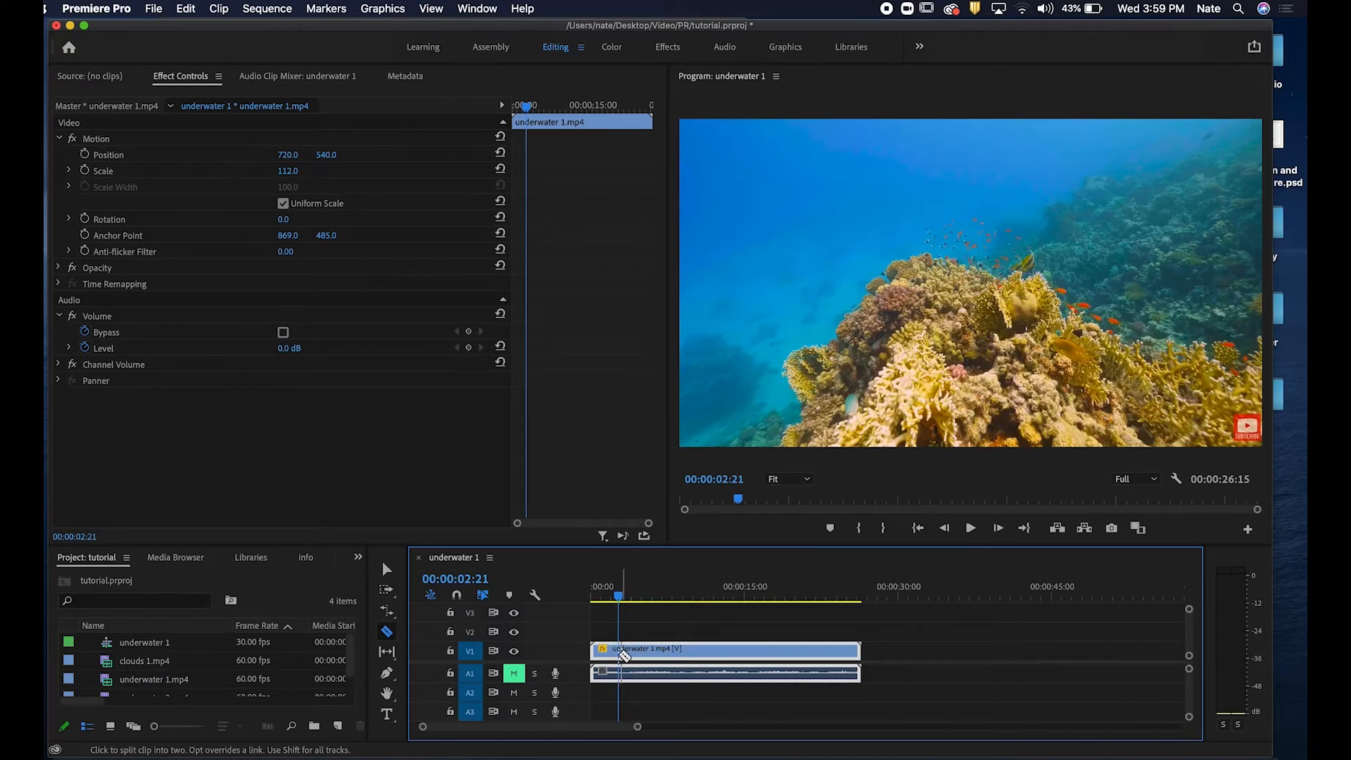
left_click(457, 597)
left_click(386, 568)
left_click(386, 631)
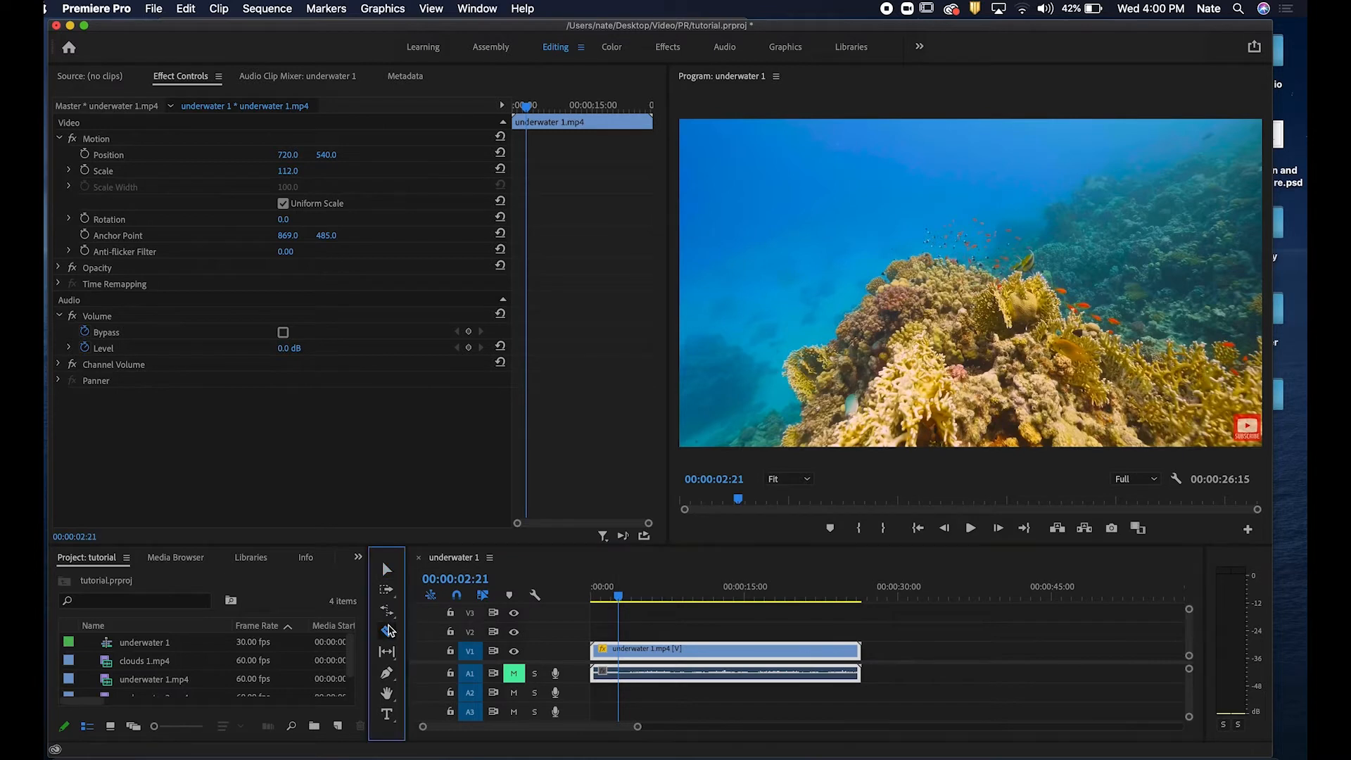
left_click(623, 653)
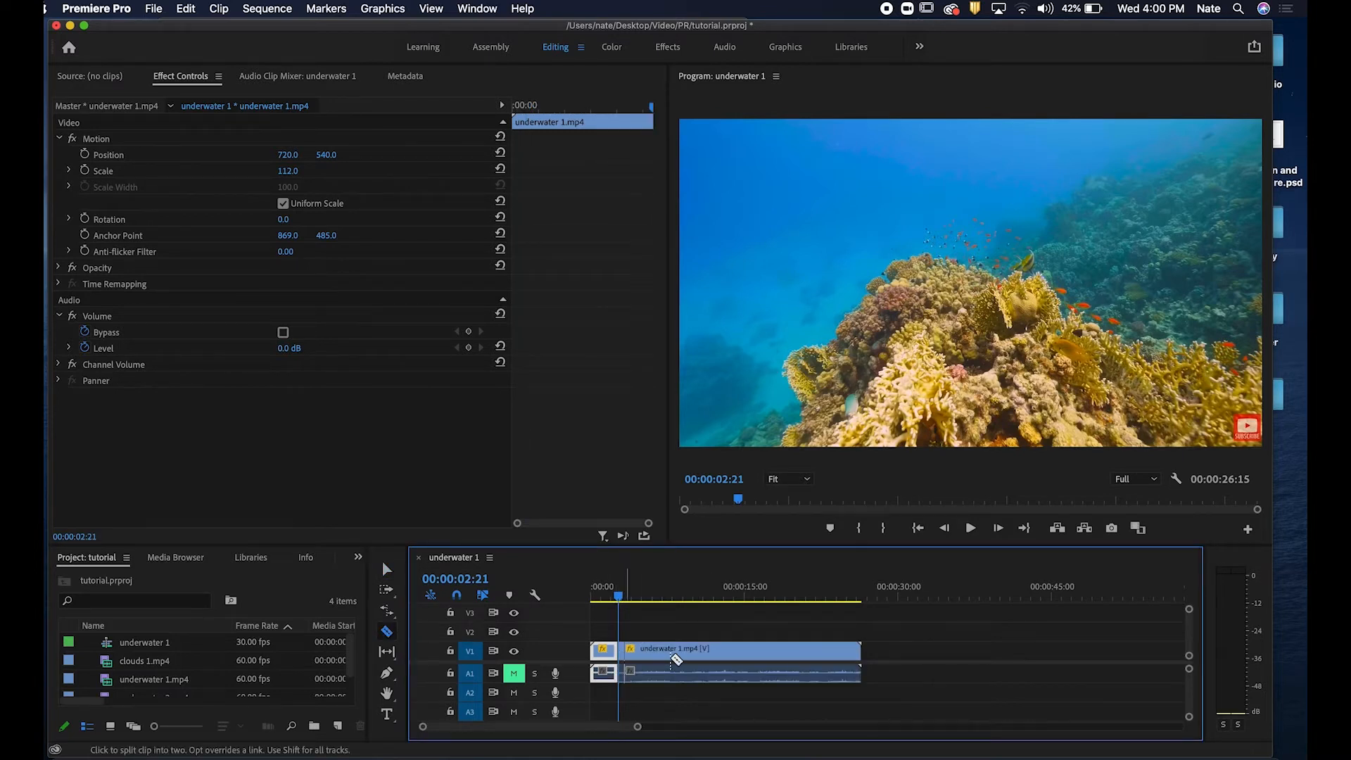
Delete the clip segment before the cut.
key("v")
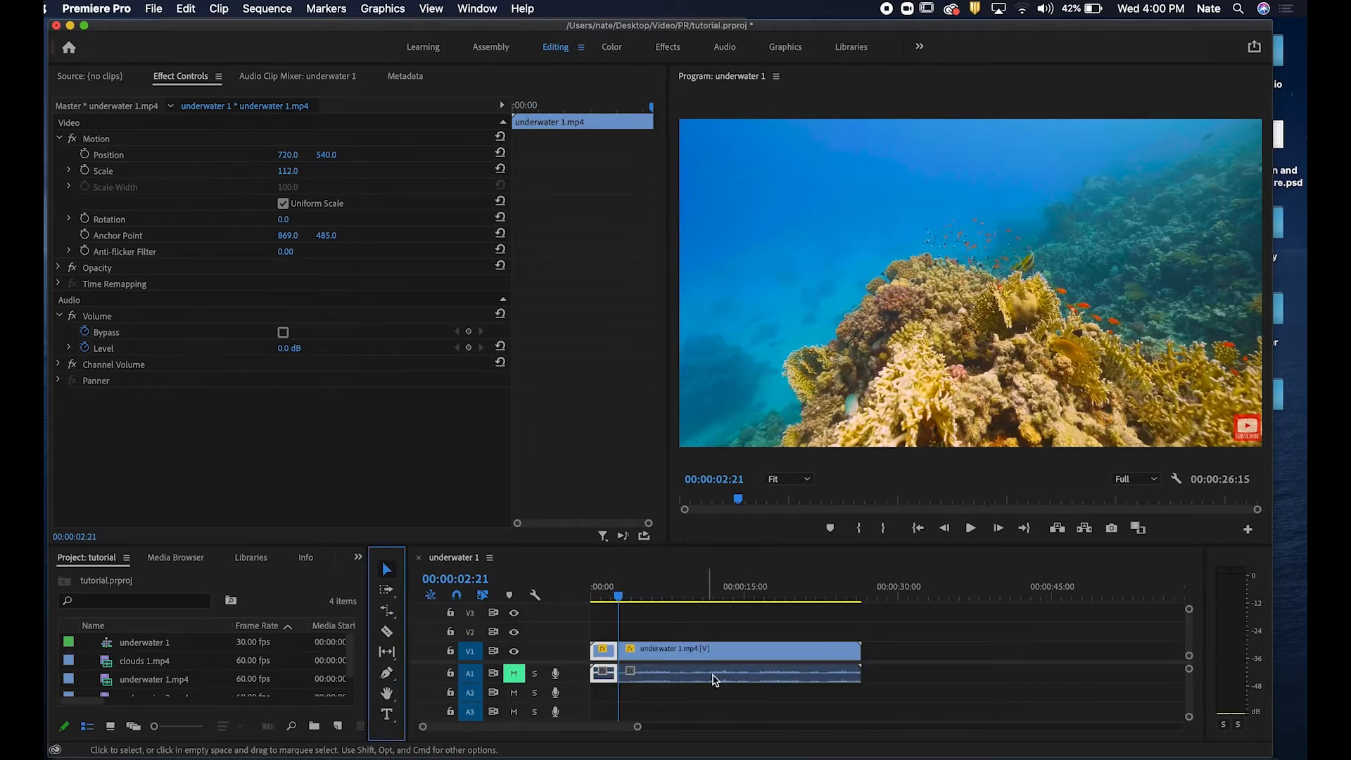
left_click(610, 659)
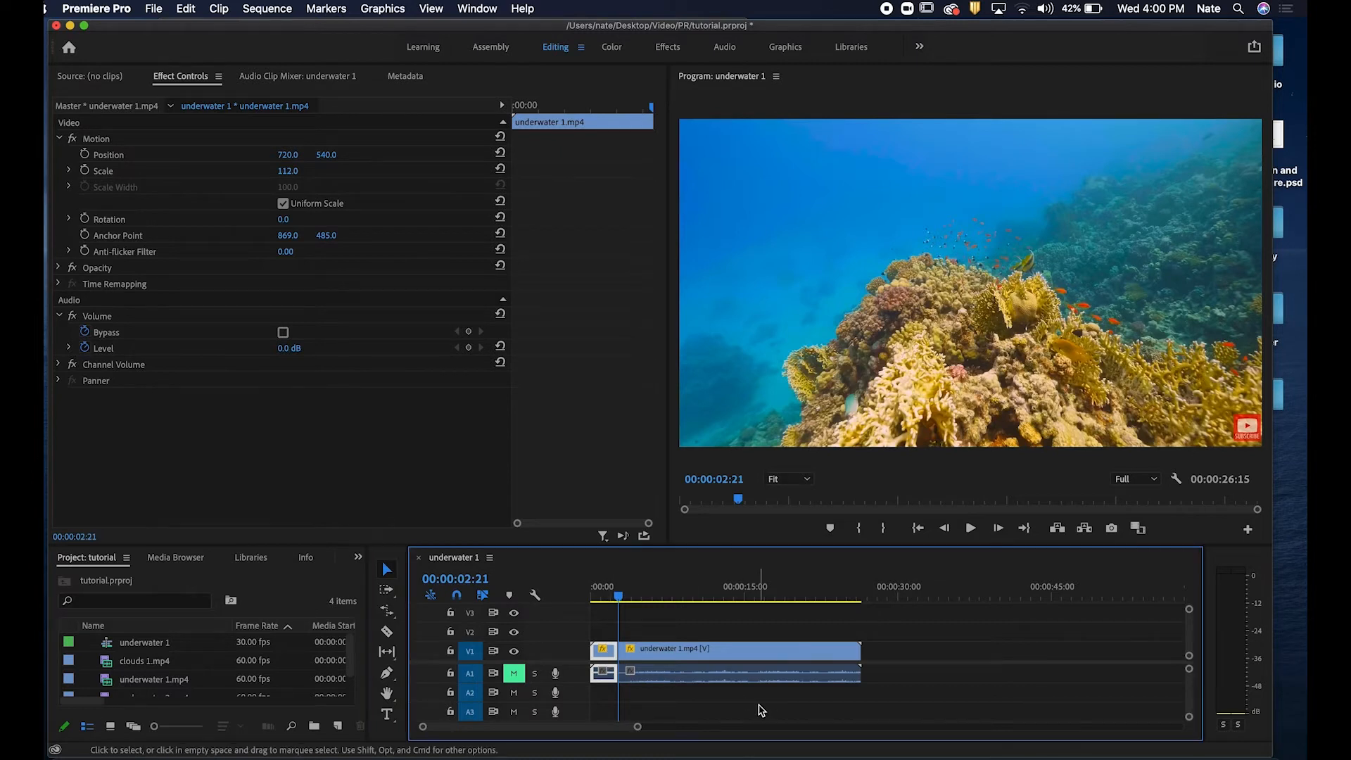
key("Delete")
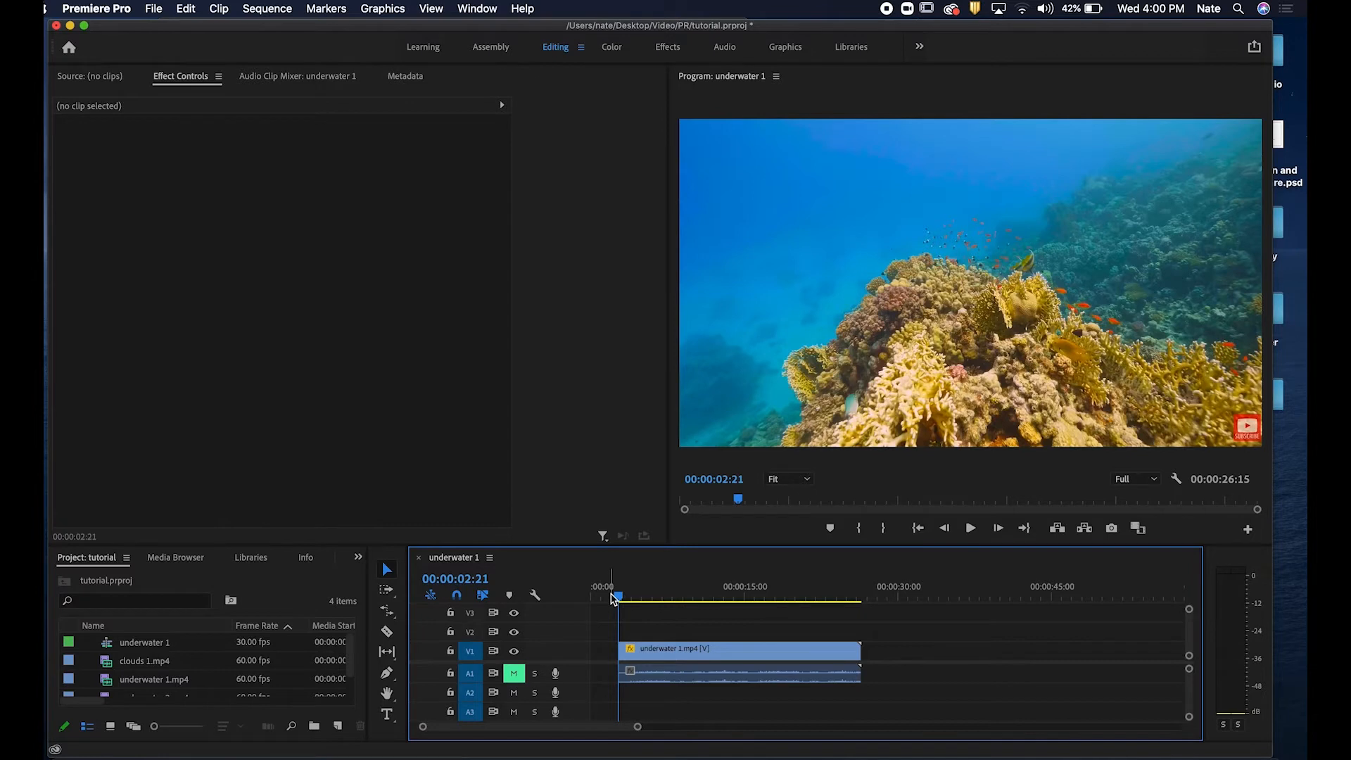
Play back the start of the sequence to review the trimmed clip.
left_click_drag(613, 599, 595, 597)
key("space")
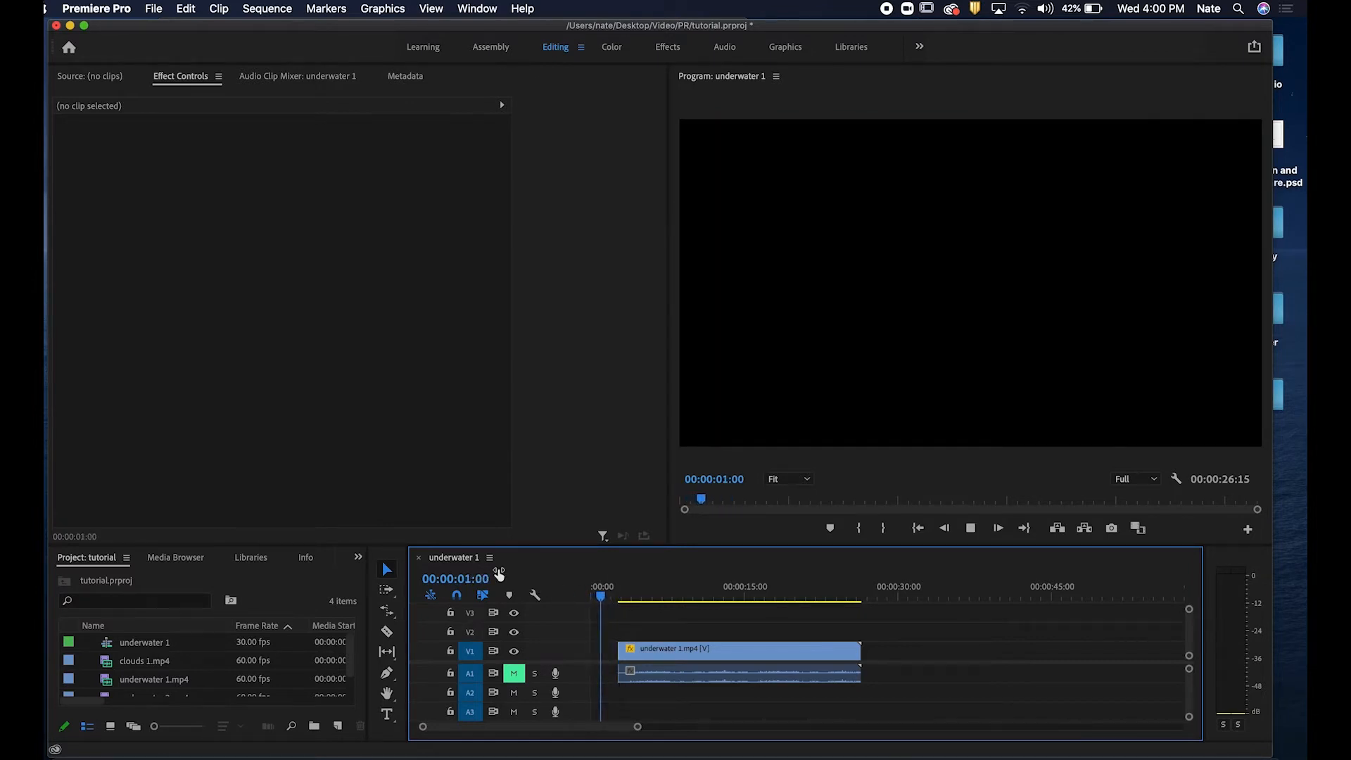
key("space")
left_click_drag(627, 599, 595, 597)
key("space")
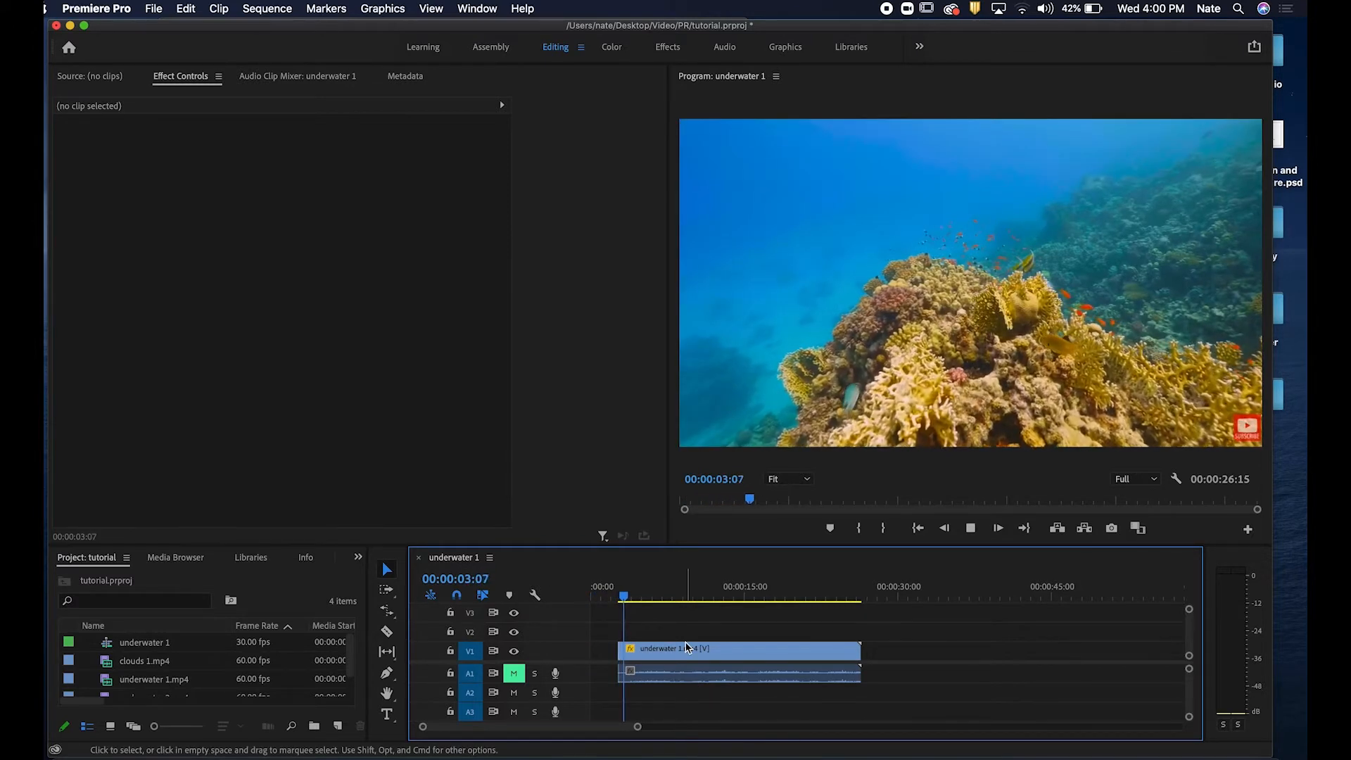
key("space")
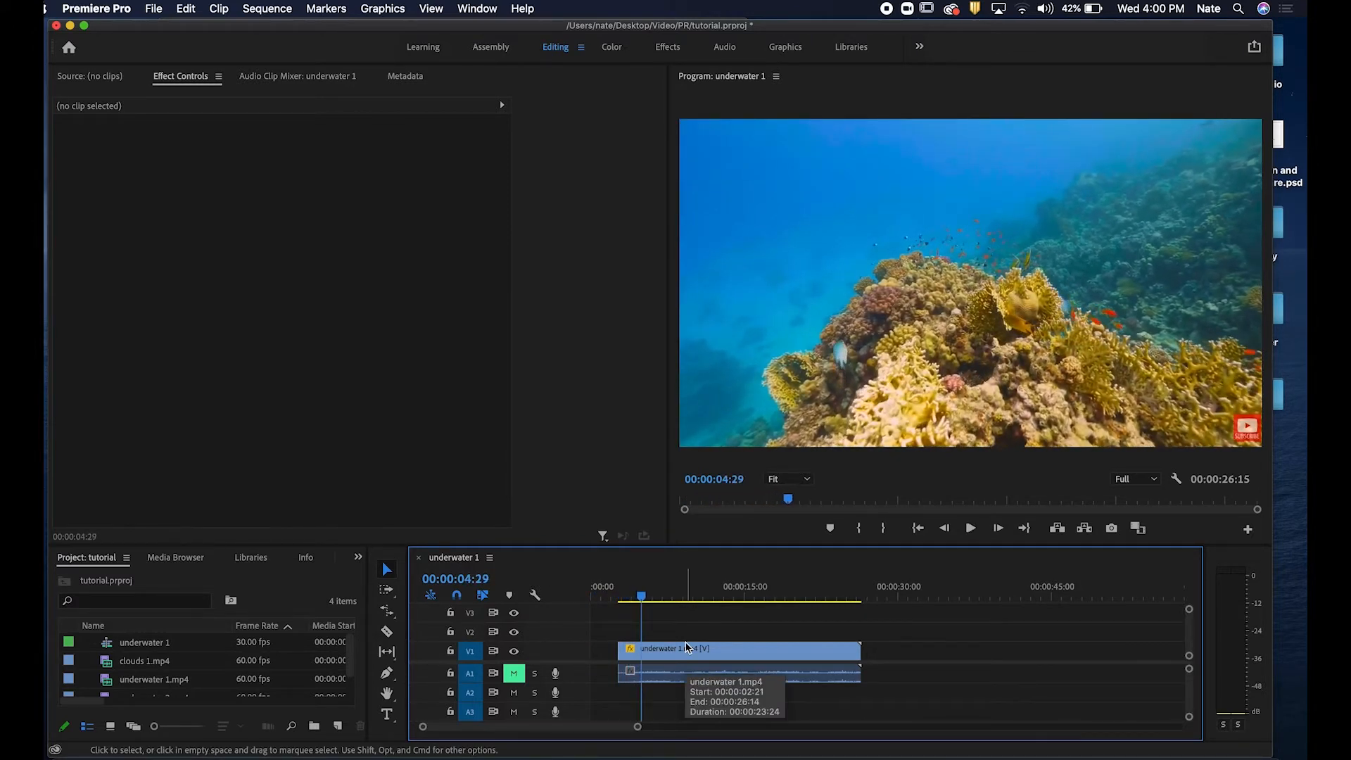
Select the empty gap at the start of the sequence and delete it.
left_click(604, 654)
mouse_move(642, 597)
left_mouse_down()
mouse_move(614, 599)
mouse_move(667, 598)
mouse_move(642, 598)
left_mouse_up()
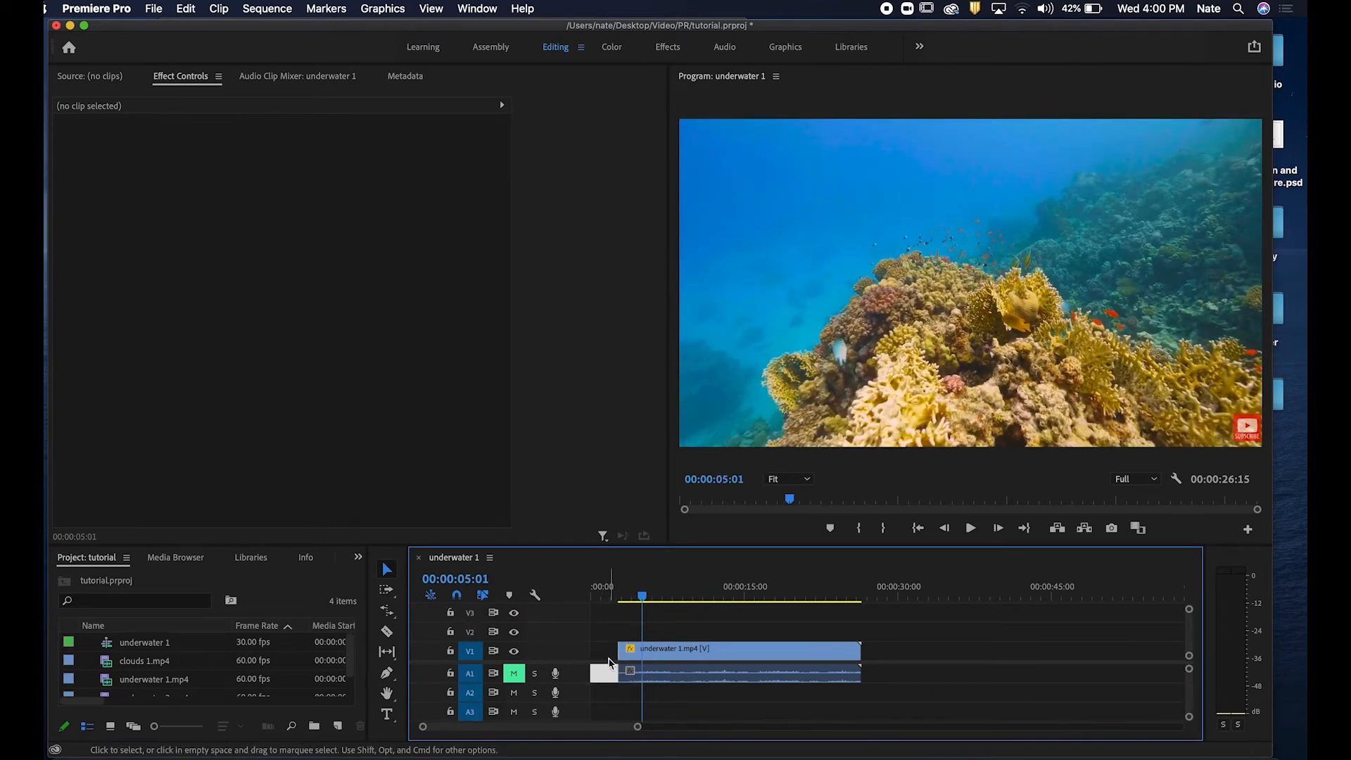
left_click(882, 649)
left_click(603, 651)
mouse_move(870, 589)
left_mouse_down()
mouse_move(854, 591)
mouse_move(882, 591)
mouse_move(865, 581)
left_mouse_up()
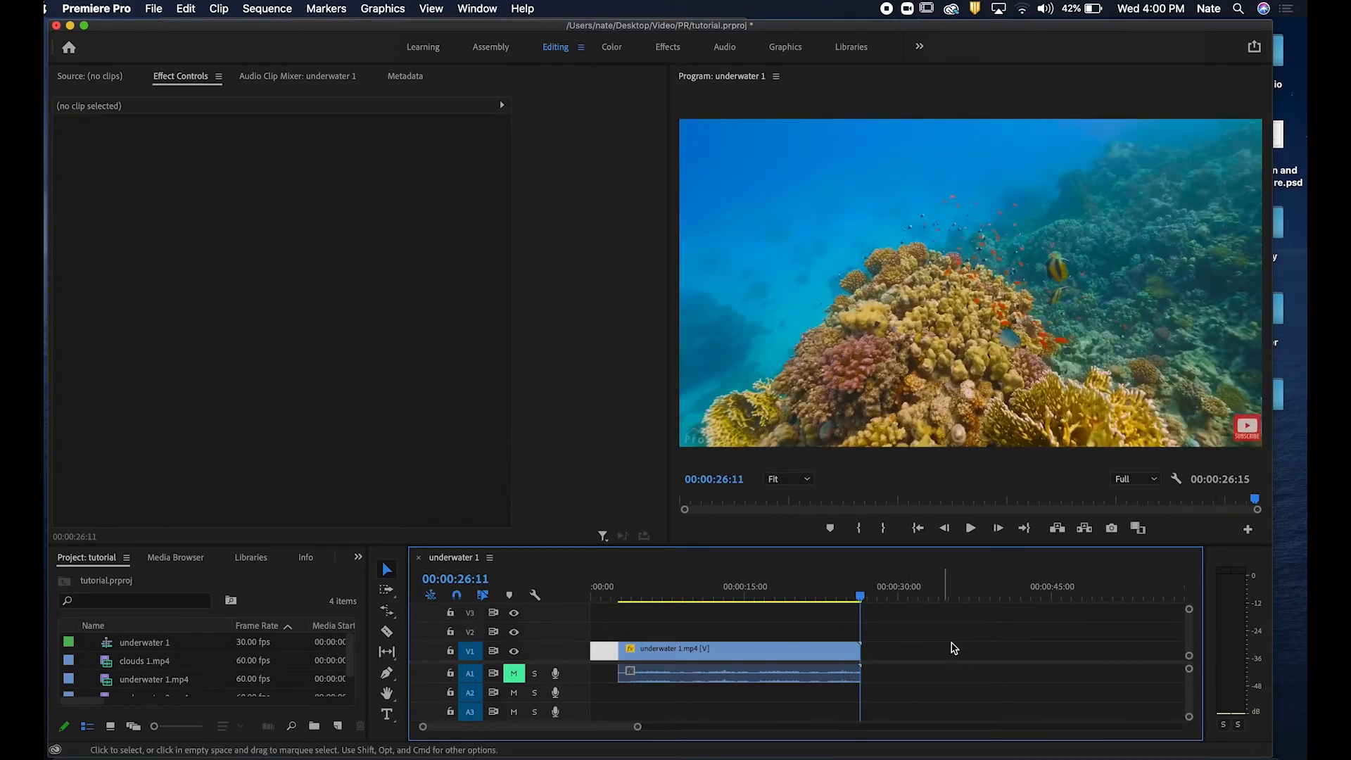
left_click(592, 591)
left_click(671, 612)
left_click(600, 652)
left_click(688, 629)
left_click(605, 658)
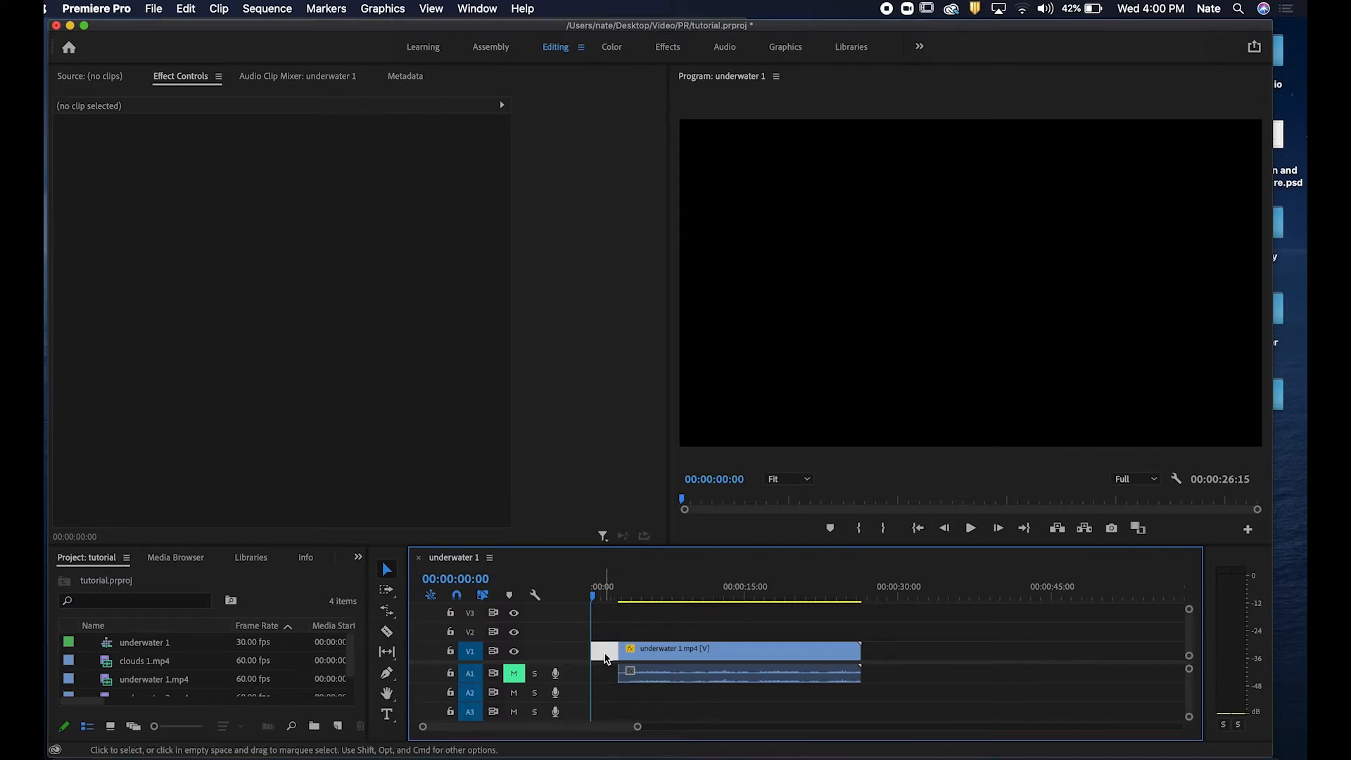
key("Delete")
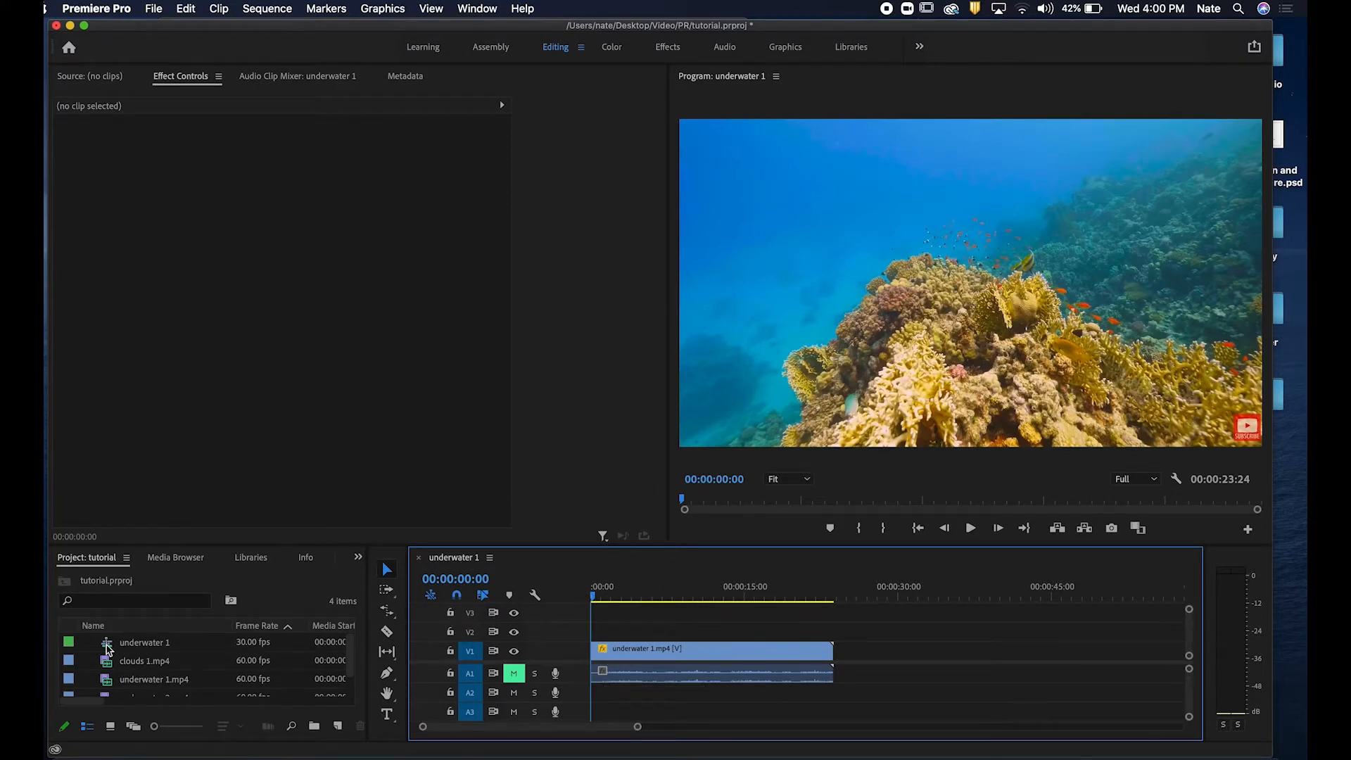
Add clouds 1.mp4 to the V1 track after the underwater clip, at about 1:30 into the sequence.
left_click(149, 665)
left_click_drag(162, 669, 1061, 667)
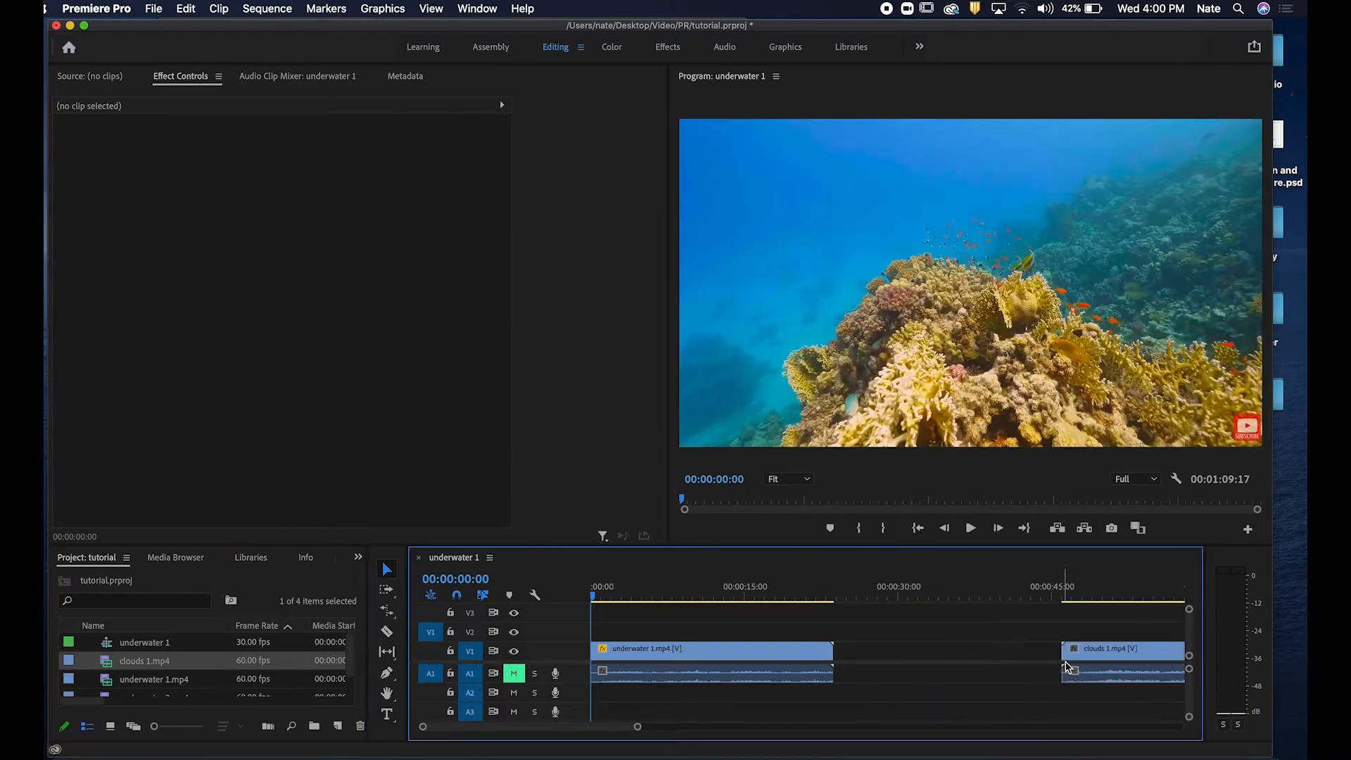
left_click_drag(635, 727, 763, 727)
left_click_drag(809, 654, 1008, 648)
Scrub through the timeline to review the underwater and clouds clips.
mouse_move(945, 595)
left_mouse_down()
mouse_move(1036, 597)
mouse_move(751, 598)
mouse_move(940, 597)
left_mouse_up()
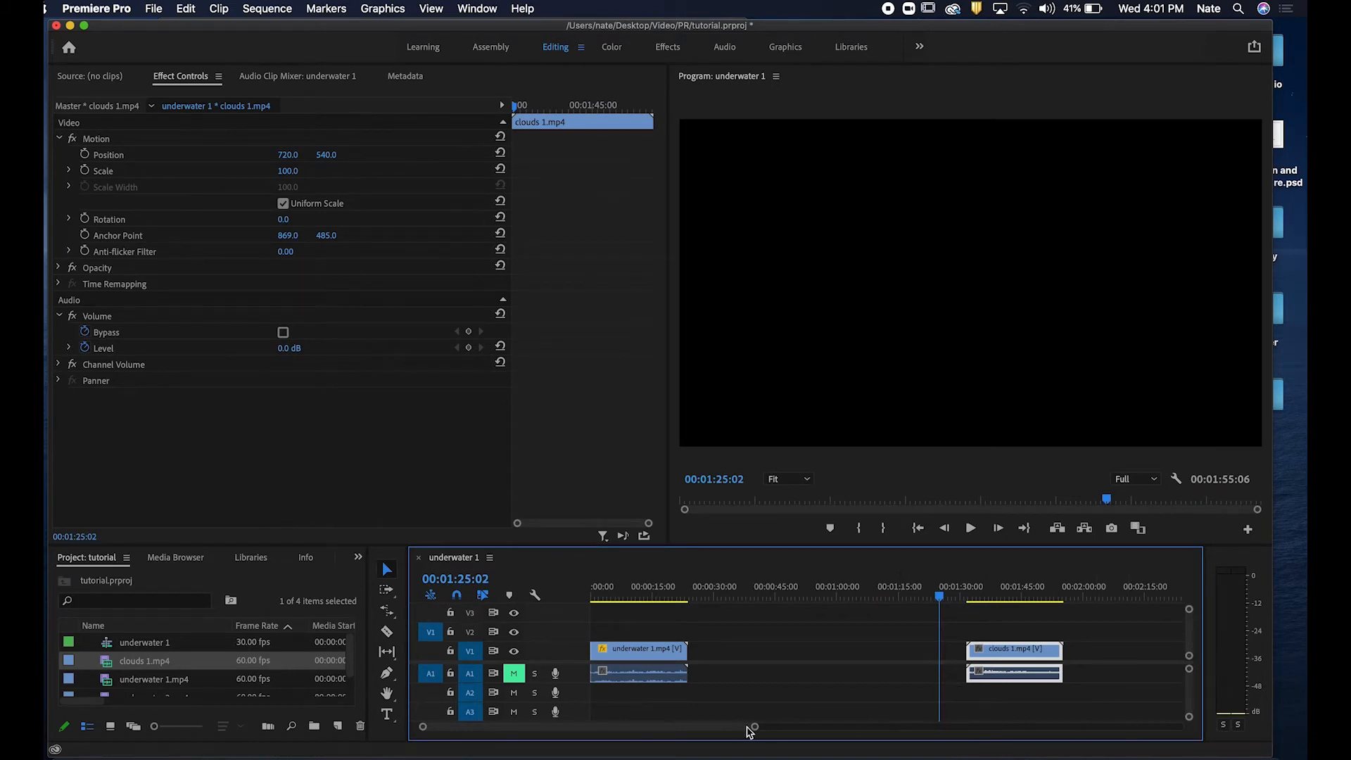
left_click_drag(754, 732, 634, 729)
left_click_drag(774, 597, 814, 597)
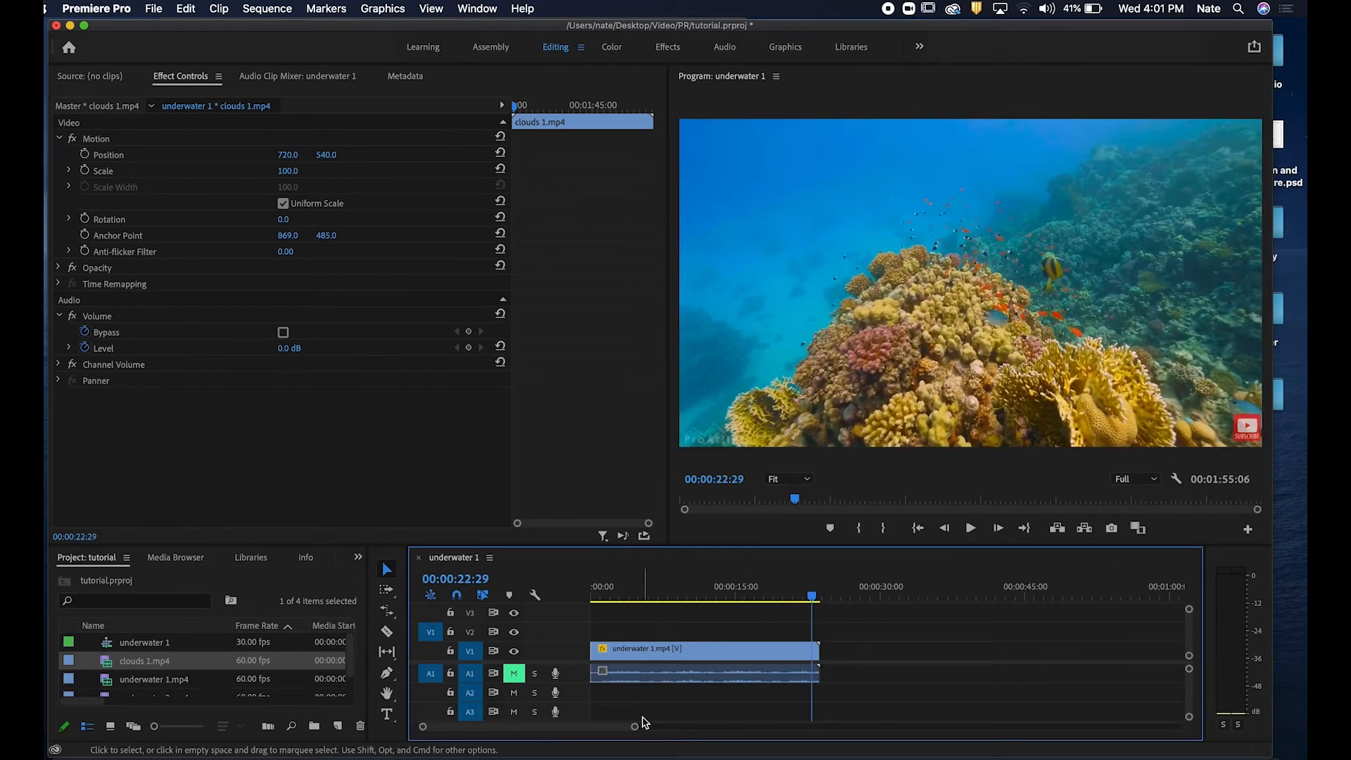
left_click_drag(814, 597, 801, 596)
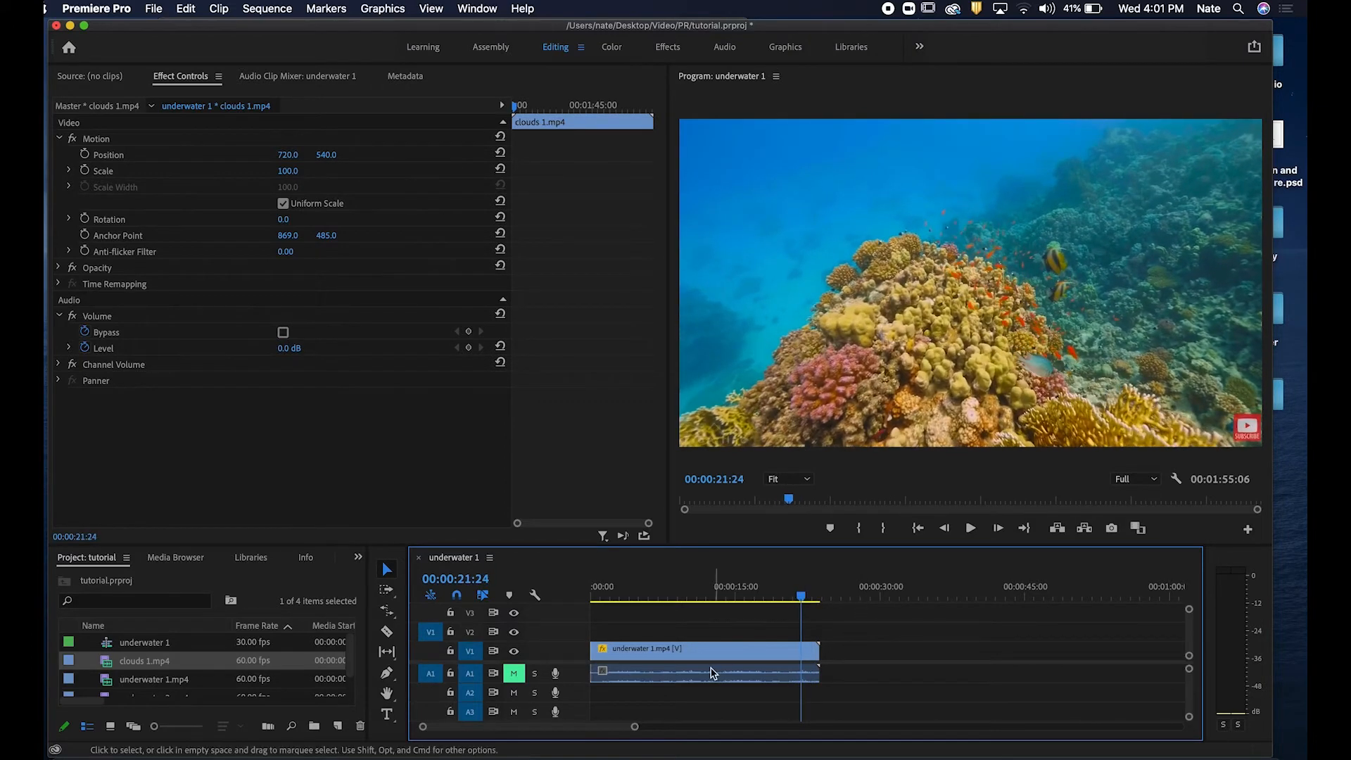
left_click_drag(634, 729, 771, 715)
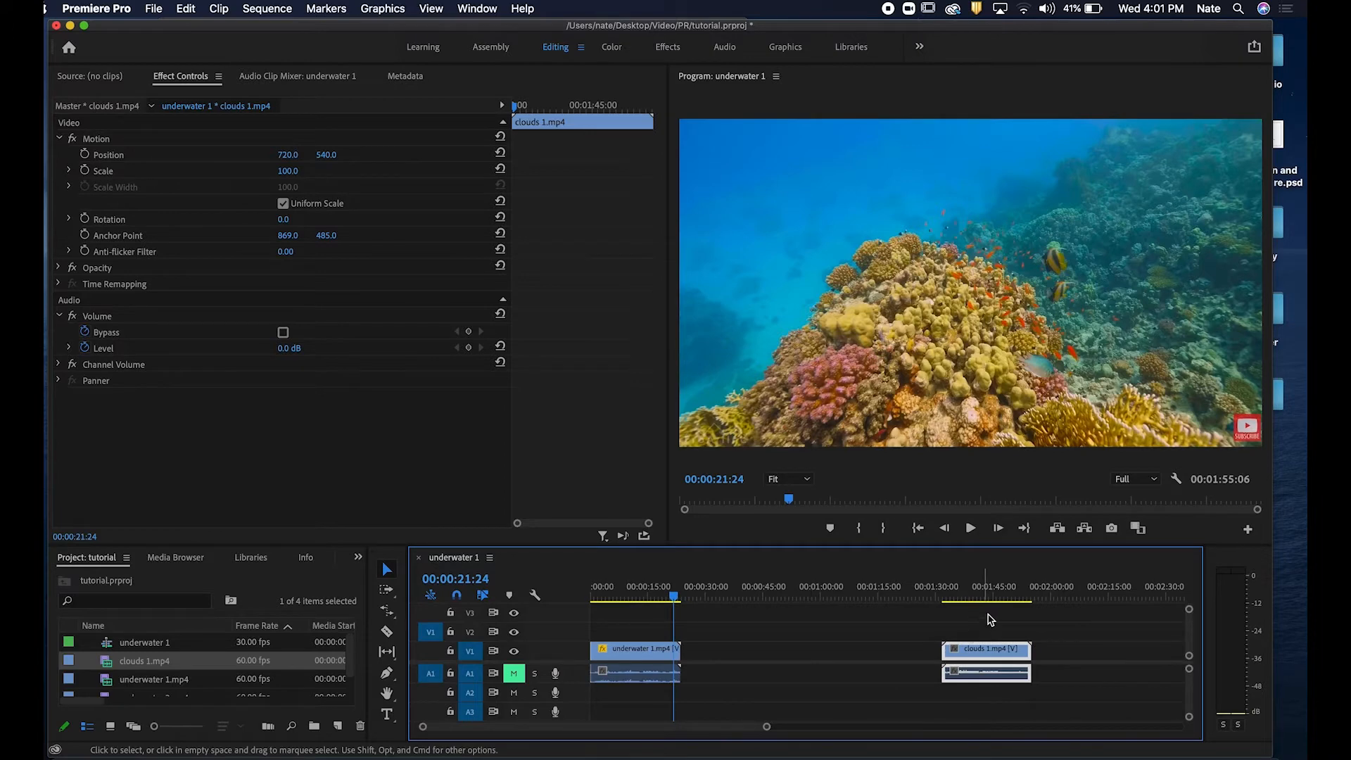
left_click(1038, 595)
left_click_drag(1038, 595, 736, 603)
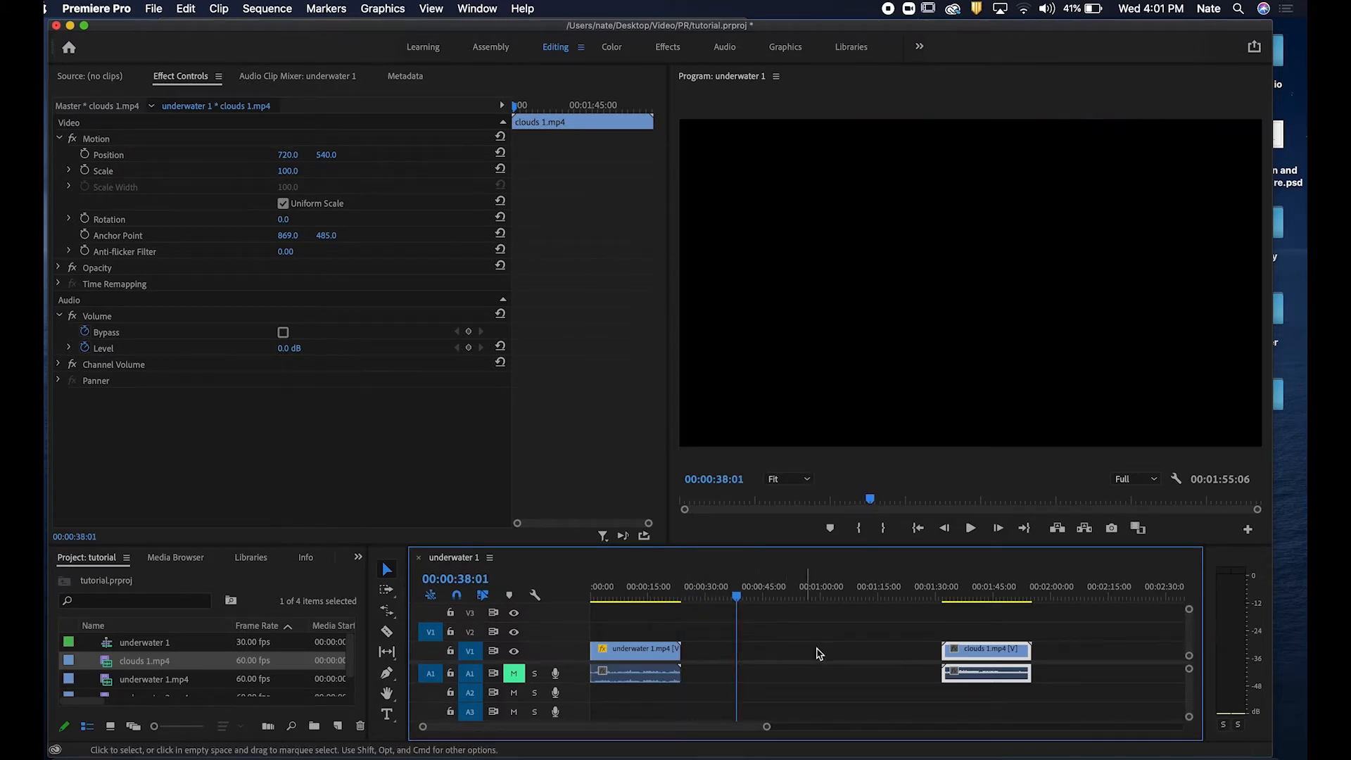
left_click(910, 658)
left_click(1031, 650)
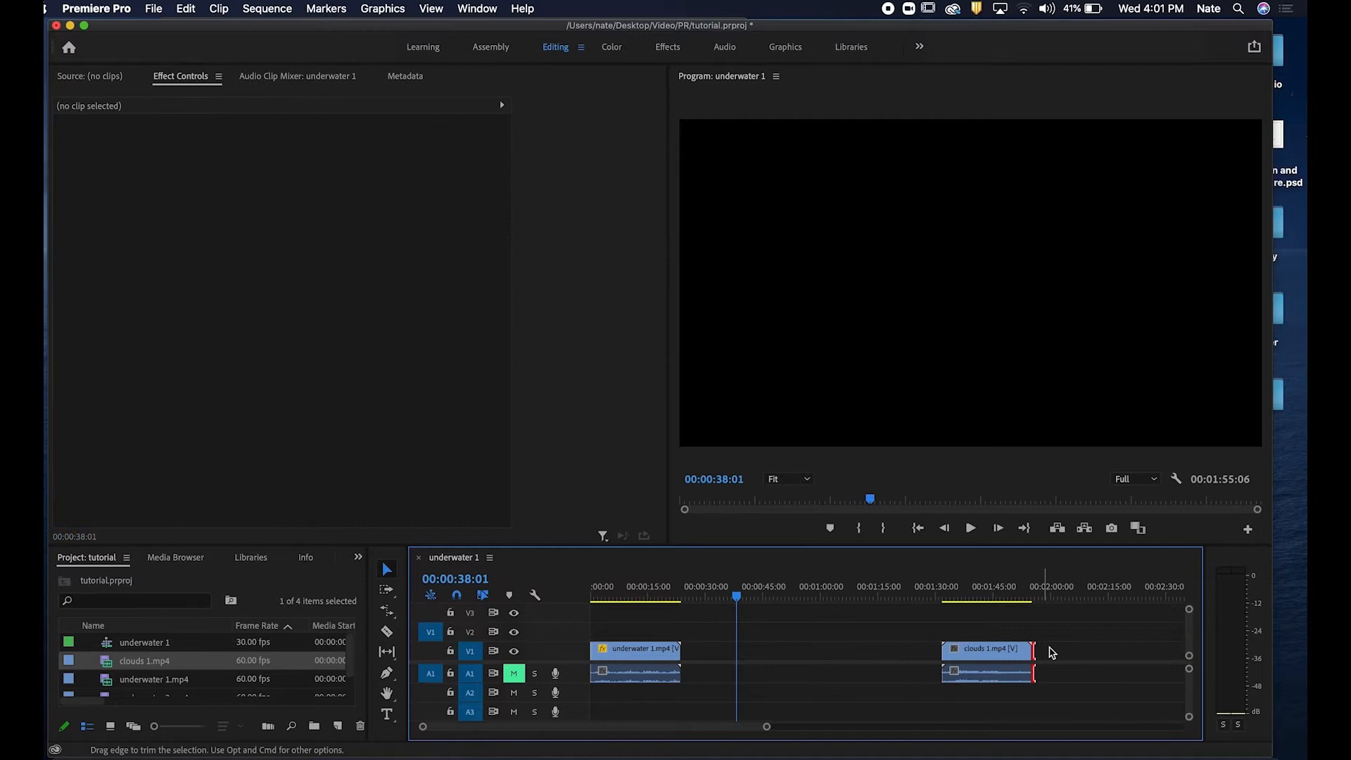
left_click(1016, 652)
left_click(1068, 661)
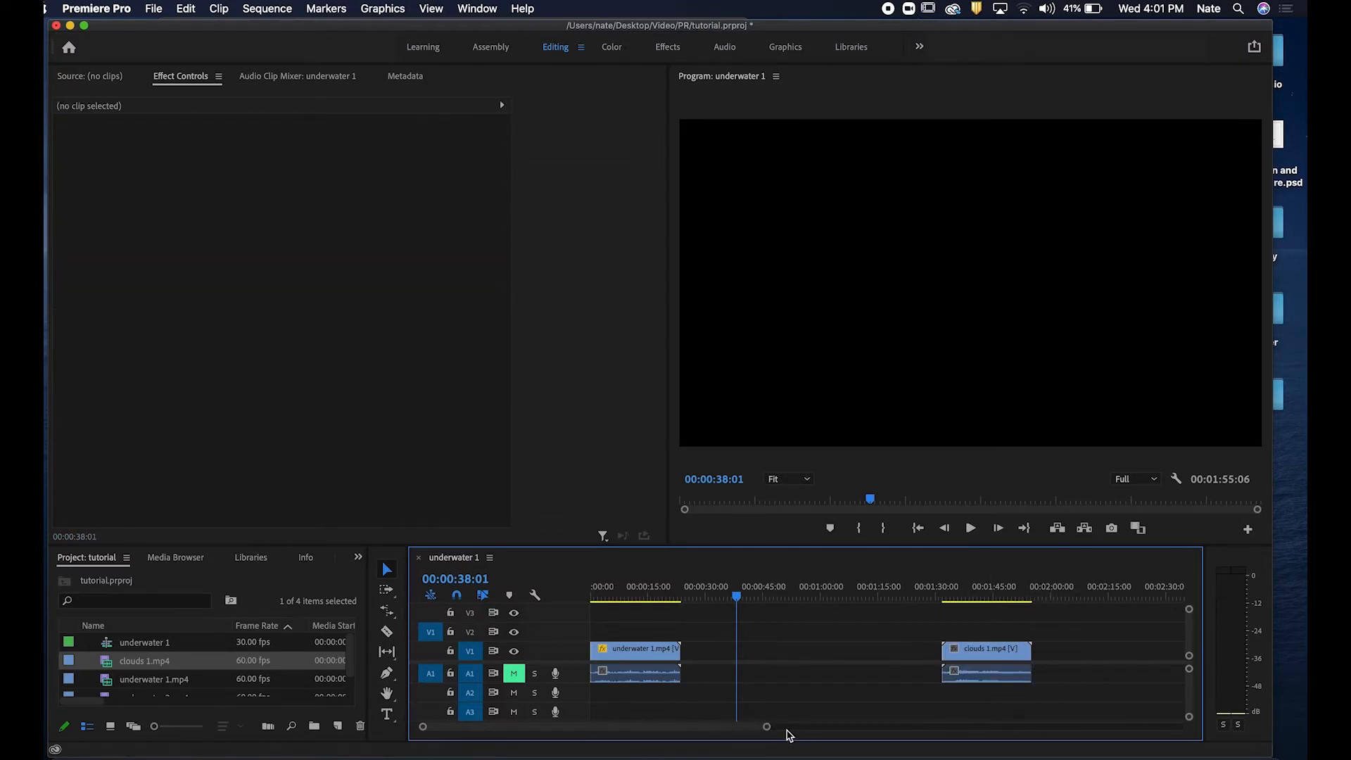
left_click_drag(767, 728, 918, 725)
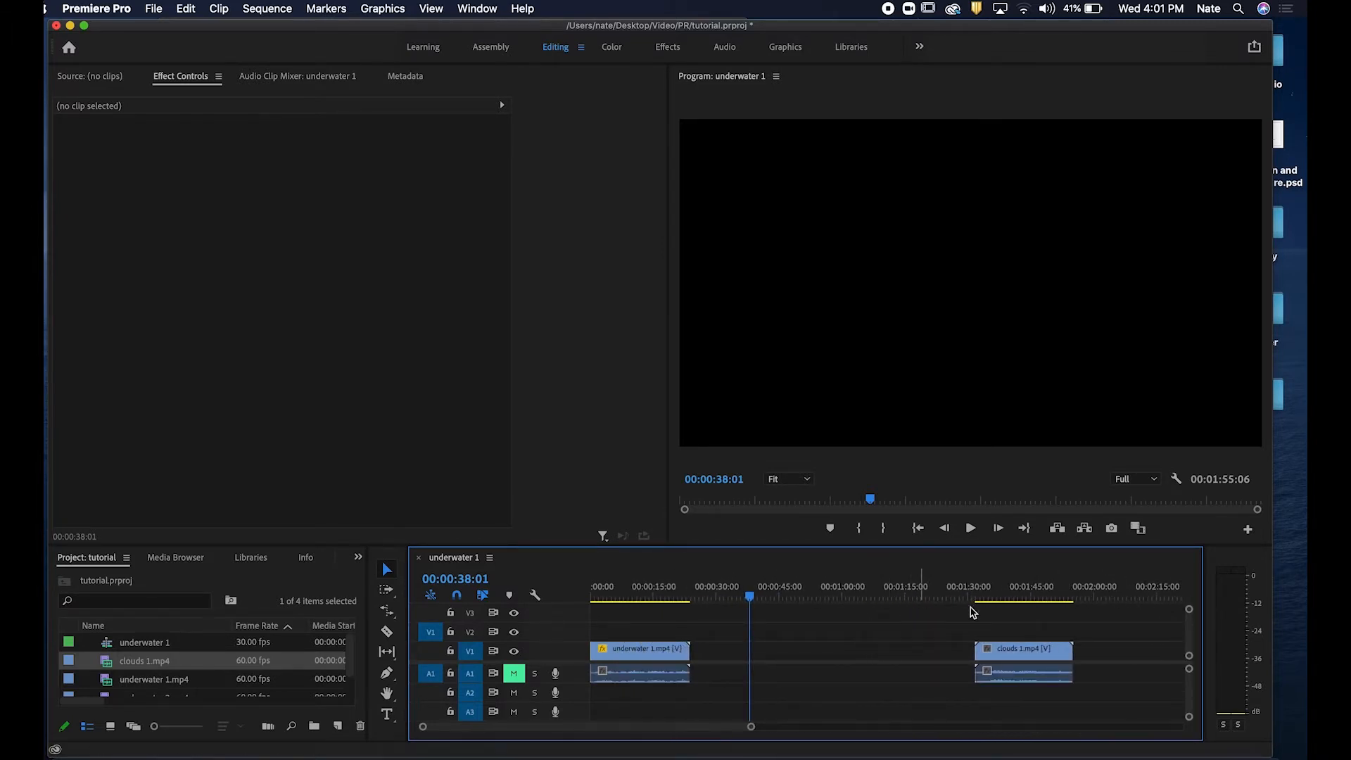
left_click_drag(998, 603, 1037, 600)
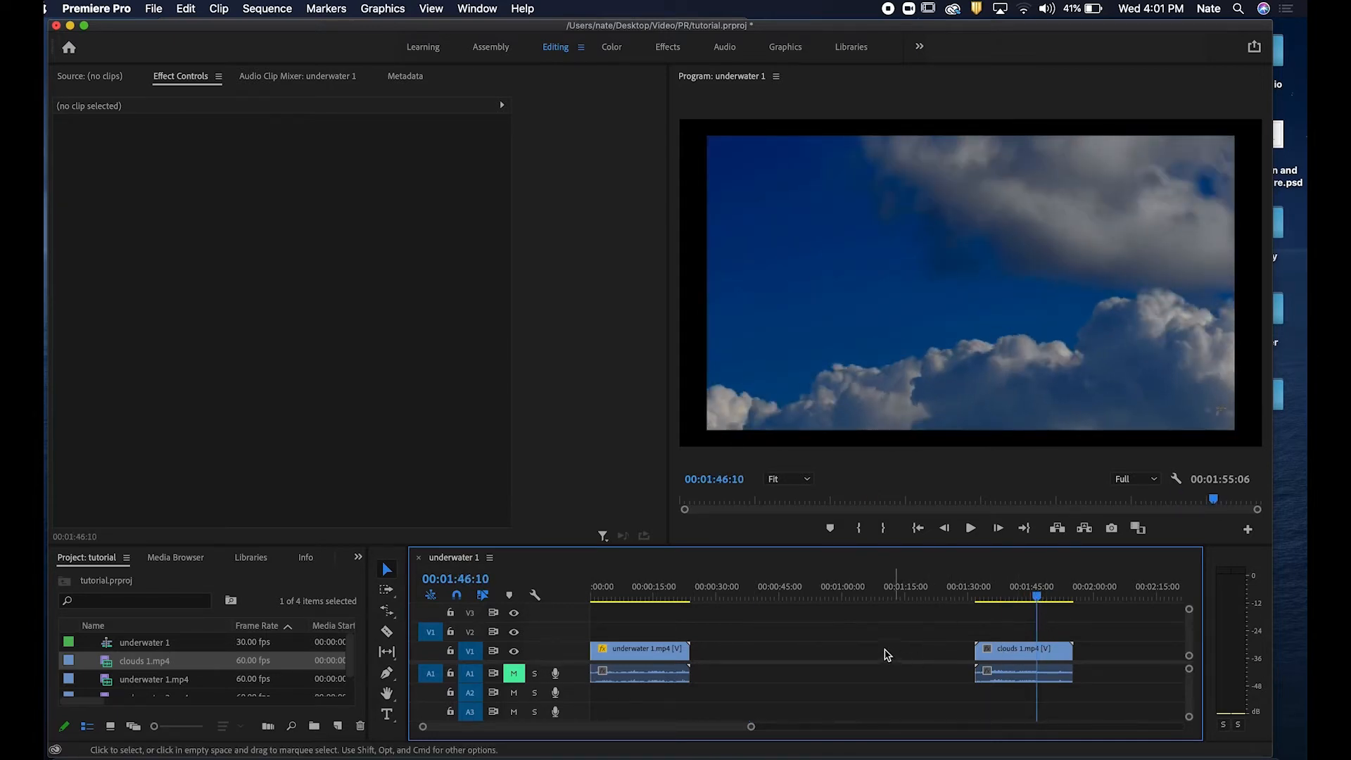
Delete the gap between the underwater and clouds clips.
left_click(856, 658)
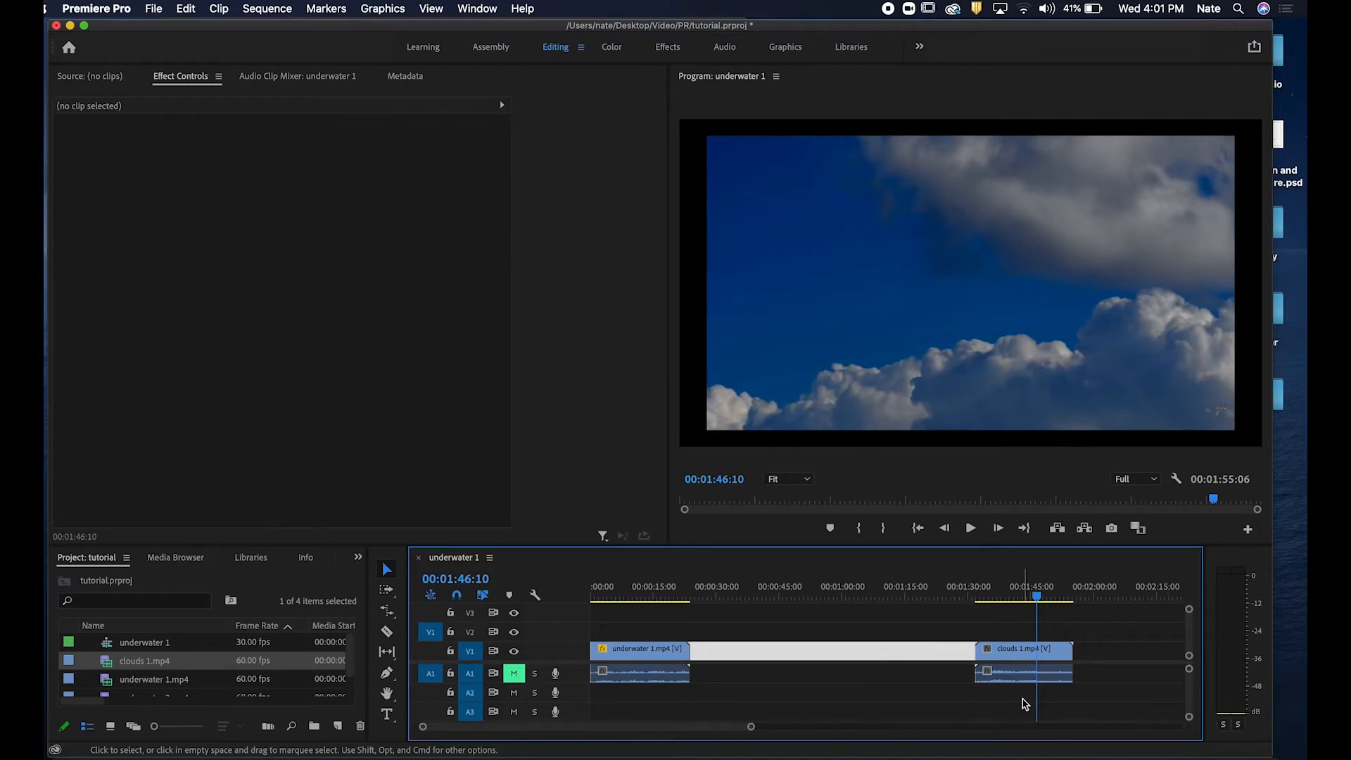
key("Delete")
left_click(892, 599)
mouse_move(772, 601)
left_mouse_down()
mouse_move(727, 598)
mouse_move(750, 597)
left_mouse_up()
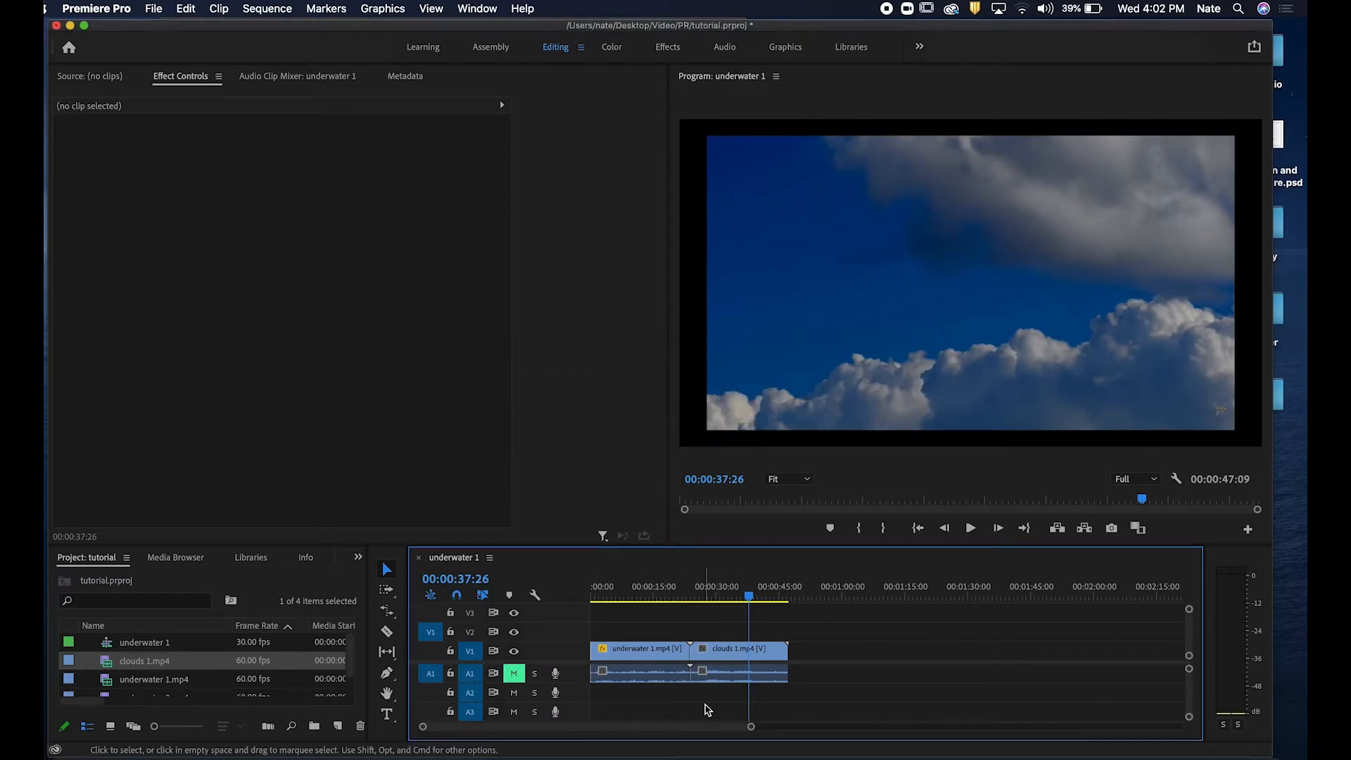
Lock the V1 track and delete the audio of both the clouds and underwater clips.
left_click(737, 681)
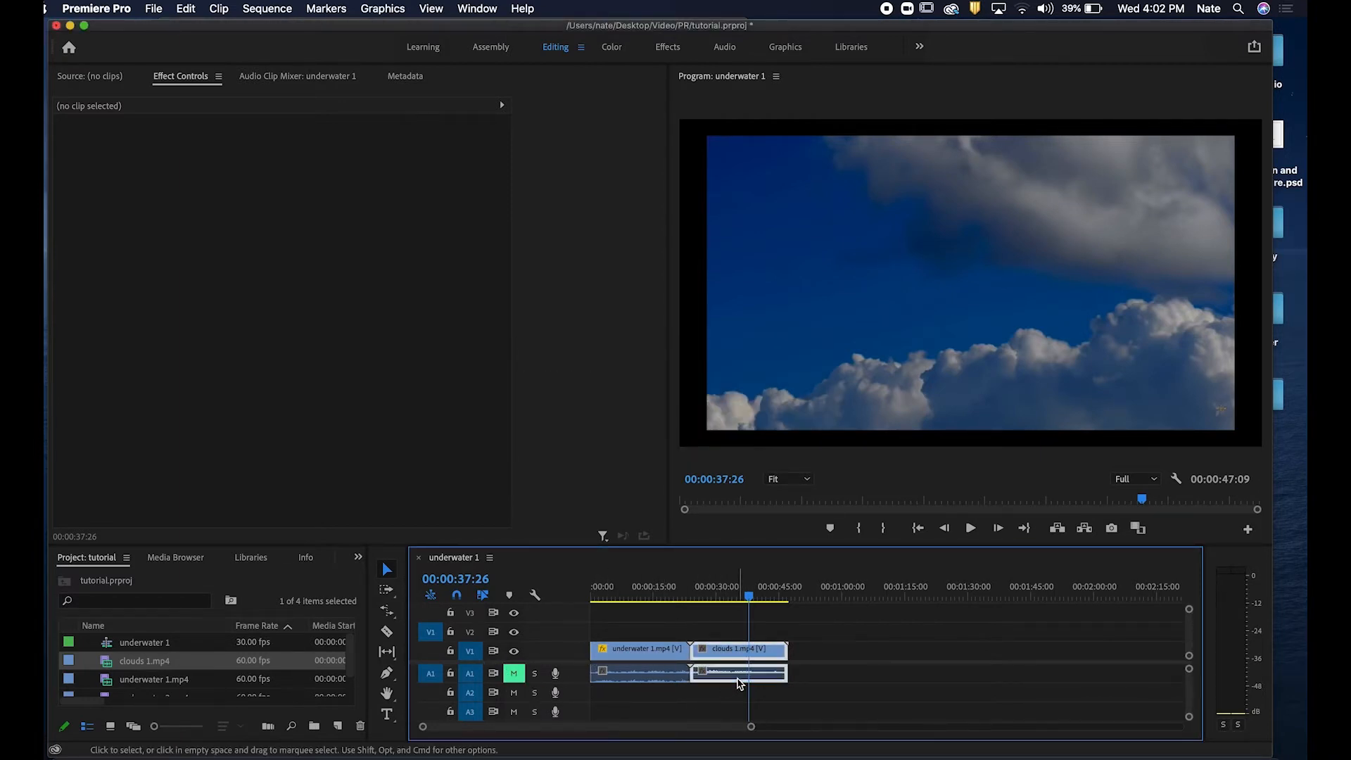
left_click(654, 672)
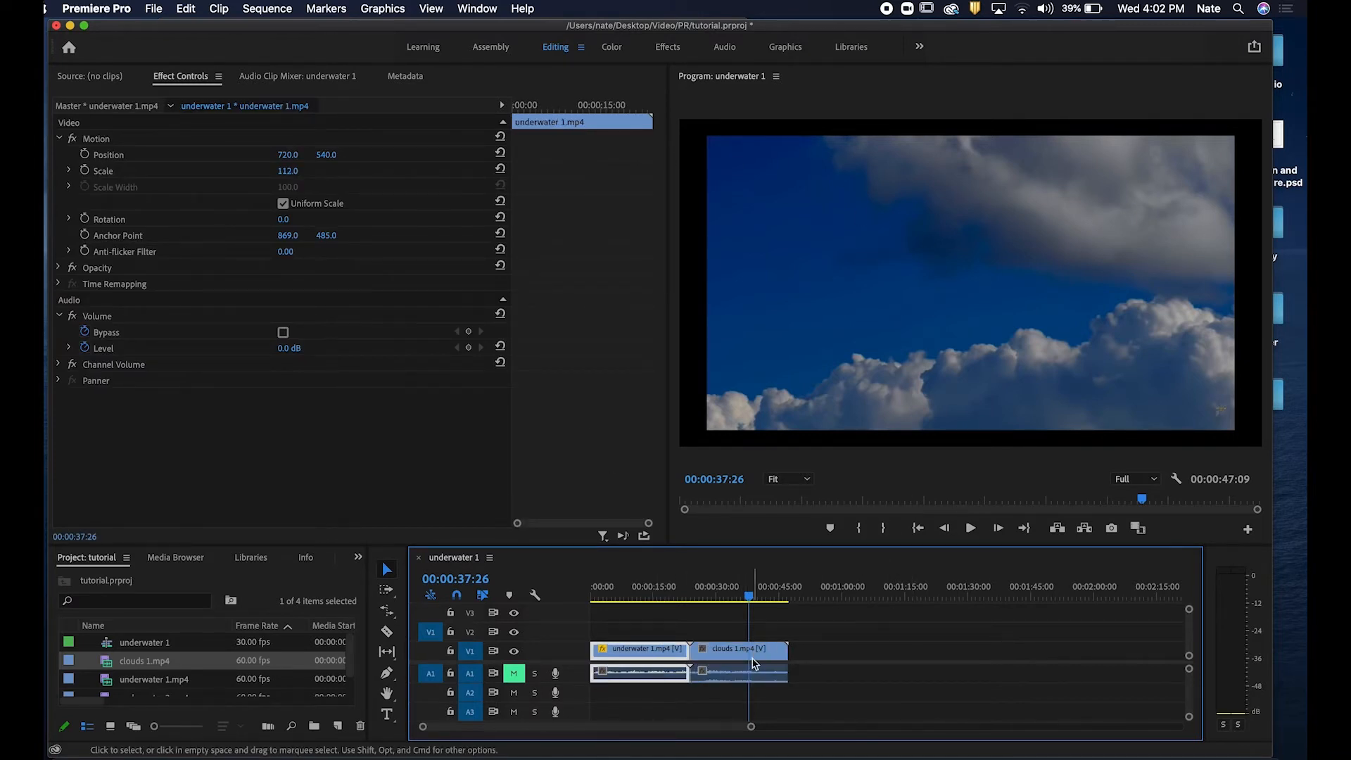
left_click(751, 676)
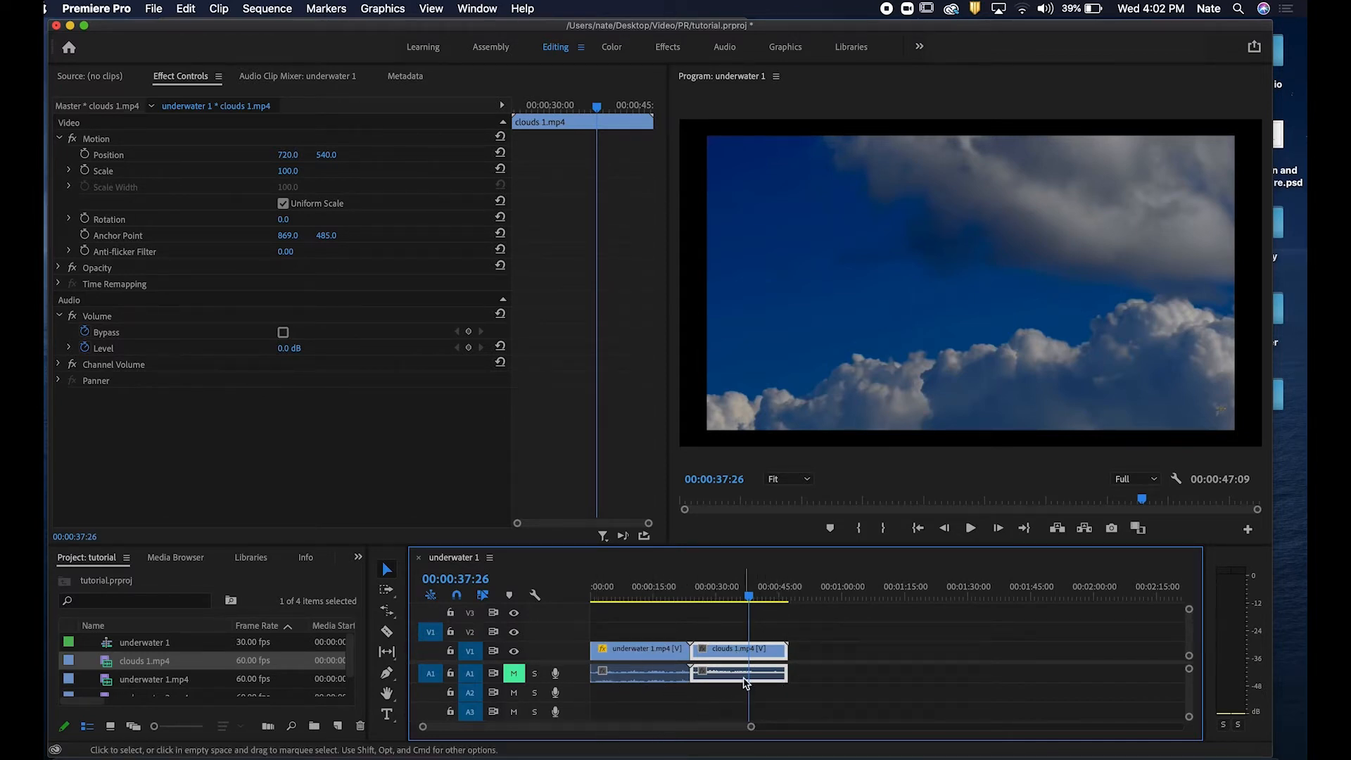
left_click(649, 670)
left_click(753, 679)
left_click(451, 652)
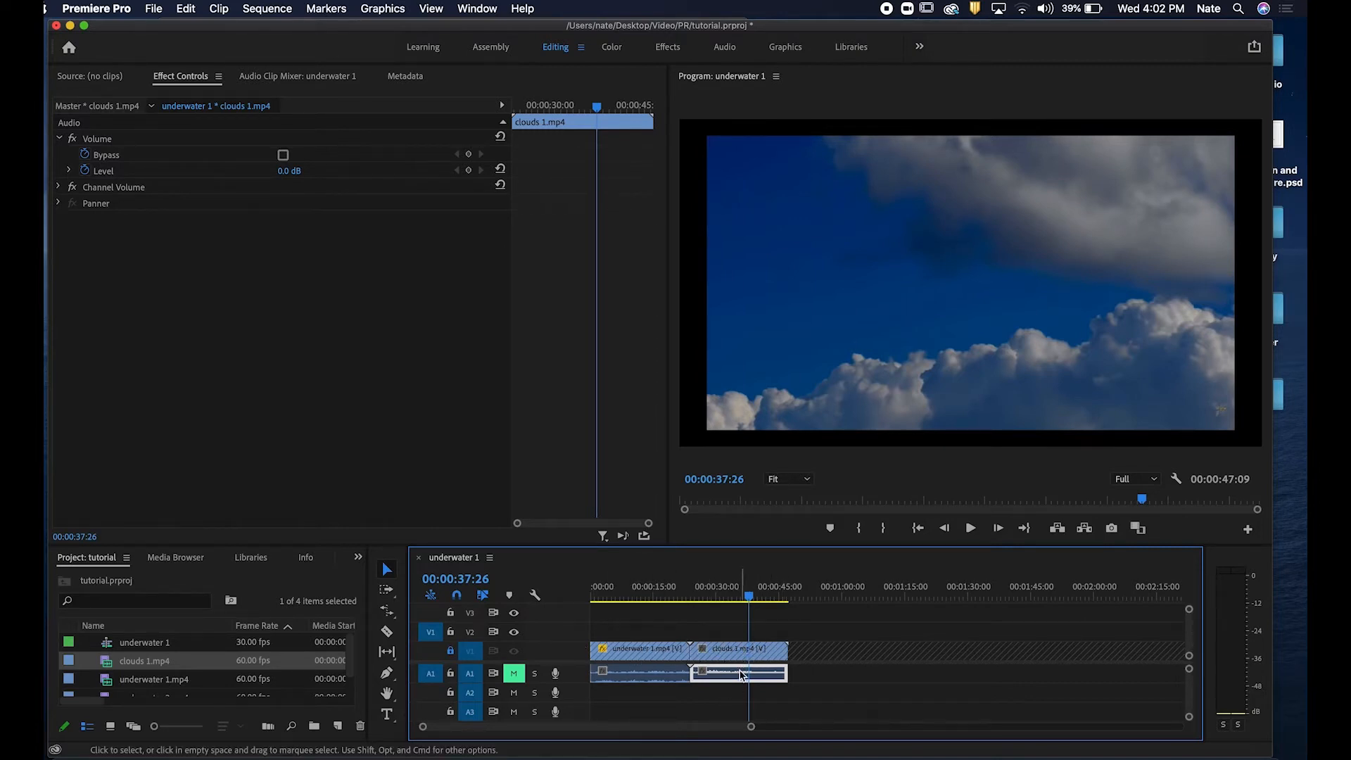
key("Delete")
left_click(655, 678)
key("Delete")
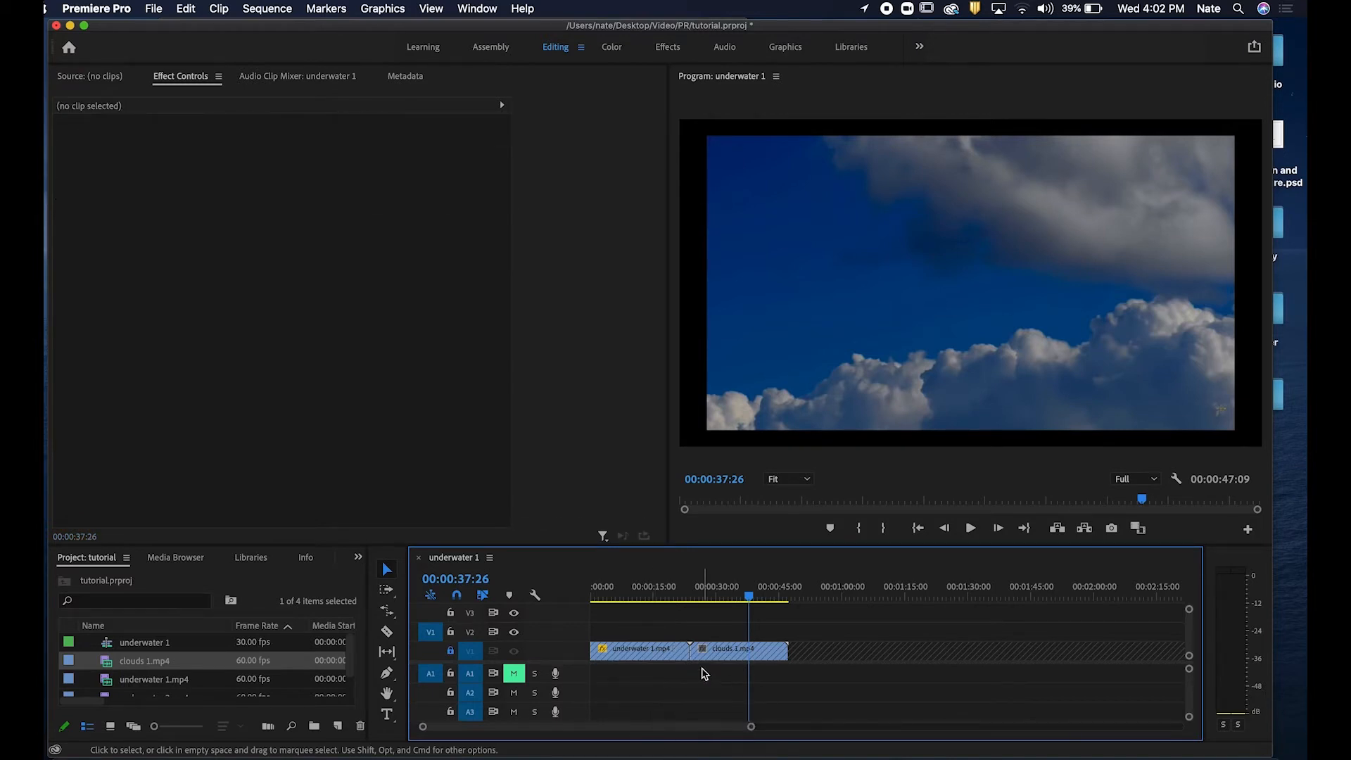
Unlock the V1 track and move the playhead back into the underwater clip.
left_click(451, 650)
mouse_move(749, 597)
left_mouse_down()
mouse_move(648, 598)
mouse_move(713, 597)
left_mouse_up()
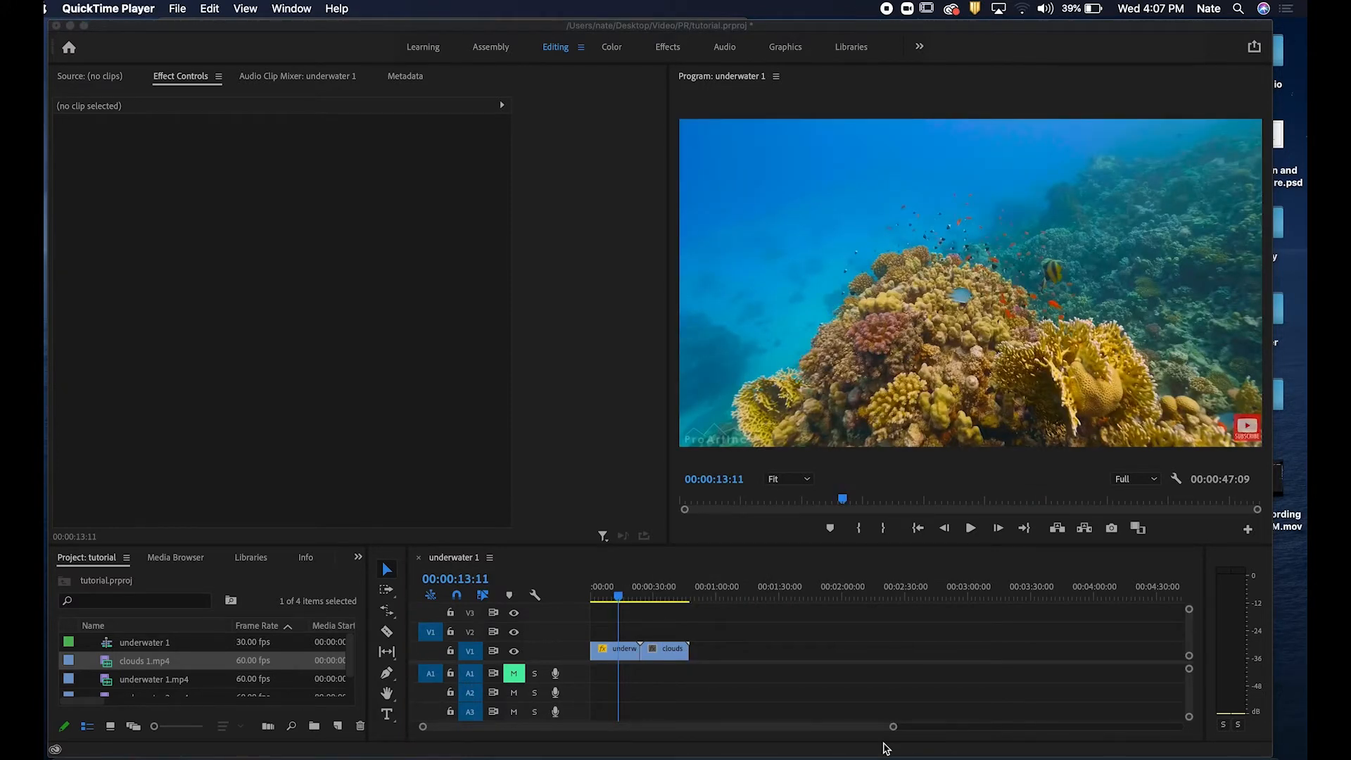
left_click(832, 31)
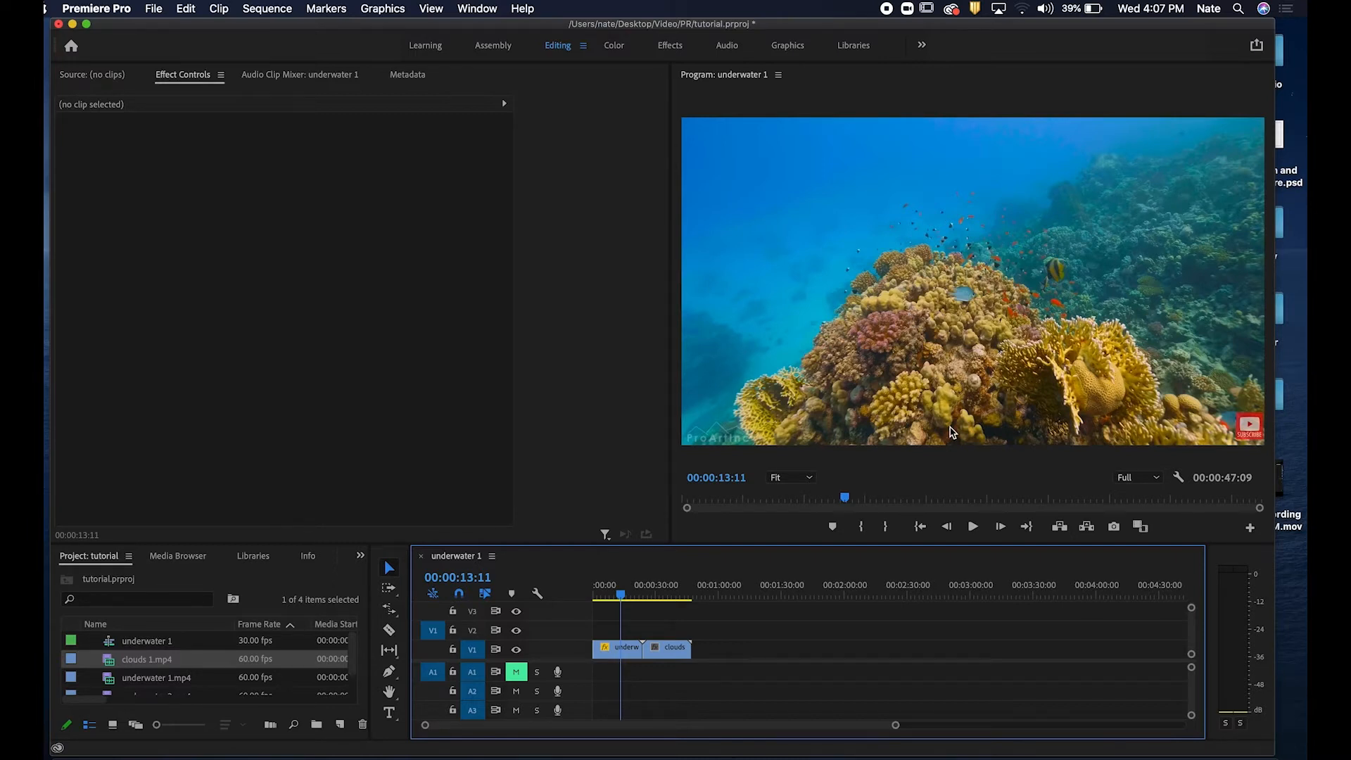
Re-dock the timeline panel into the lower panel group, placed before the Audio Meters tab.
mouse_move(896, 558)
left_mouse_down()
mouse_move(893, 504)
mouse_move(892, 544)
left_mouse_up()
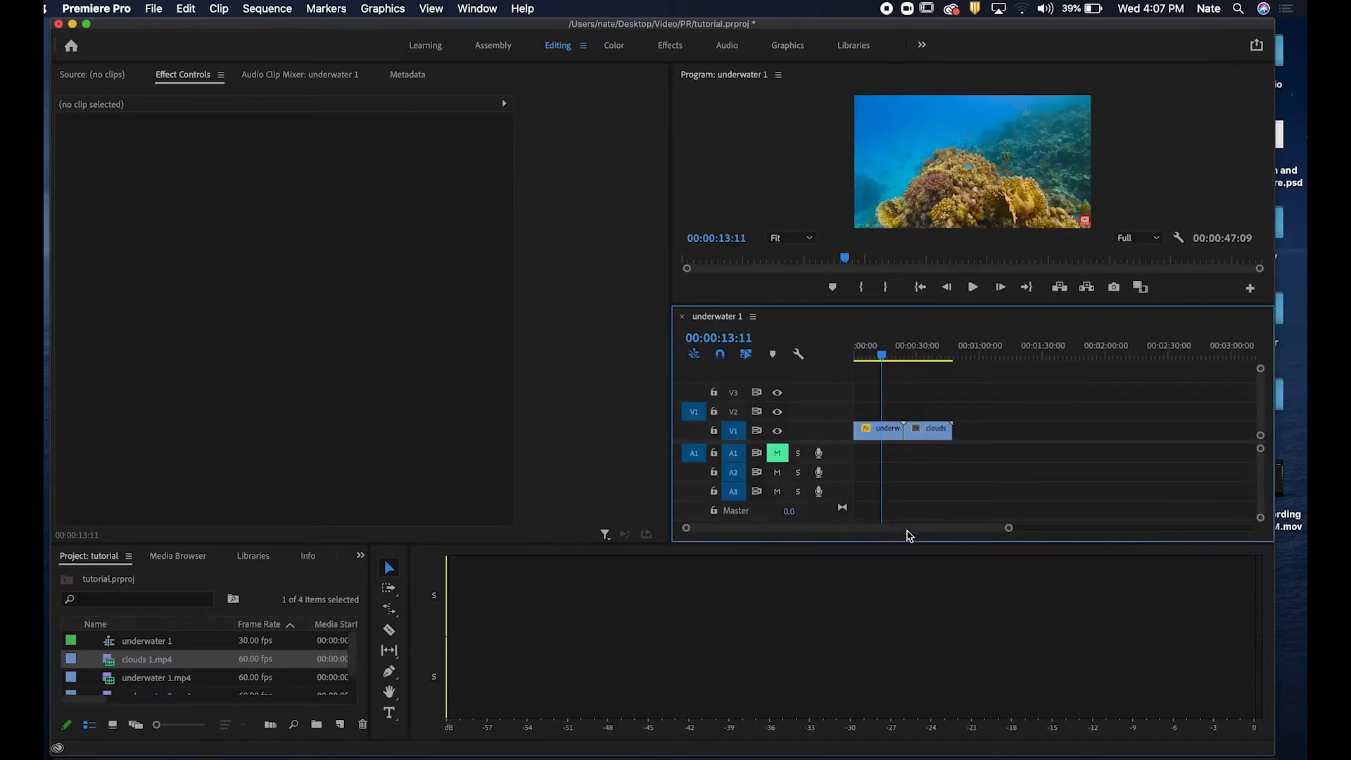
left_click_drag(885, 315, 472, 701)
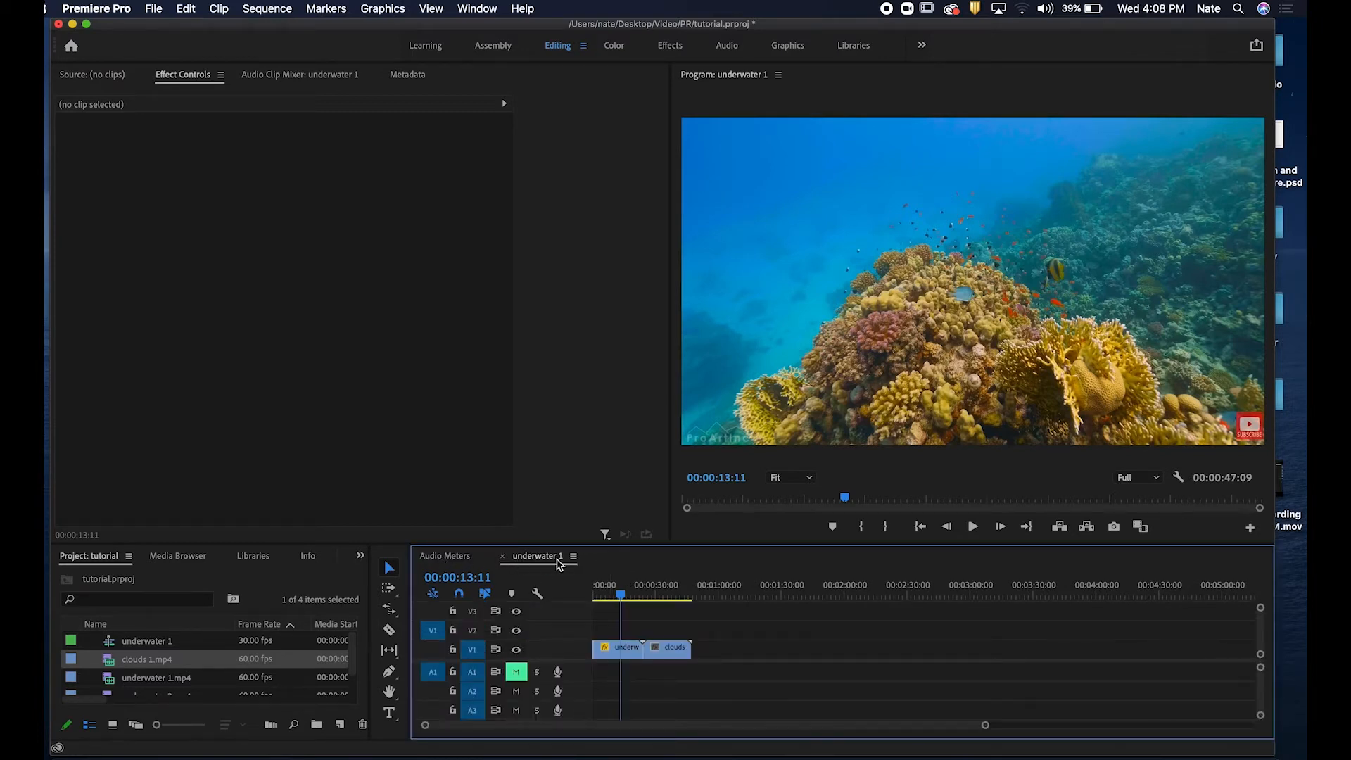
left_click_drag(547, 561, 454, 557)
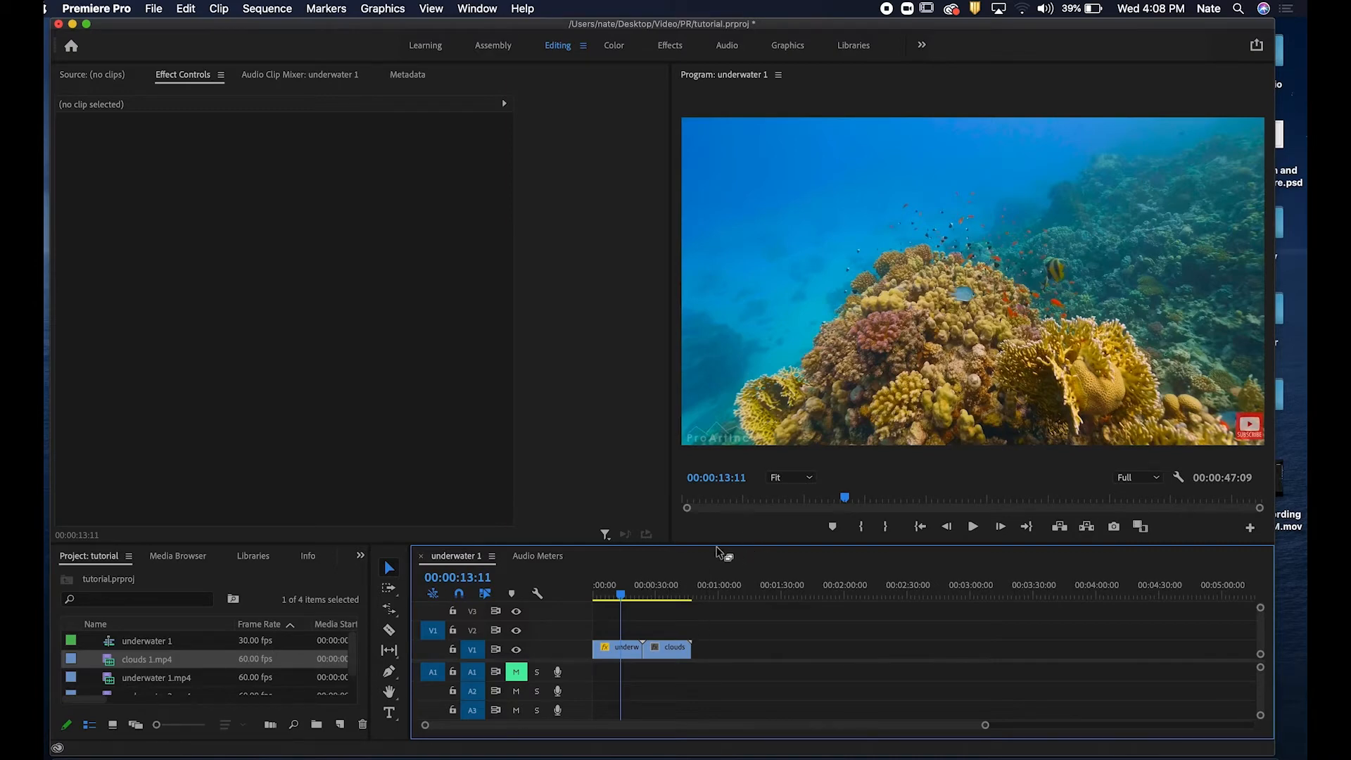
Switch to the Assembly workspace and rename the underwater 1 sequence to tutorial.
left_click(501, 45)
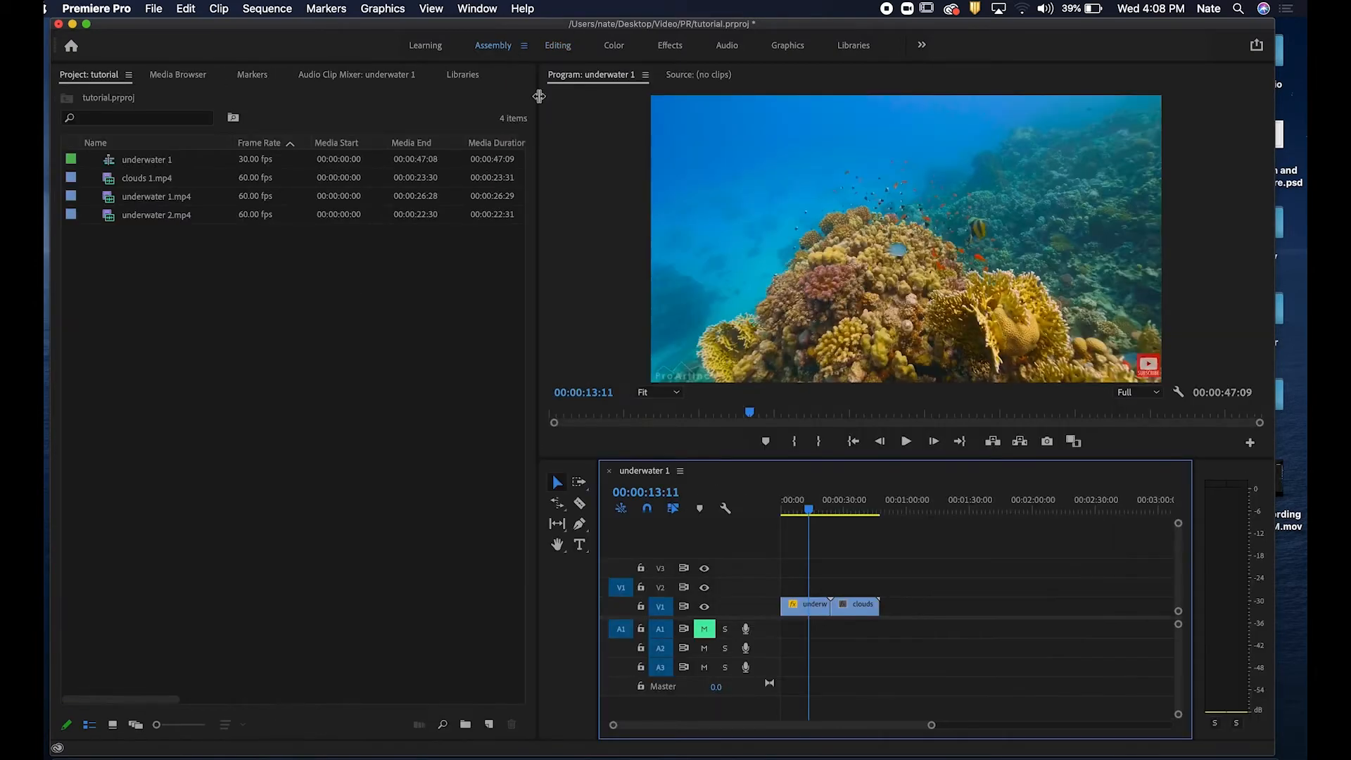
left_click(164, 166)
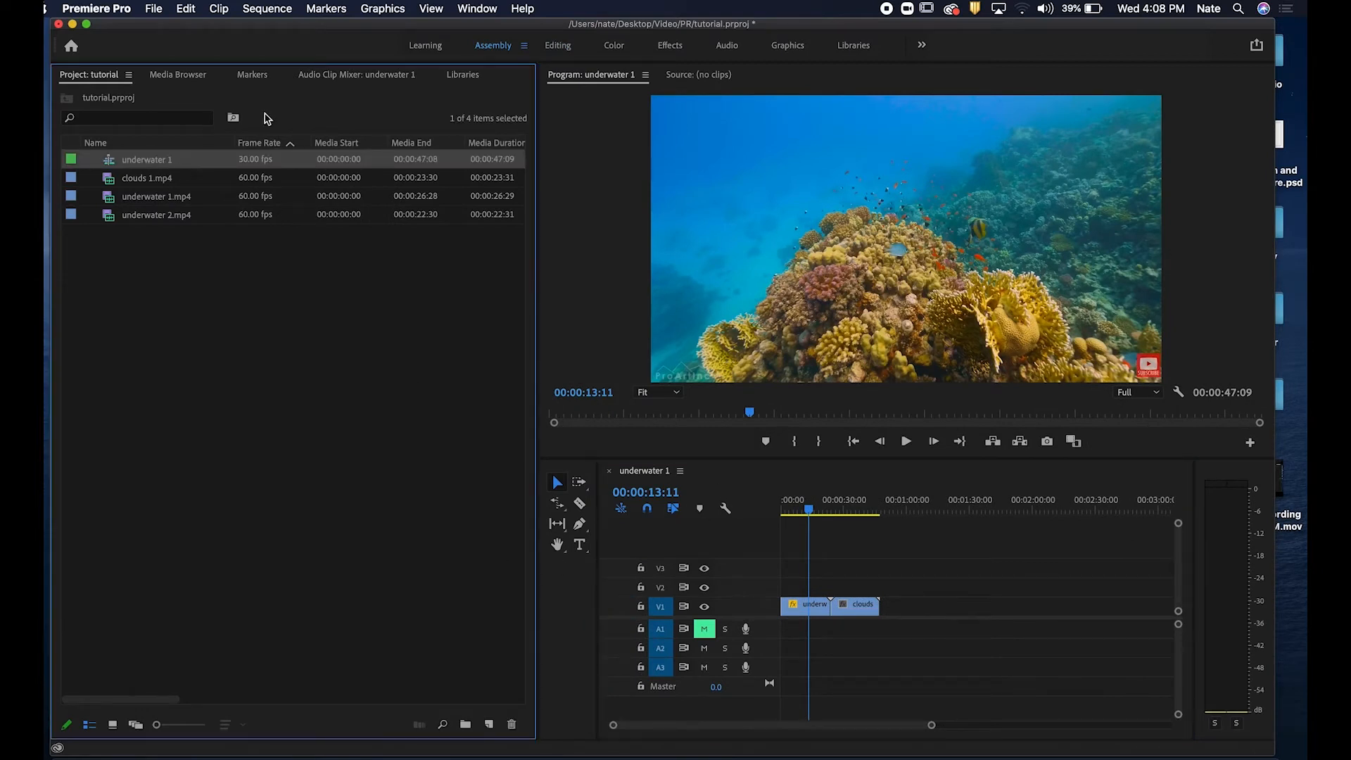
left_click(153, 161)
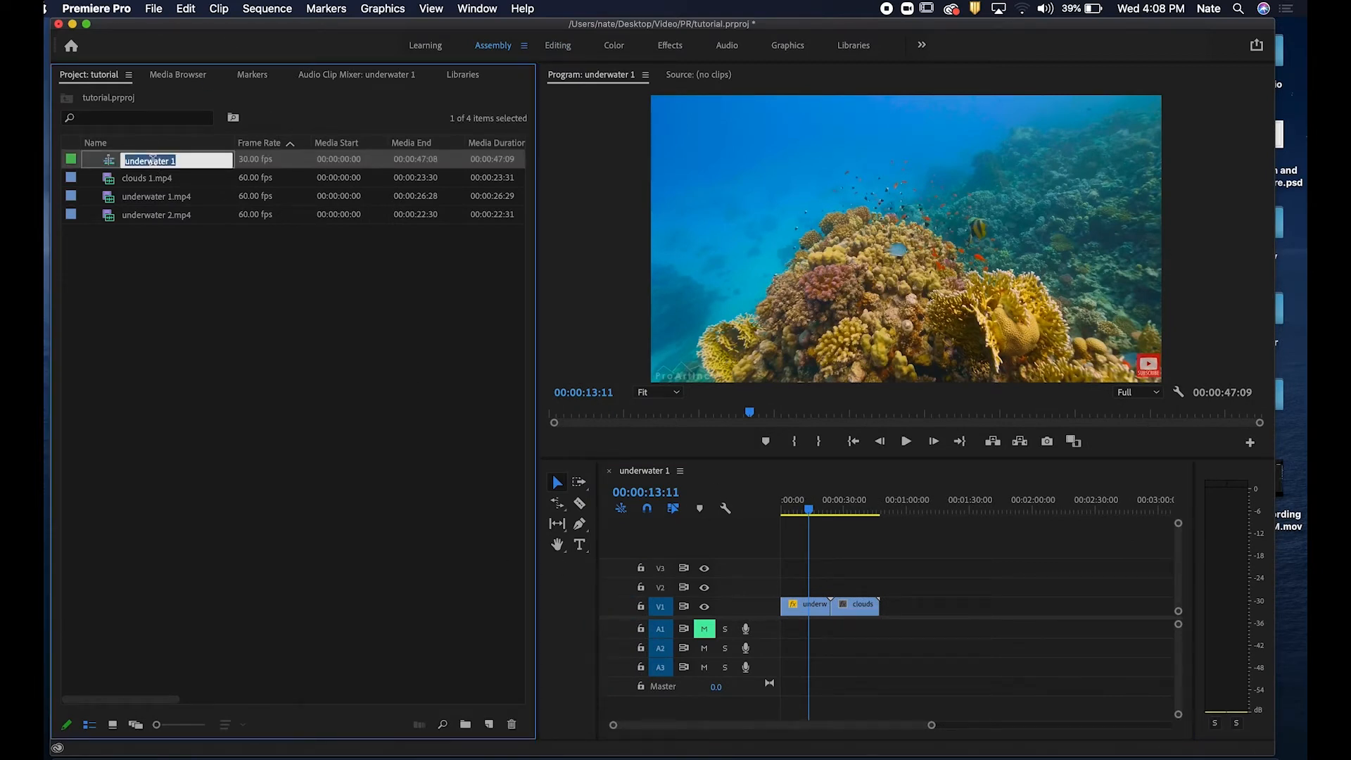
type("tu")
left_click(241, 309)
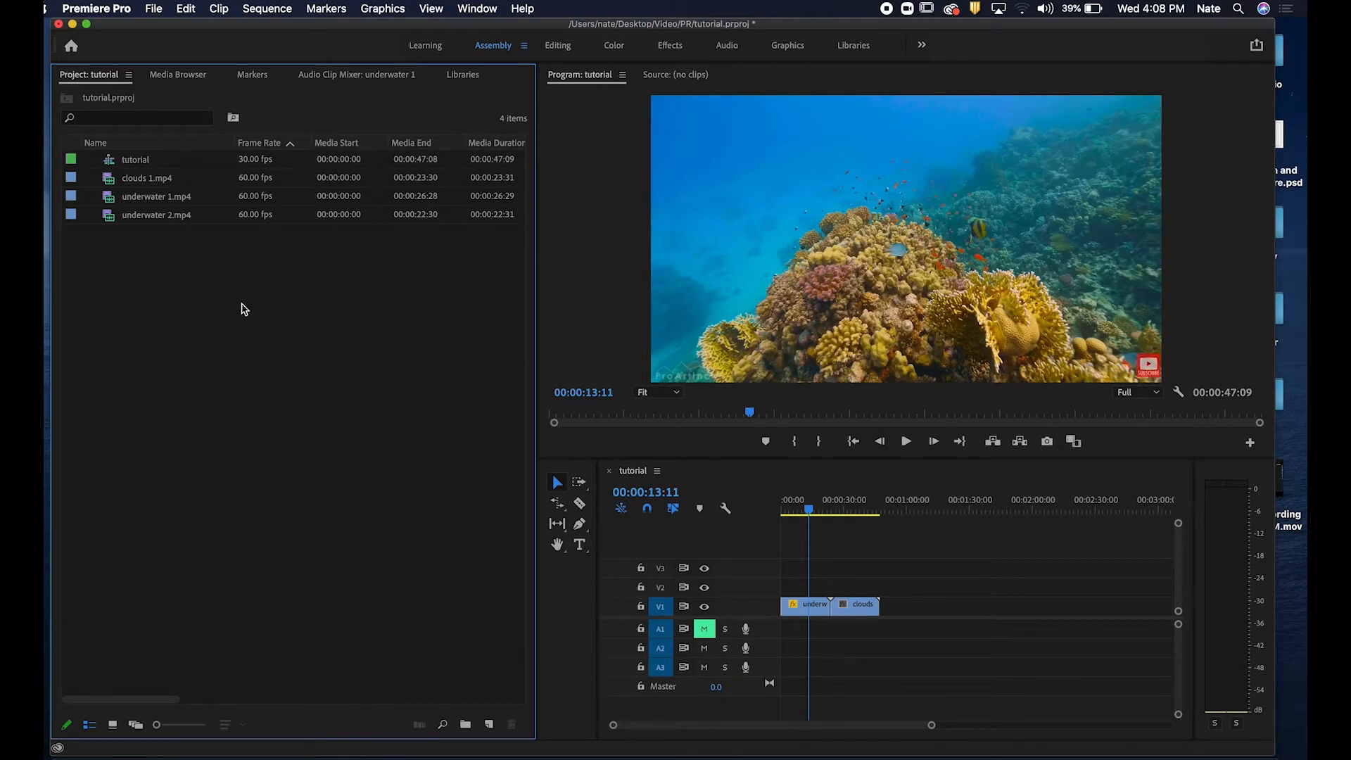
Create a new sequence using the DSLR 1080p30 preset.
left_click(152, 7)
mouse_move(169, 27)
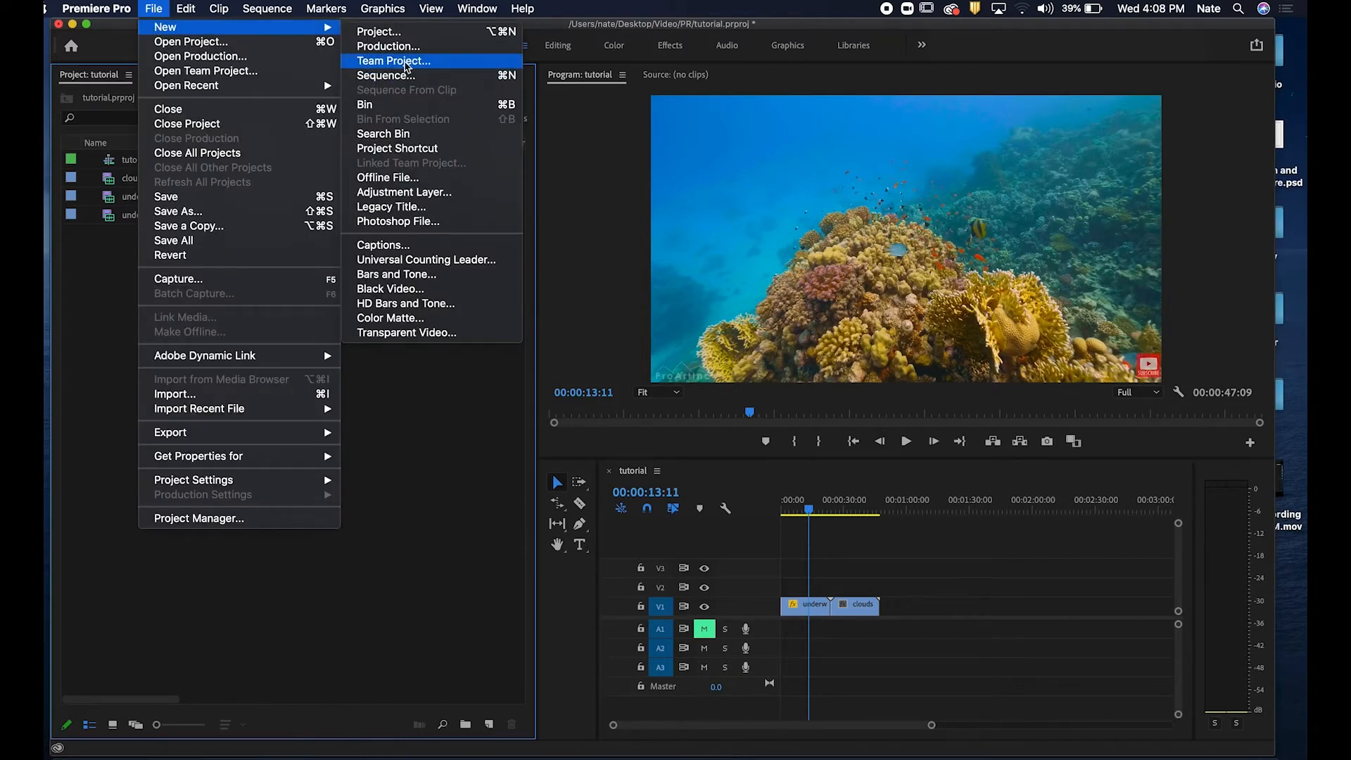
left_click(407, 76)
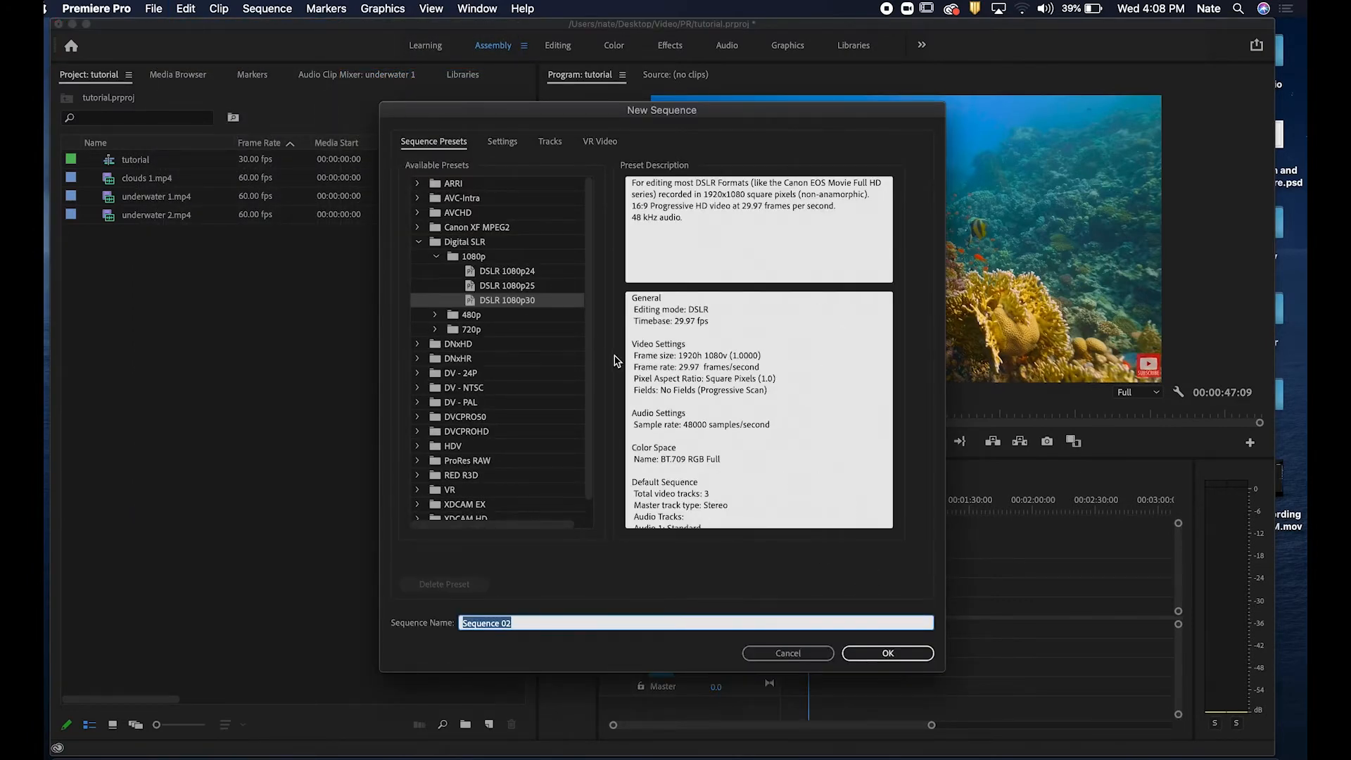
left_click(890, 653)
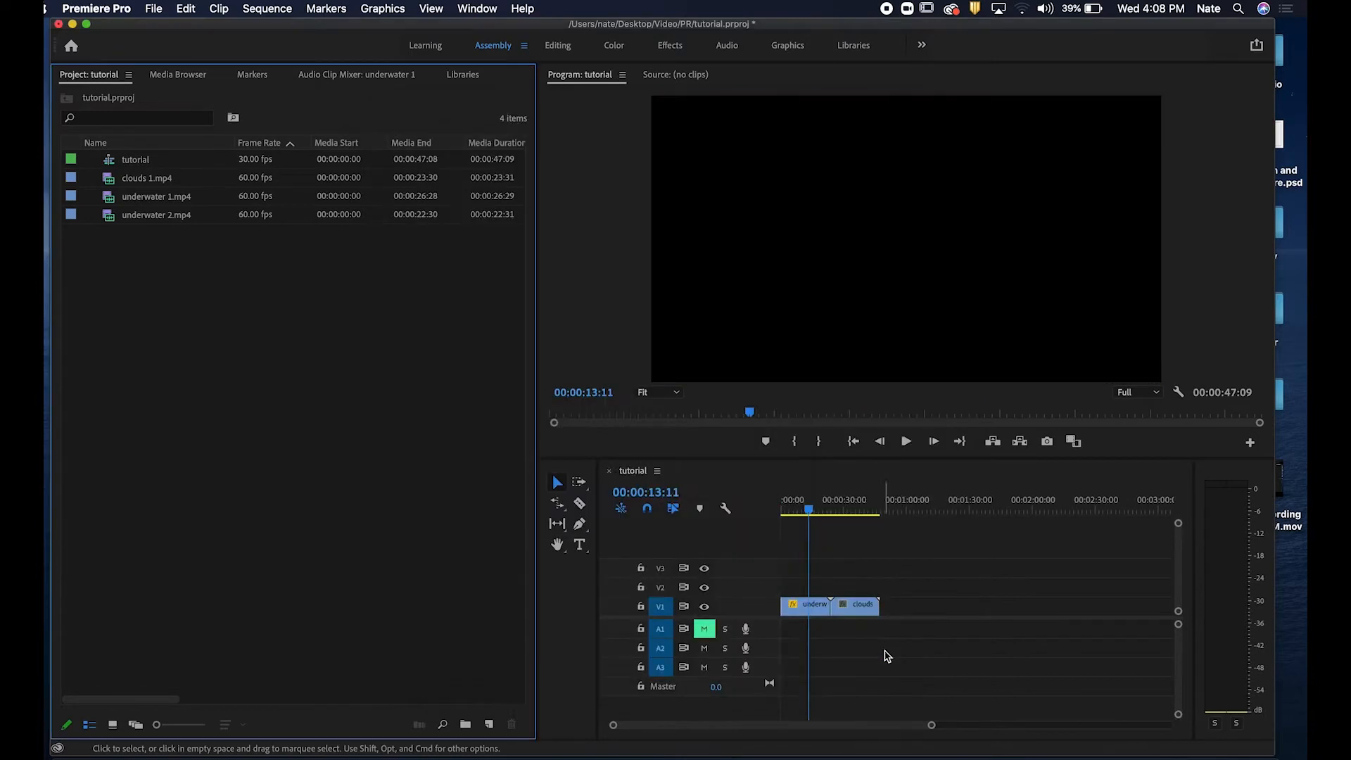
Rename the new Sequence 02 to tutorial 2.
left_click(144, 163)
key("Return")
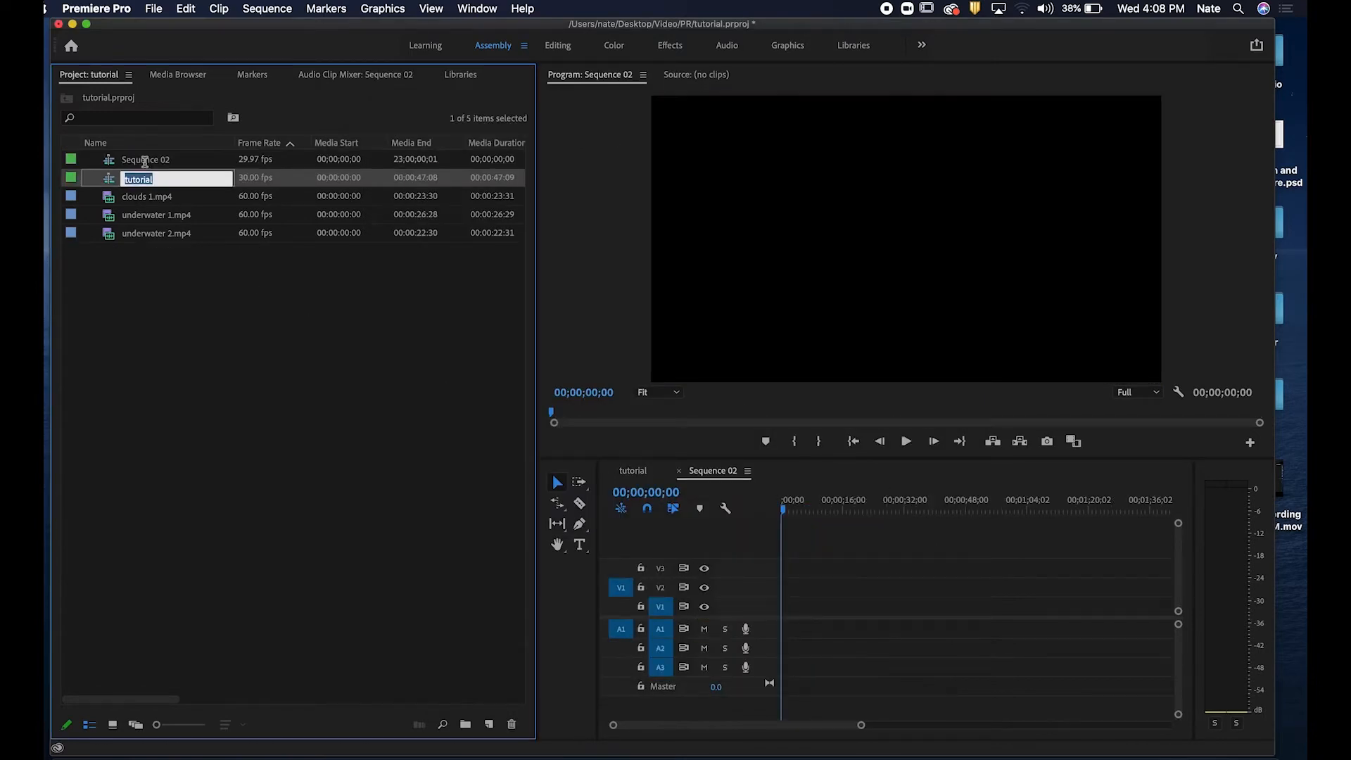
left_click(151, 153)
left_click(150, 158)
type("tutorial 2")
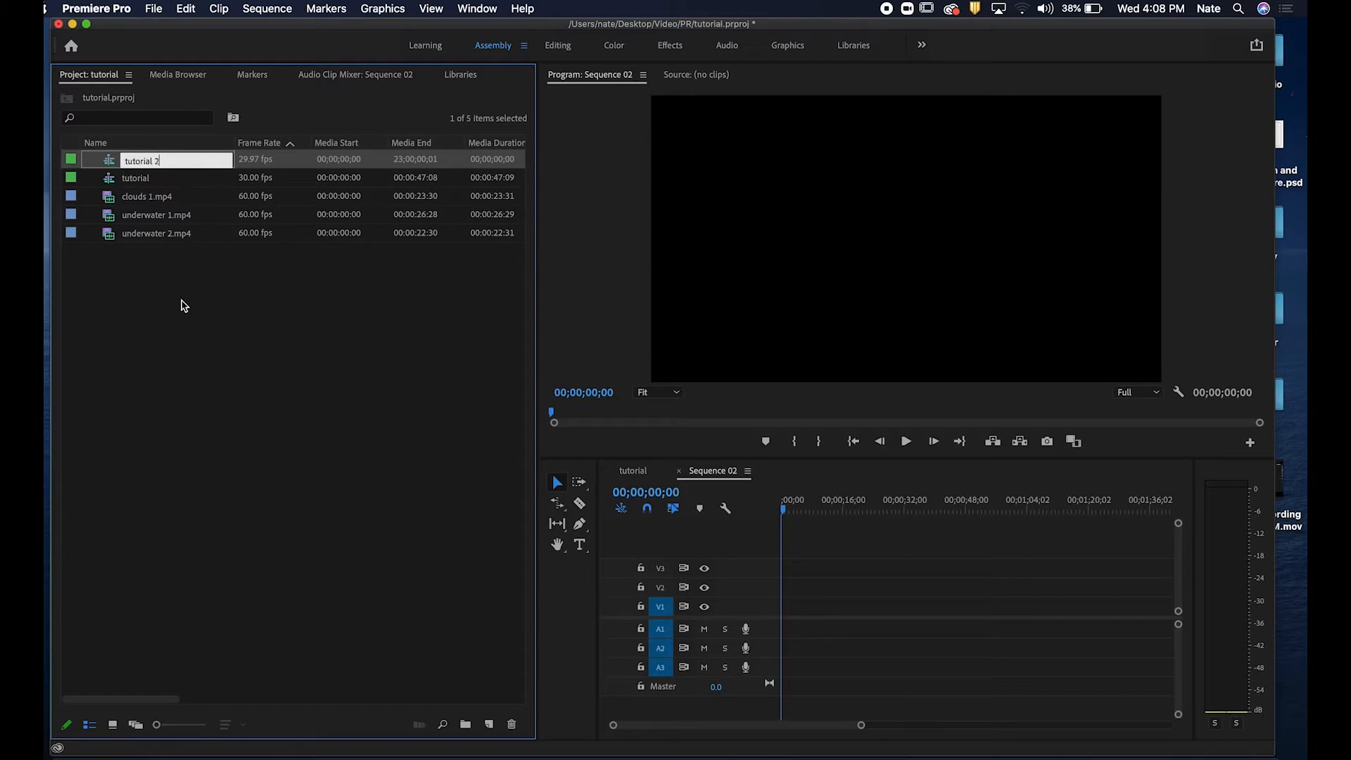
left_click(181, 308)
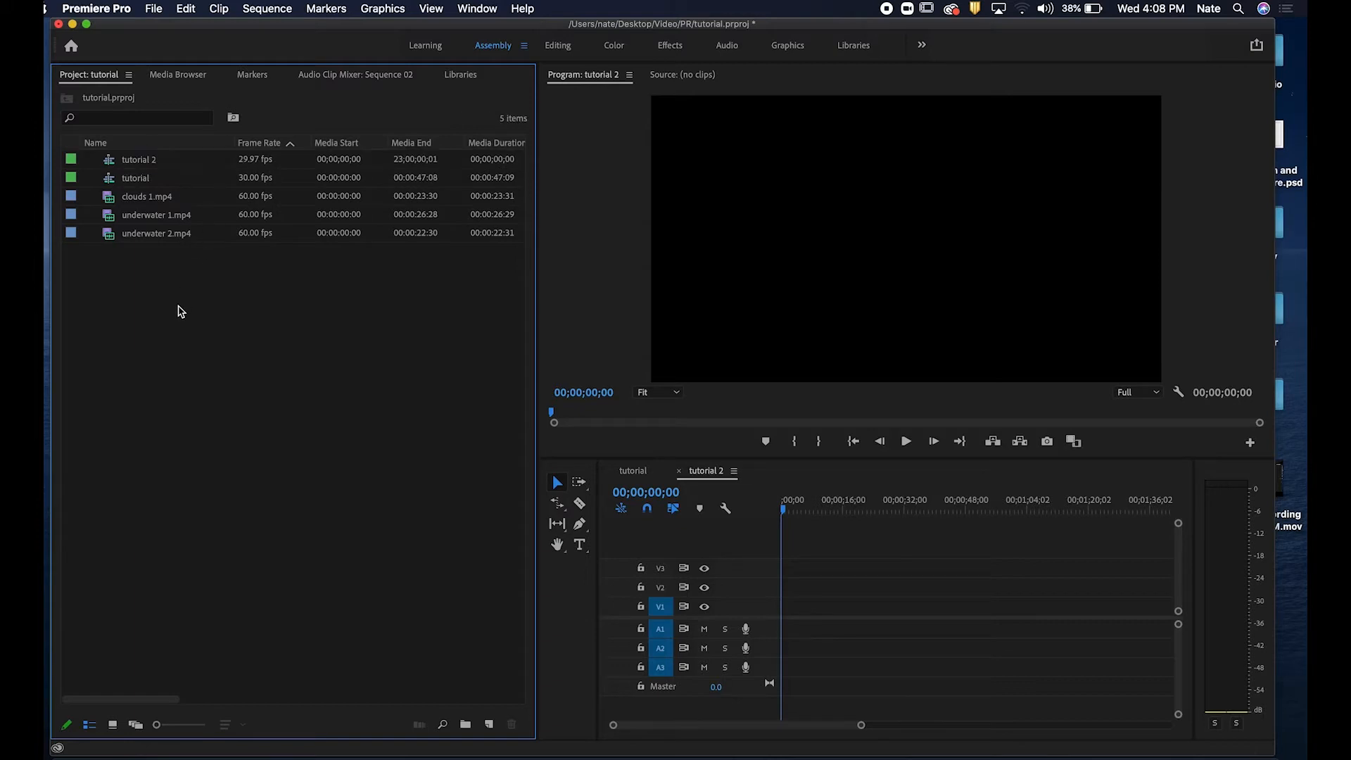
Switch between the tutorial and tutorial 2 sequences to compare them.
left_click(637, 472)
left_click(723, 476)
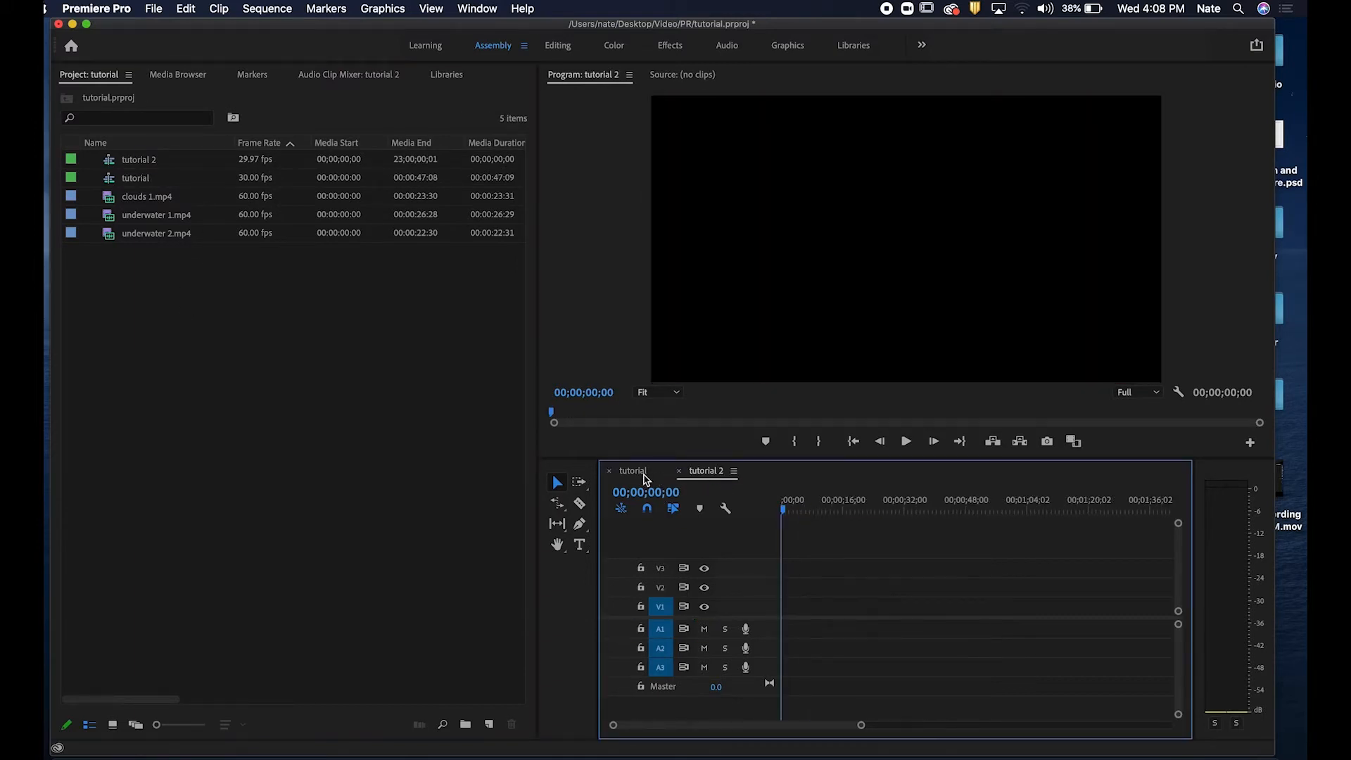
left_click(643, 473)
left_click(695, 473)
left_click(638, 472)
left_click(718, 476)
left_click(633, 471)
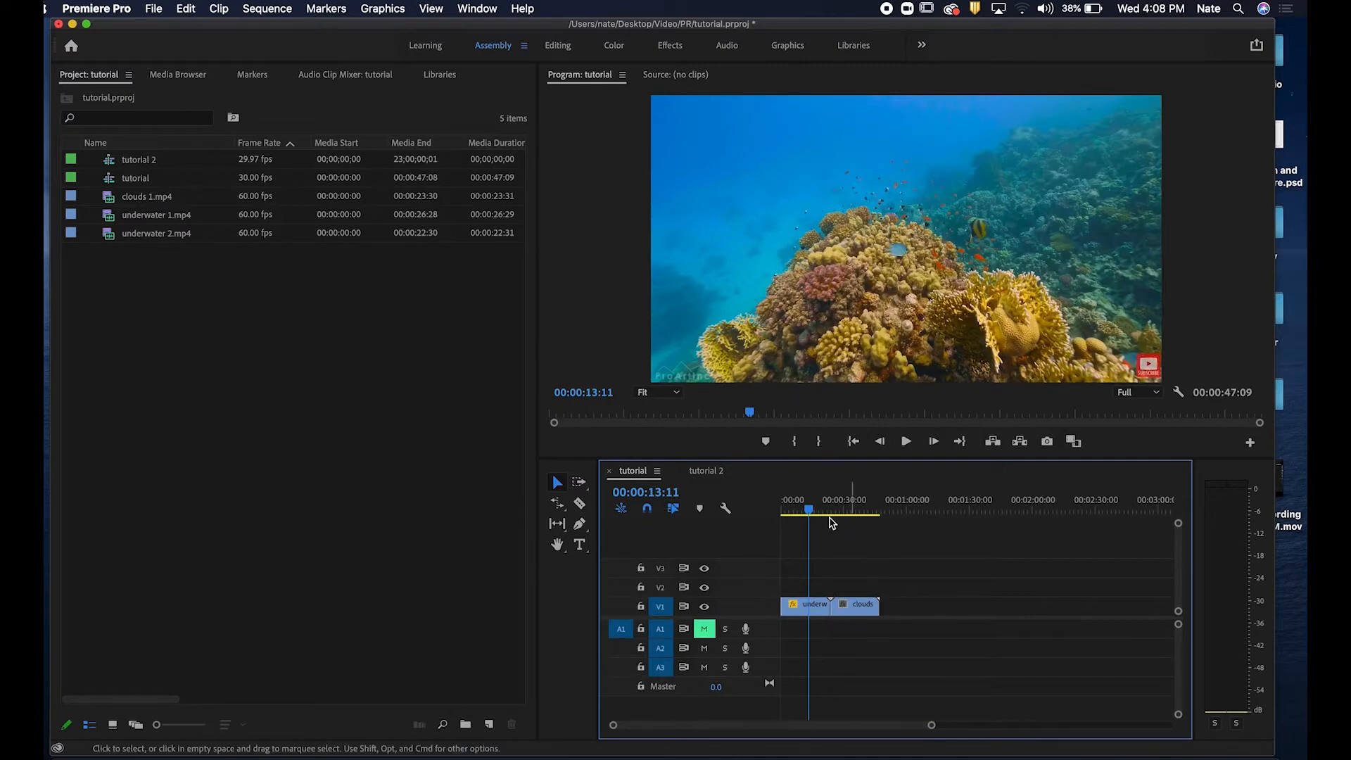
left_click_drag(810, 512, 814, 511)
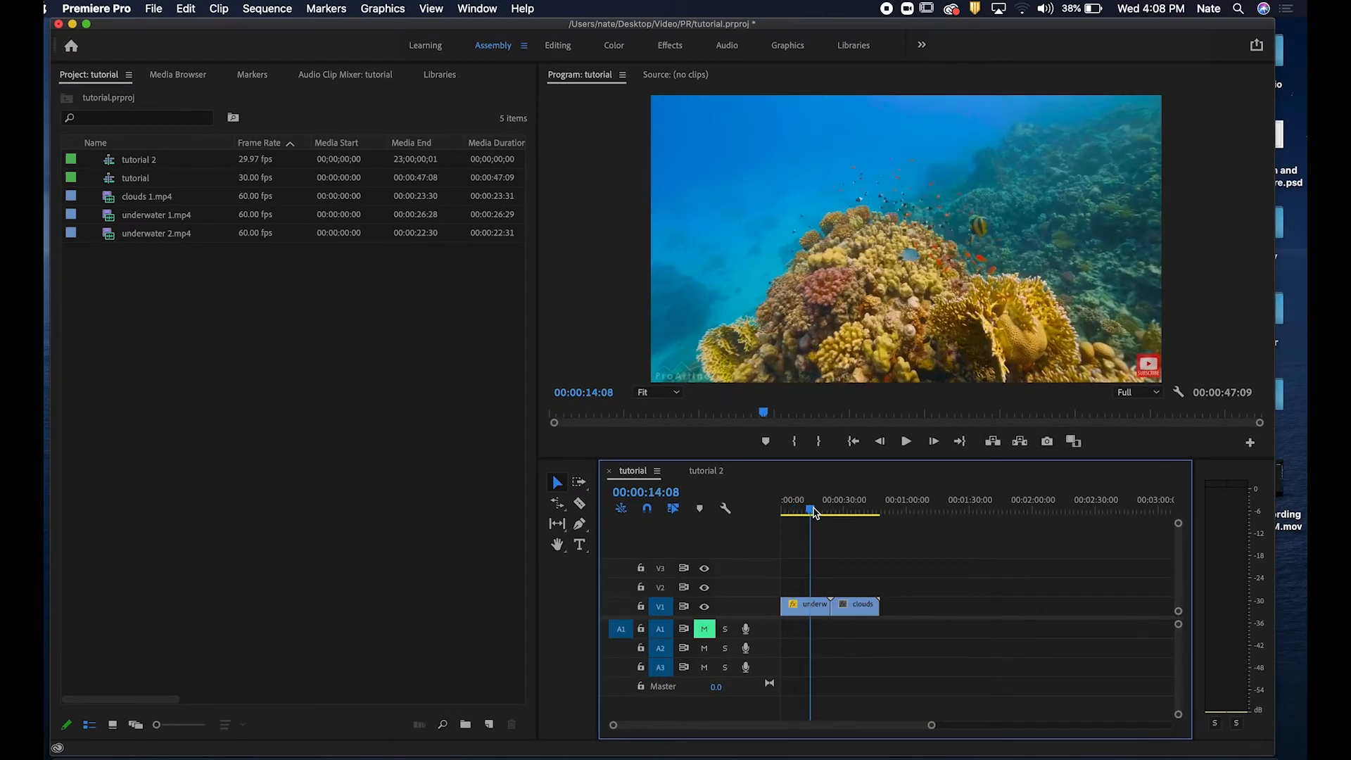
left_click(159, 160)
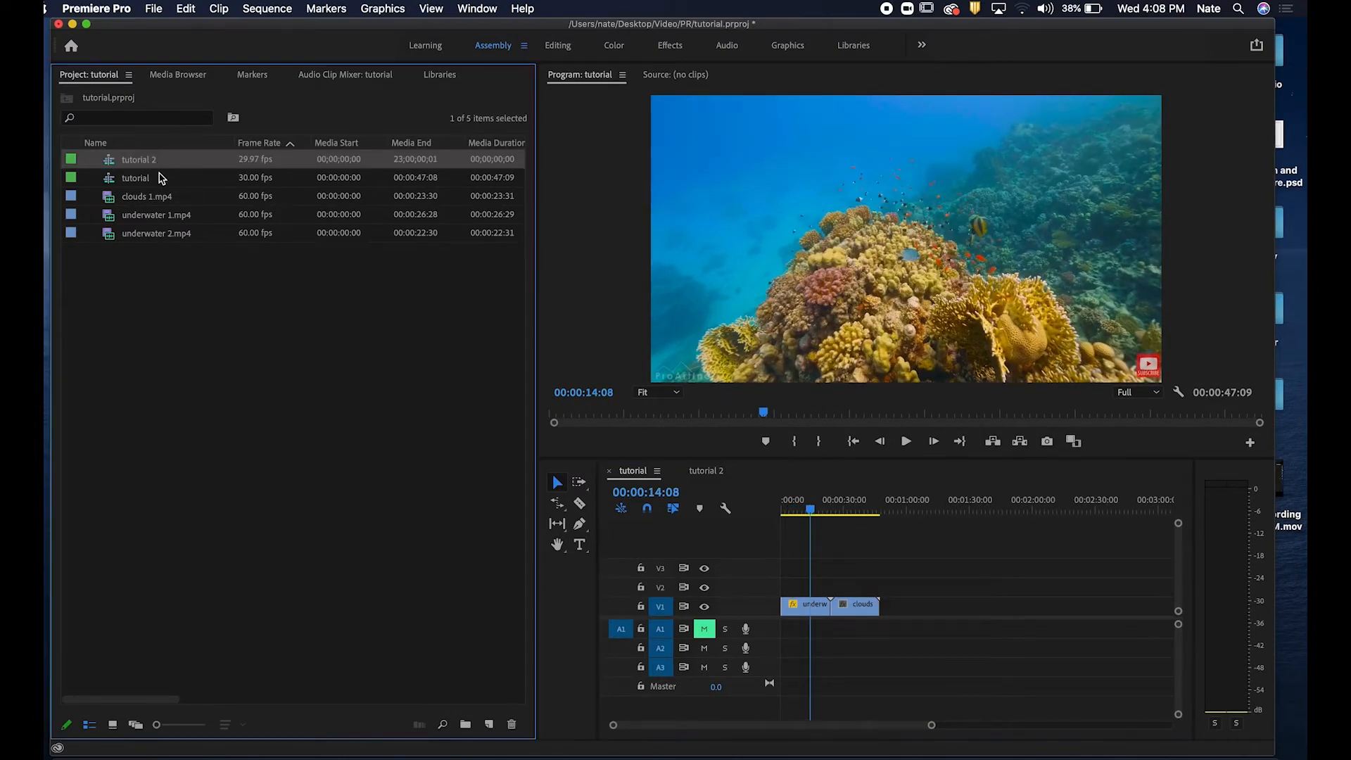
left_click(161, 179)
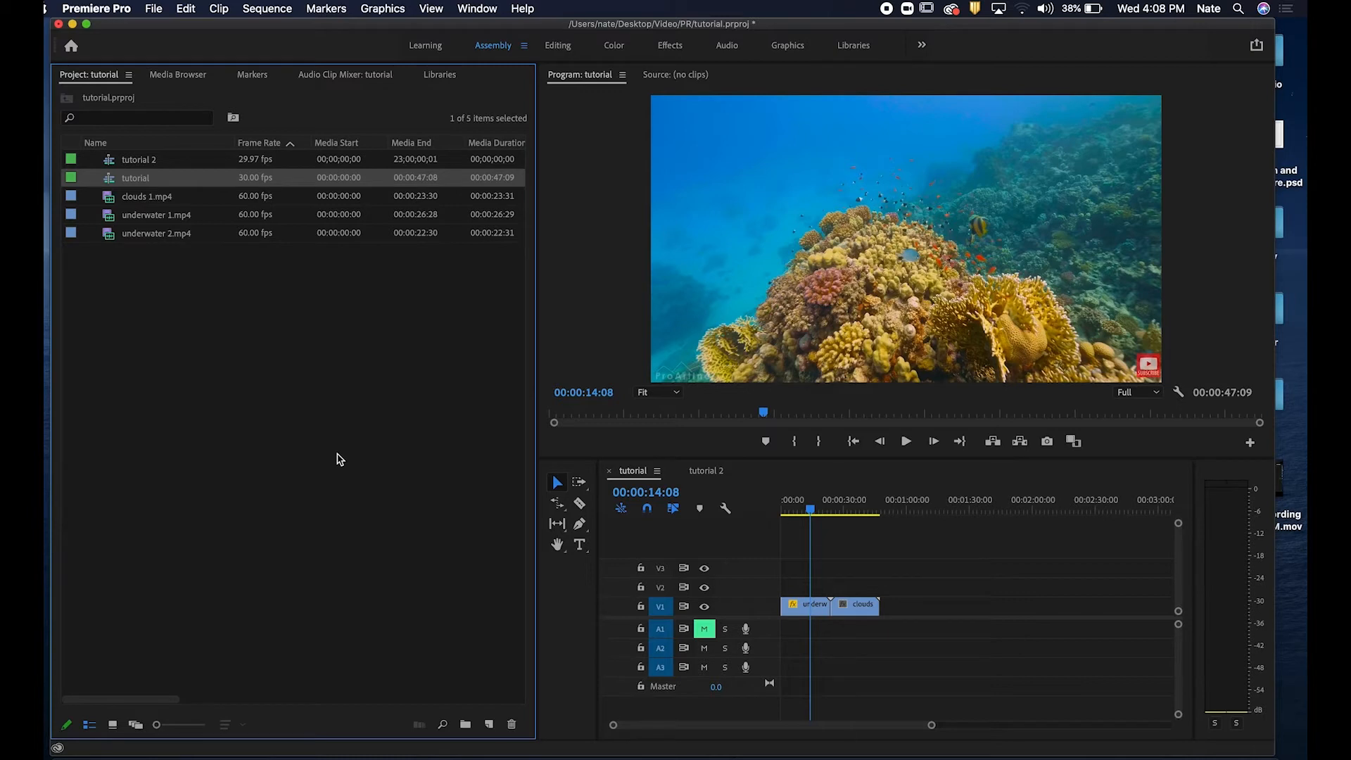
left_click(709, 472)
left_click(633, 478)
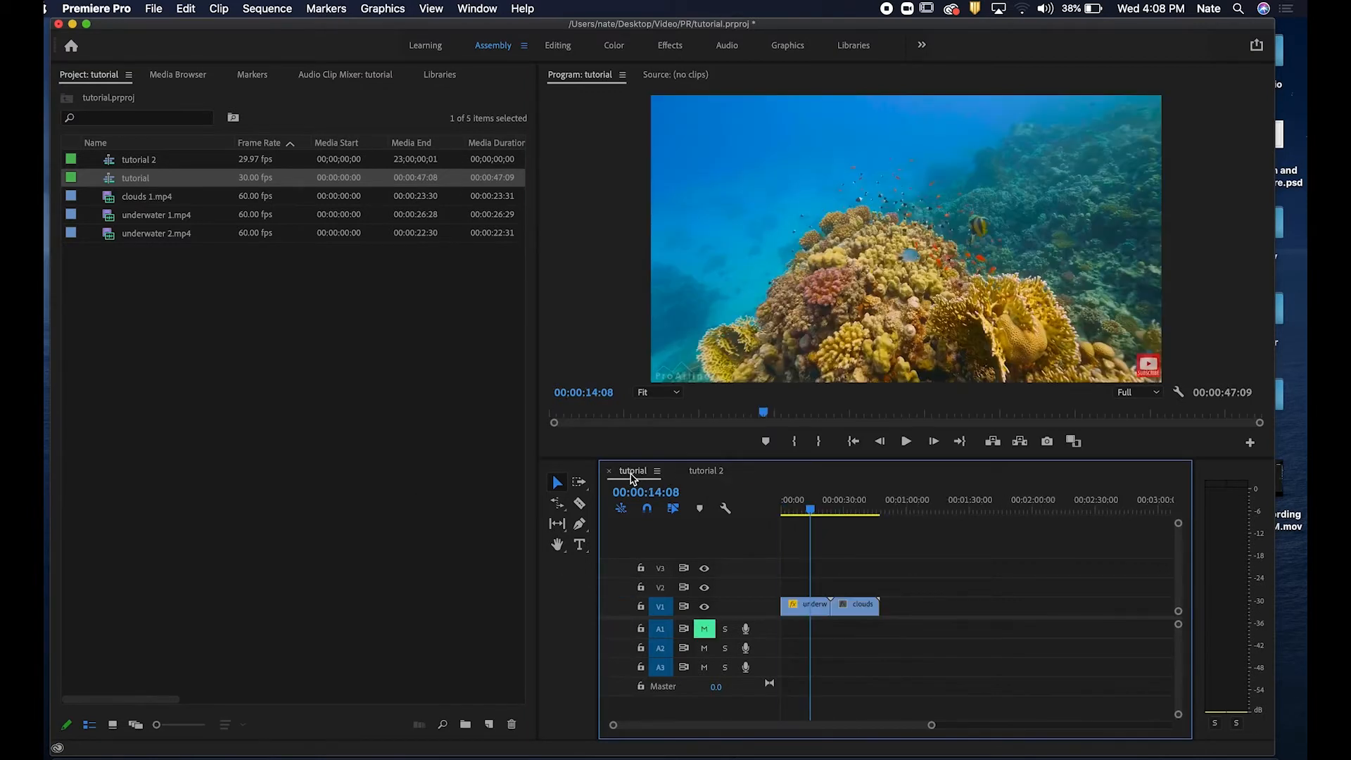
left_click(325, 547)
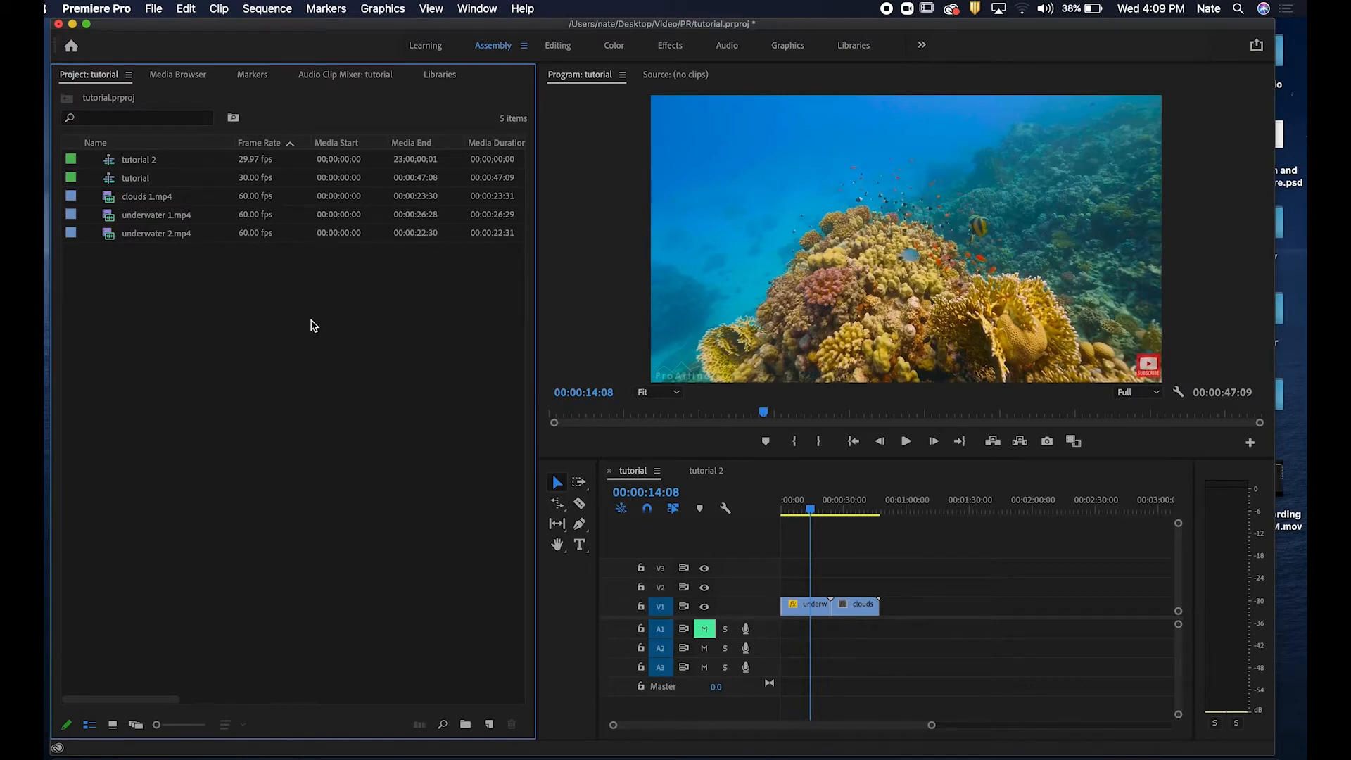
Move the clouds clip up to track V2 so it overlaps the end of the underwater clip.
left_click(844, 516)
mouse_move(849, 504)
left_mouse_down()
mouse_move(896, 504)
mouse_move(804, 502)
mouse_move(898, 508)
mouse_move(835, 513)
mouse_move(848, 508)
left_mouse_up()
left_click(858, 610)
left_click_drag(857, 611, 825, 586)
left_click(813, 506)
mouse_move(814, 506)
left_mouse_down()
mouse_move(789, 507)
mouse_move(808, 507)
left_mouse_up()
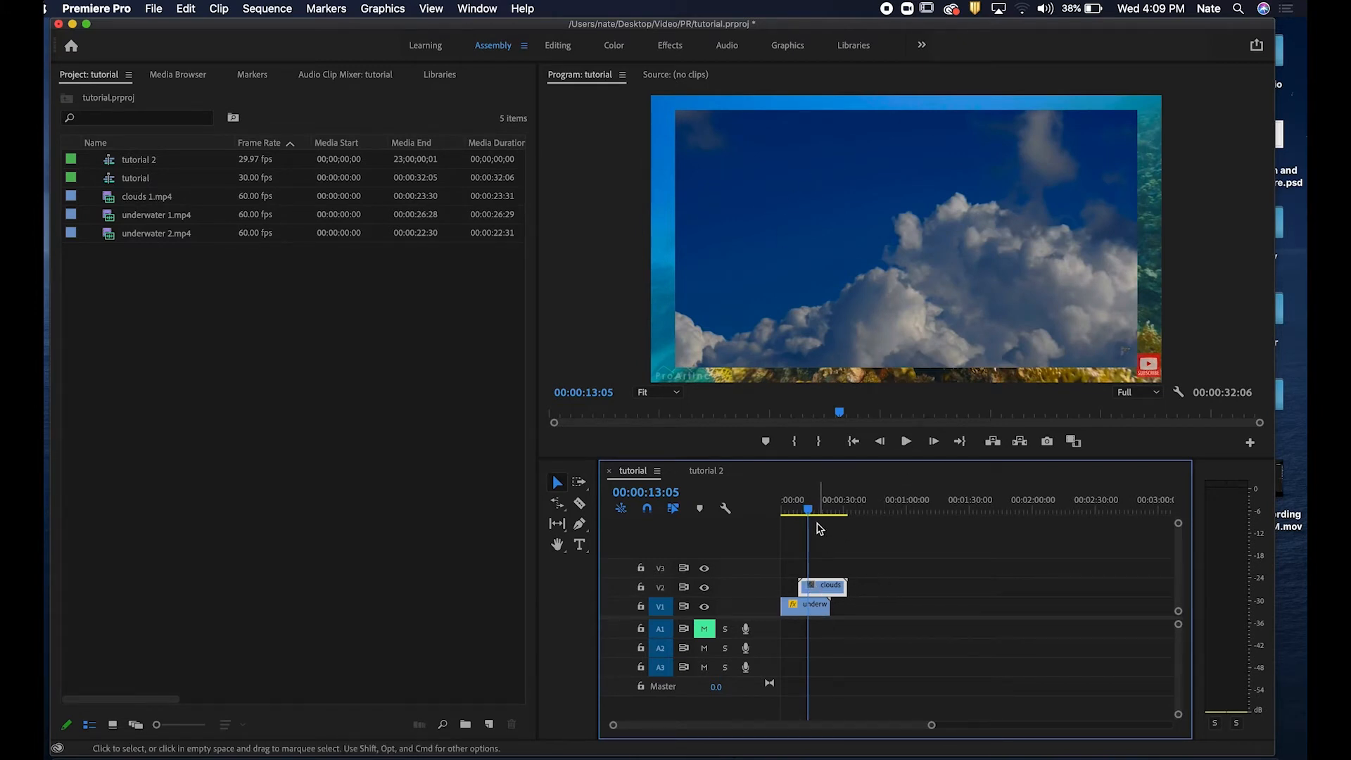
left_click_drag(825, 590, 827, 591)
left_click(438, 460)
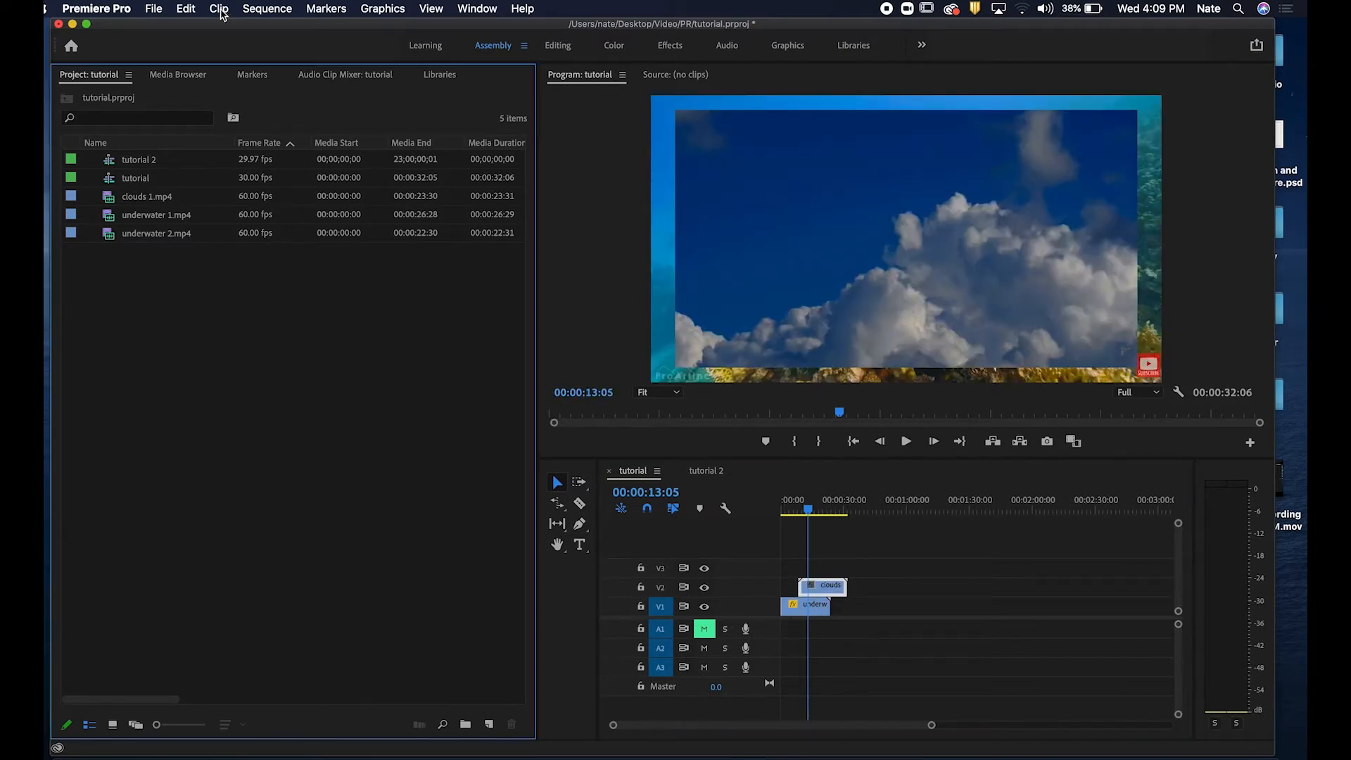
left_click(154, 8)
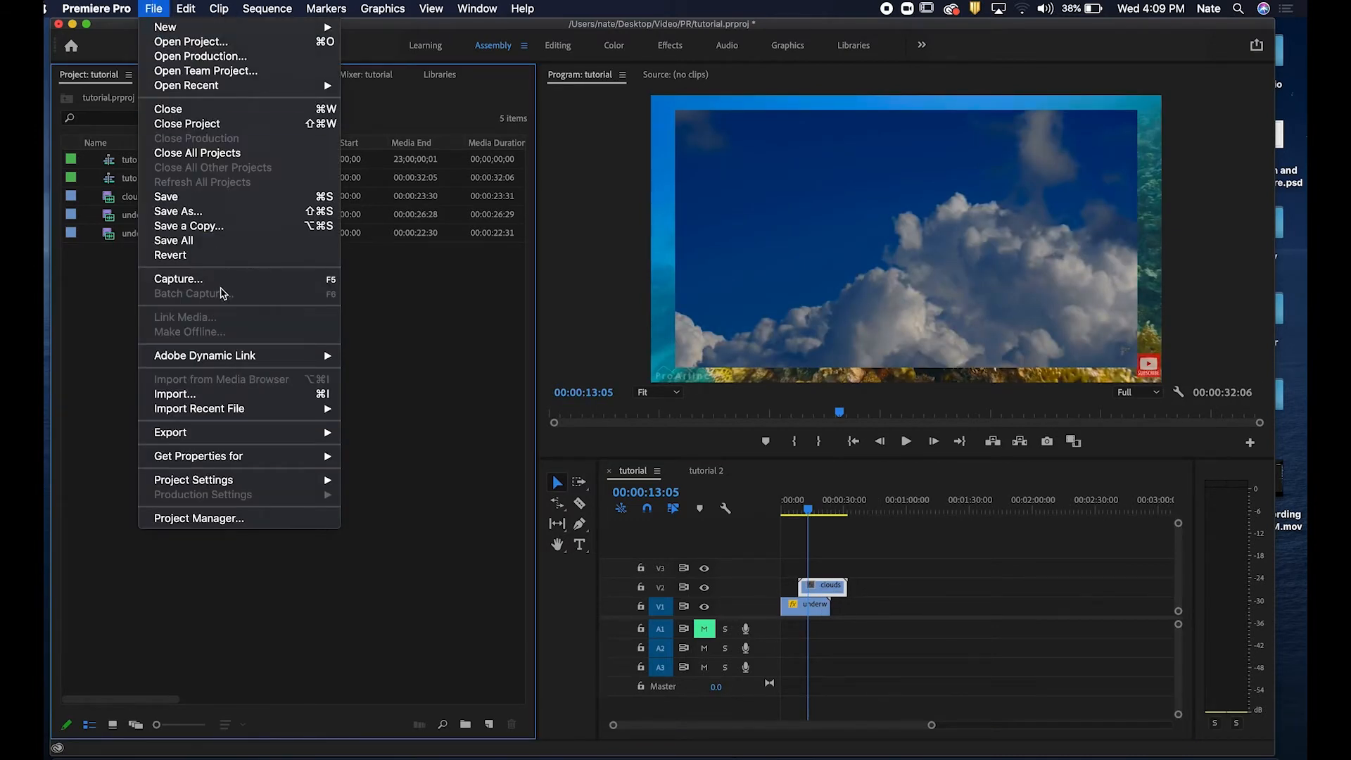
mouse_move(233, 361)
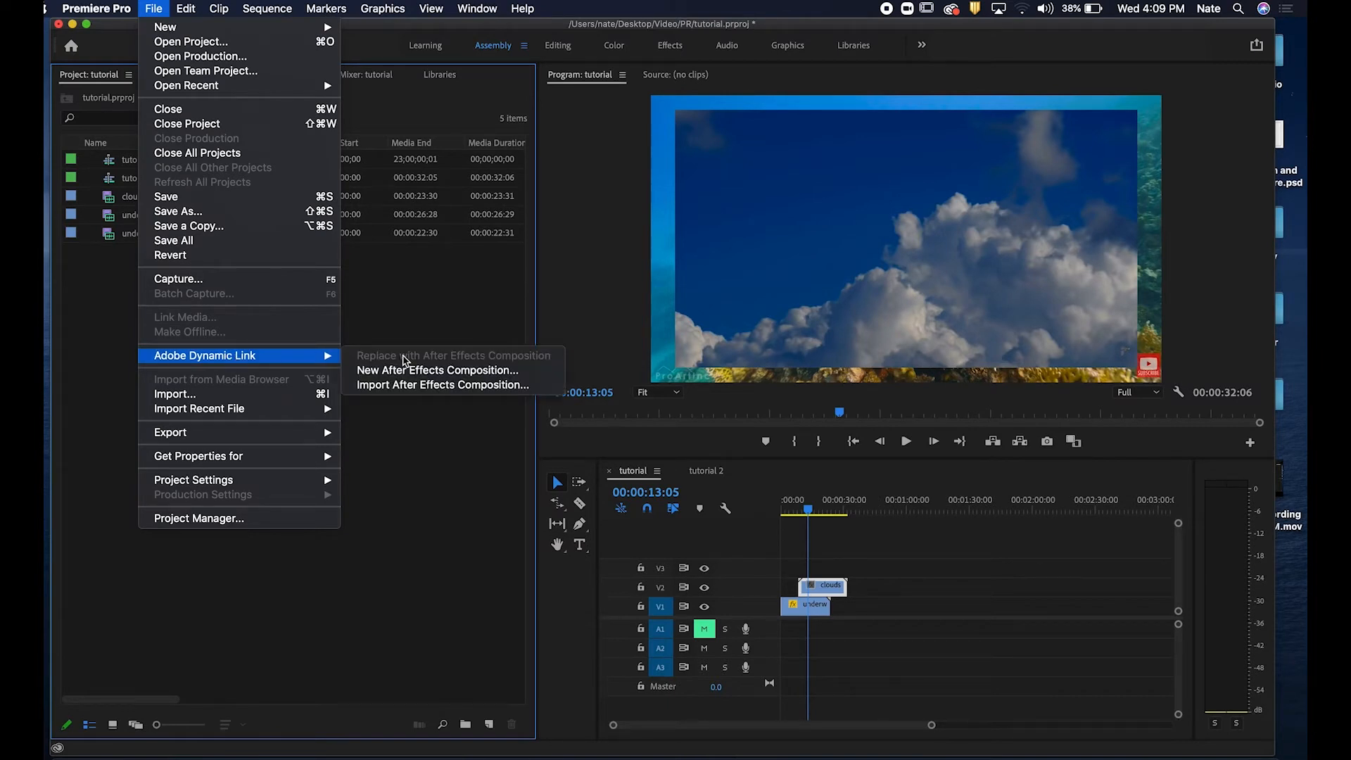
left_click(411, 374)
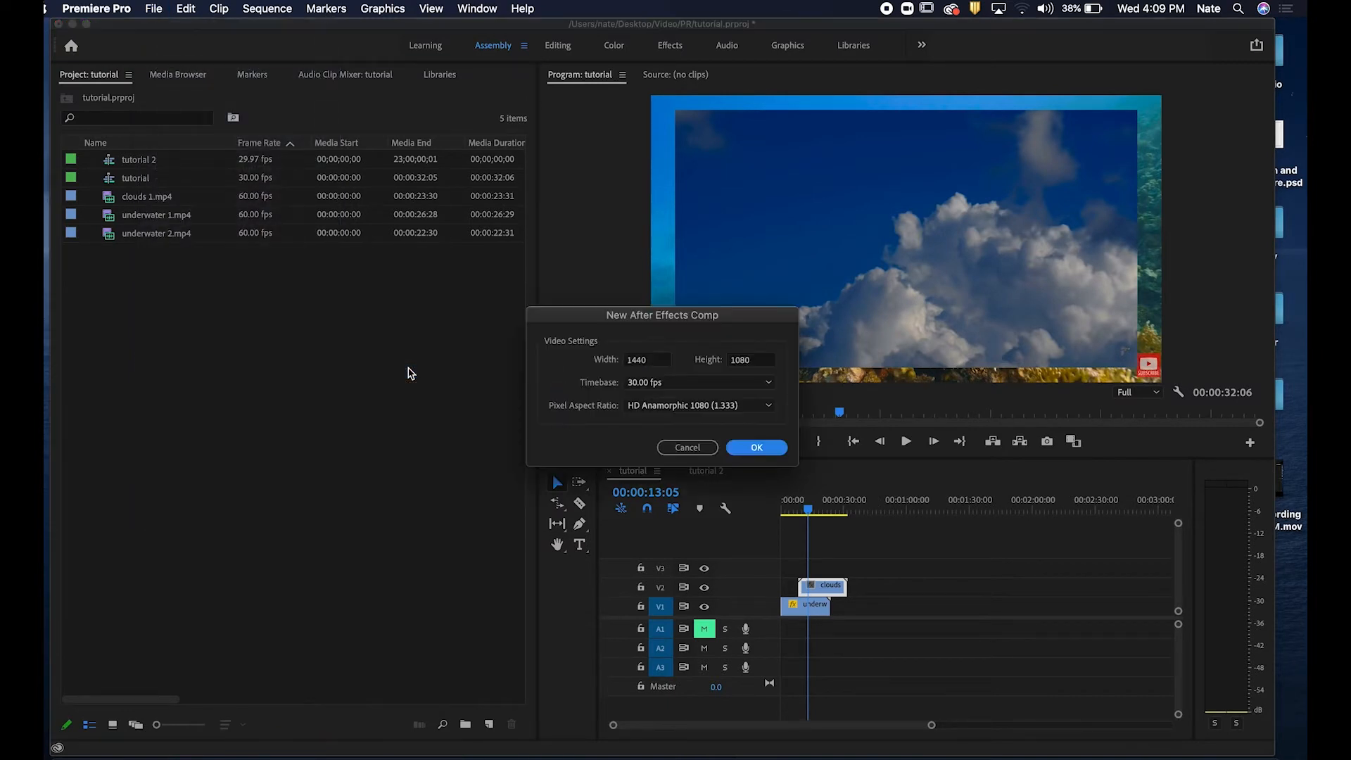
double_click(667, 362)
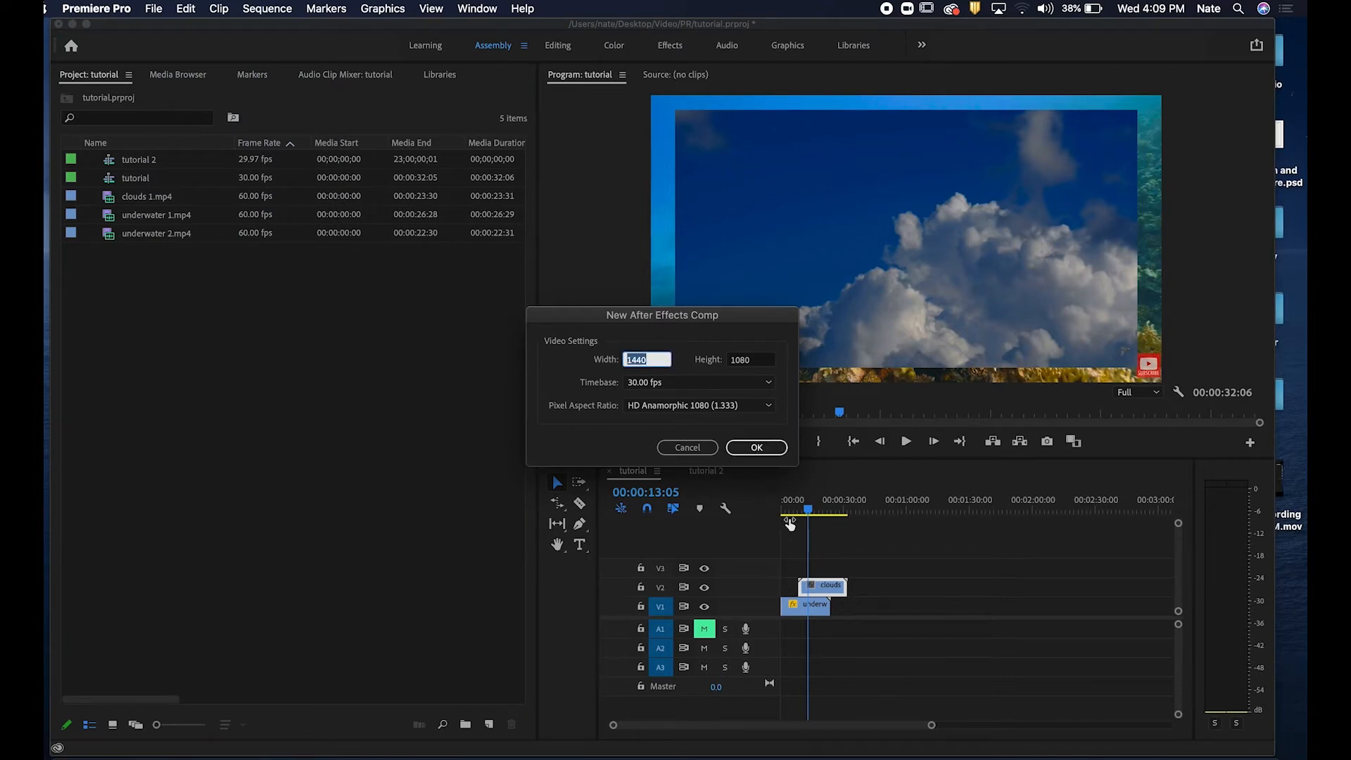
type("1")
left_click(694, 453)
Create a new After Effects composition through Dynamic Link with a width of 1920 and a height of 1080.
mouse_move(823, 507)
left_mouse_down()
mouse_move(849, 507)
mouse_move(834, 508)
left_mouse_up()
left_click(286, 299)
left_click(153, 8)
mouse_move(326, 357)
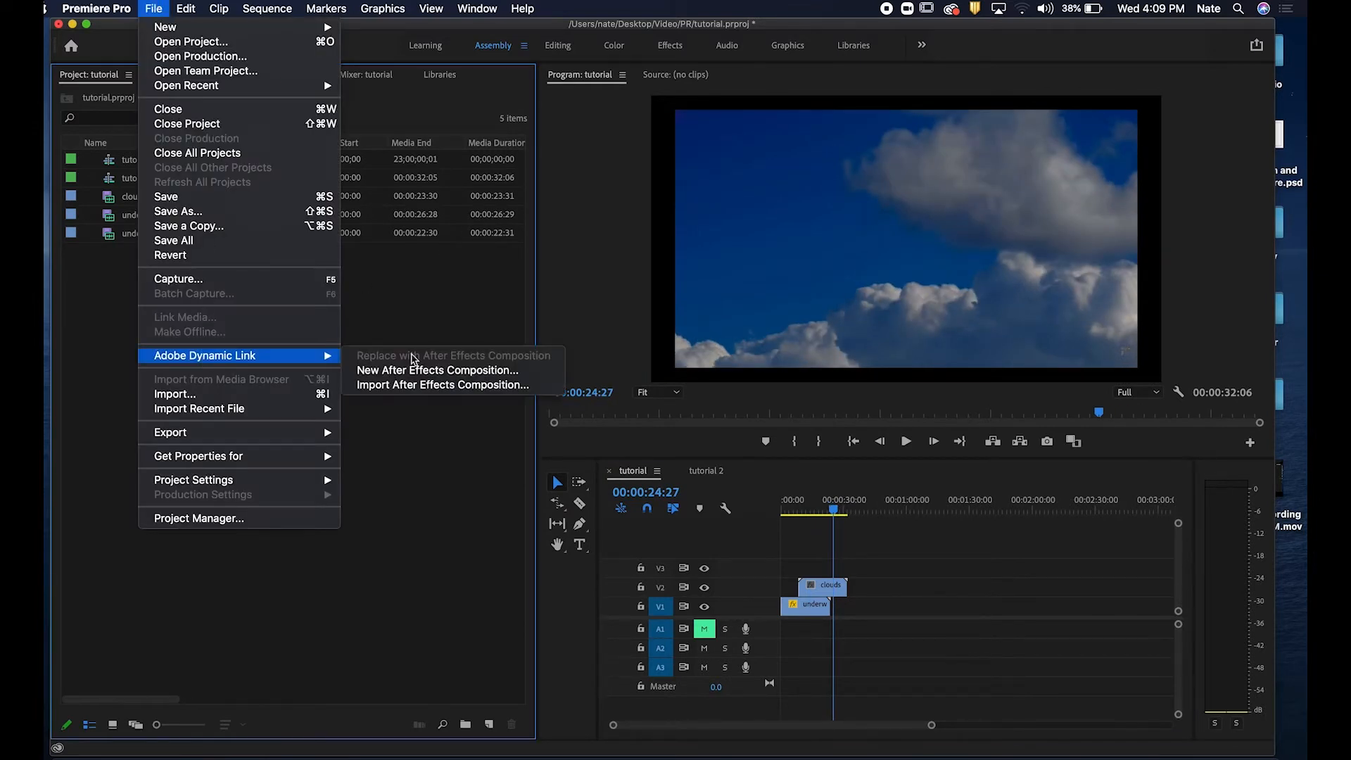
left_click(483, 367)
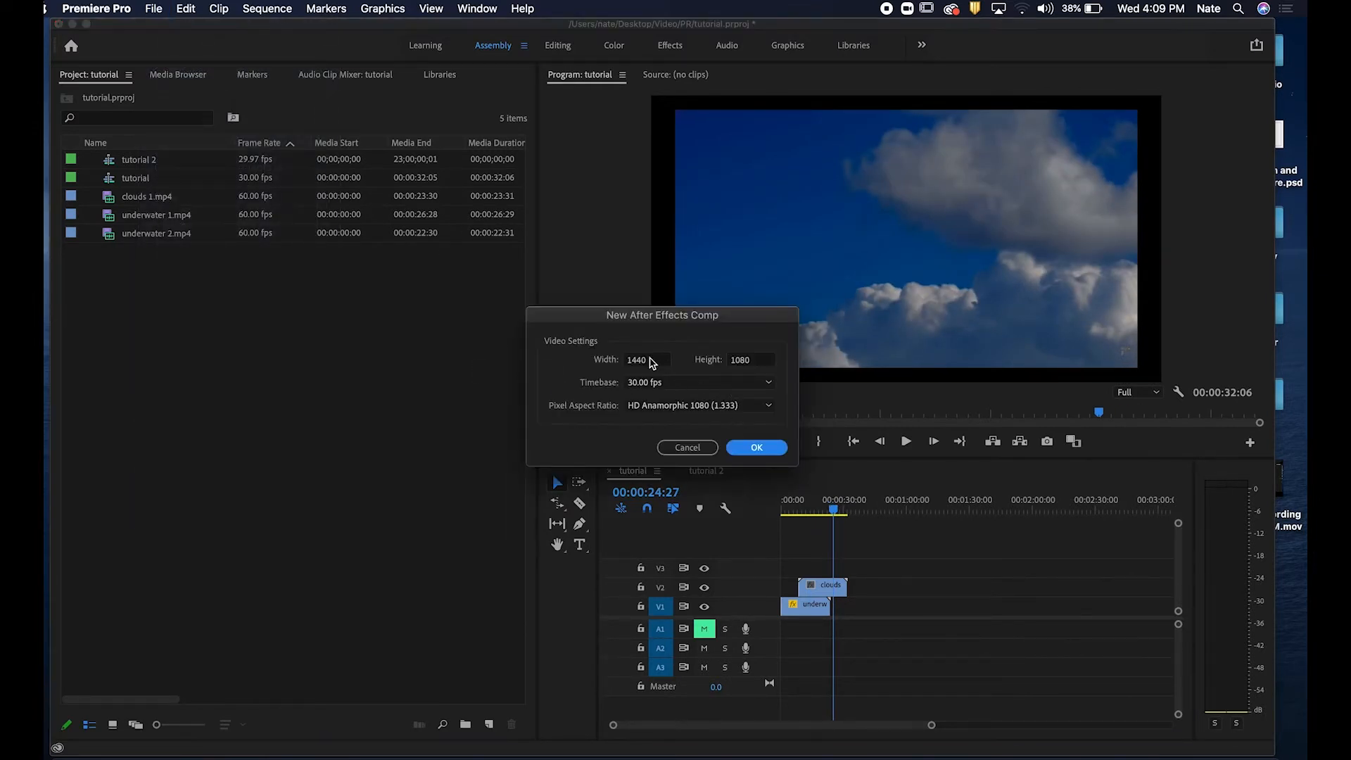
double_click(651, 362)
type("1920")
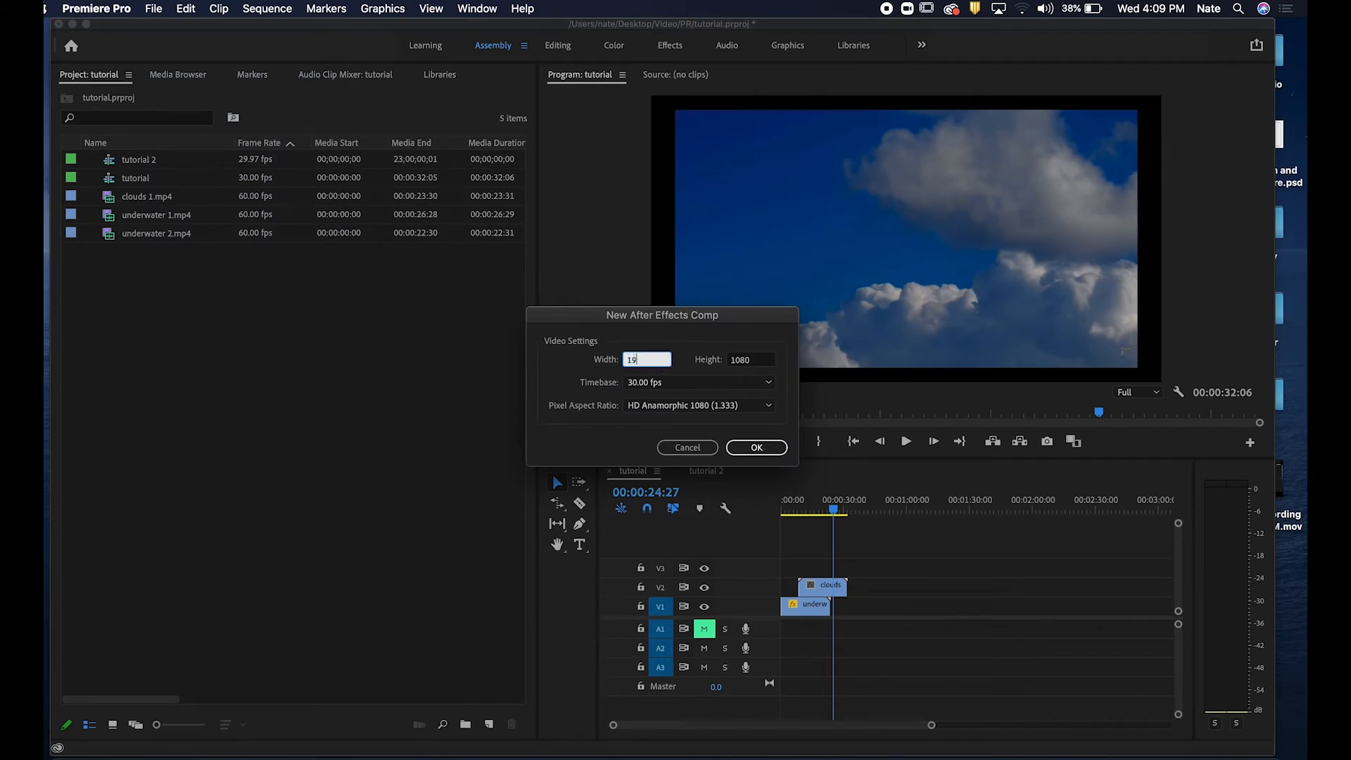
key("Tab")
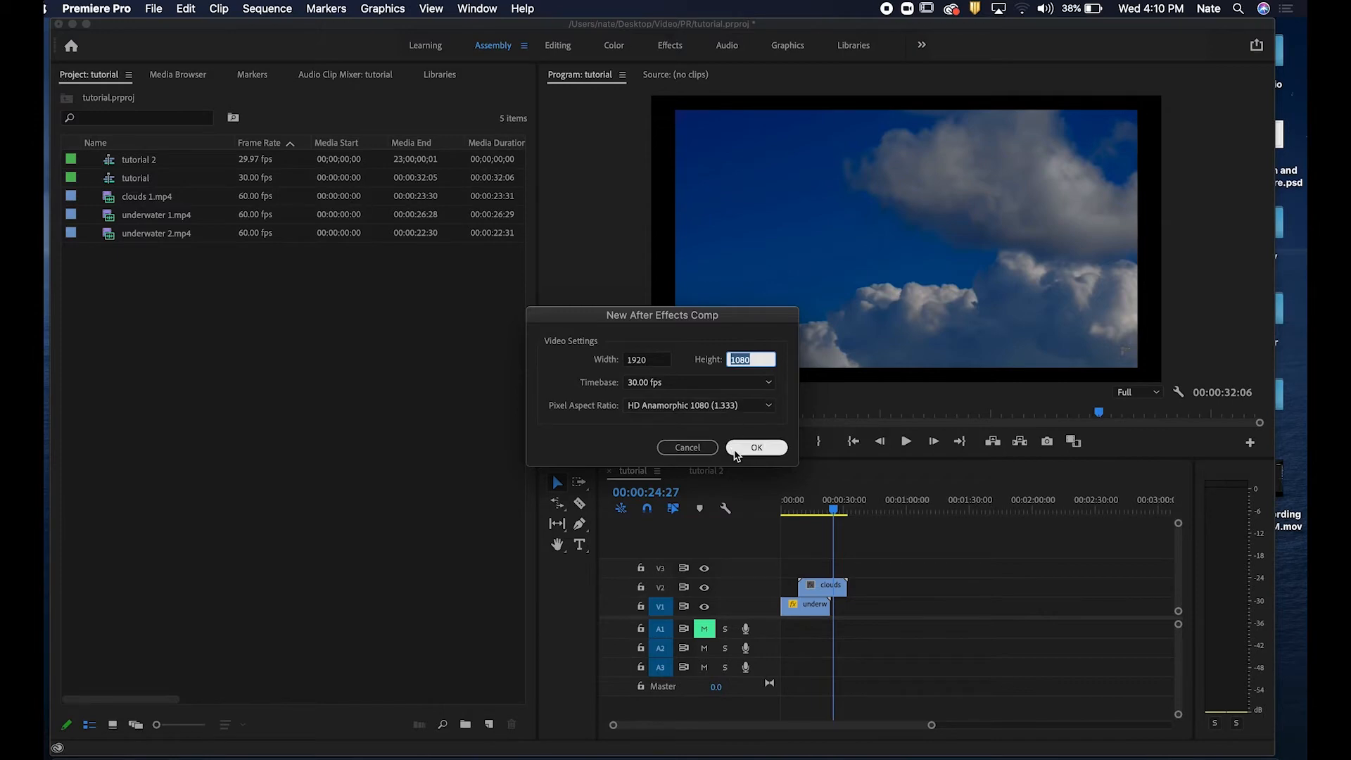
left_click(754, 452)
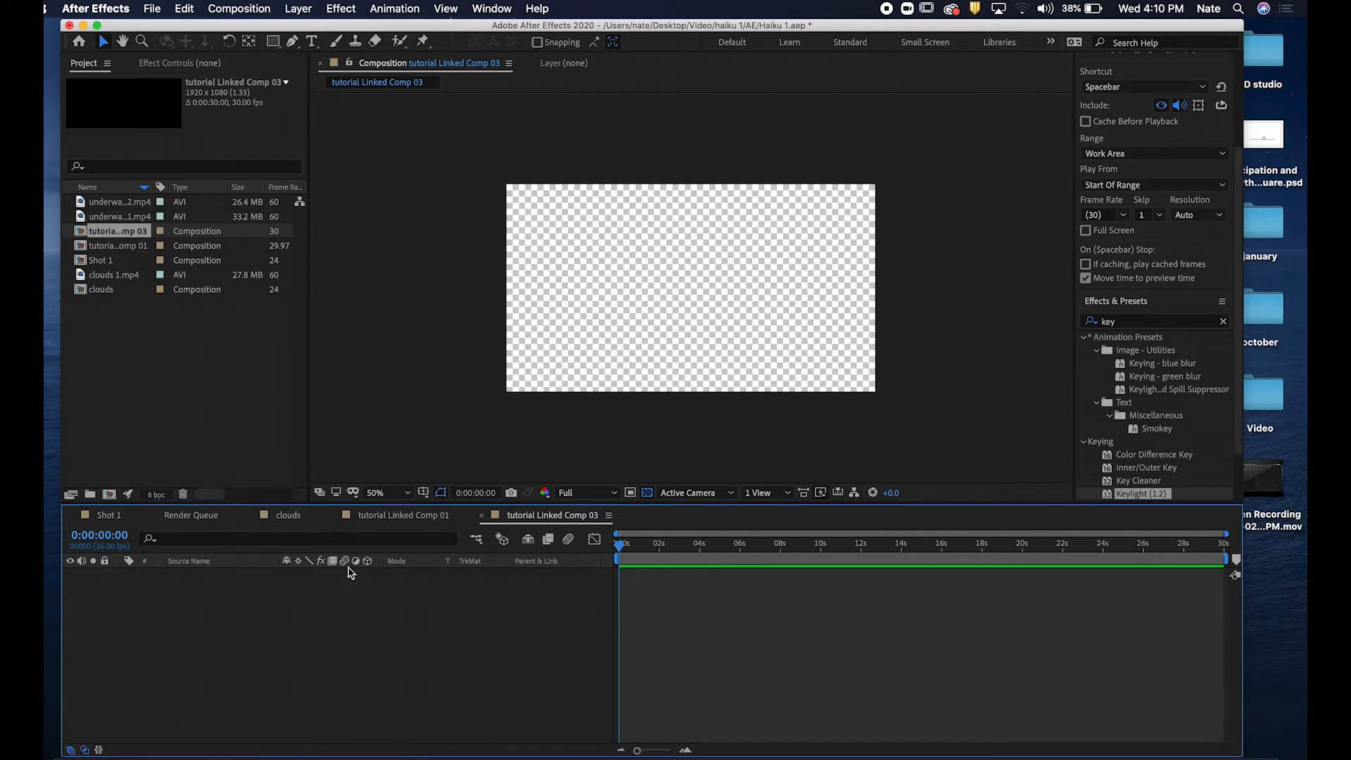
Close the tutorial Linked Comp 01 tab and delete that composition from the project.
left_click(398, 516)
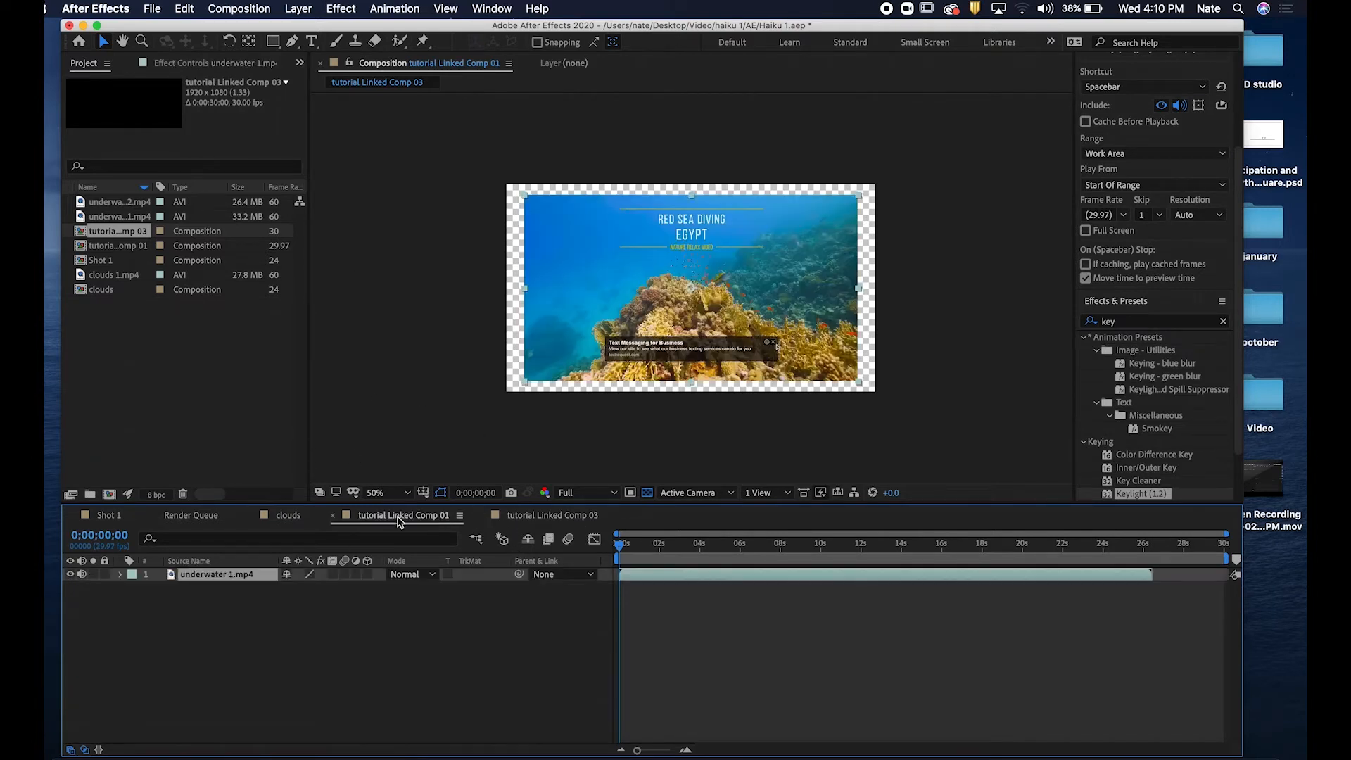
left_click(544, 516)
left_click(333, 515)
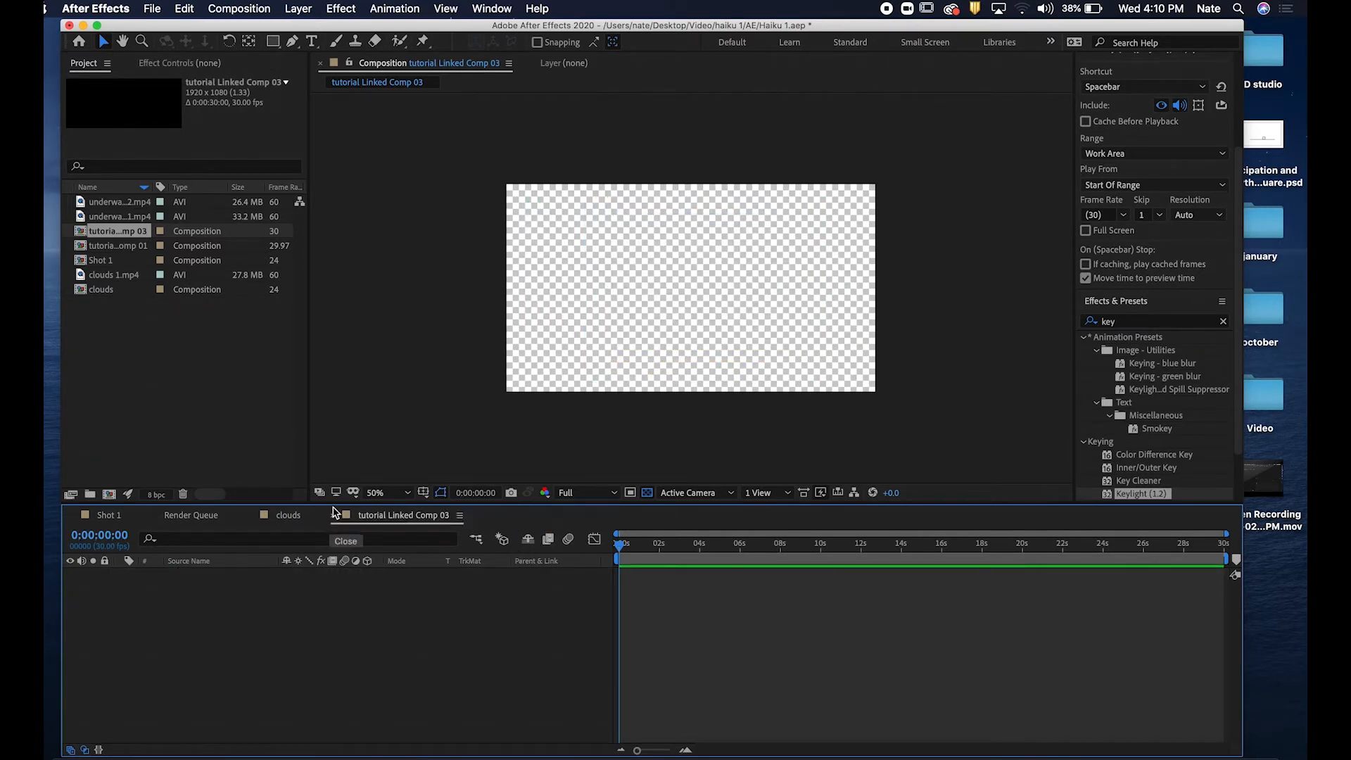
left_click(113, 247)
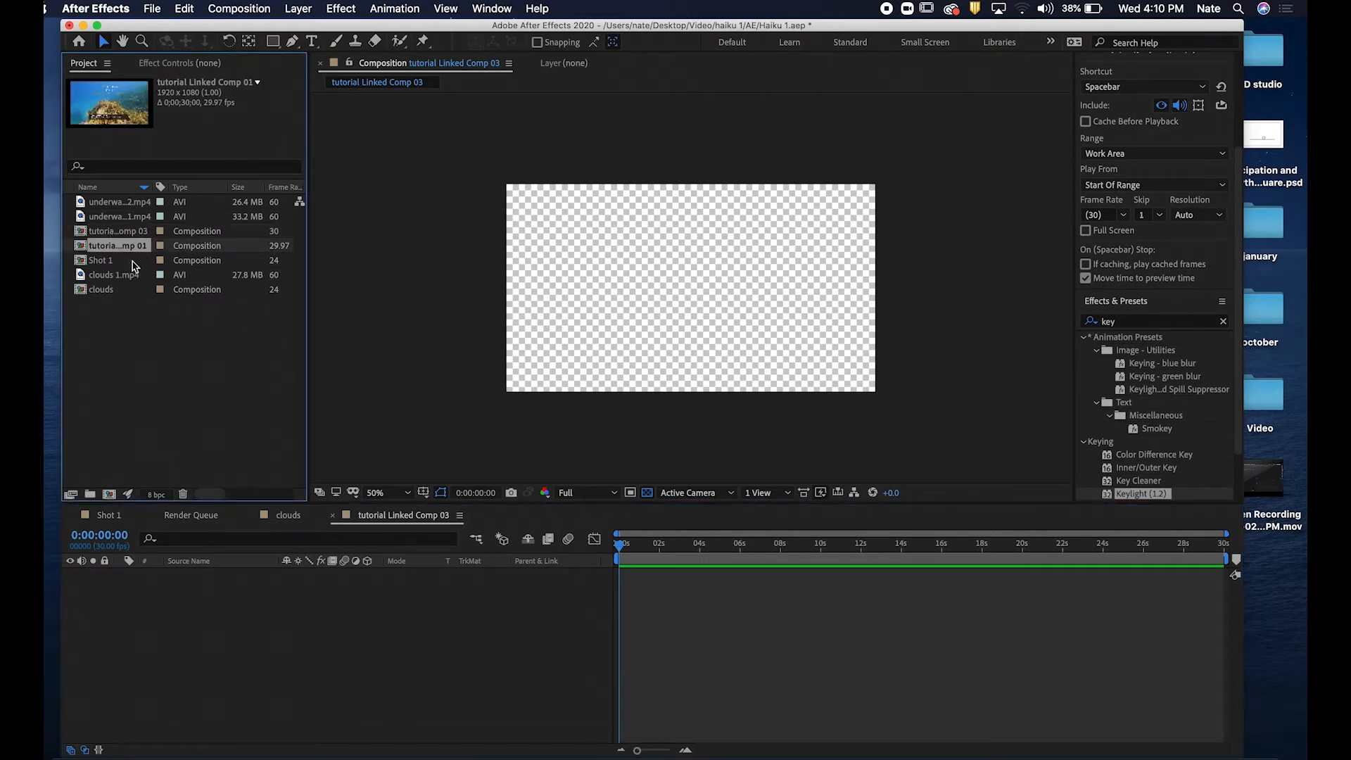
key("Delete")
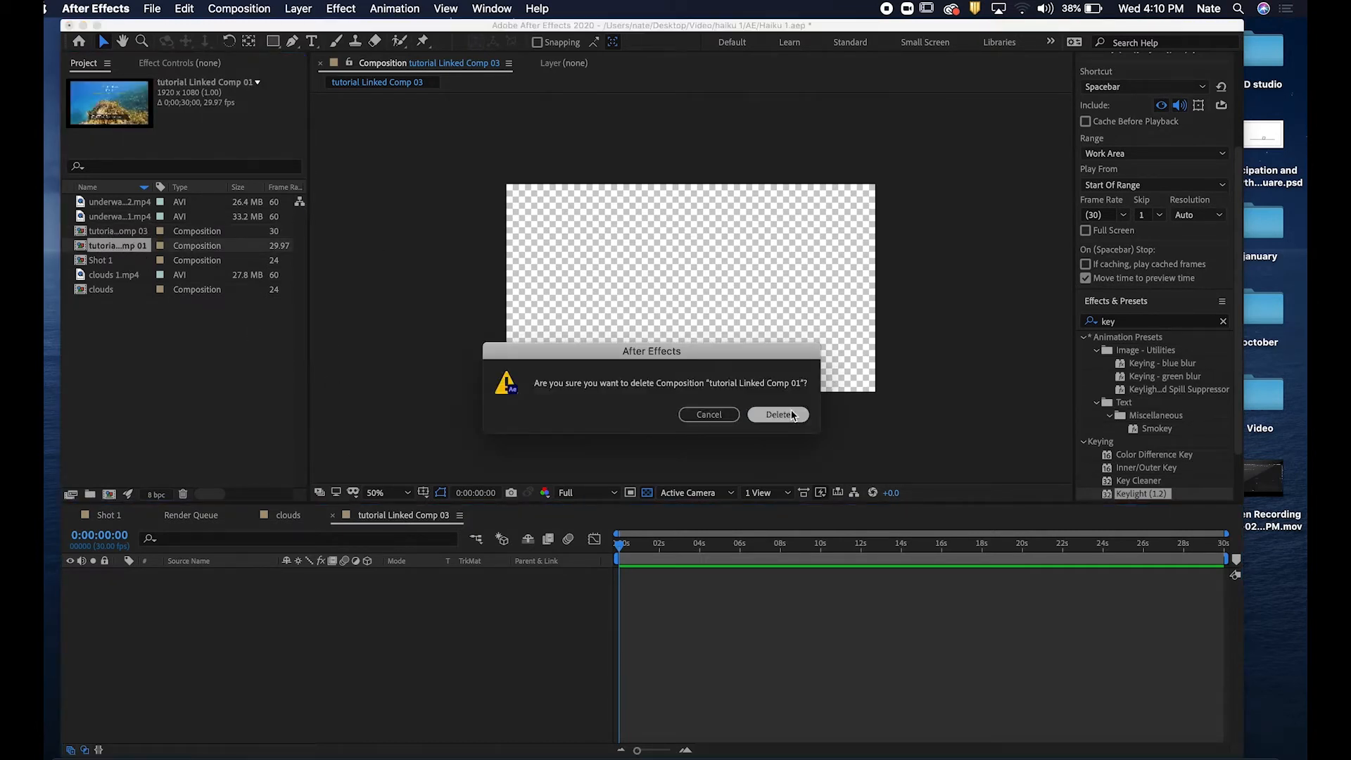
left_click(792, 414)
Place the tutorial Linked Comp 03 clip on track V2 of the tutorial sequence after the clouds clip.
left_click(110, 234)
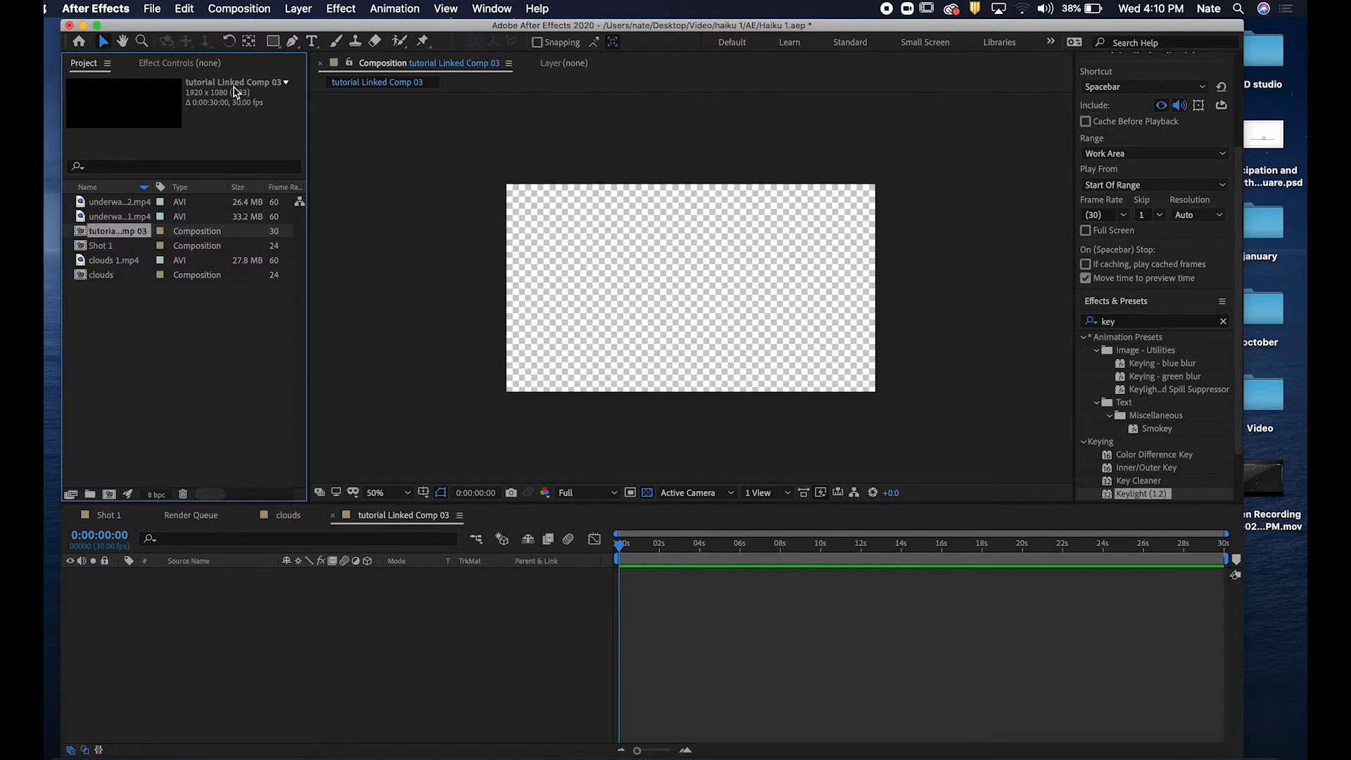
key("ctrl+Left")
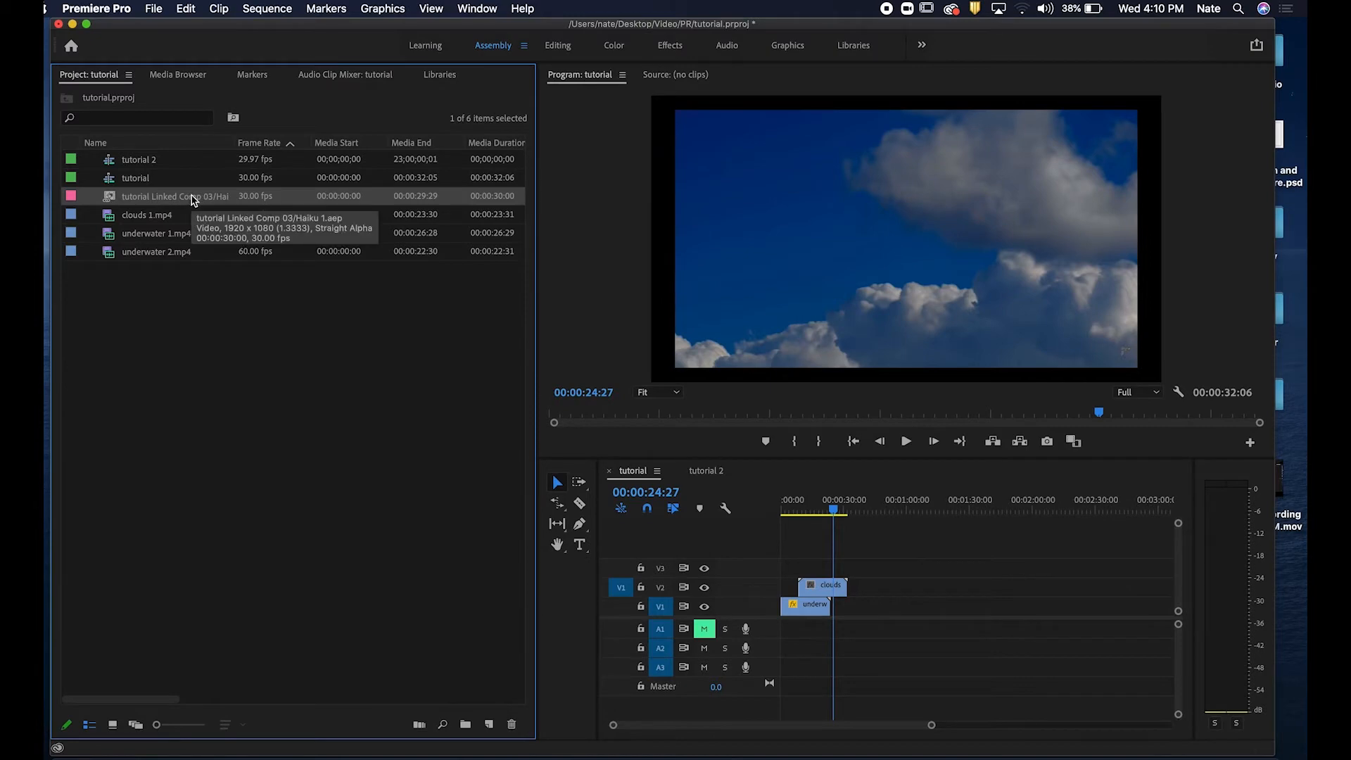
double_click(192, 201)
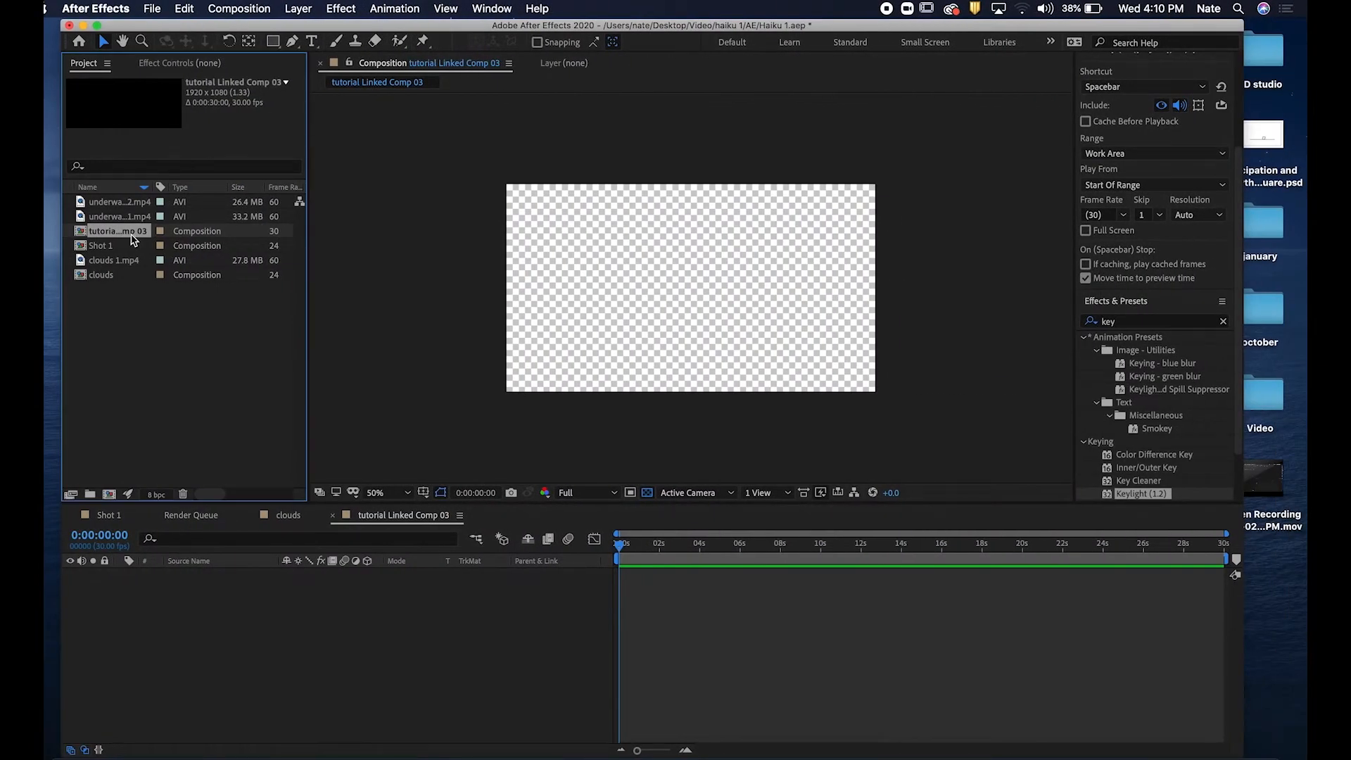
left_click(179, 406)
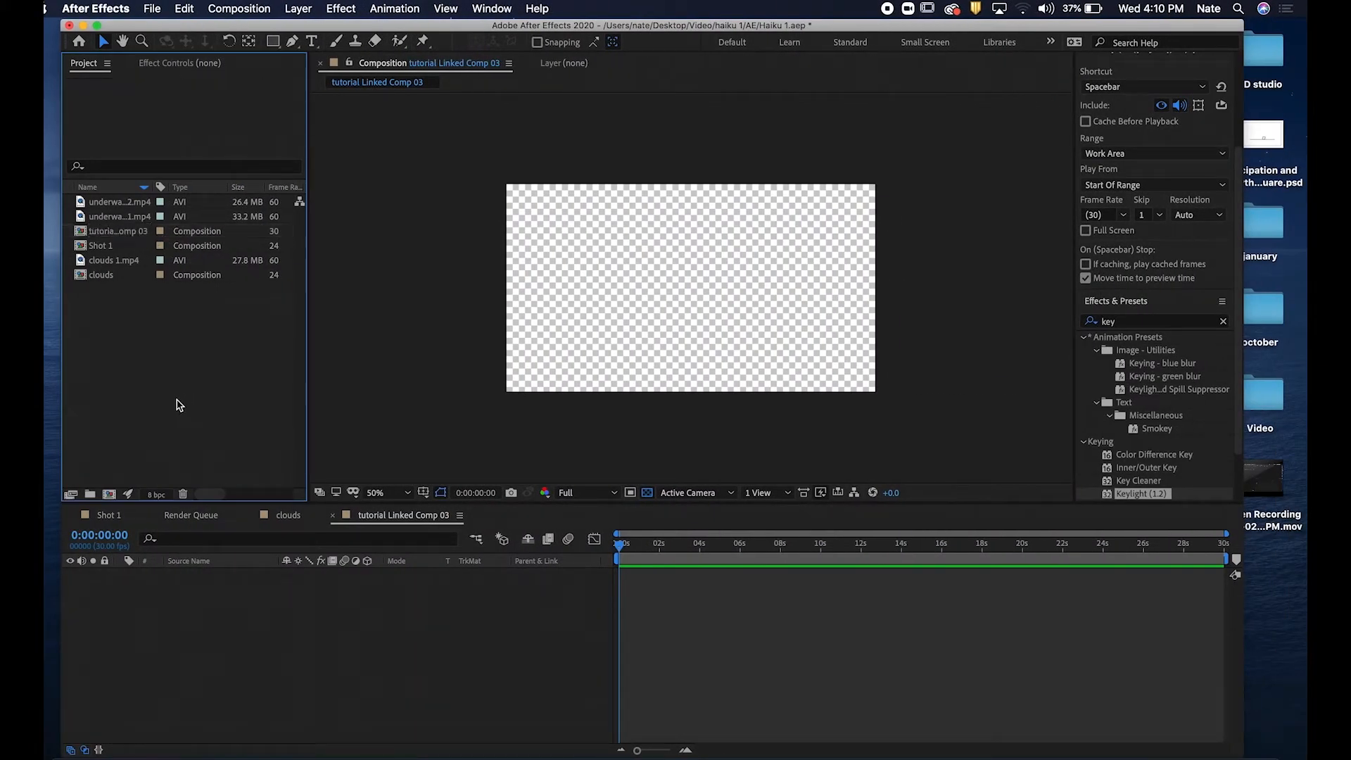
left_click(126, 233)
key("ctrl+Left")
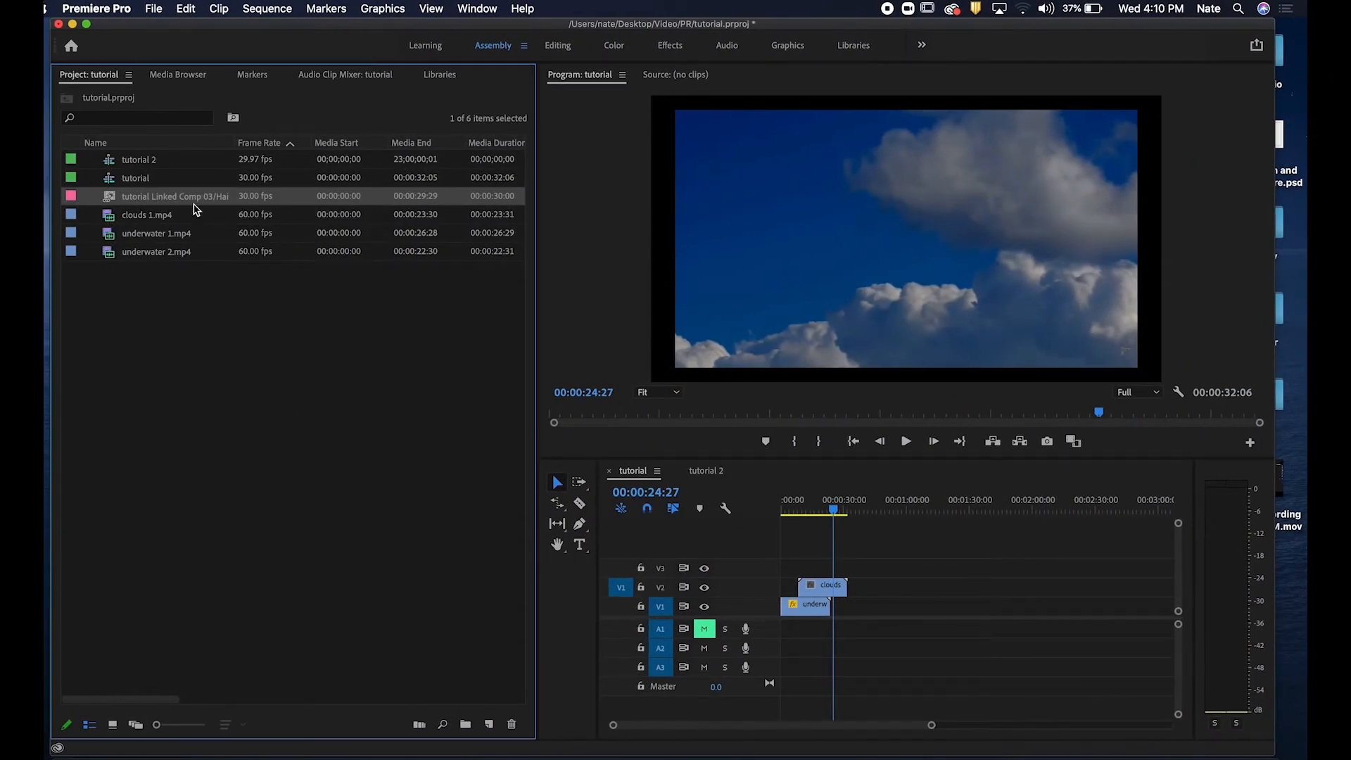
left_click_drag(169, 202, 889, 587)
Scrub the tutorial sequence and switch between Premiere Pro and After Effects to check the linked composition.
left_click(895, 502)
left_click_drag(896, 502, 919, 503)
double_click(925, 588)
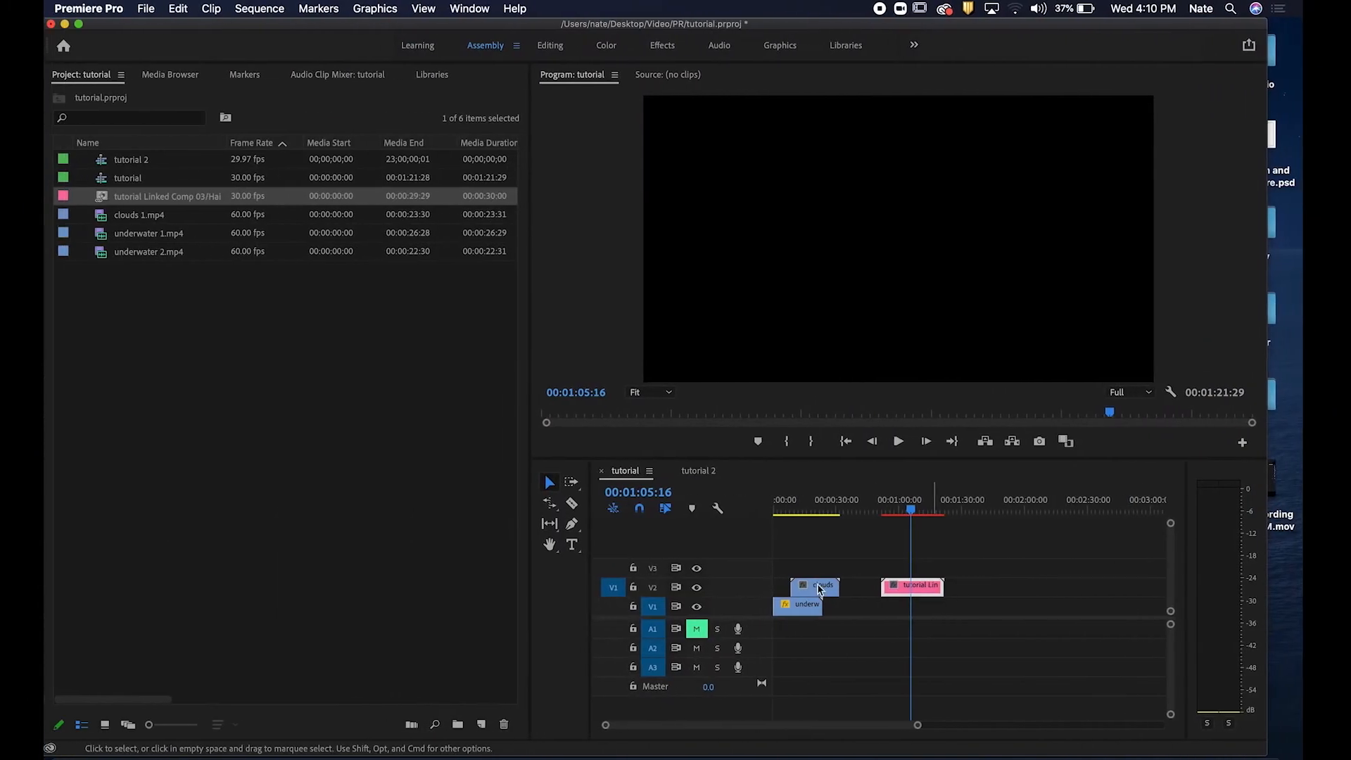
key("ctrl+Right")
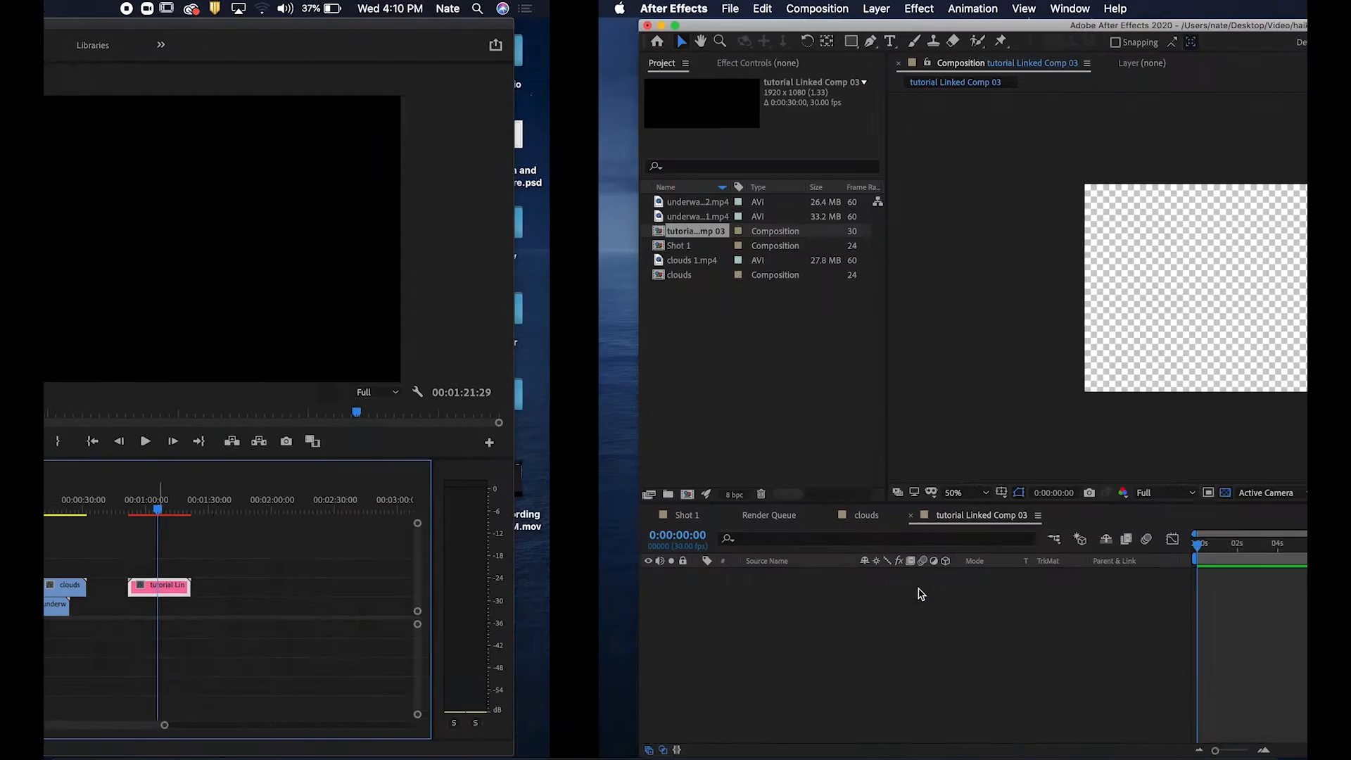
key("ctrl+Left")
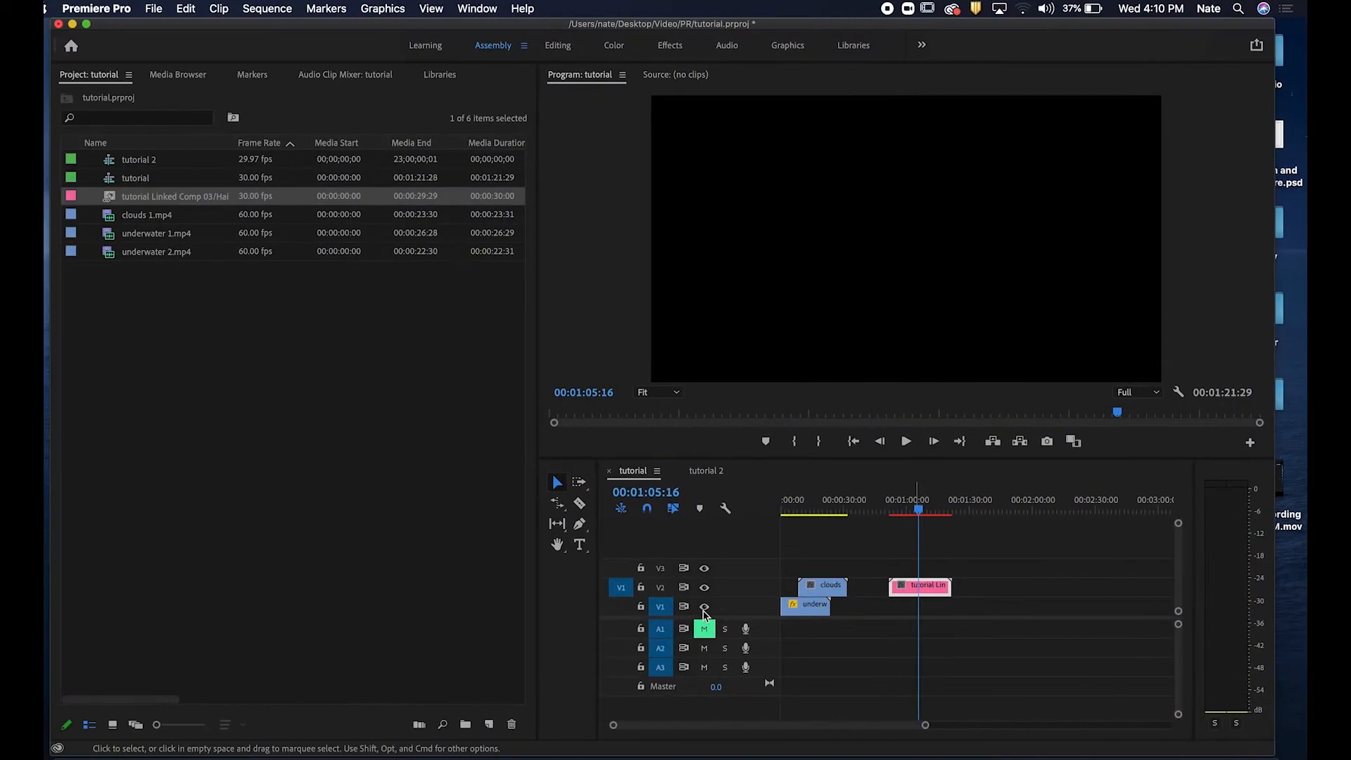
key("ctrl+Right")
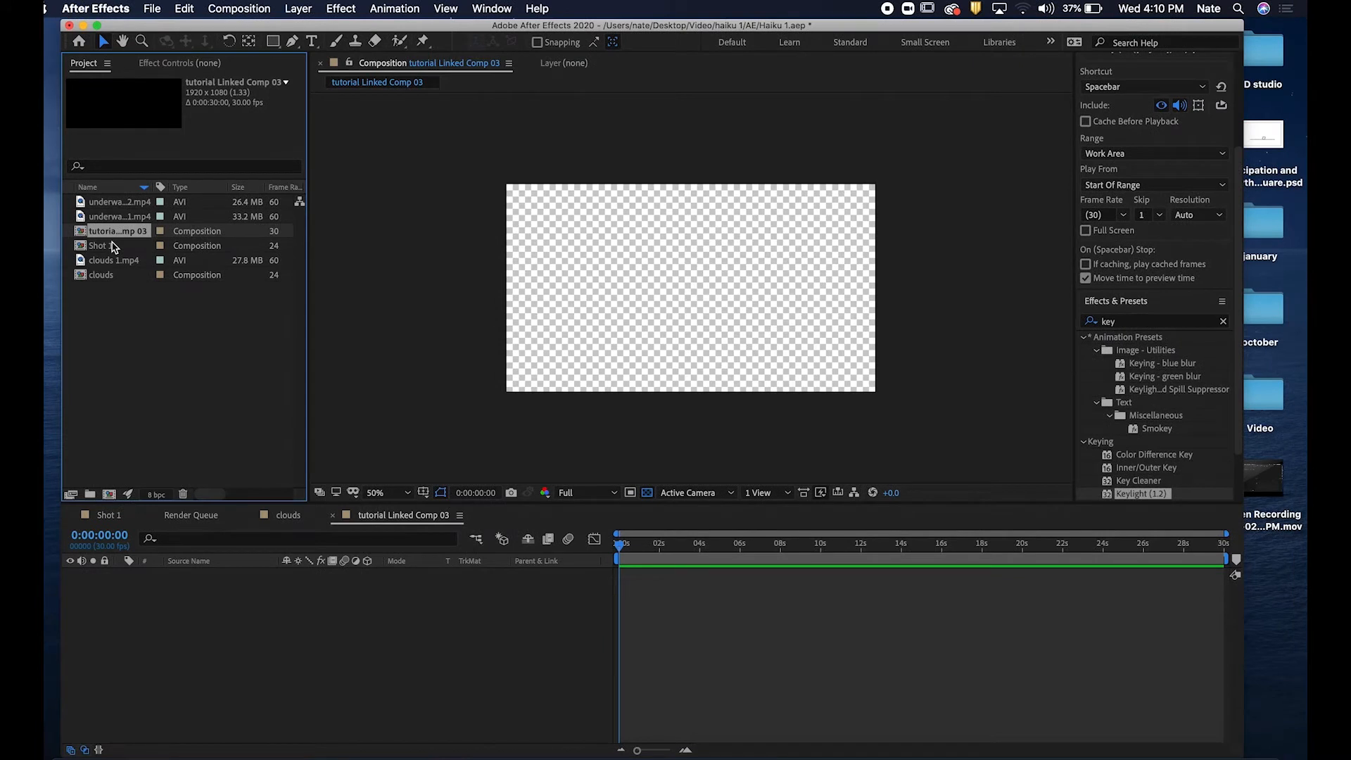
Paste the clouds and underwater 2 layers from Shot 1 into tutorial Linked Comp 03.
left_click(119, 203)
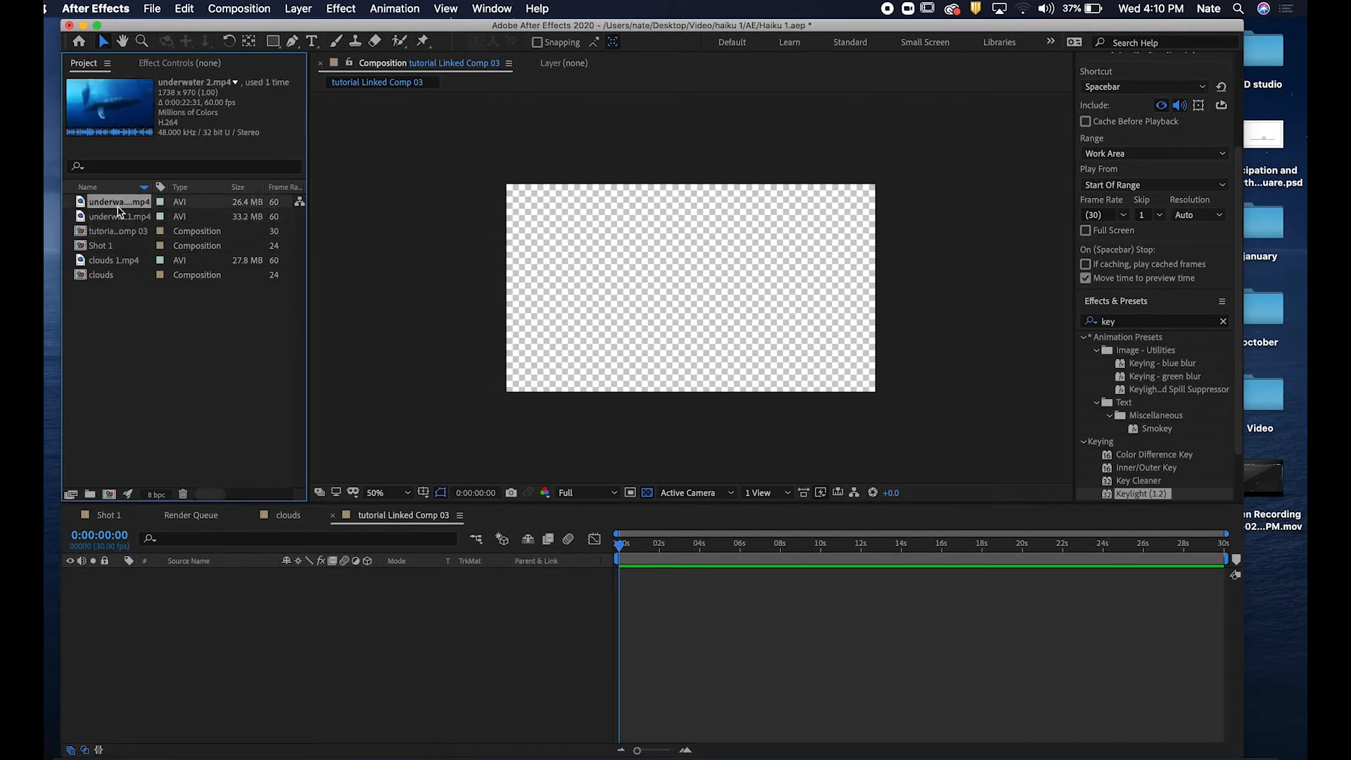
left_click(109, 515)
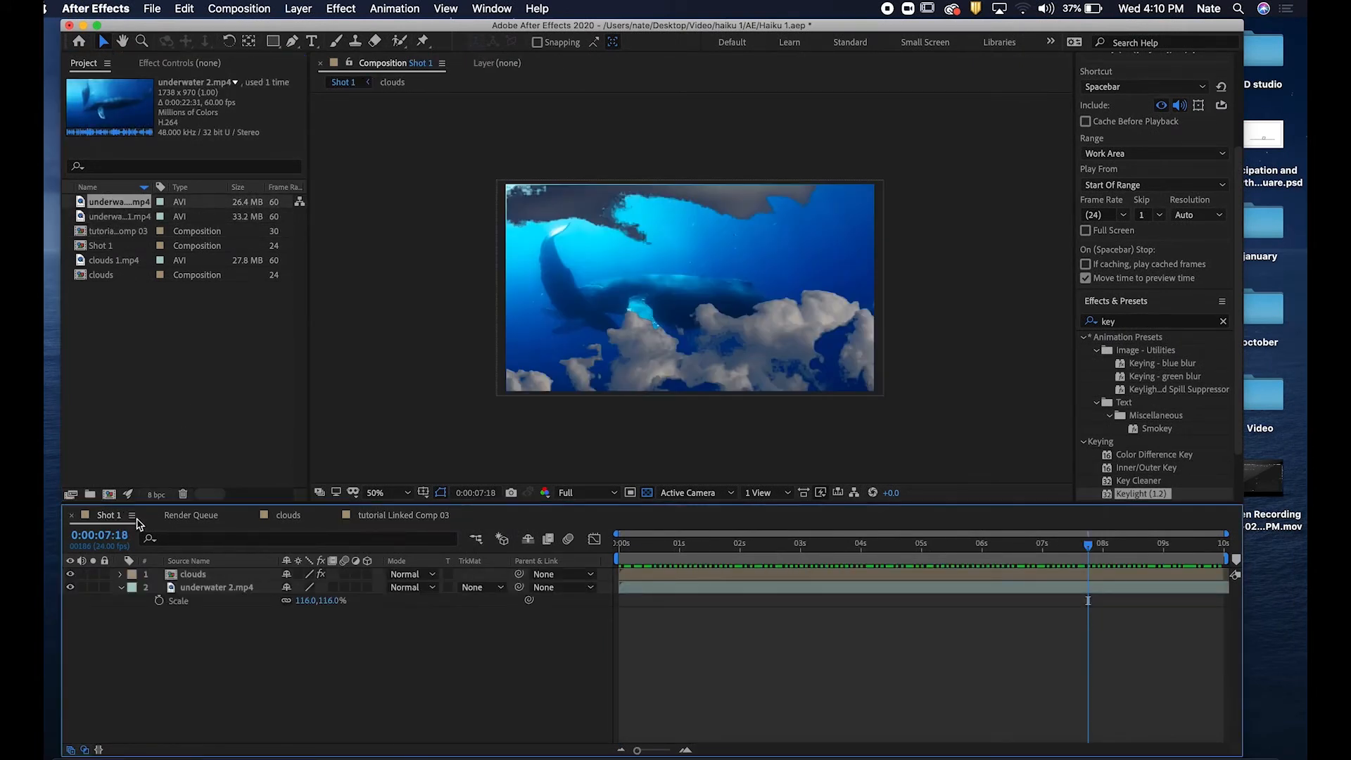
left_click_drag(739, 545, 571, 556)
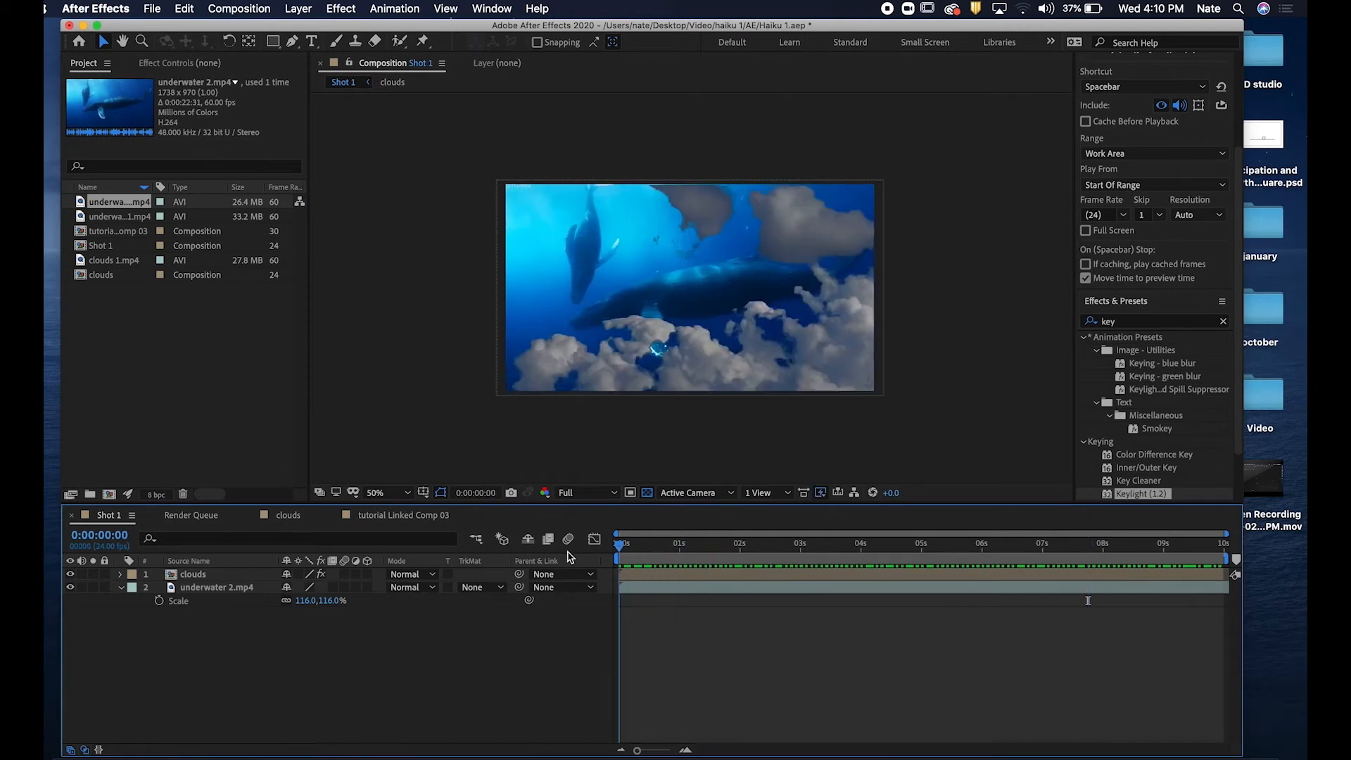
left_click(755, 577)
left_click(752, 591, "shift")
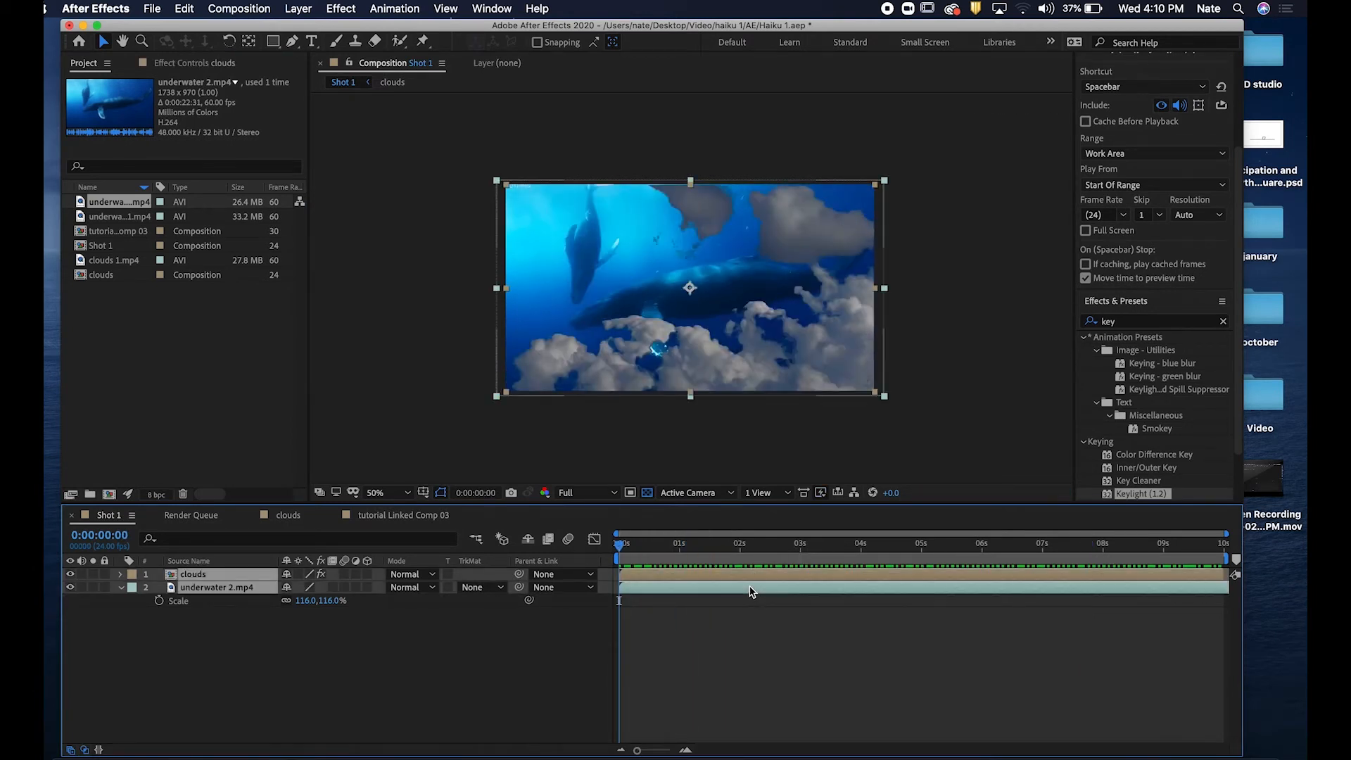
left_click(432, 518)
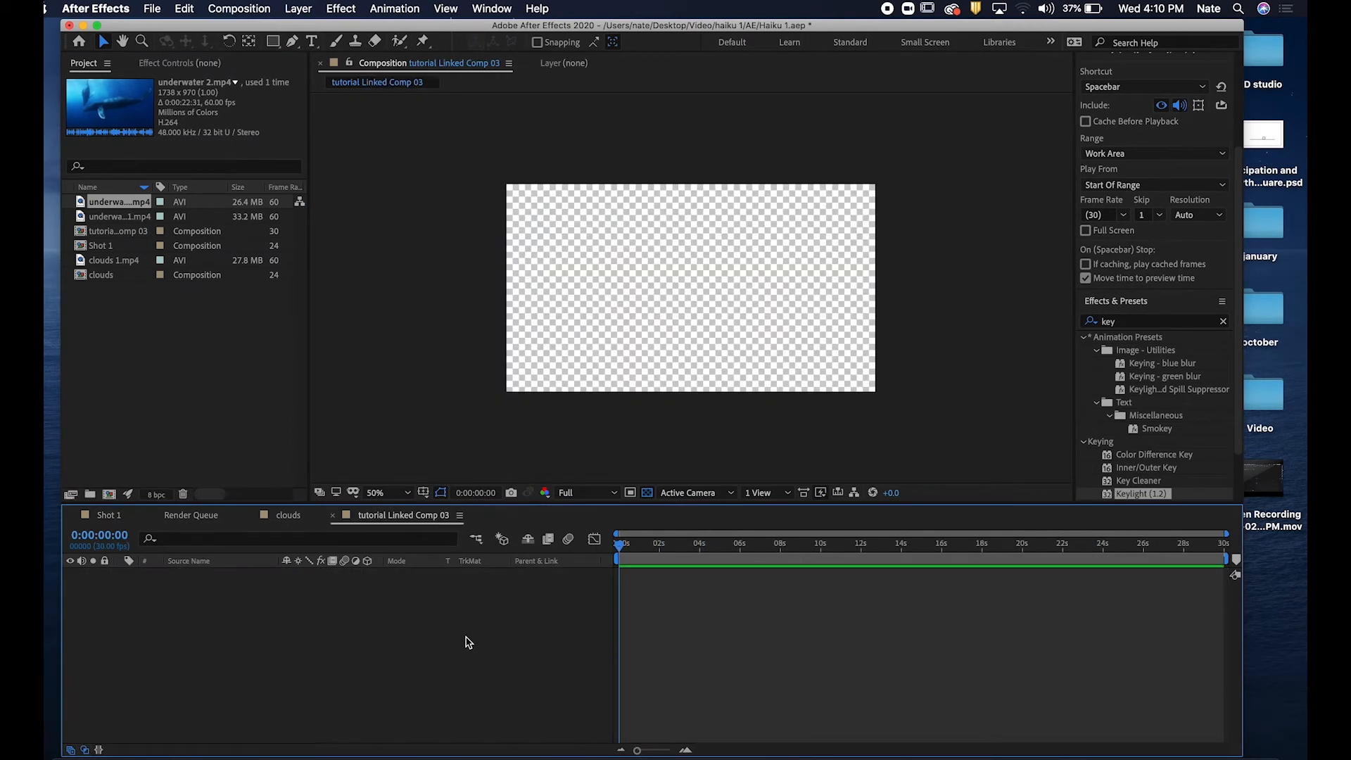
key("super+v")
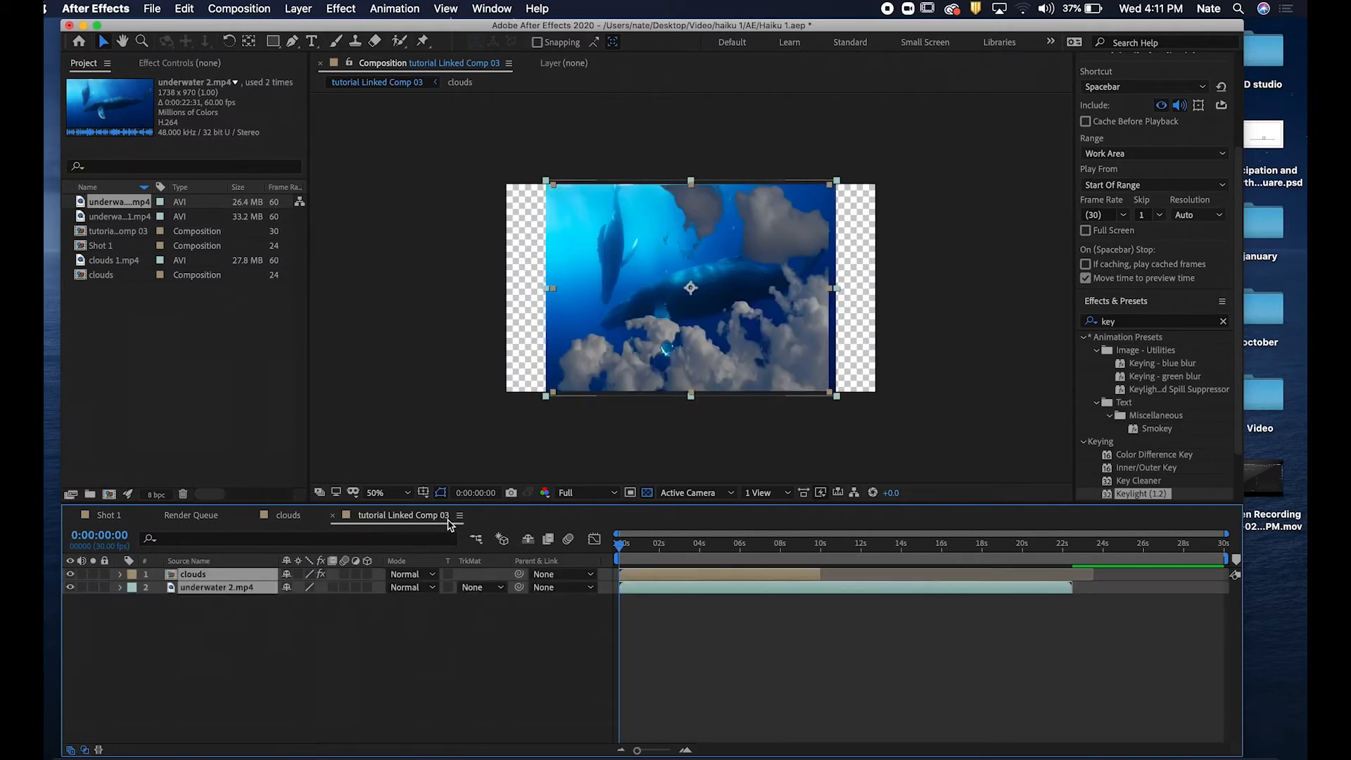
Scrub the pasted layers and undo the paste.
left_click_drag(682, 553, 542, 552)
left_click_drag(662, 553, 701, 553)
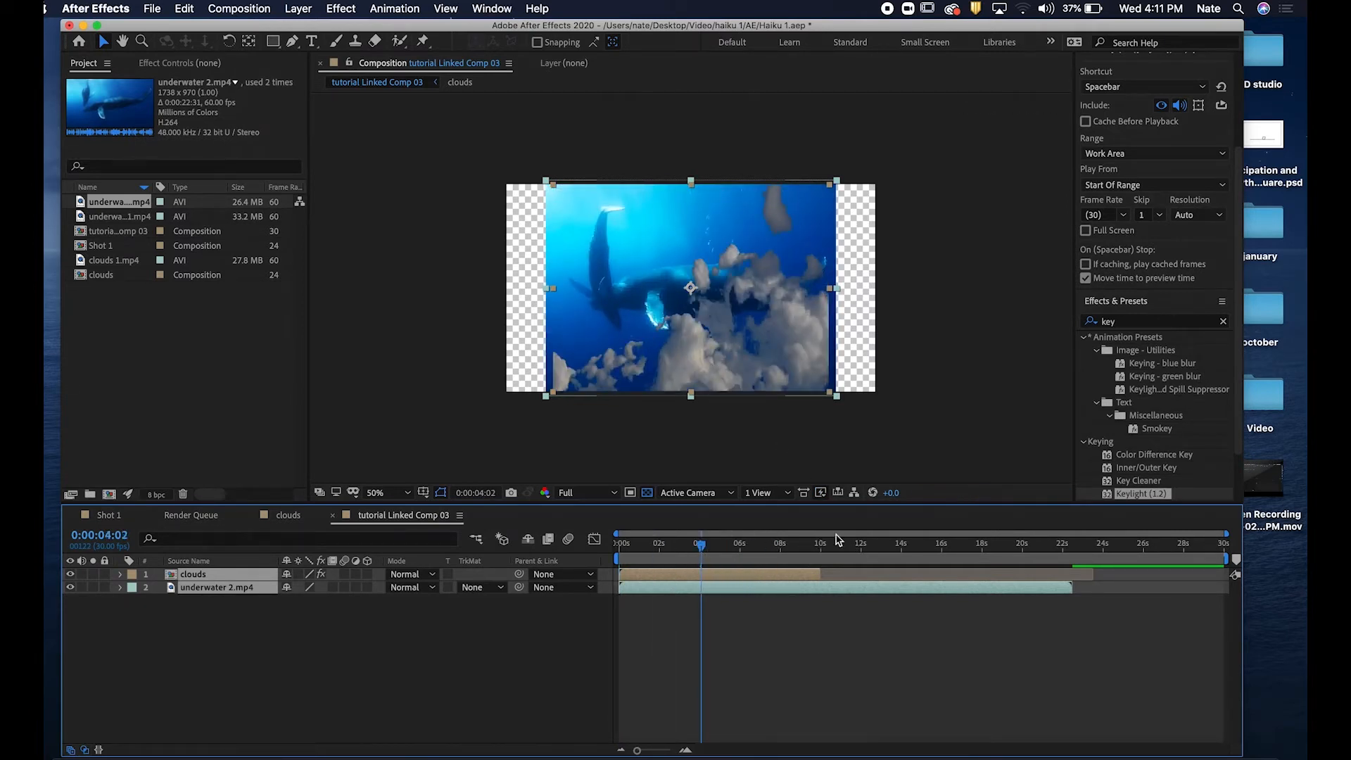
key("super+z")
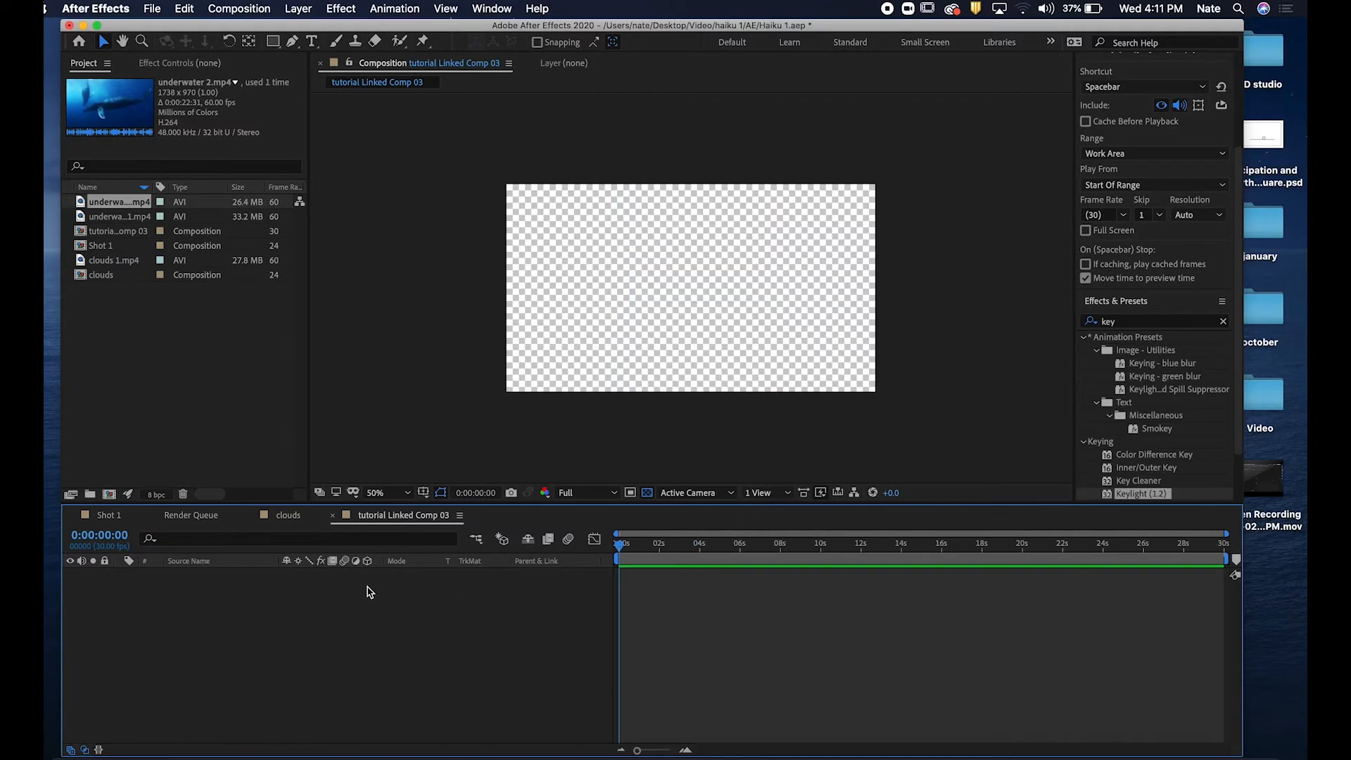
Add underwater 2.mp4 to tutorial Linked Comp 03 and delete the layer again.
left_click(159, 297)
left_click(122, 205)
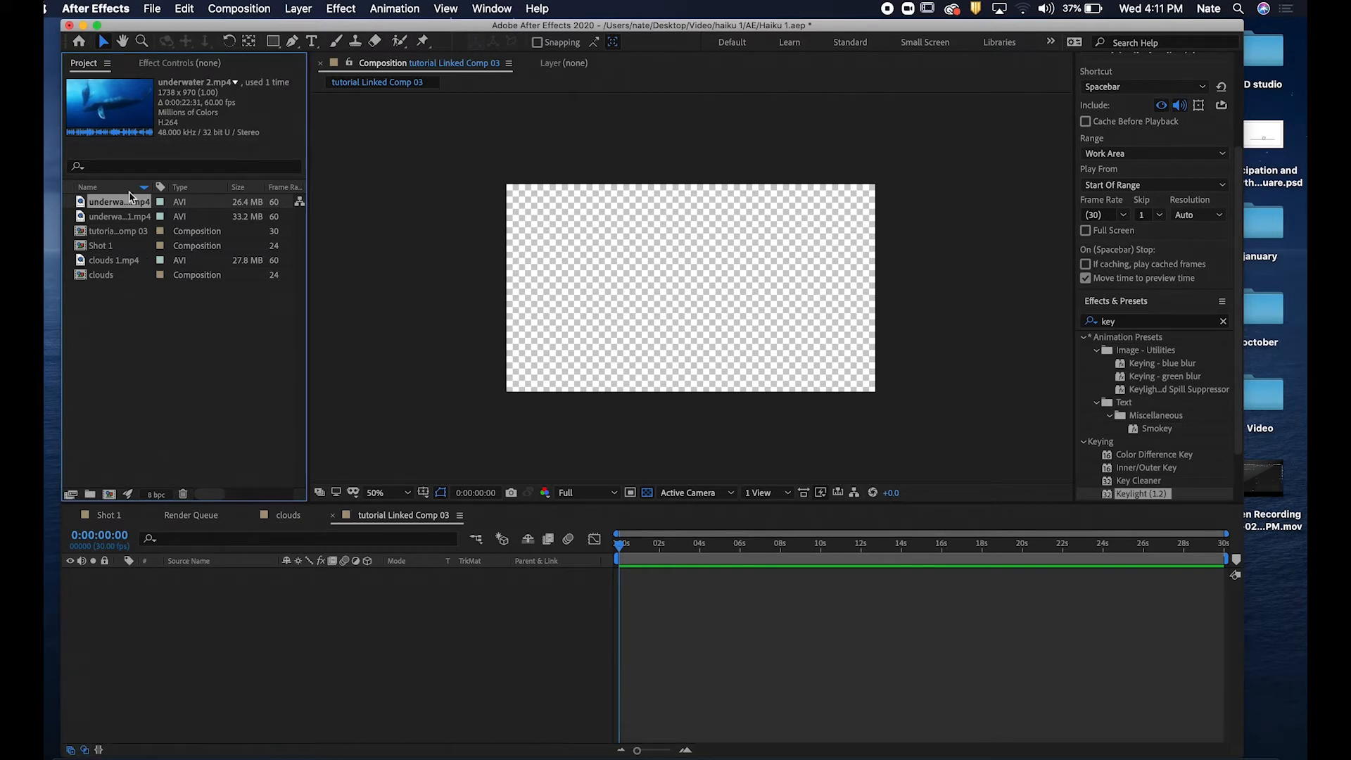
left_click_drag(123, 203, 495, 607)
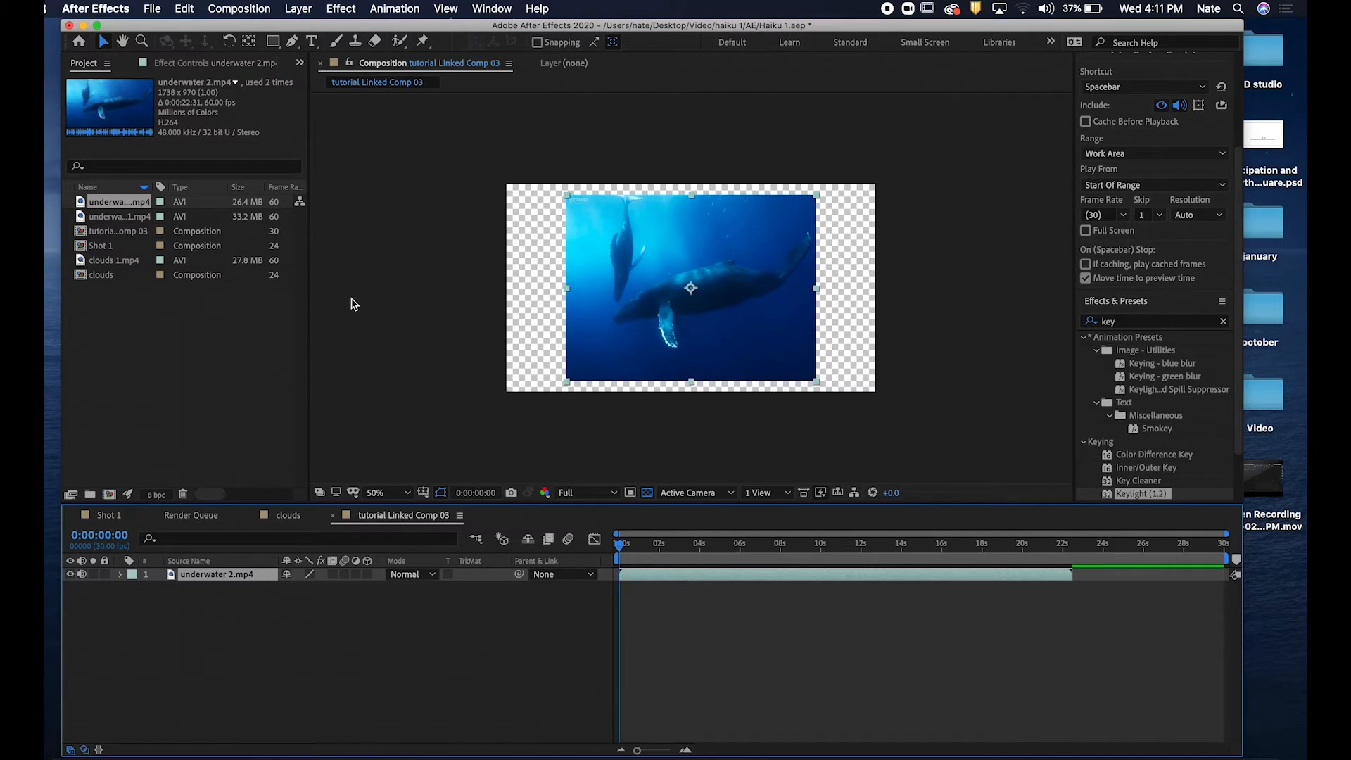
key("Delete")
Add underwater 1.mp4 as a layer in tutorial Linked Comp 03.
left_click(141, 220)
left_click_drag(143, 224, 314, 612)
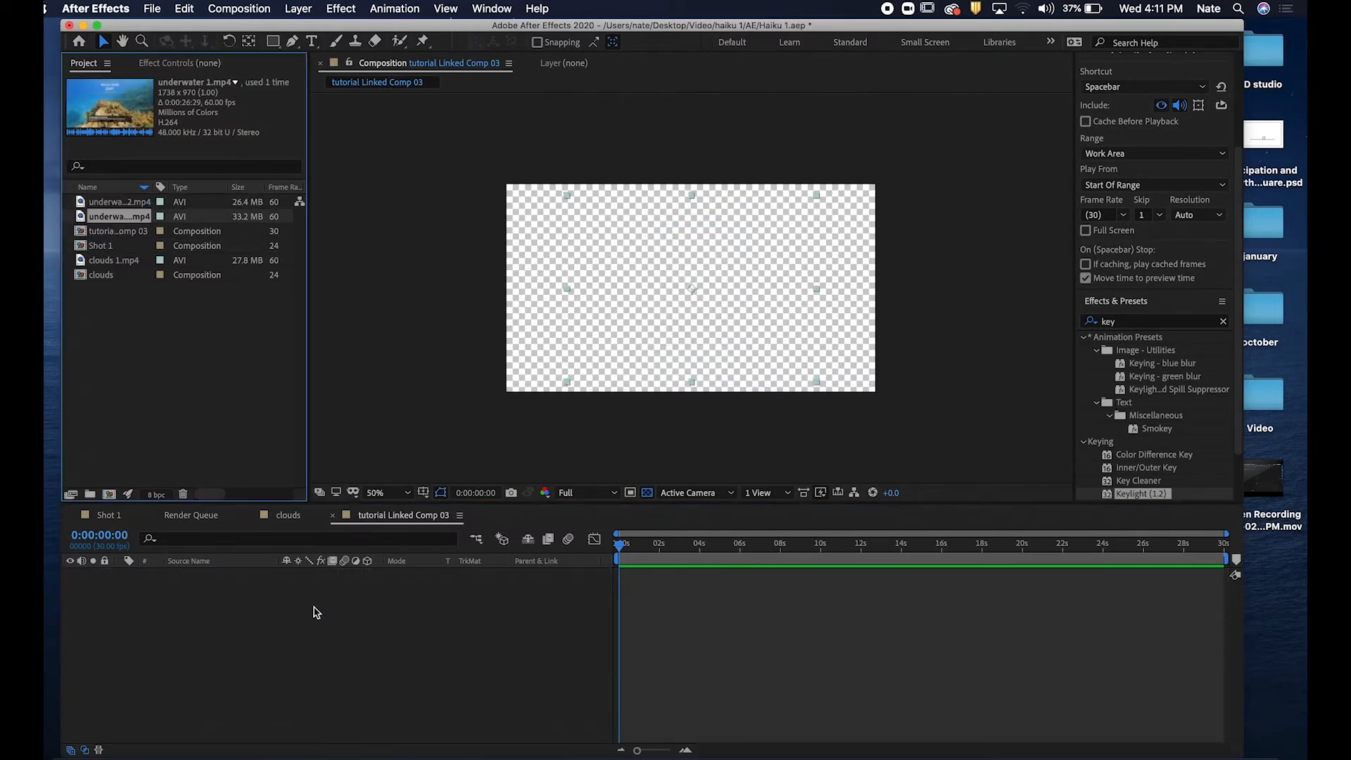
Open the composition settings of tutorial Linked Comp 03 and set the pixel aspect ratio to D1/DV NTSC (0.91).
left_click(460, 516)
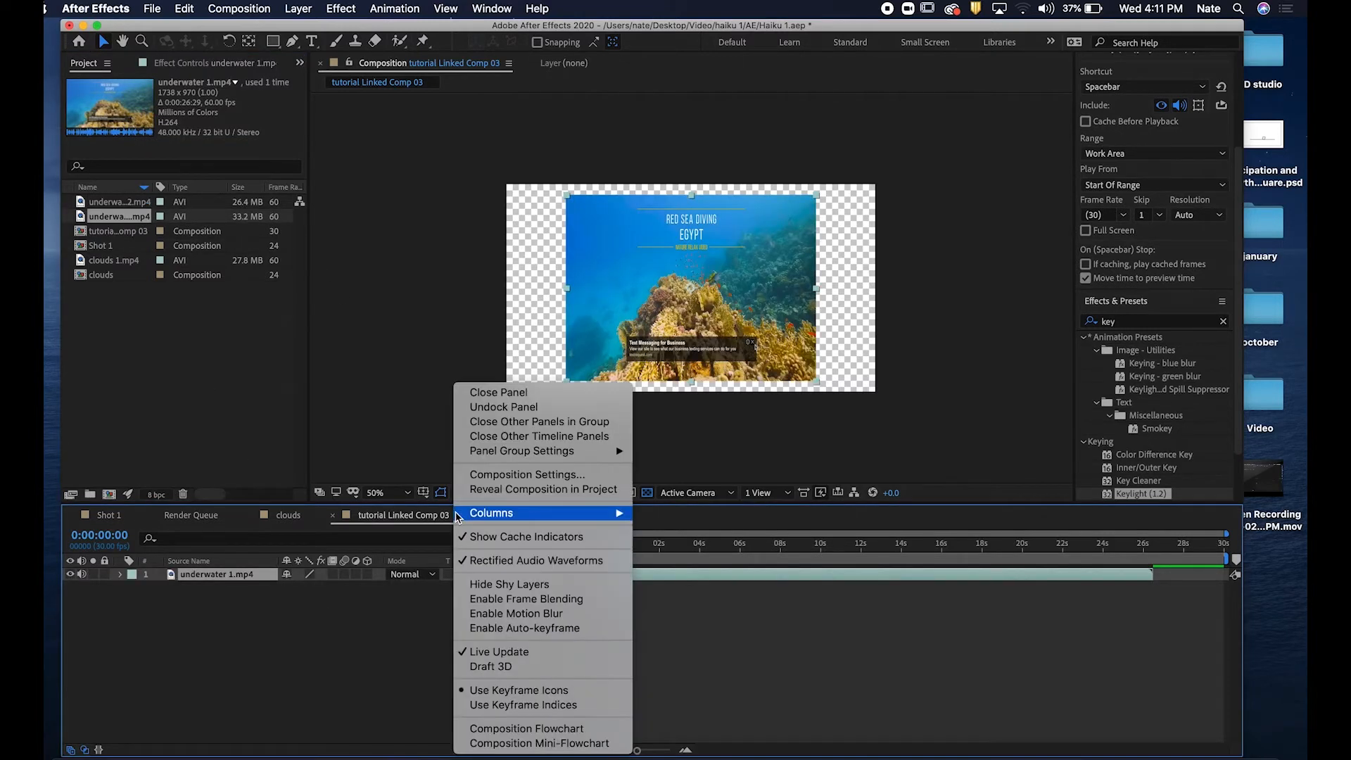
left_click(533, 476)
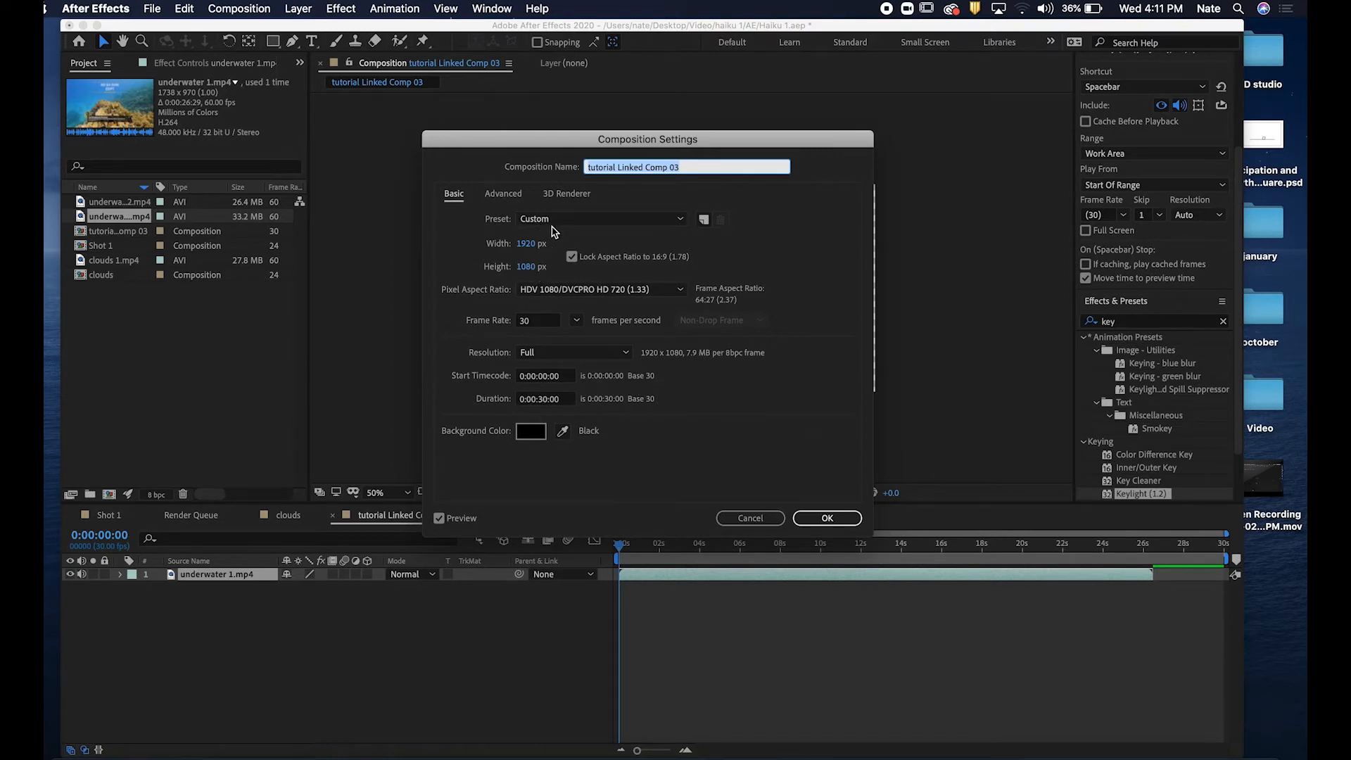
left_click(497, 201)
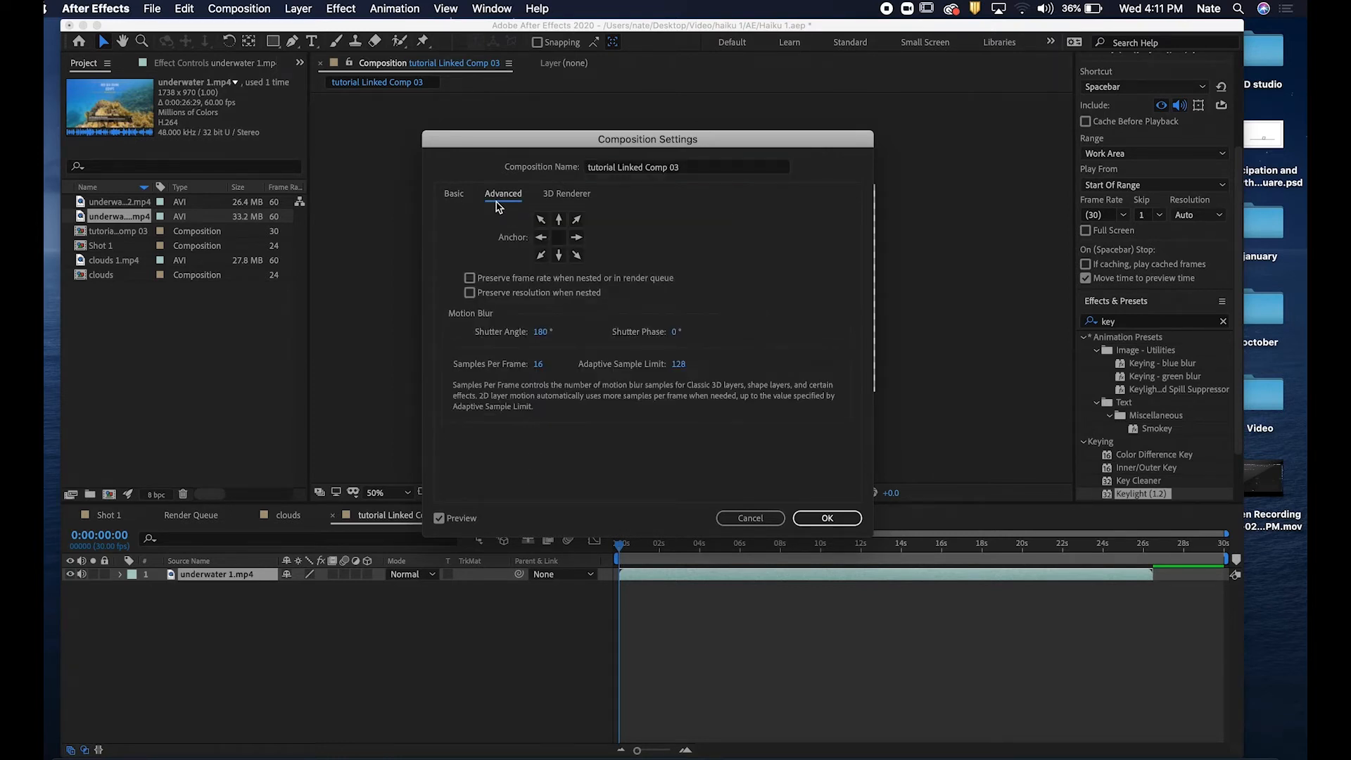
left_click(549, 199)
left_click(459, 200)
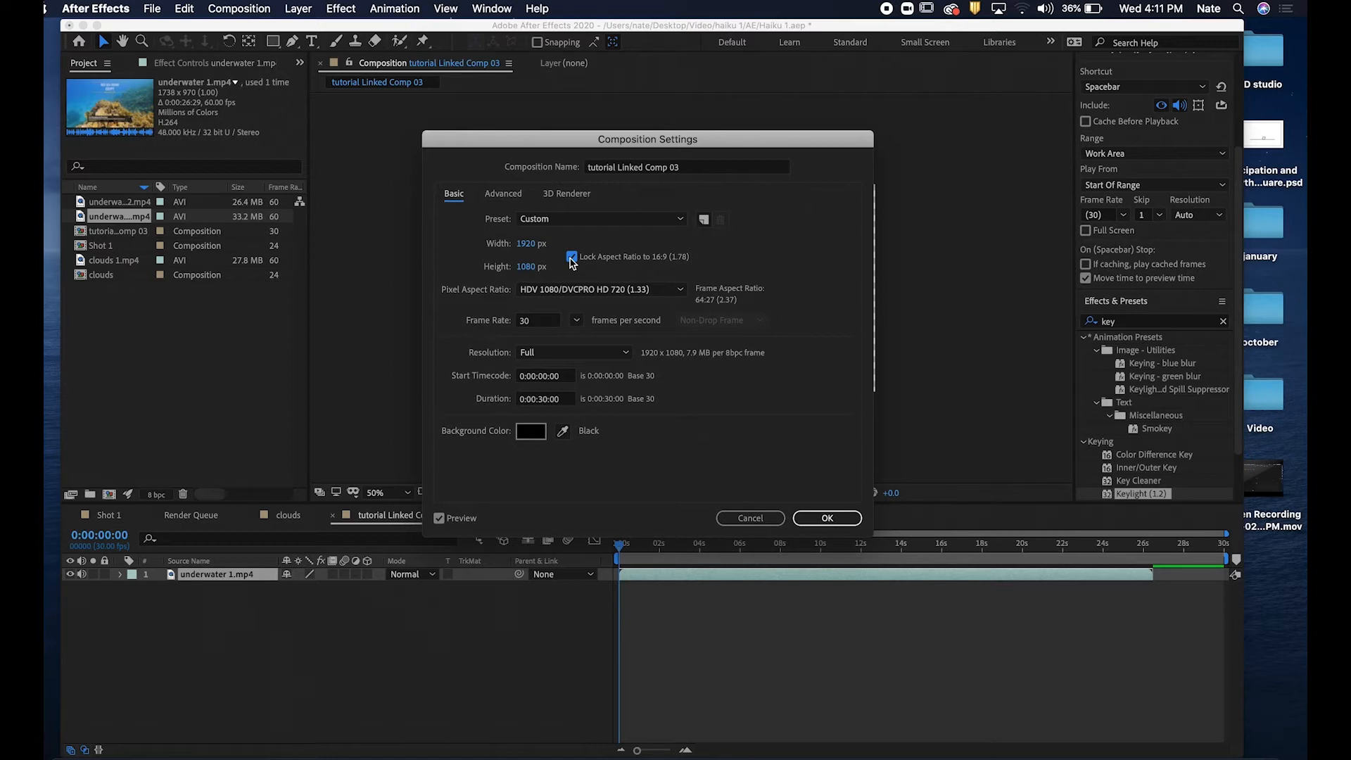
left_click(652, 291)
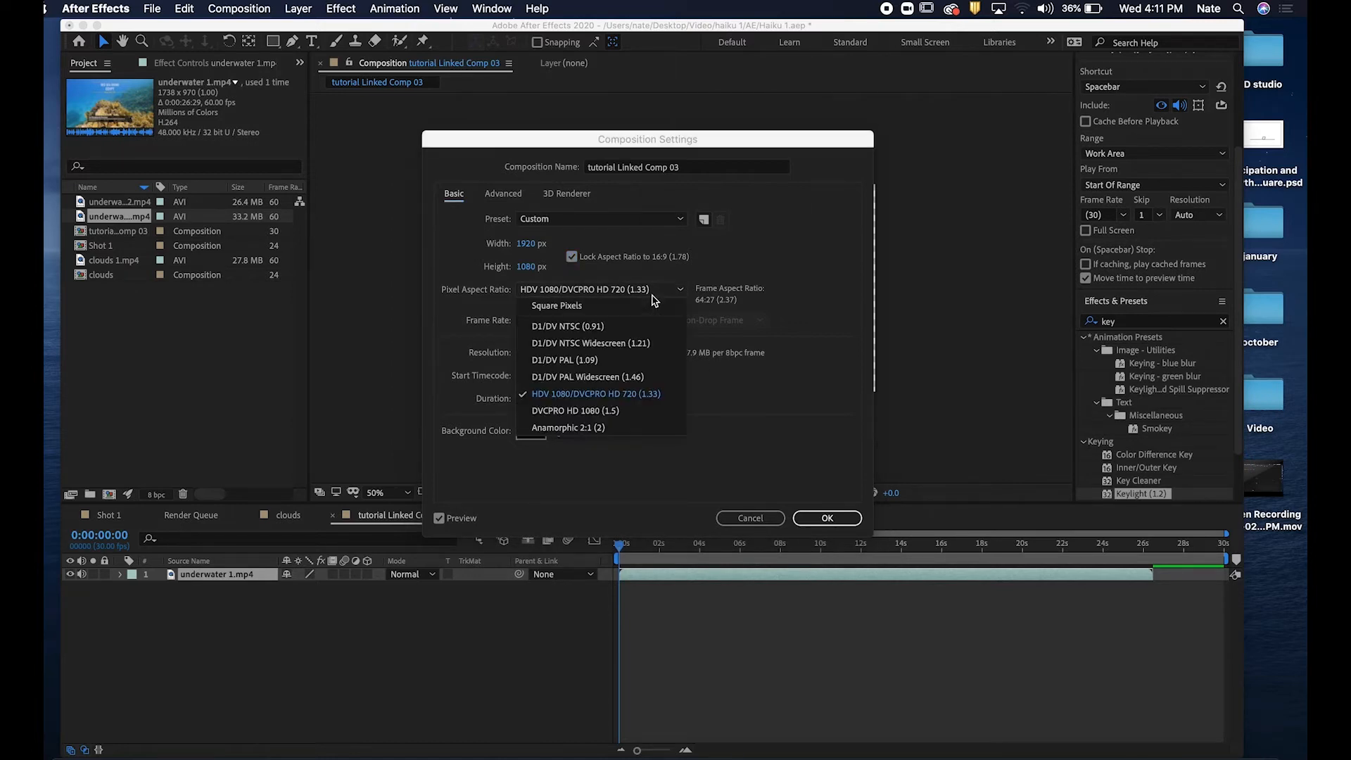
left_click(635, 327)
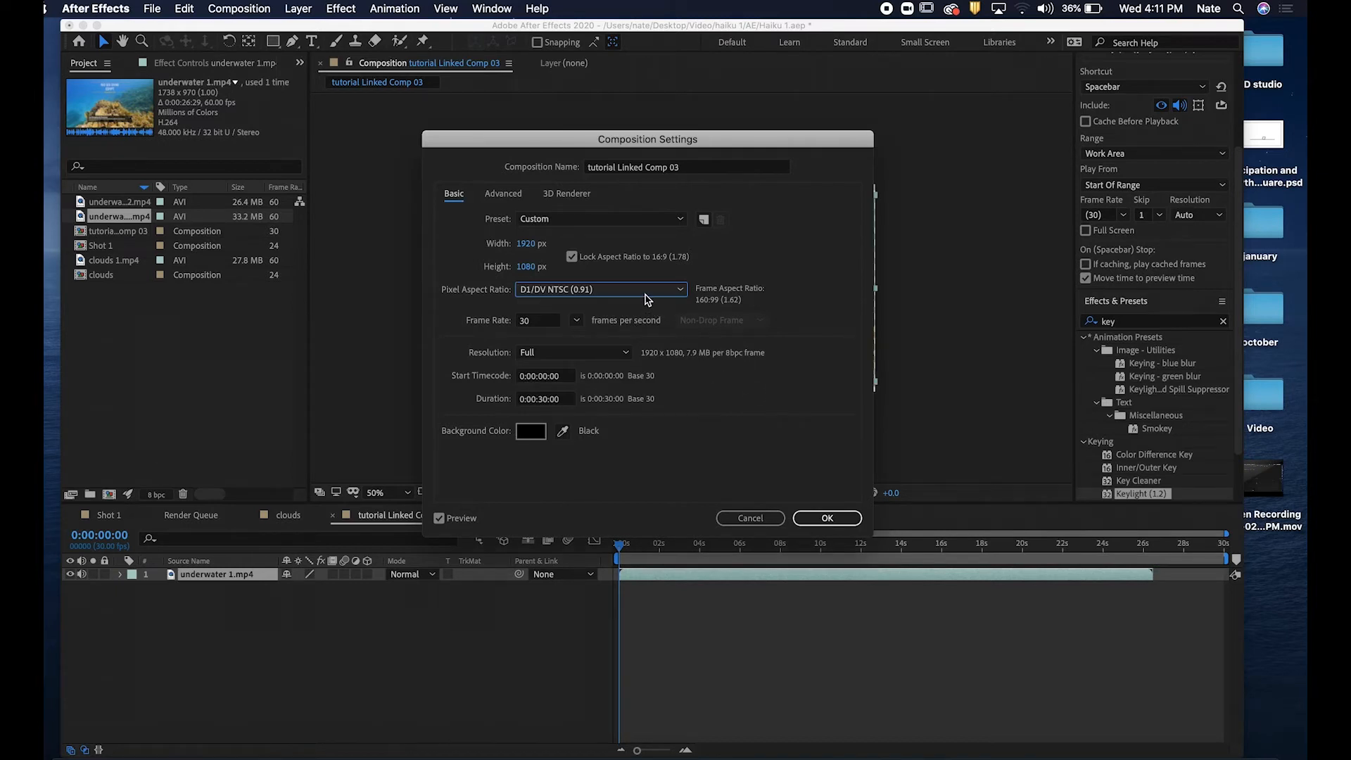
left_click(848, 521)
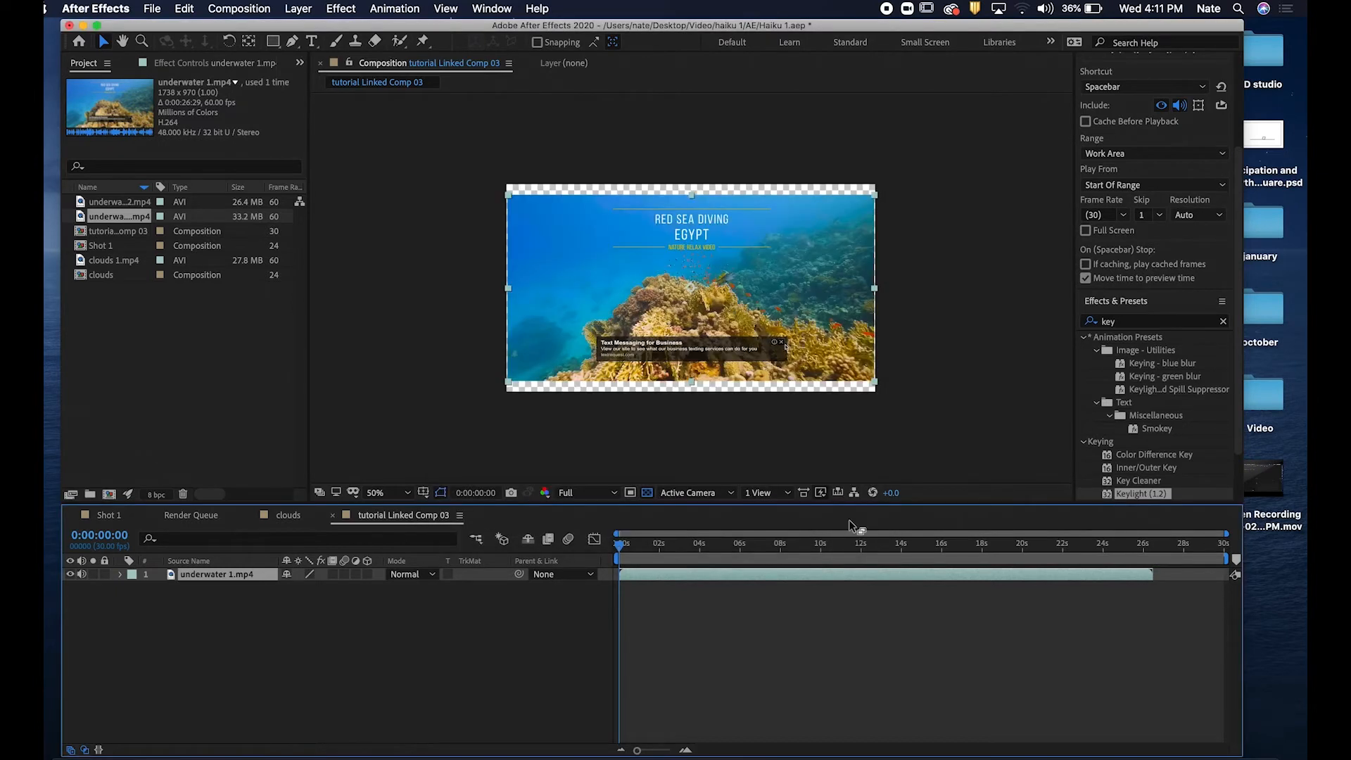
Change the composition's pixel aspect ratio back to Square Pixels and return the playhead to the start.
left_click(460, 516)
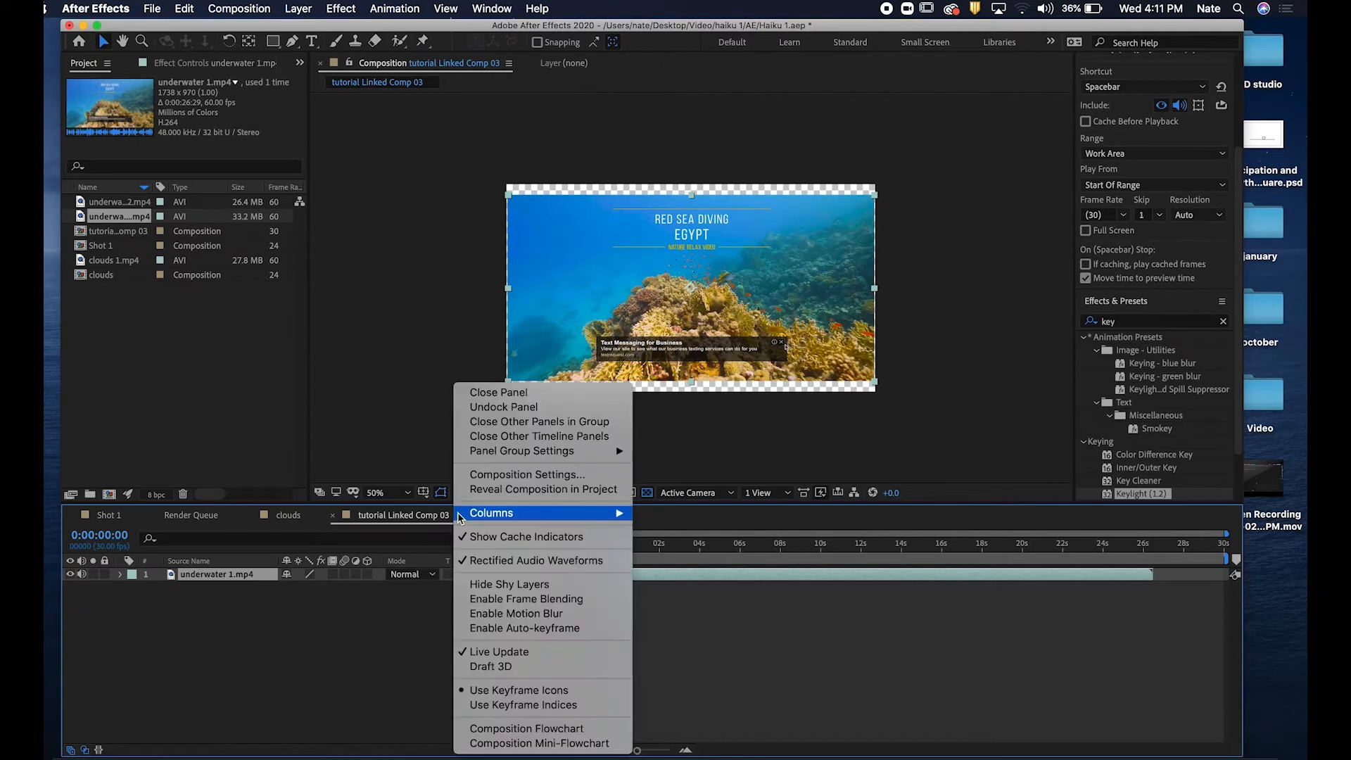
left_click(528, 474)
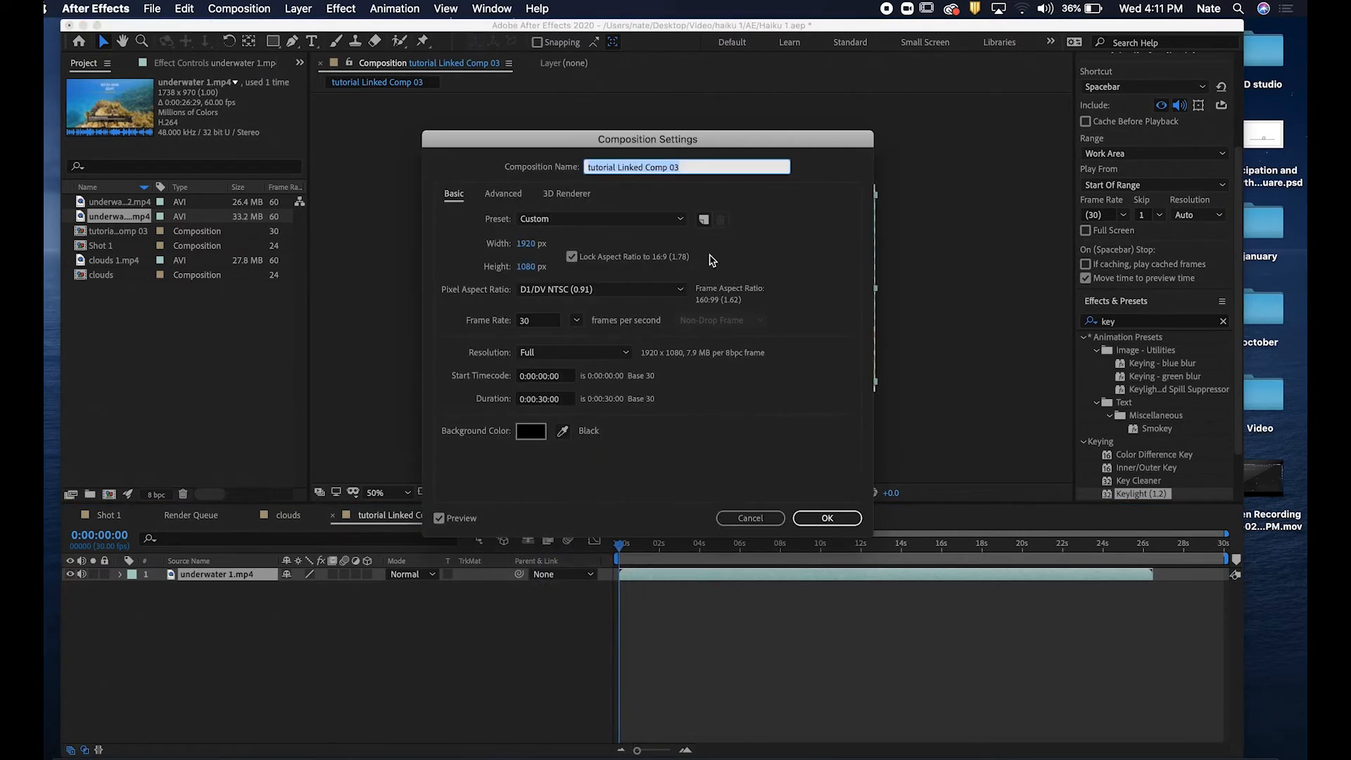
left_click(660, 292)
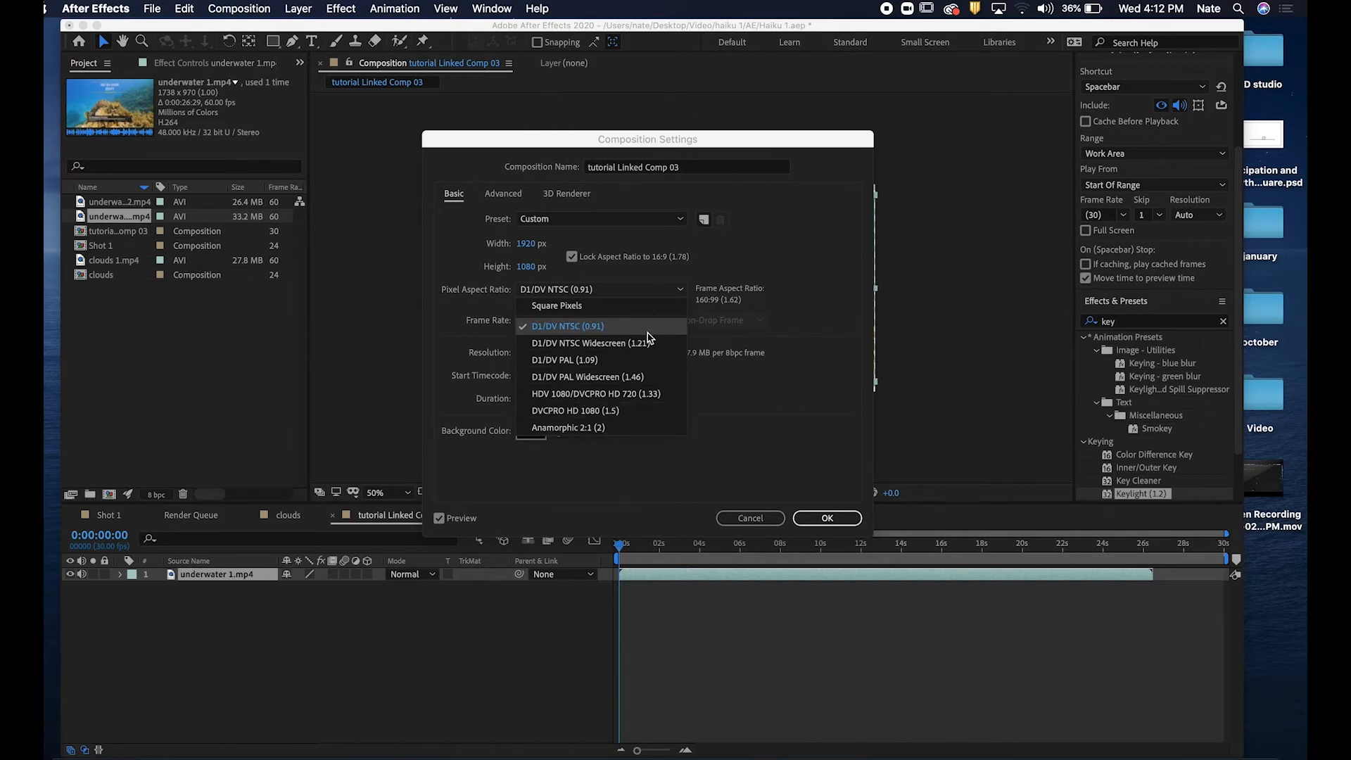
left_click(800, 351)
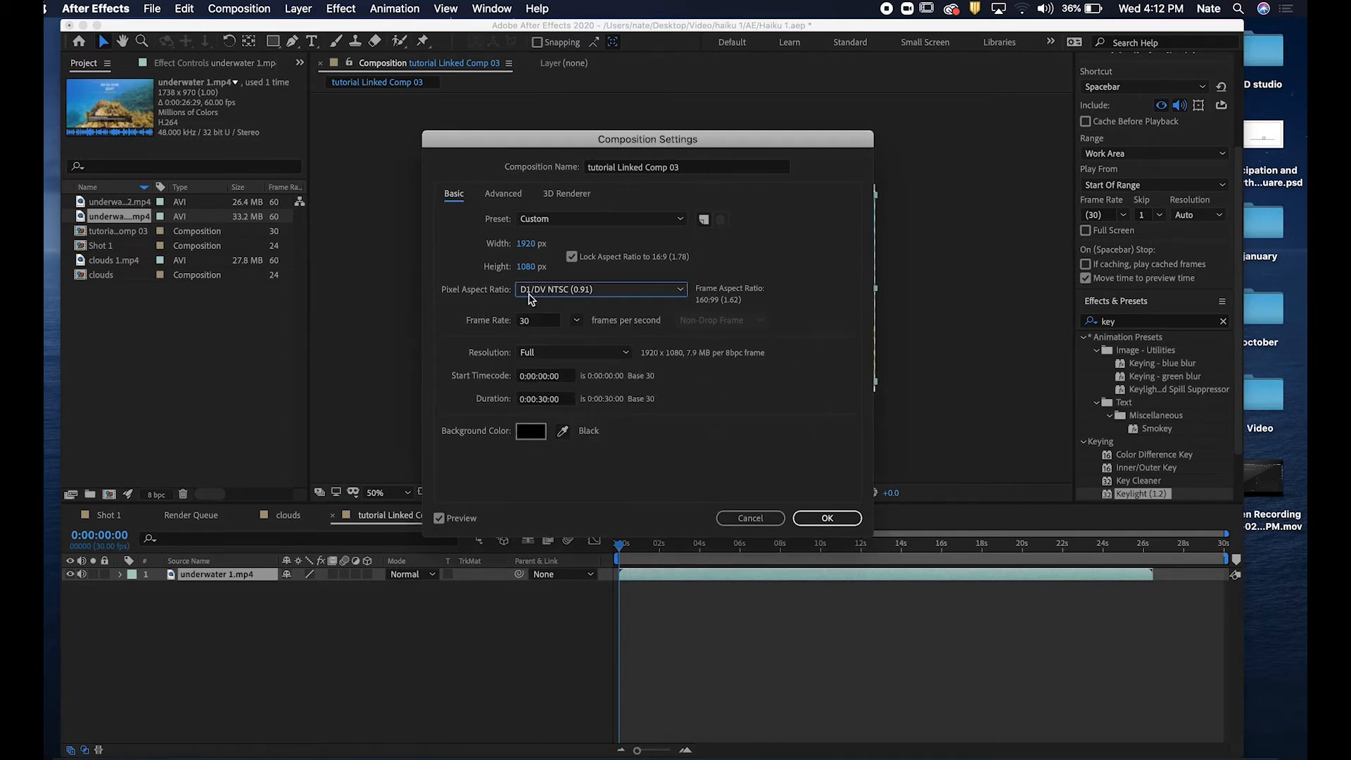
left_click(600, 293)
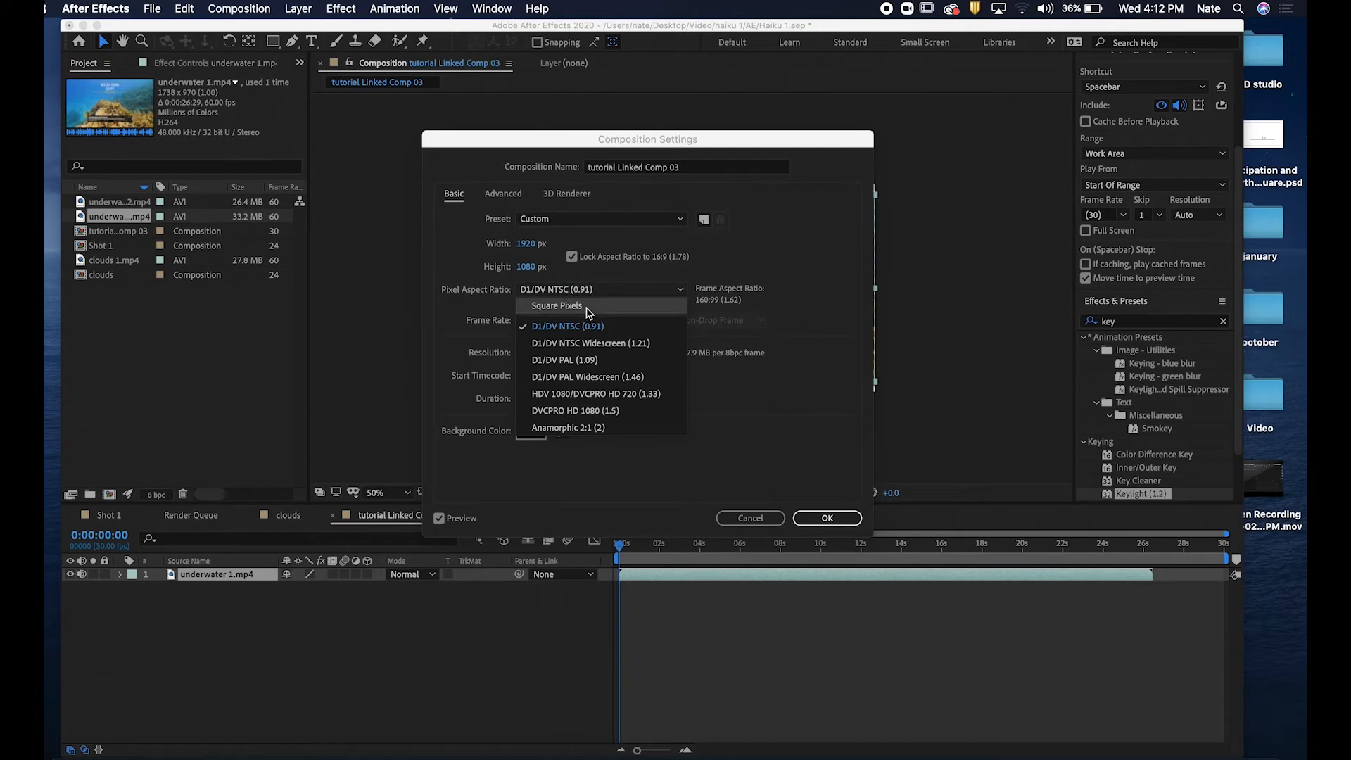
left_click(589, 307)
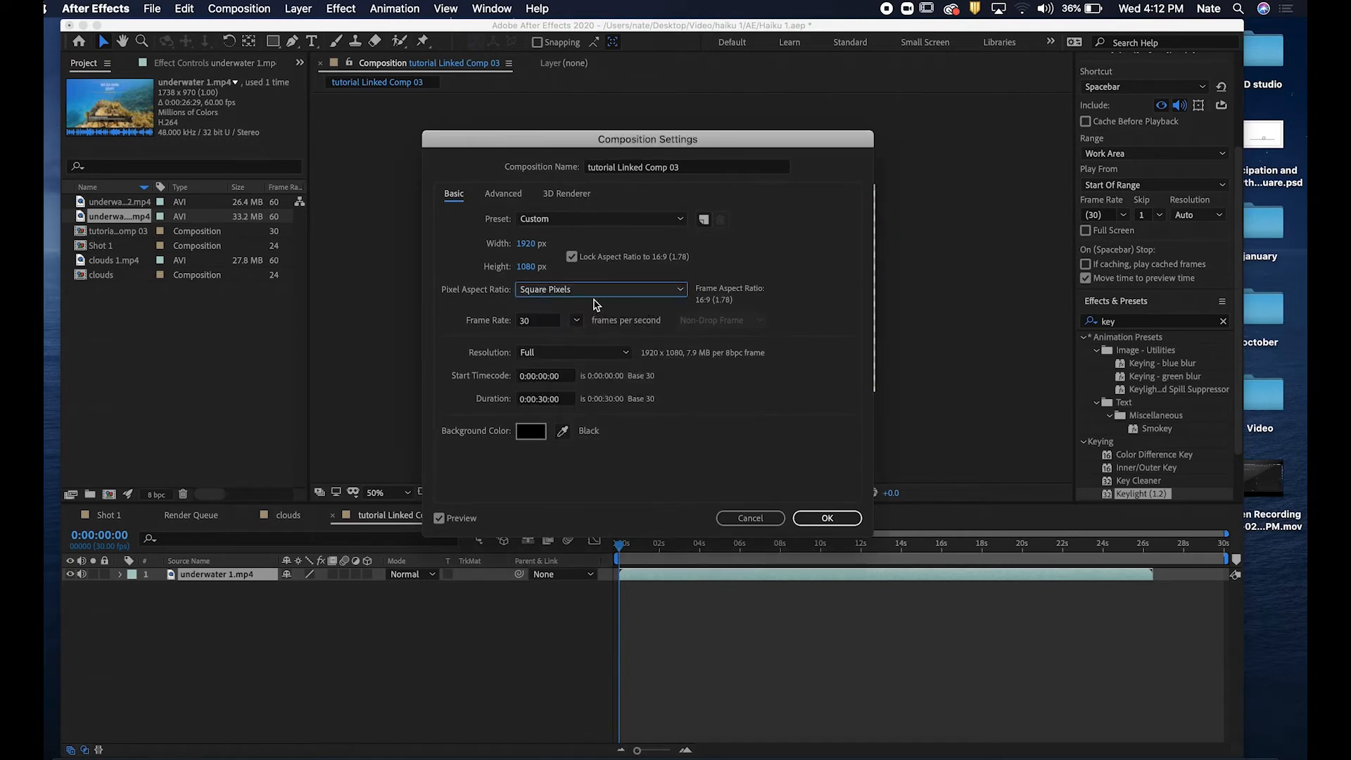
left_click(822, 519)
left_click_drag(666, 548, 590, 543)
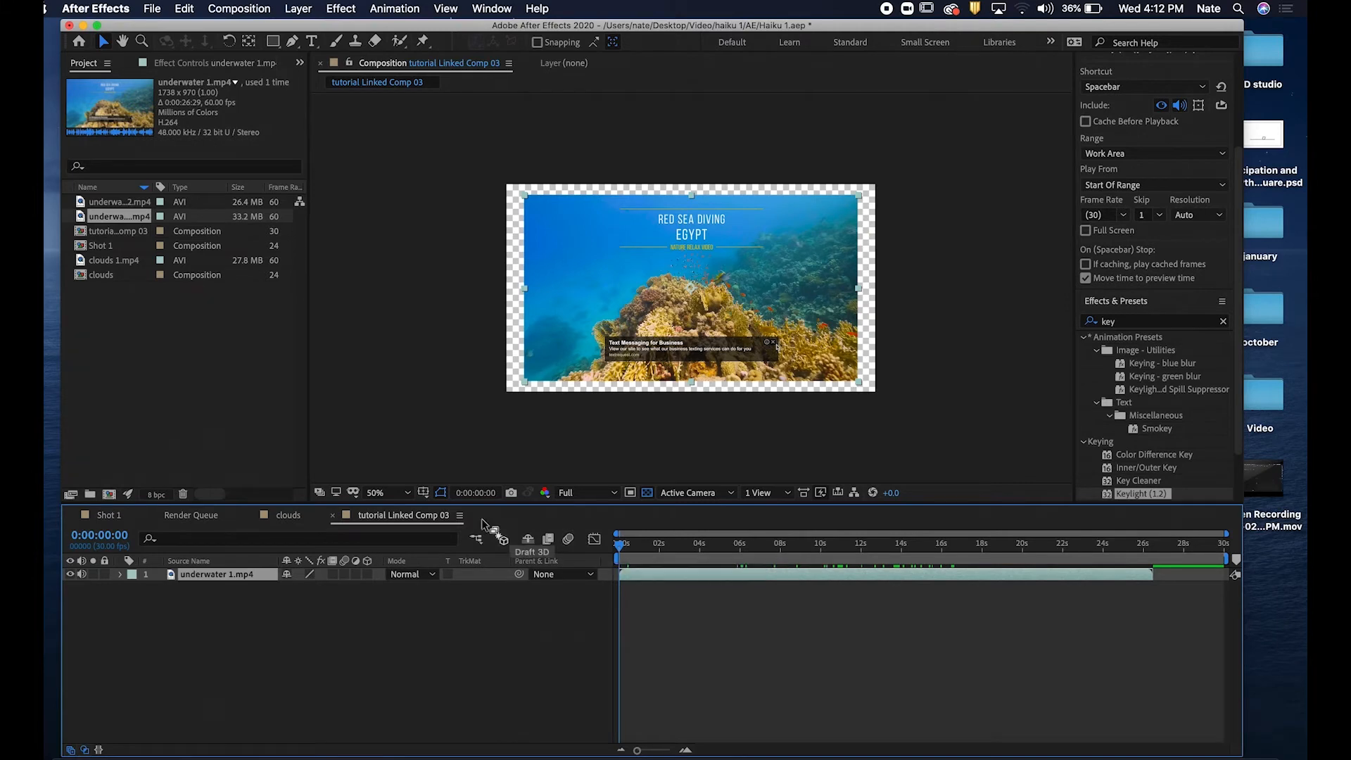
Set the composition's pixel aspect ratio to D1/DV NTSC (0.91) again in the composition settings.
left_click(461, 516)
left_click(521, 473)
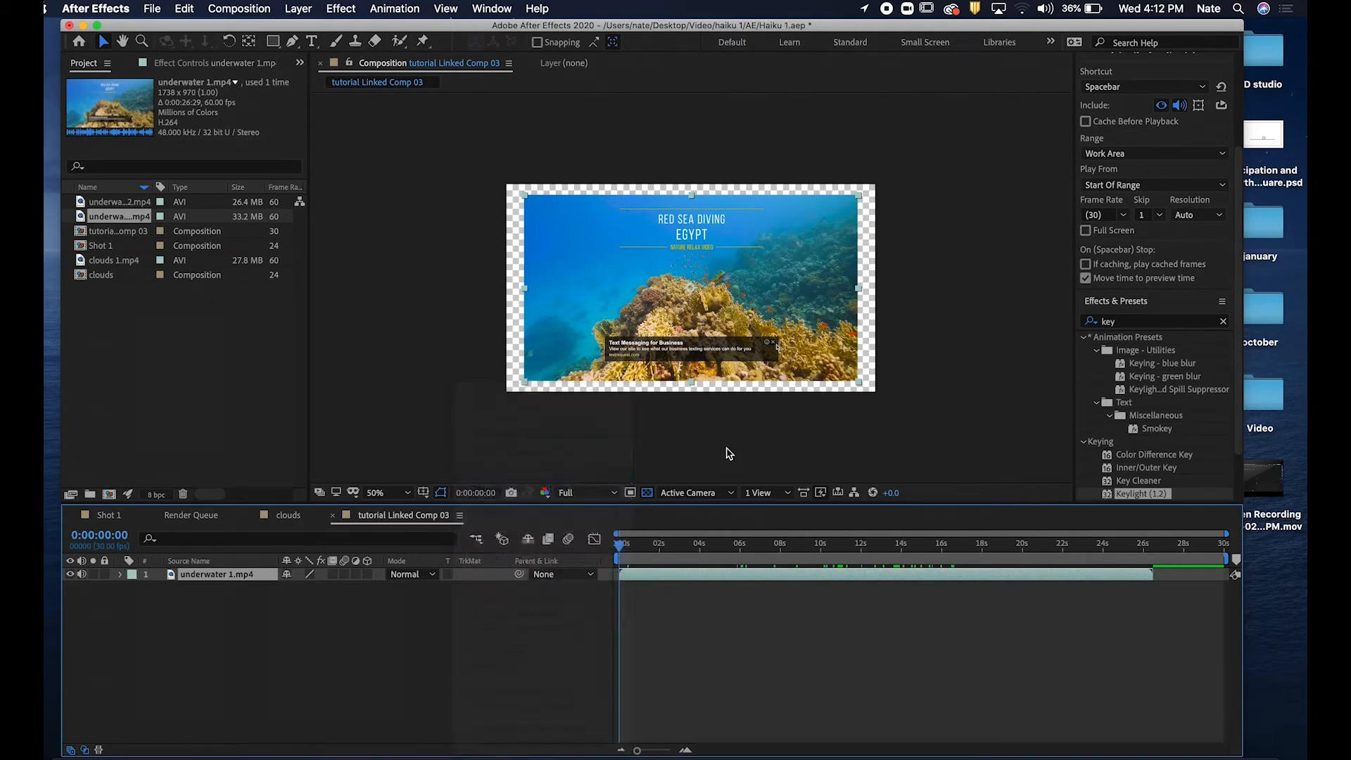
left_click(581, 290)
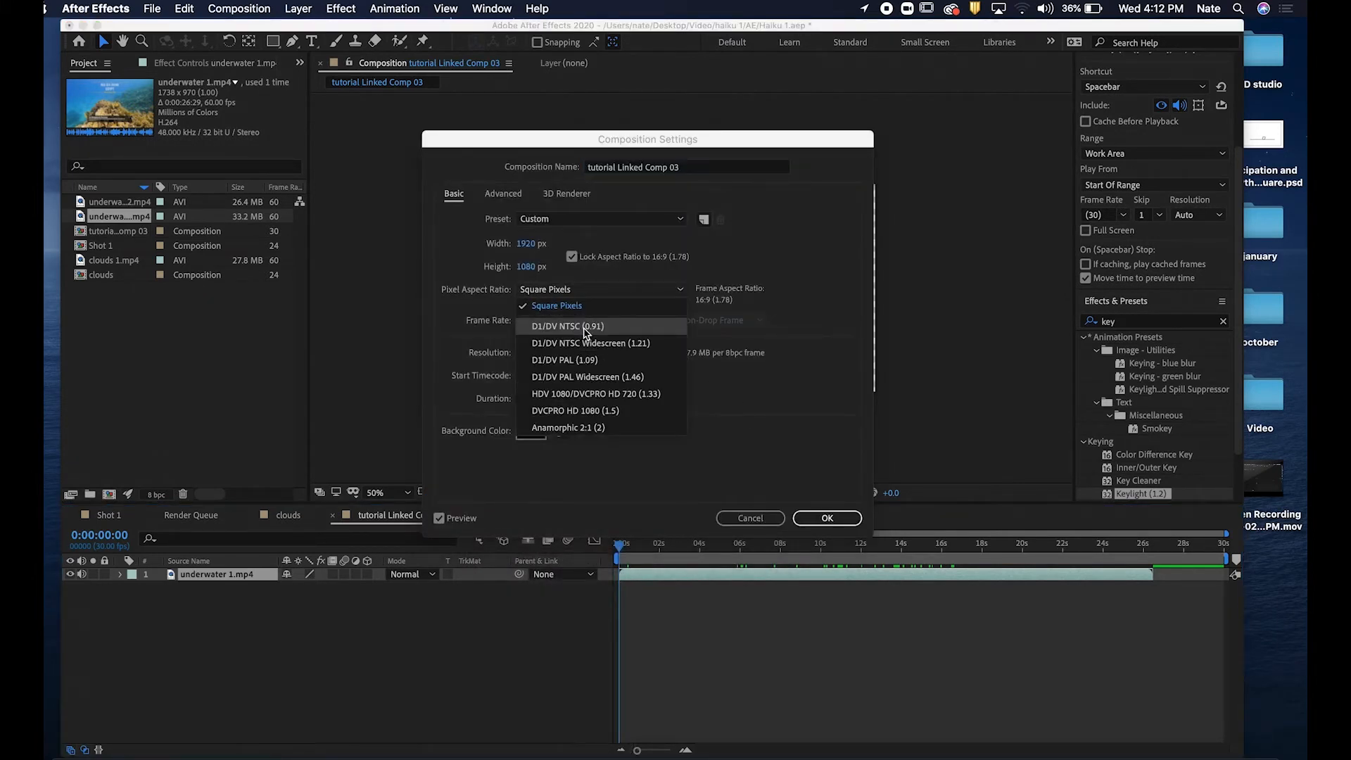
left_click(584, 327)
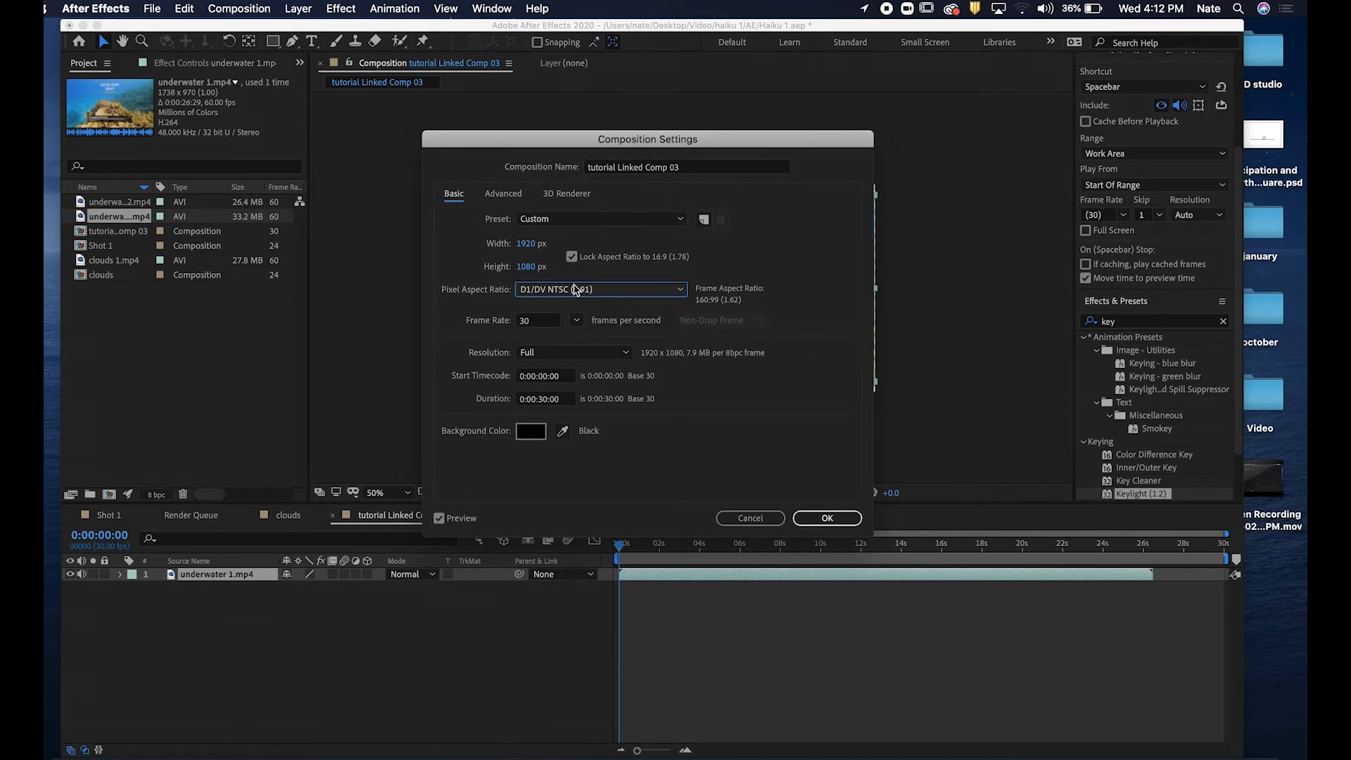
left_click(674, 295)
left_click(677, 293)
left_click(678, 293)
left_click(678, 292)
left_click(836, 519)
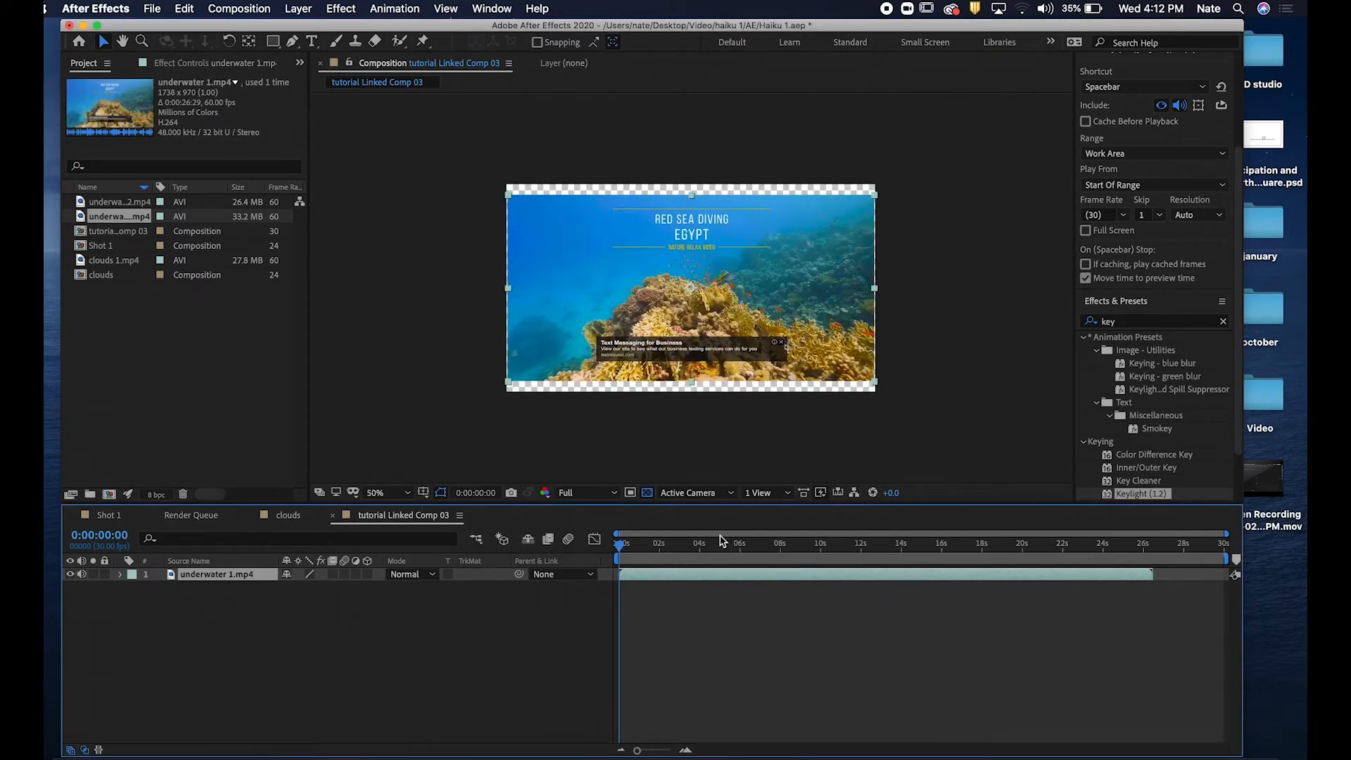
Scrub to about 3:24 and zoom the viewer in and back out to inspect the underwater footage.
left_click_drag(676, 549, 696, 554)
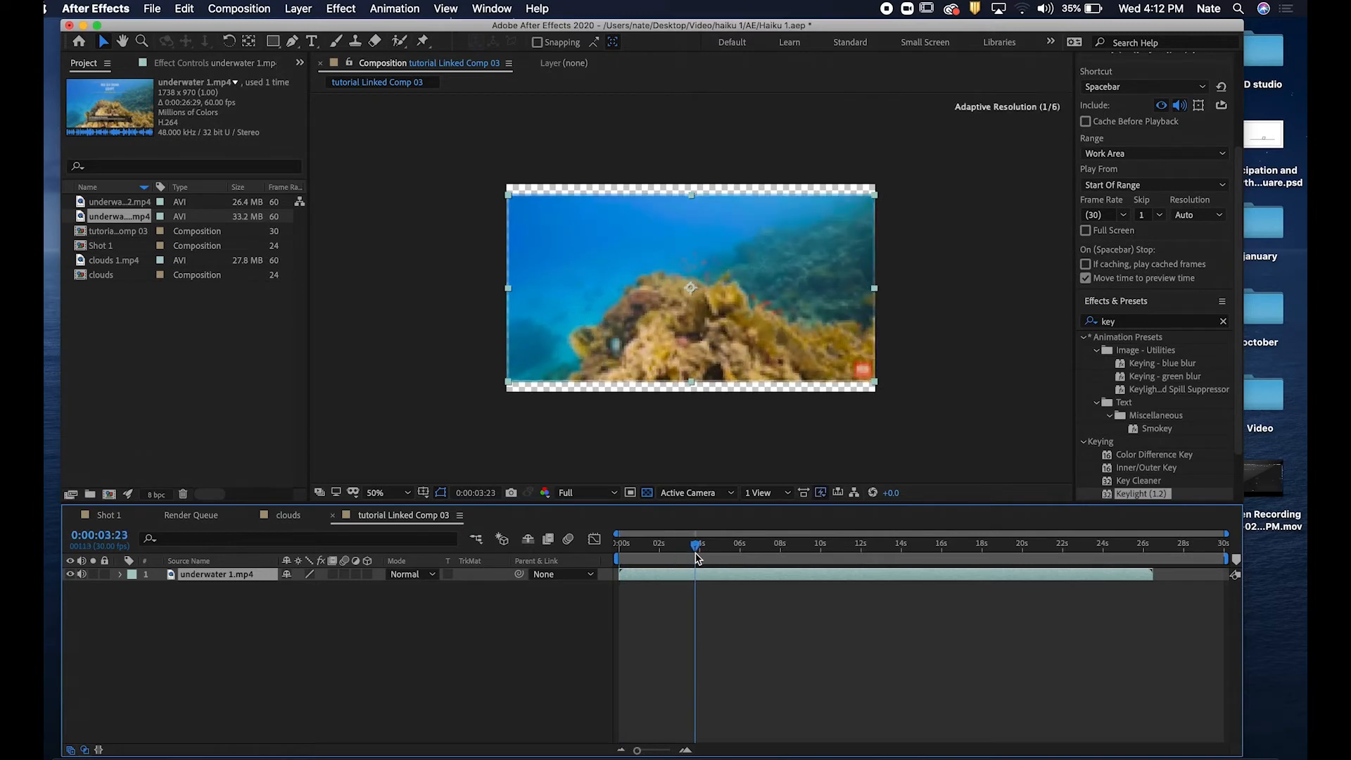
key("period")
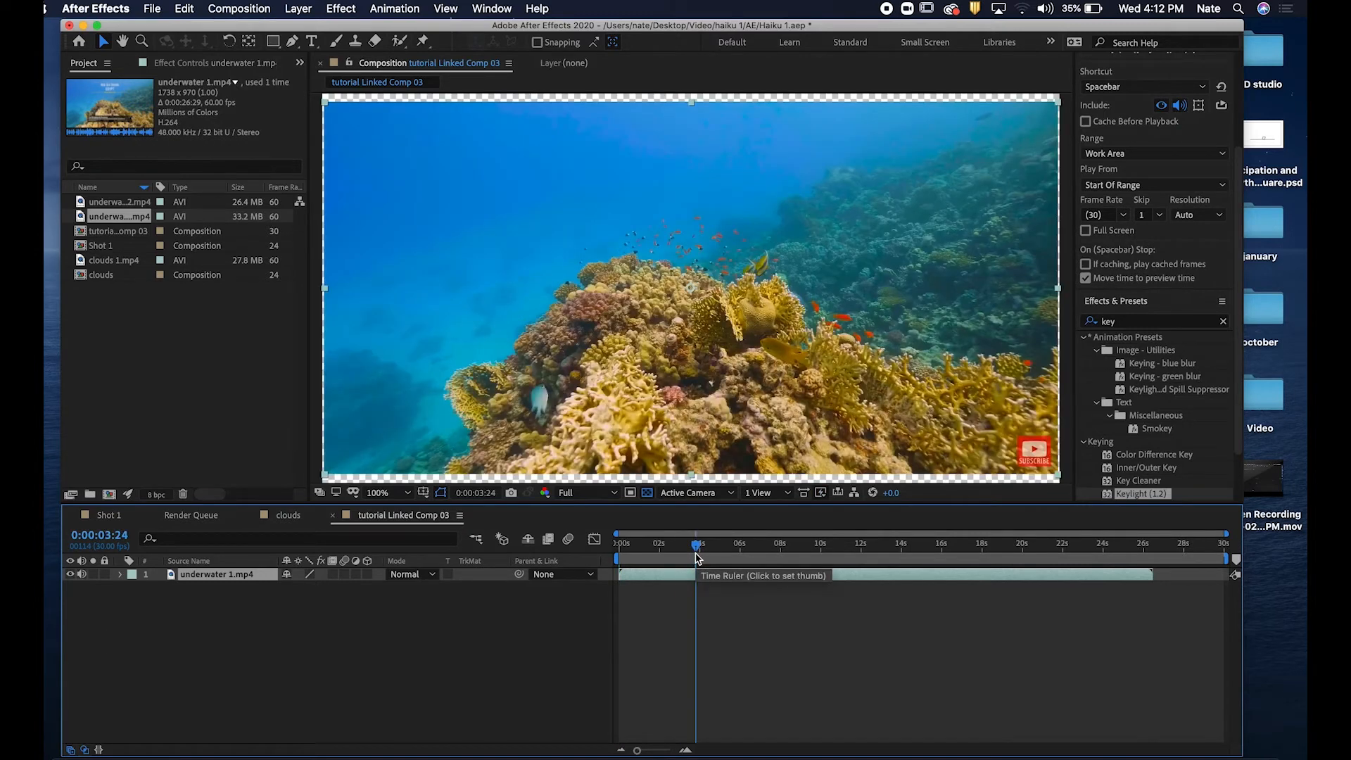
key("comma")
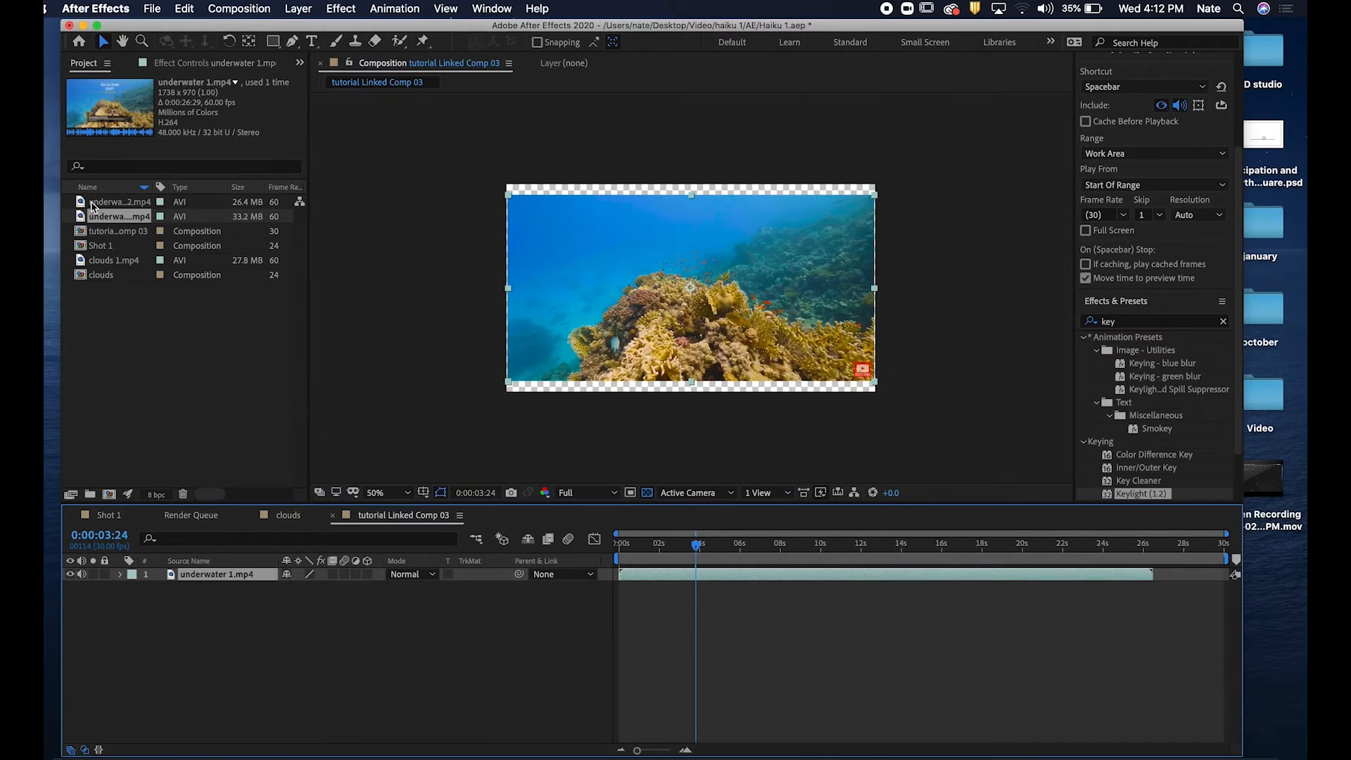
Add underwater 2.mp4 to the composition and move it above the underwater 1.mp4 layer.
left_click_drag(91, 205, 380, 660)
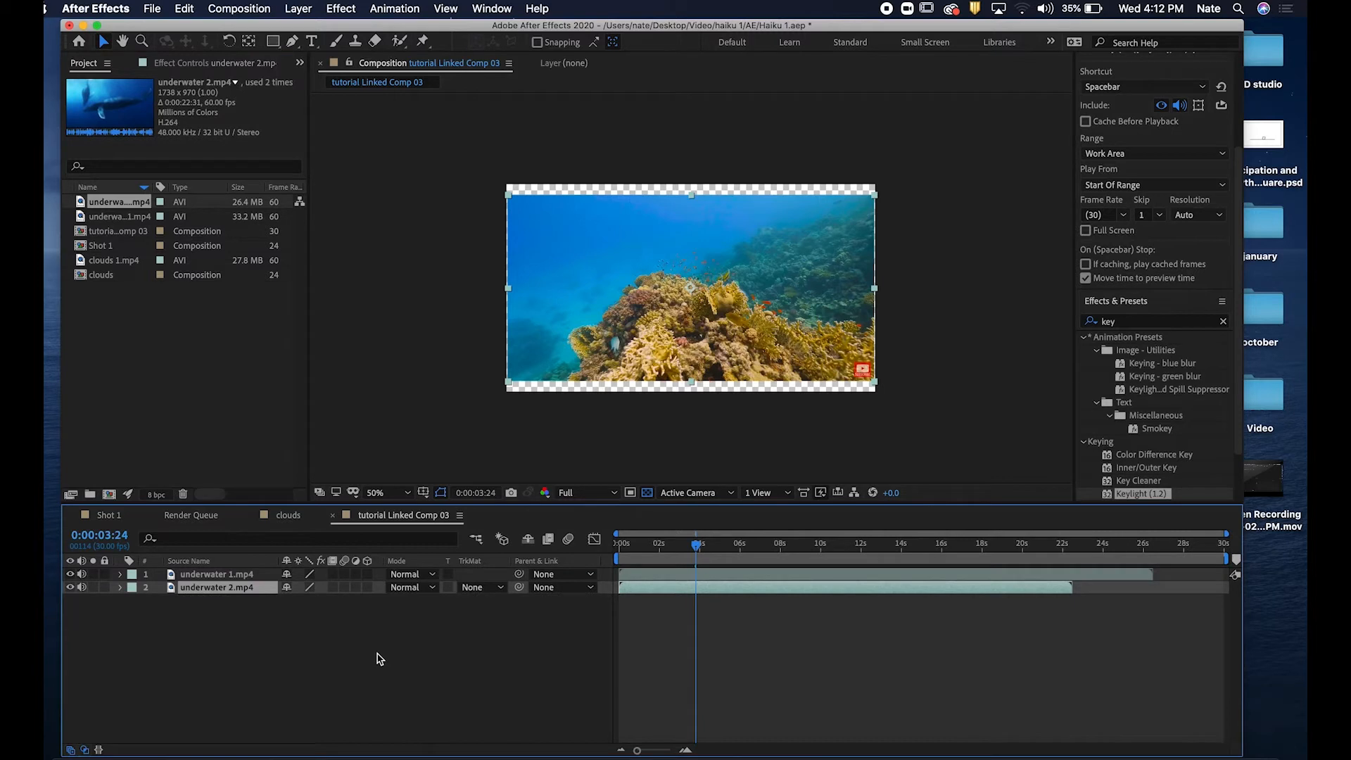
left_click_drag(246, 594, 247, 578)
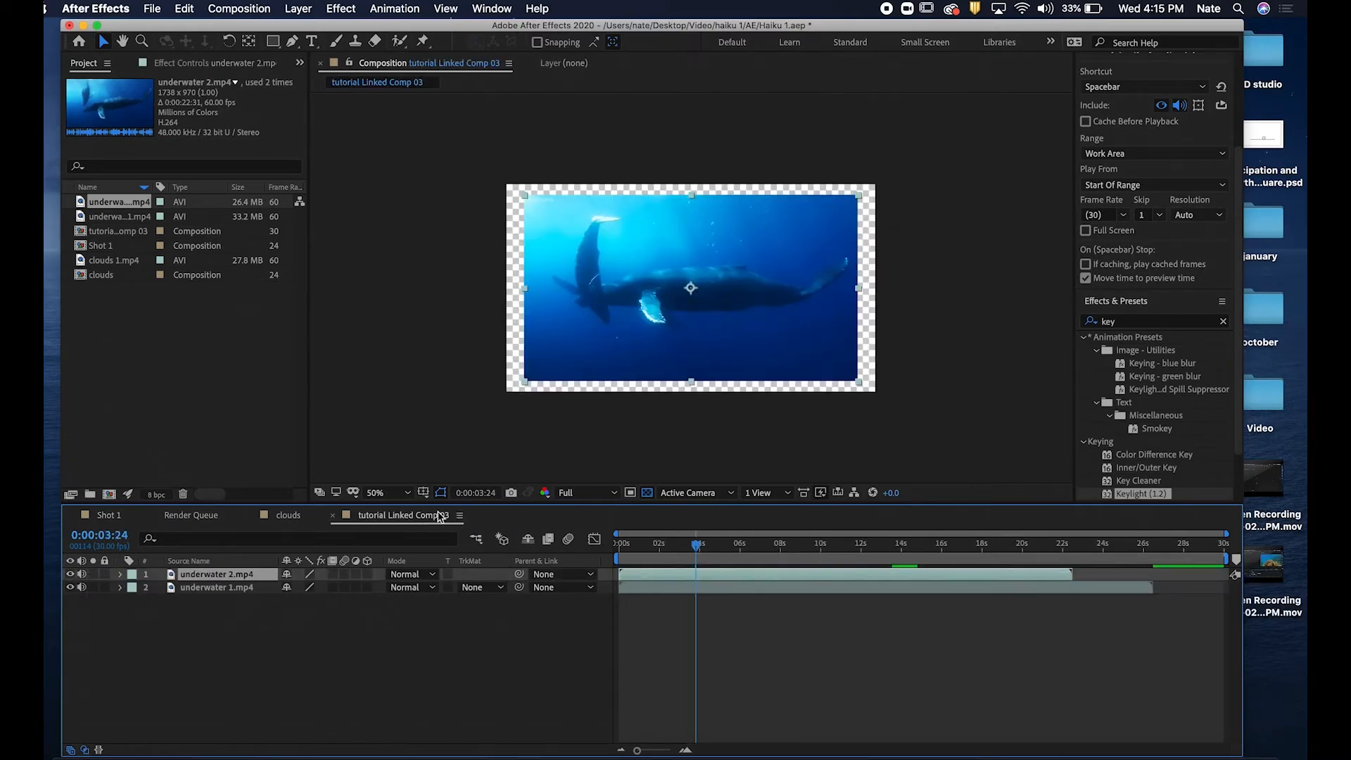
left_click(299, 517)
left_click(209, 518)
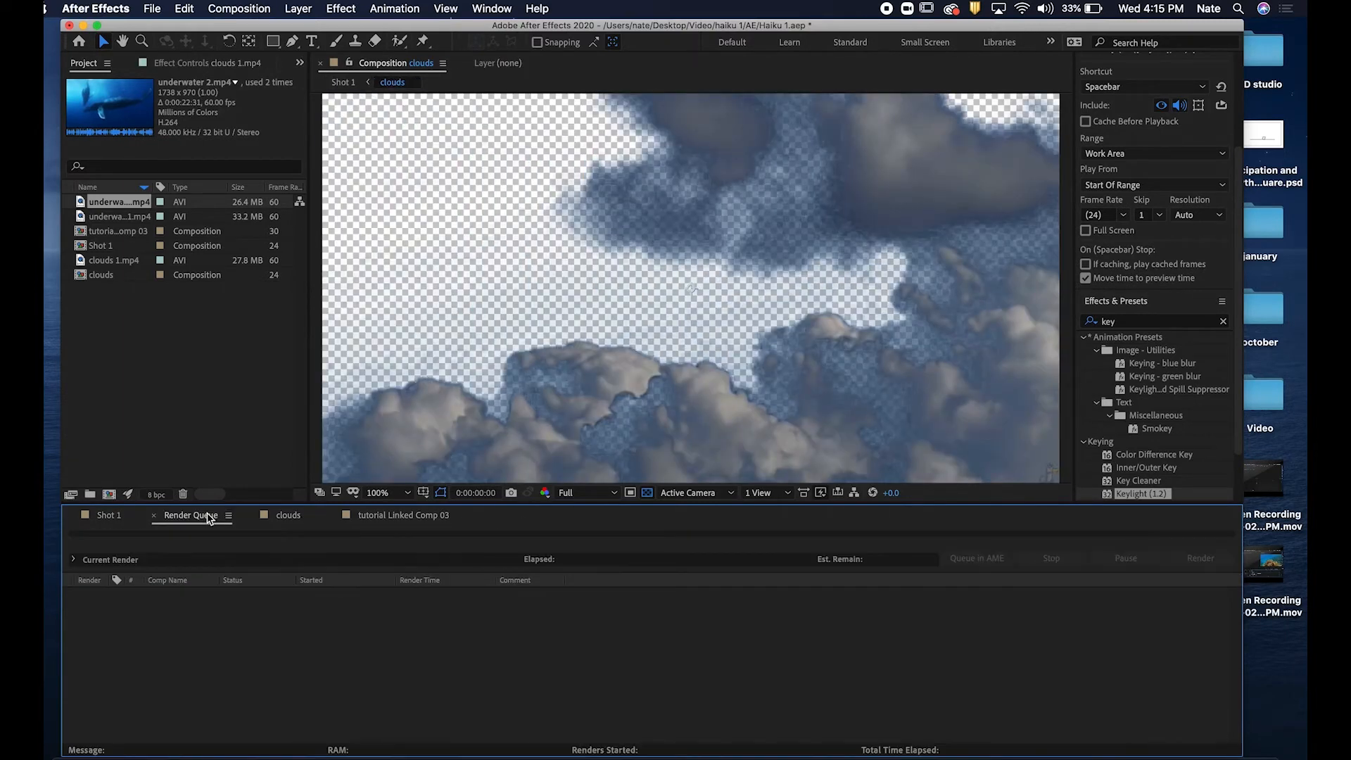
left_click(450, 522)
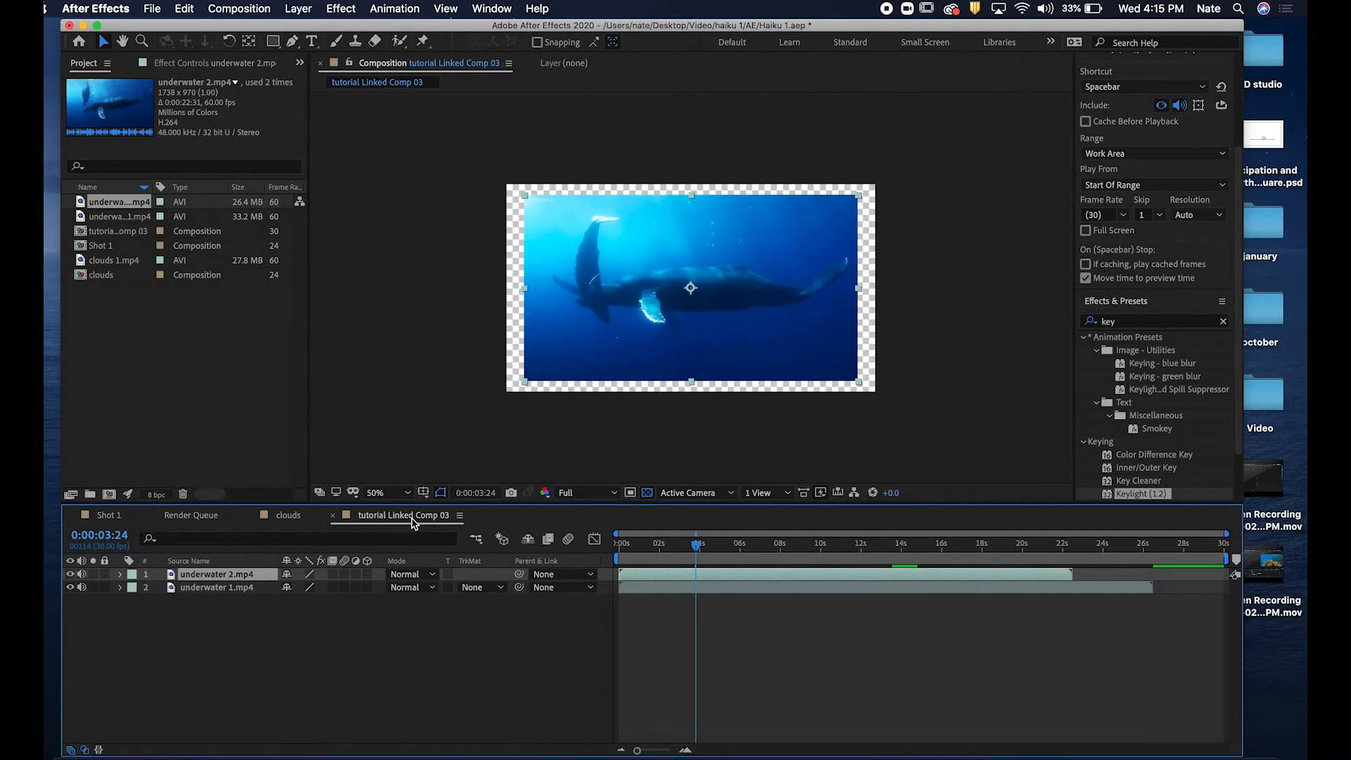
Set the composition's pixel aspect ratio to Square Pixels in the composition settings.
left_click(460, 516)
left_click(620, 470)
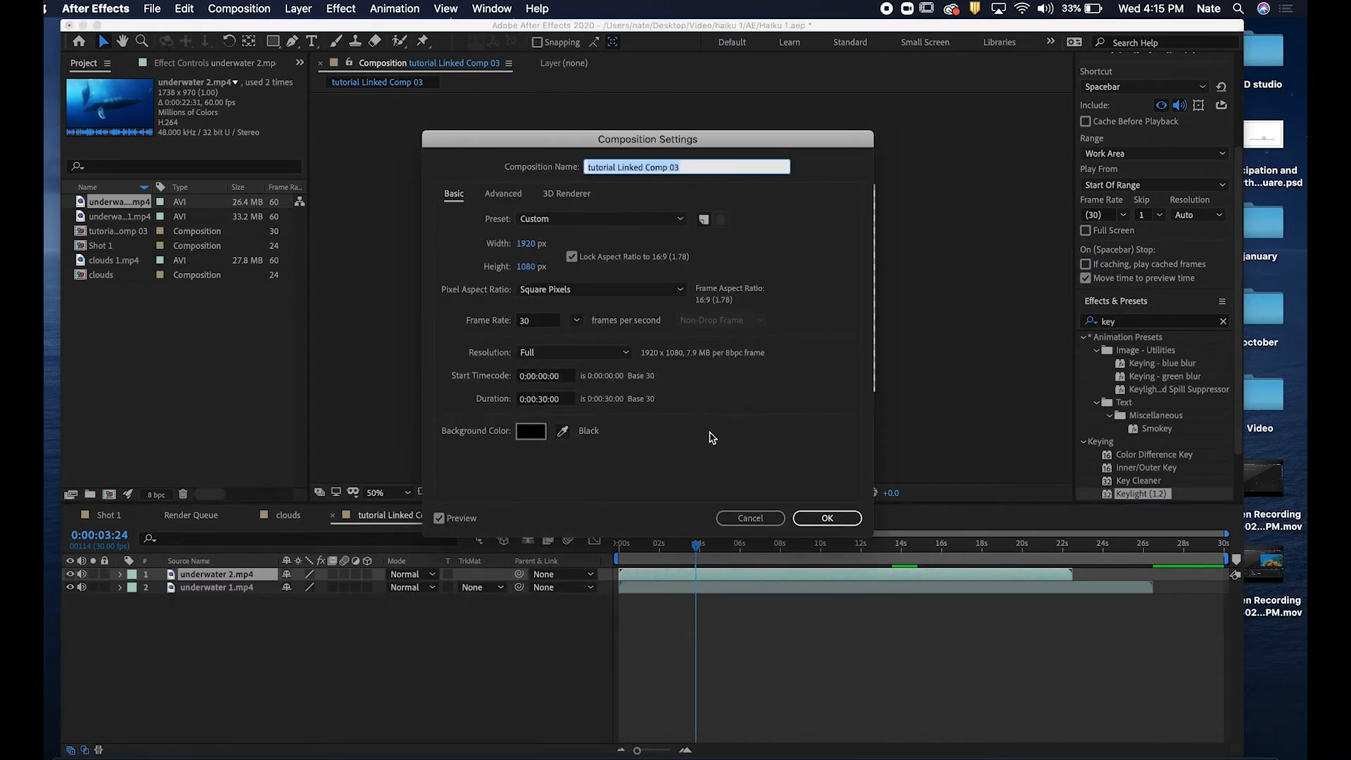
left_click(602, 290)
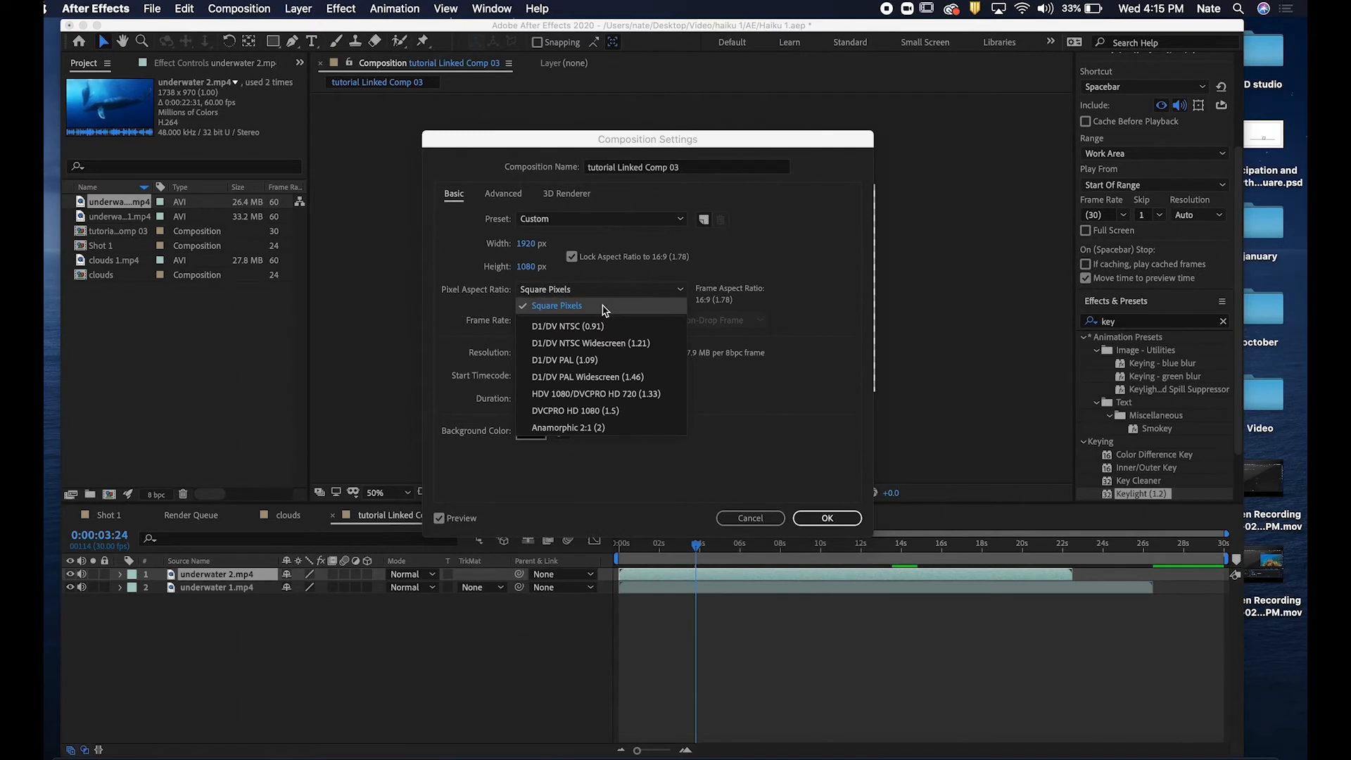
left_click(611, 308)
left_click(828, 518)
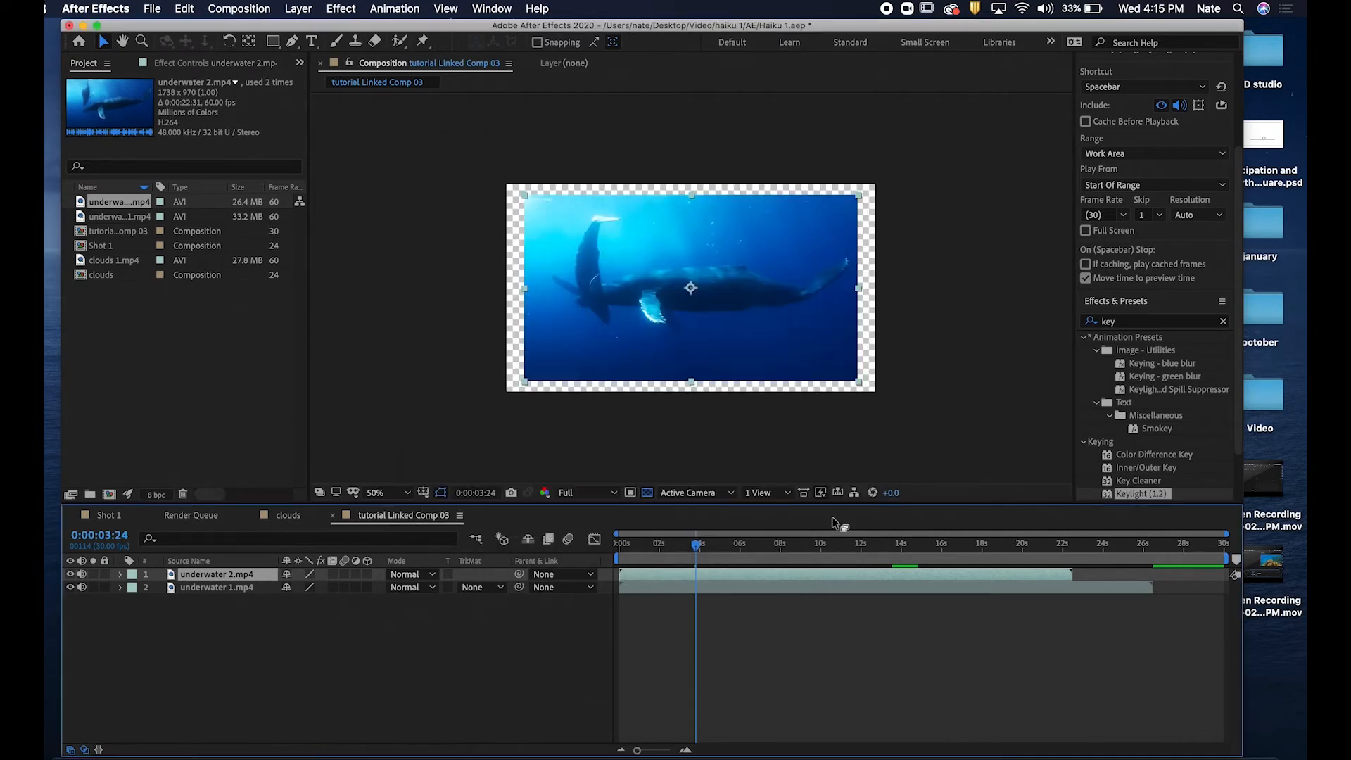
Scrub the timeline and review the composition's pixel aspect ratio options without changing them.
left_click(865, 690)
left_click(722, 546)
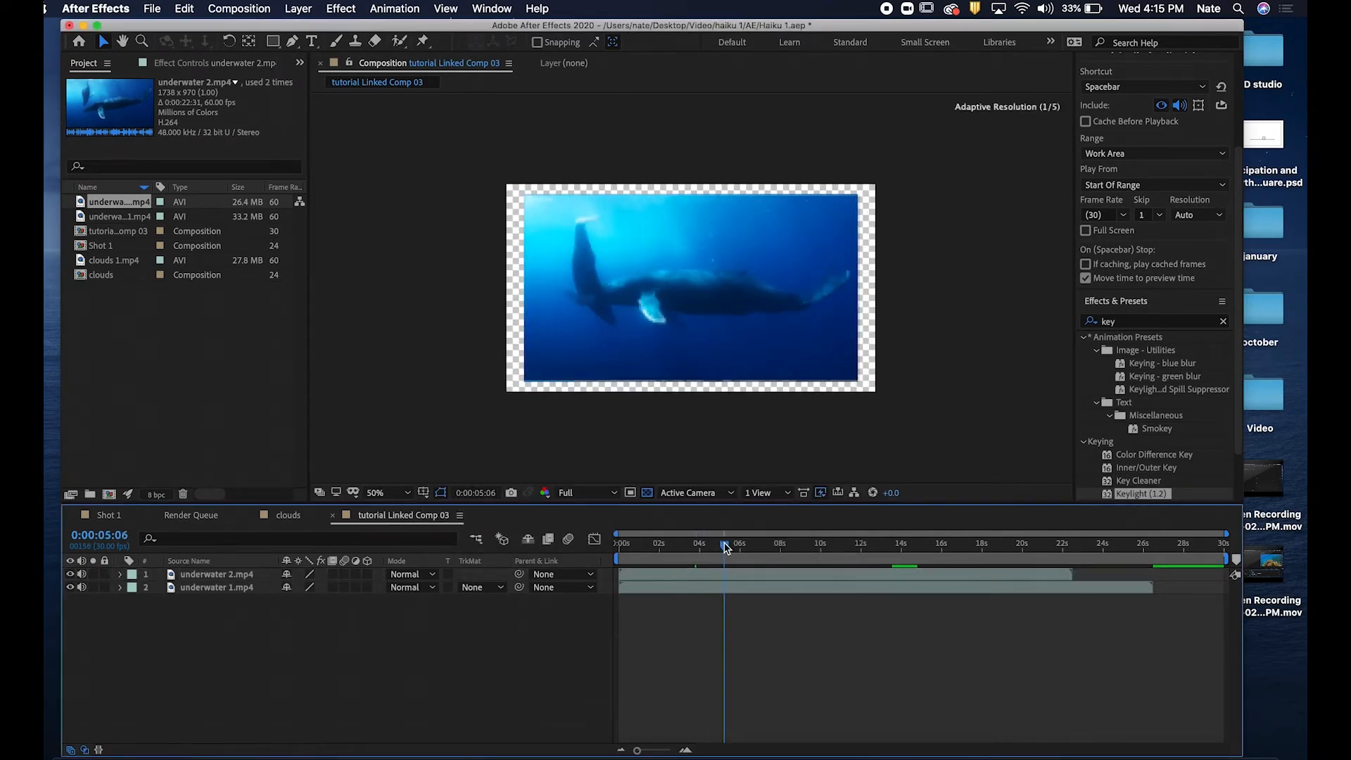
left_click(742, 588)
mouse_move(741, 547)
left_mouse_down()
mouse_move(1036, 568)
mouse_move(934, 551)
mouse_move(690, 550)
mouse_move(761, 550)
left_mouse_up()
left_click(765, 619)
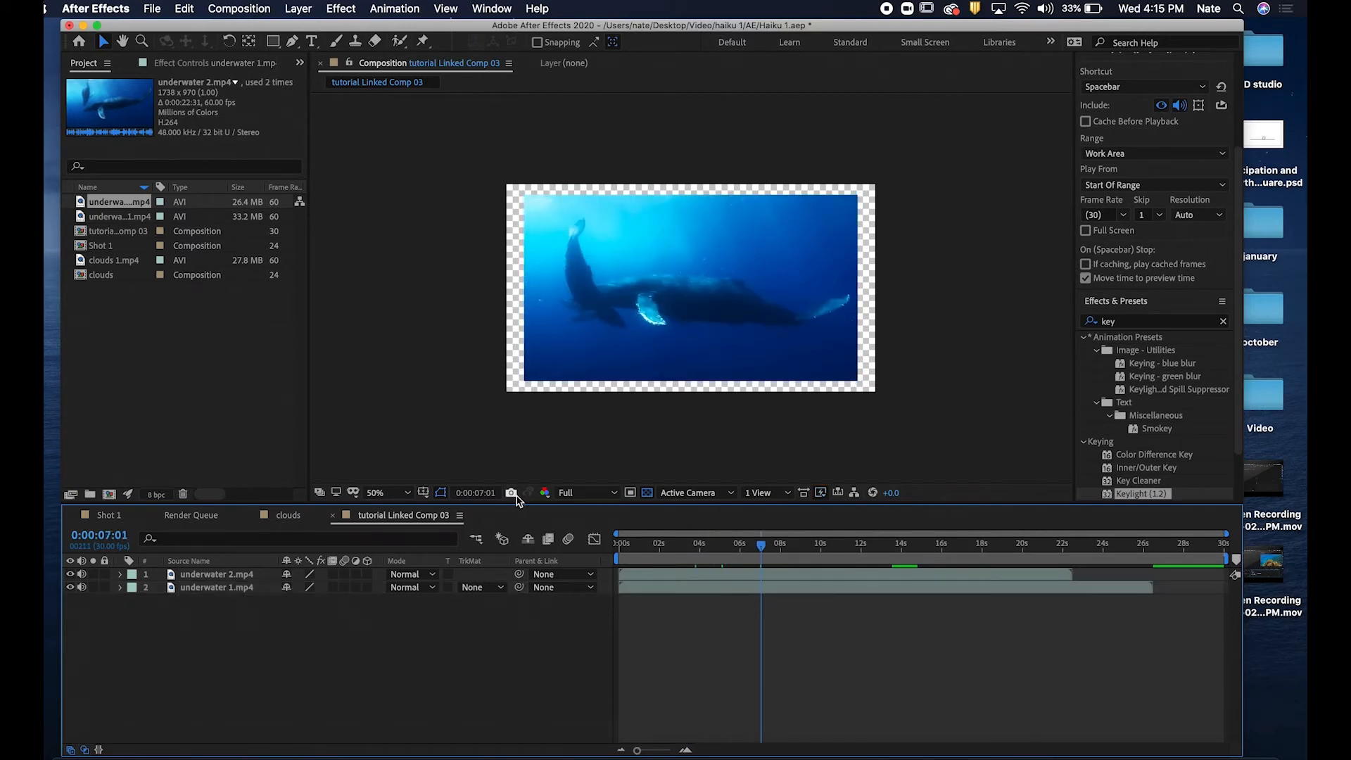
left_click(461, 518)
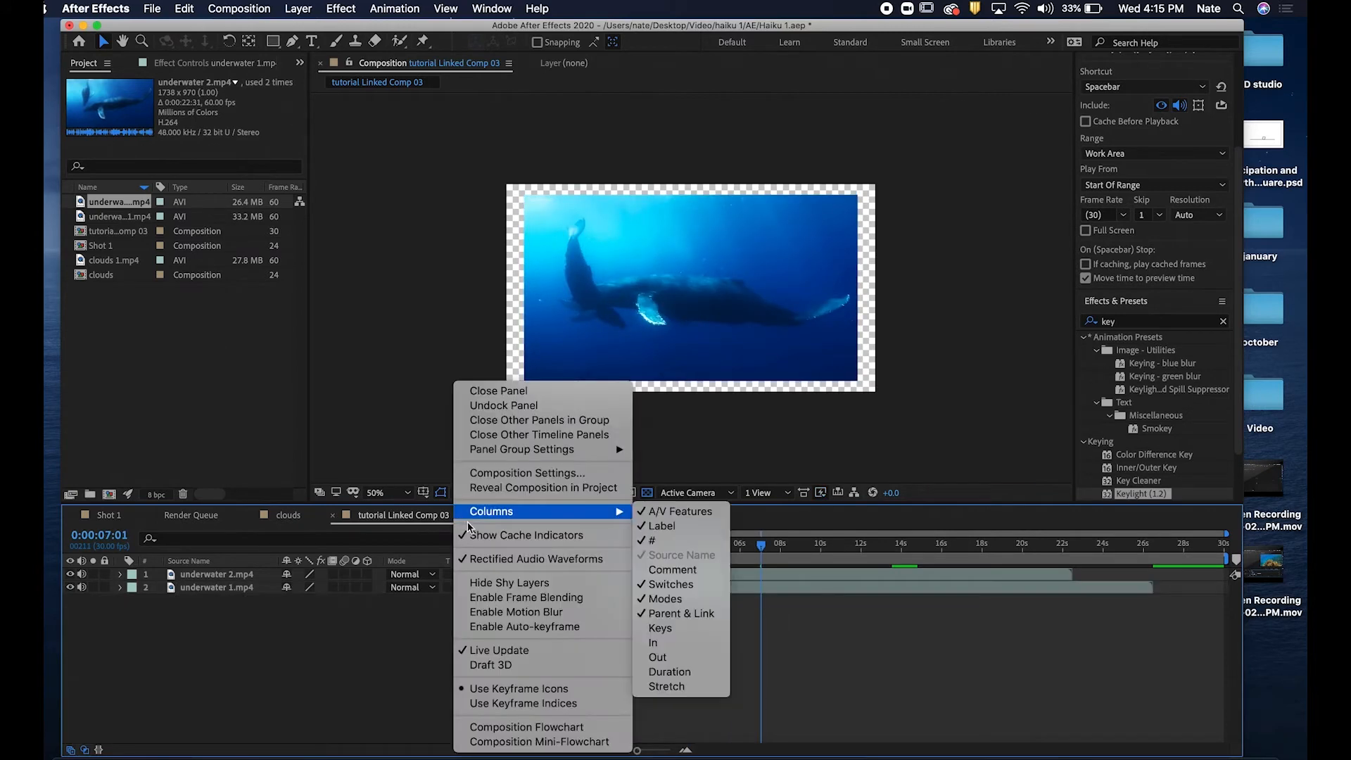
left_click(531, 476)
left_click(618, 291)
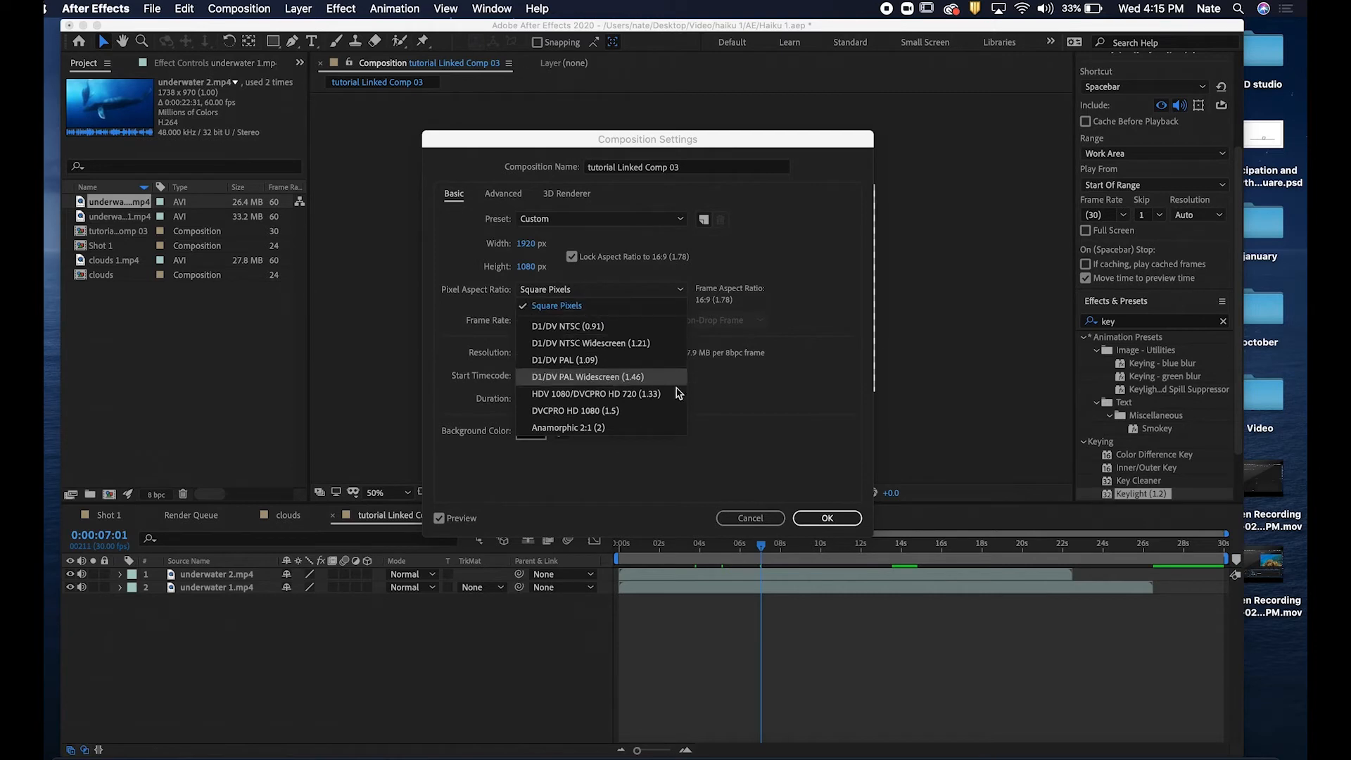
left_click(764, 282)
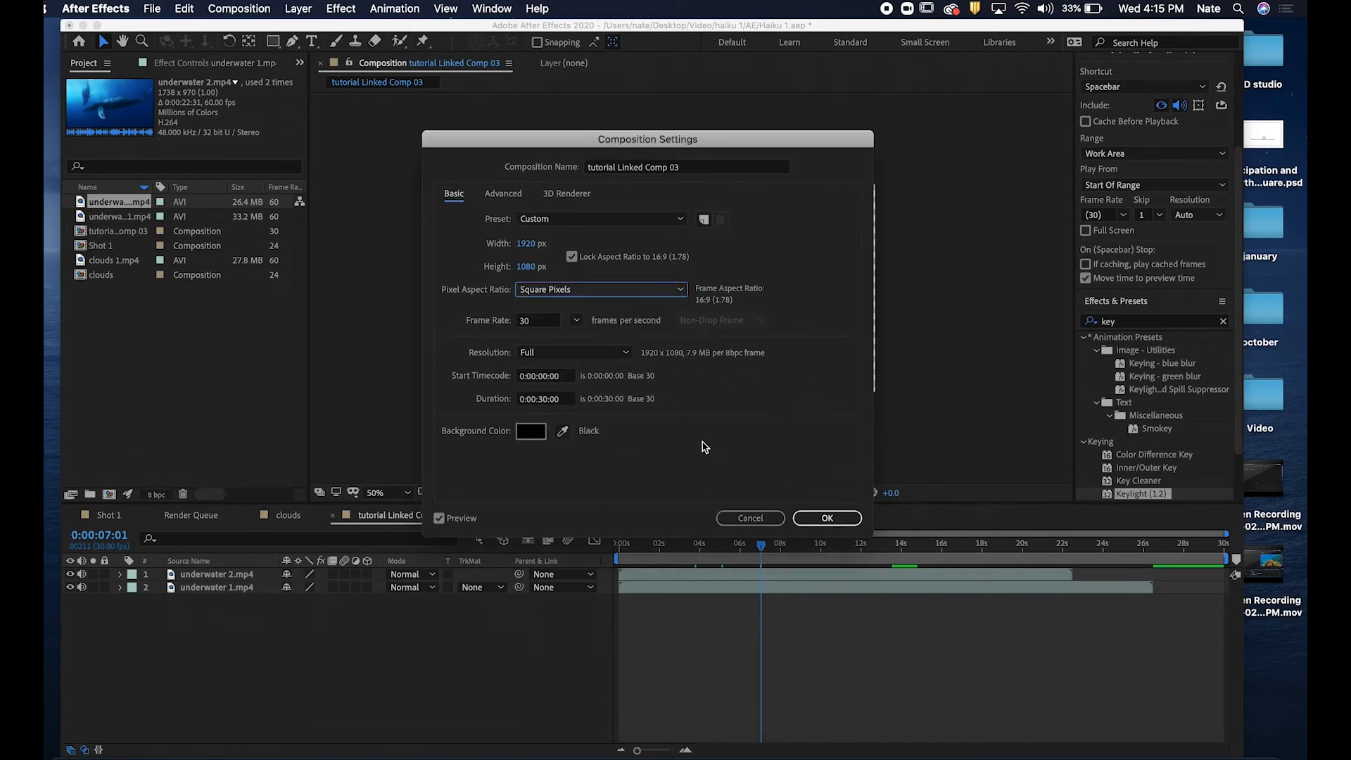
left_click(818, 520)
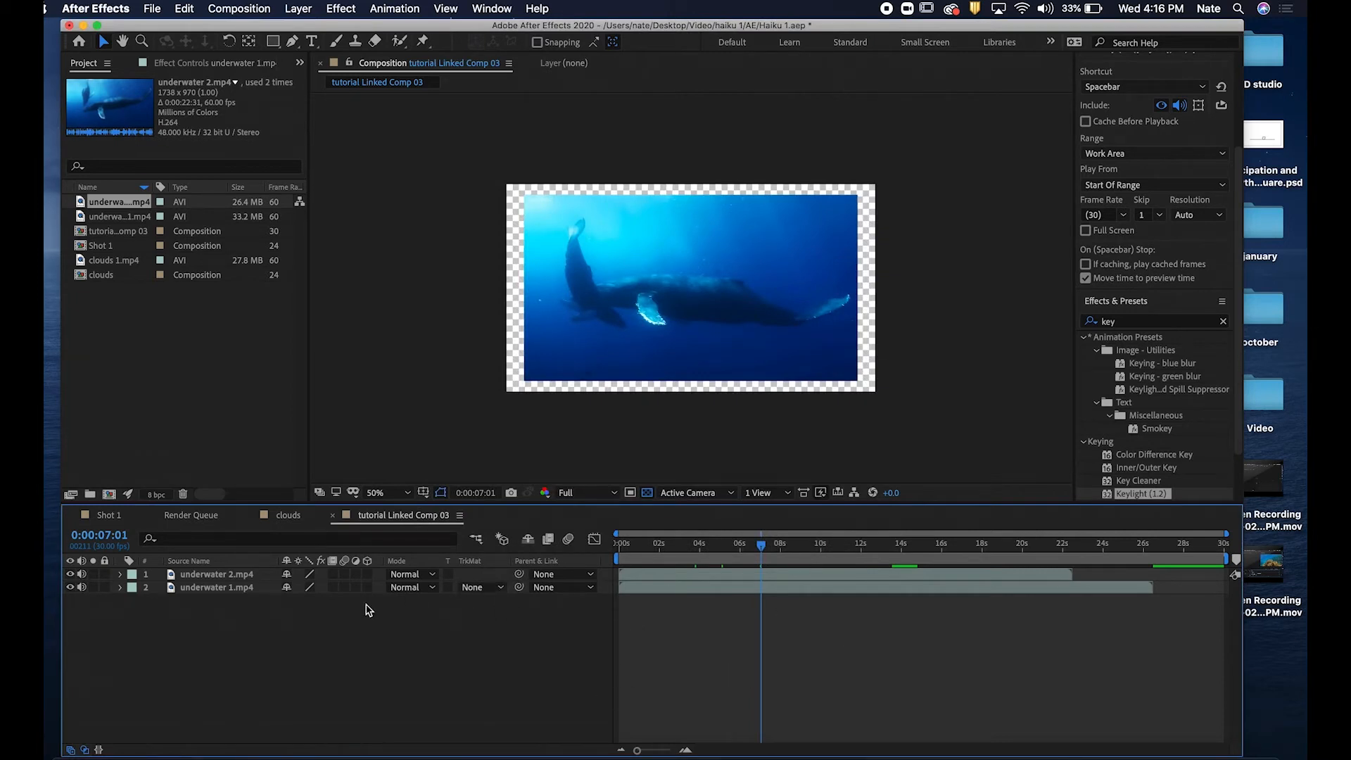
Scale both underwater layers to 111% so they fill the composition frame.
left_click(255, 575)
left_click(254, 588, "shift")
key("s")
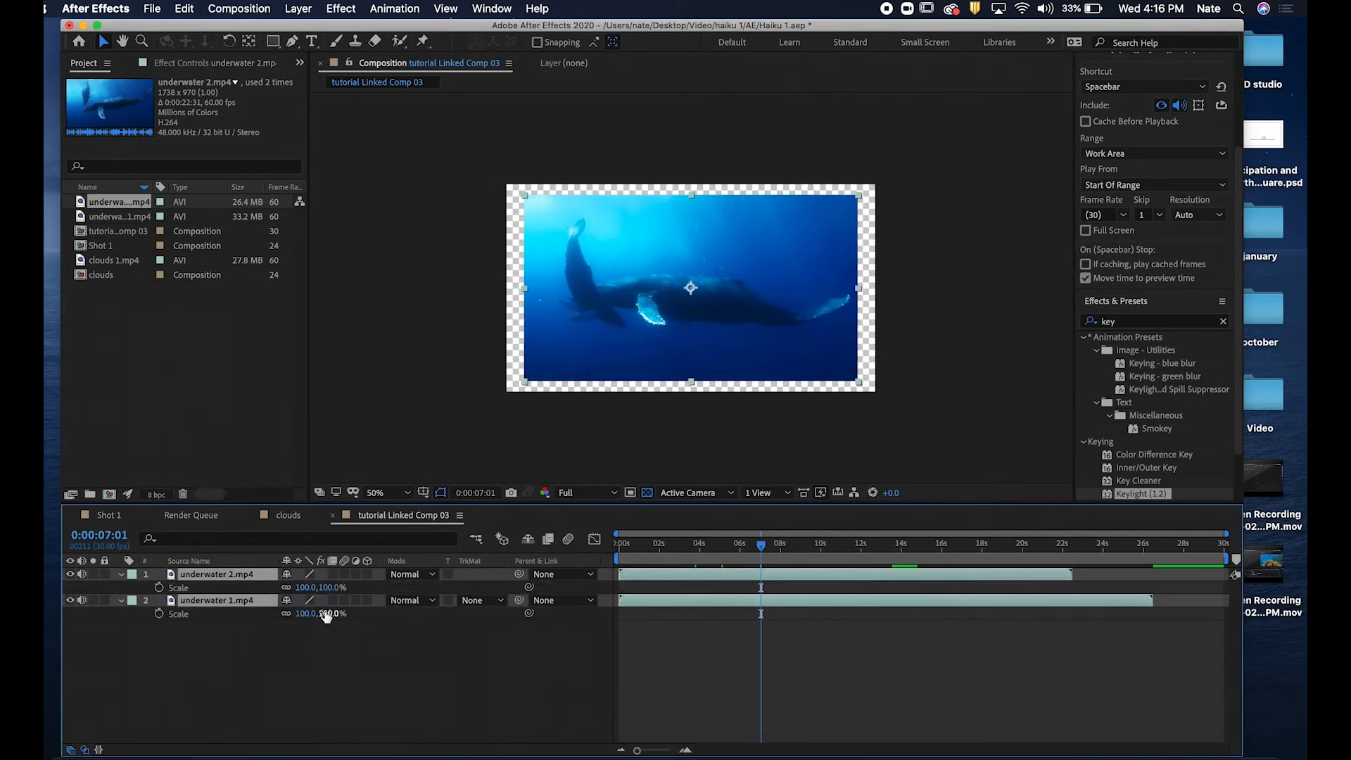
left_click_drag(344, 590, 344, 590)
left_click(301, 677)
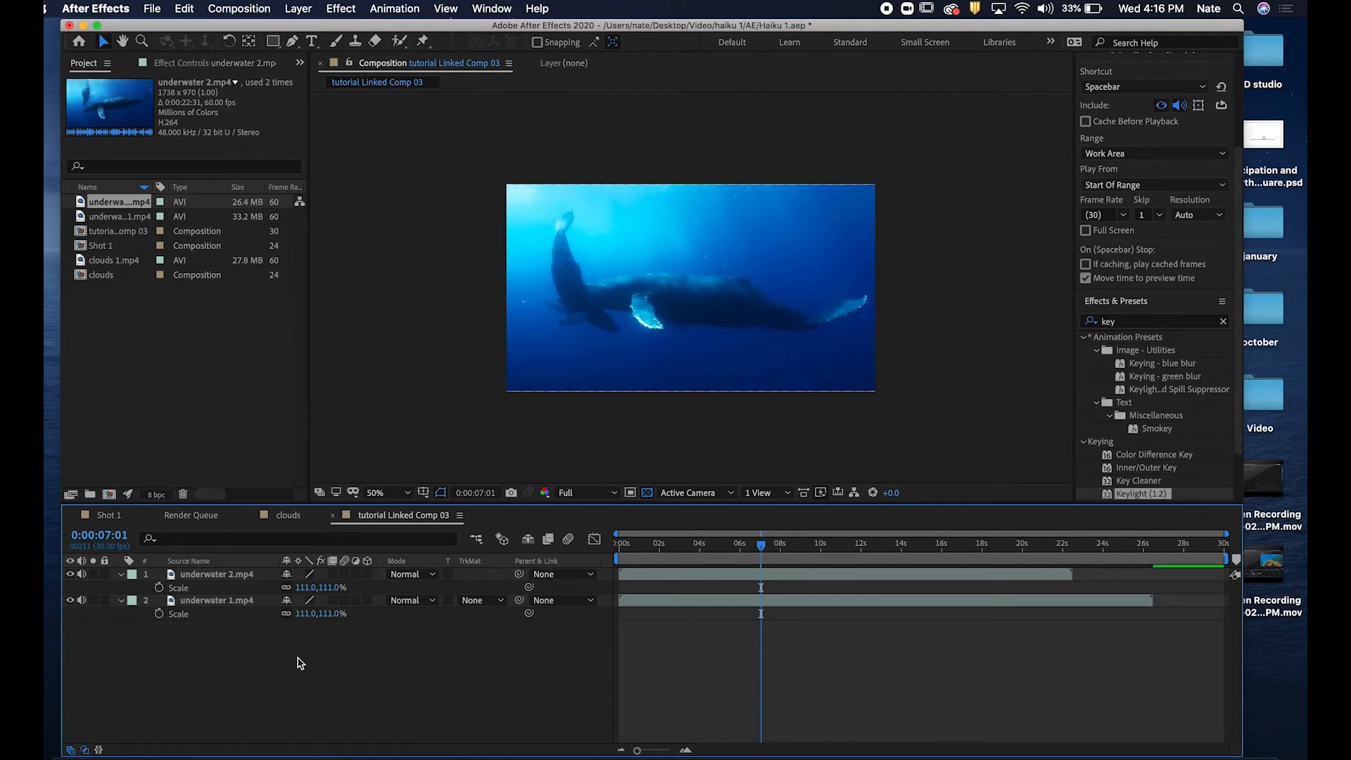
Add the clouds composition from the project to the top of the layer stack.
left_click(188, 408)
left_click(106, 279)
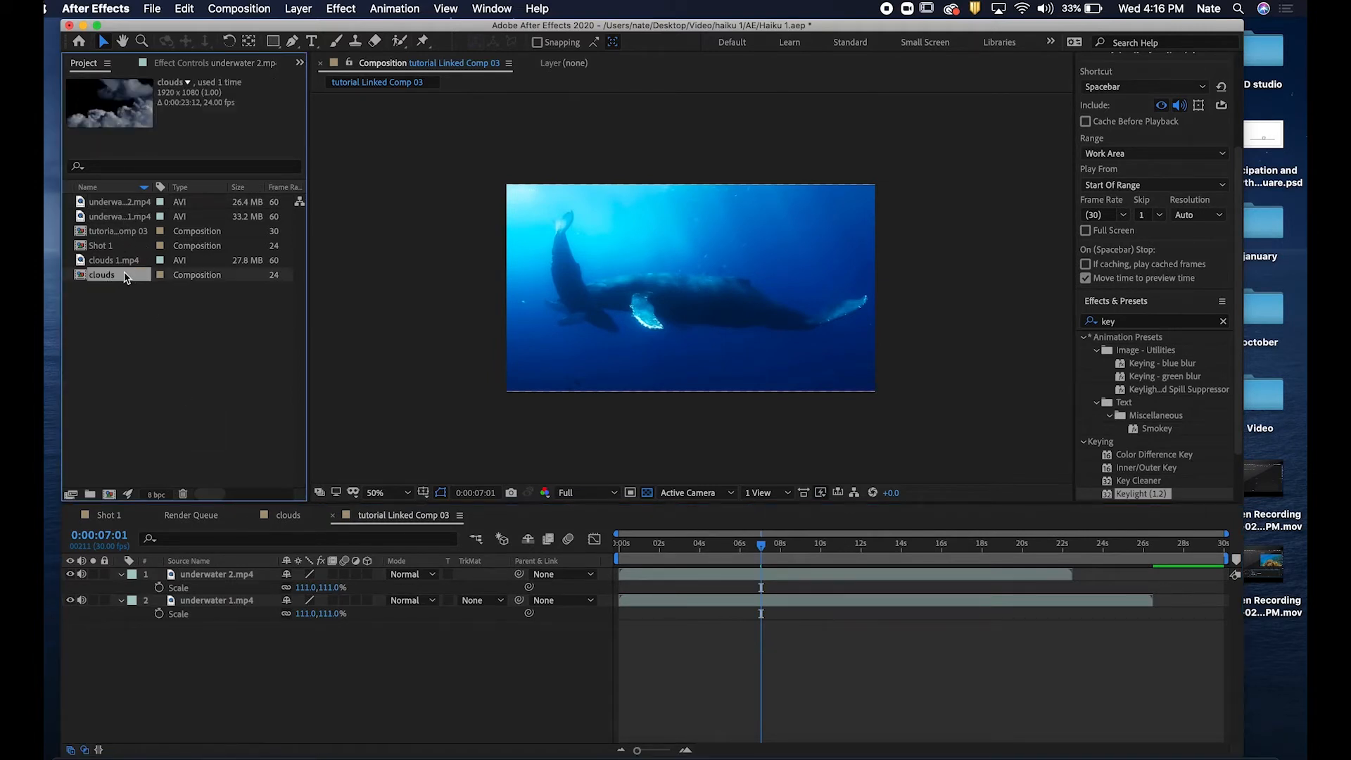
left_click_drag(124, 277, 232, 574)
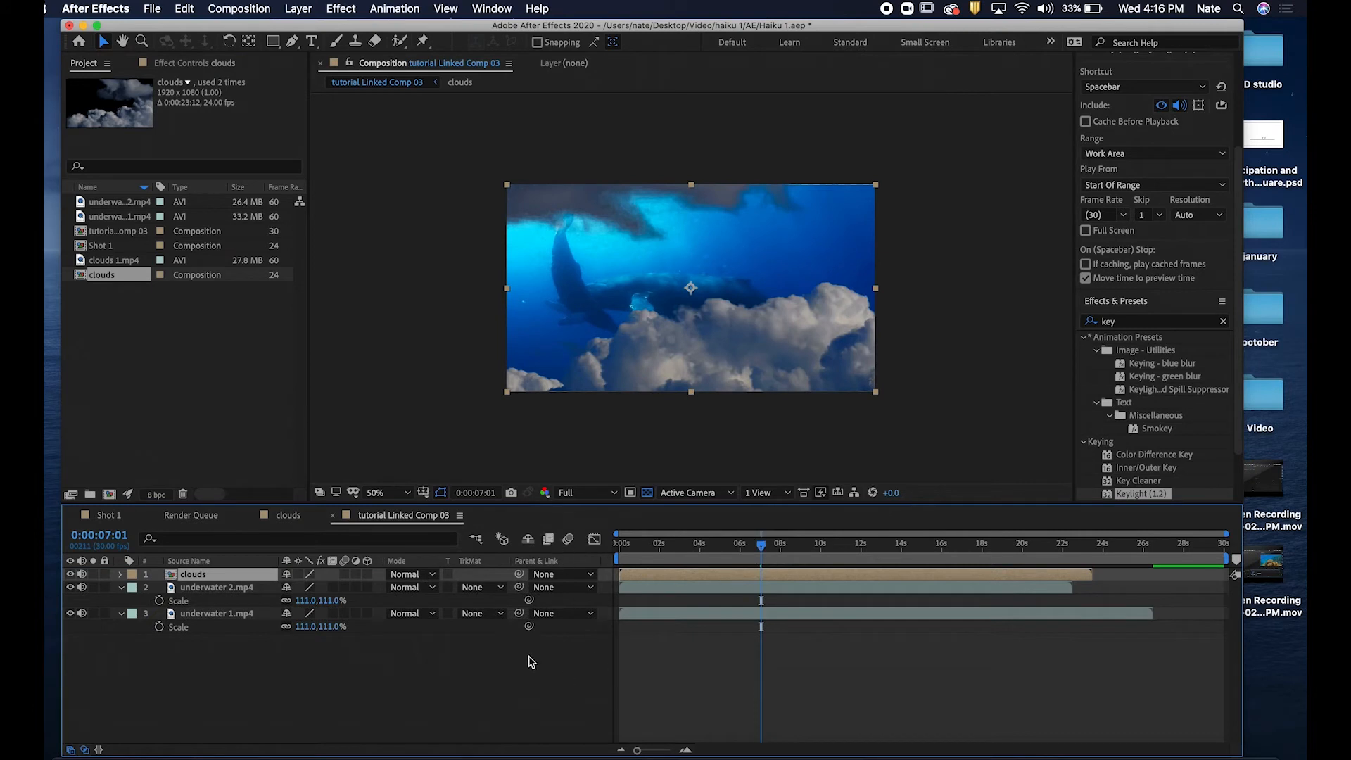
Play back the composition and open the clouds precomposition to inspect it before returning.
left_click(631, 637)
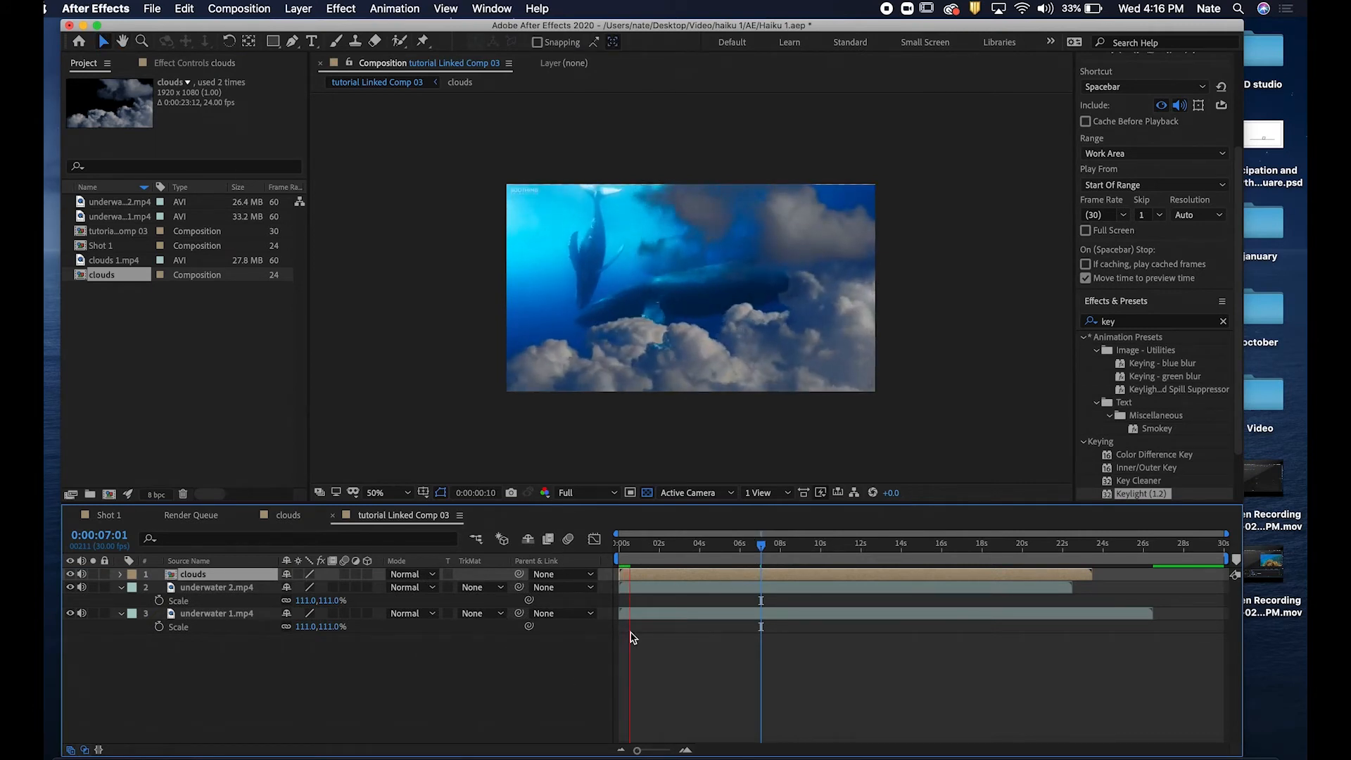
key("space")
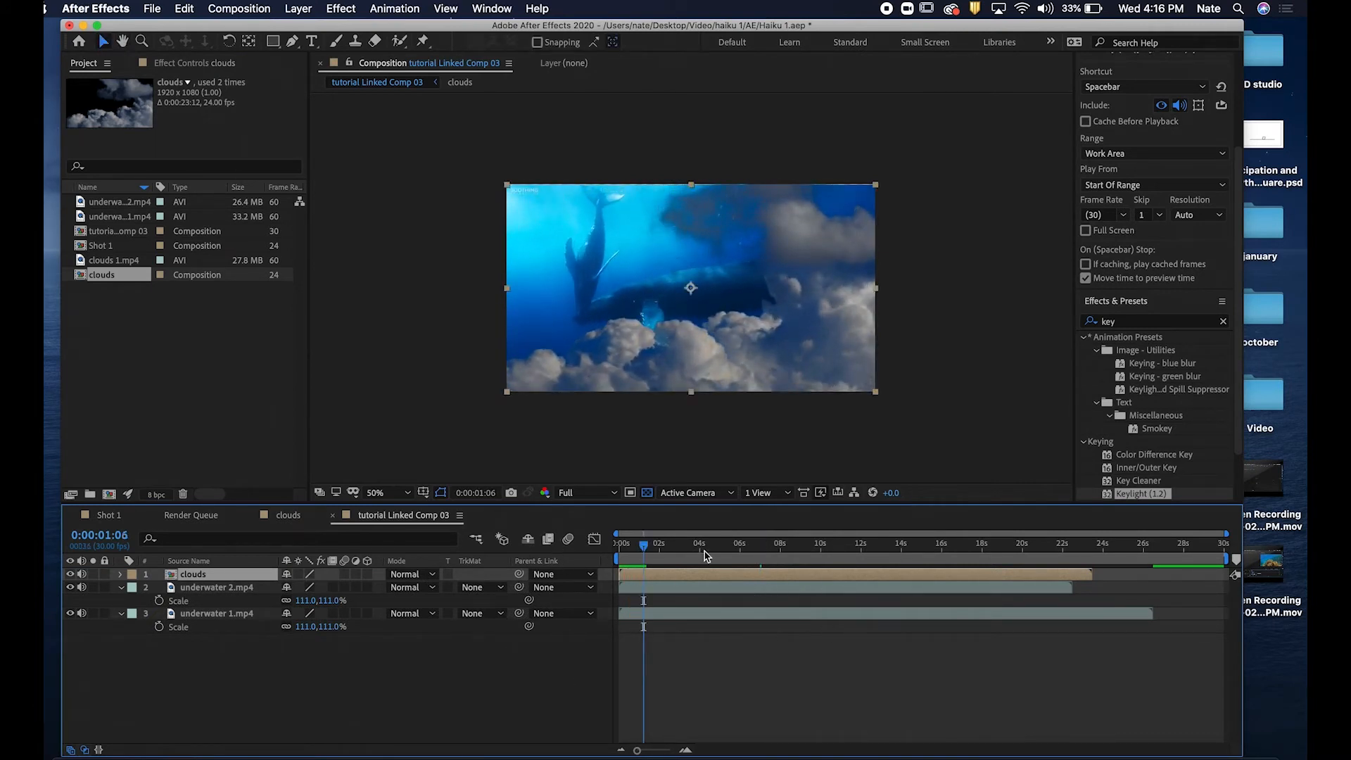
double_click(691, 577)
left_click_drag(680, 561, 603, 563)
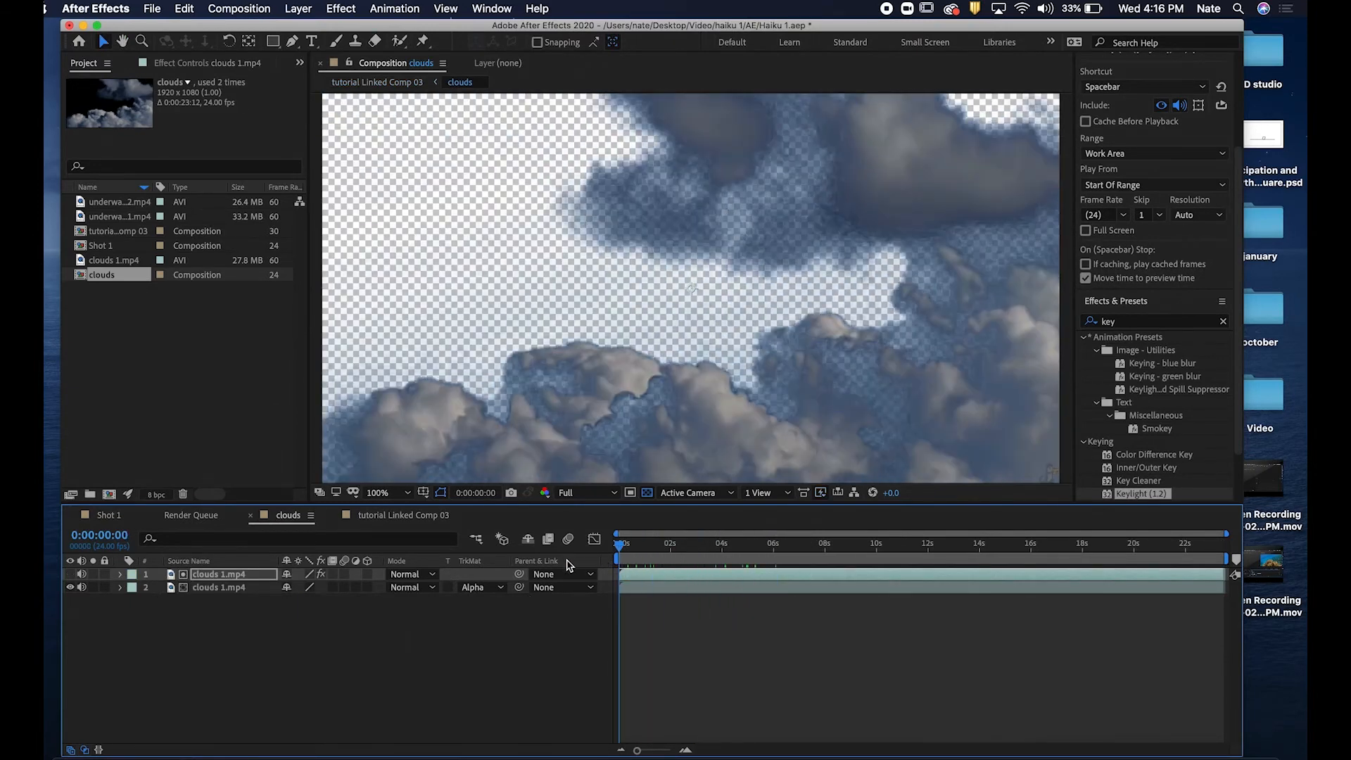
left_click(401, 521)
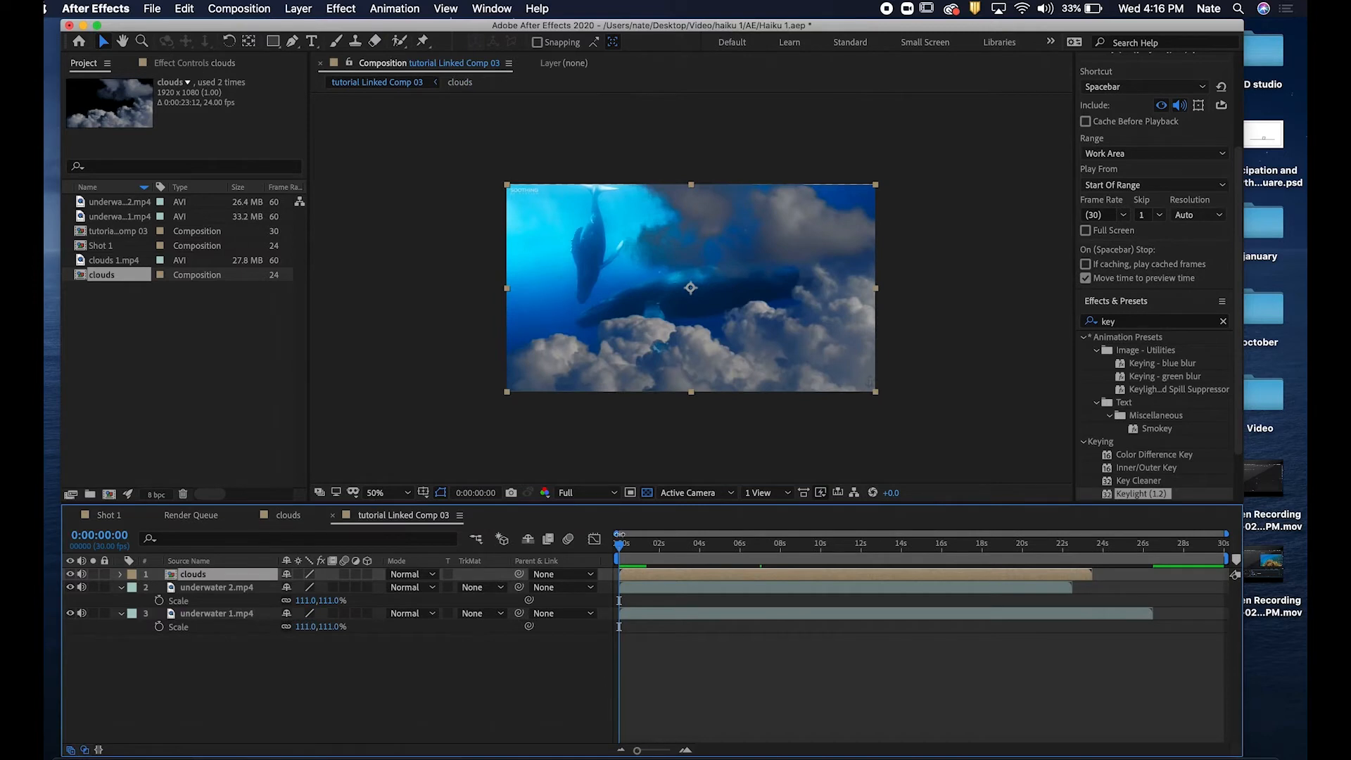
left_click_drag(625, 549, 710, 551)
key("space")
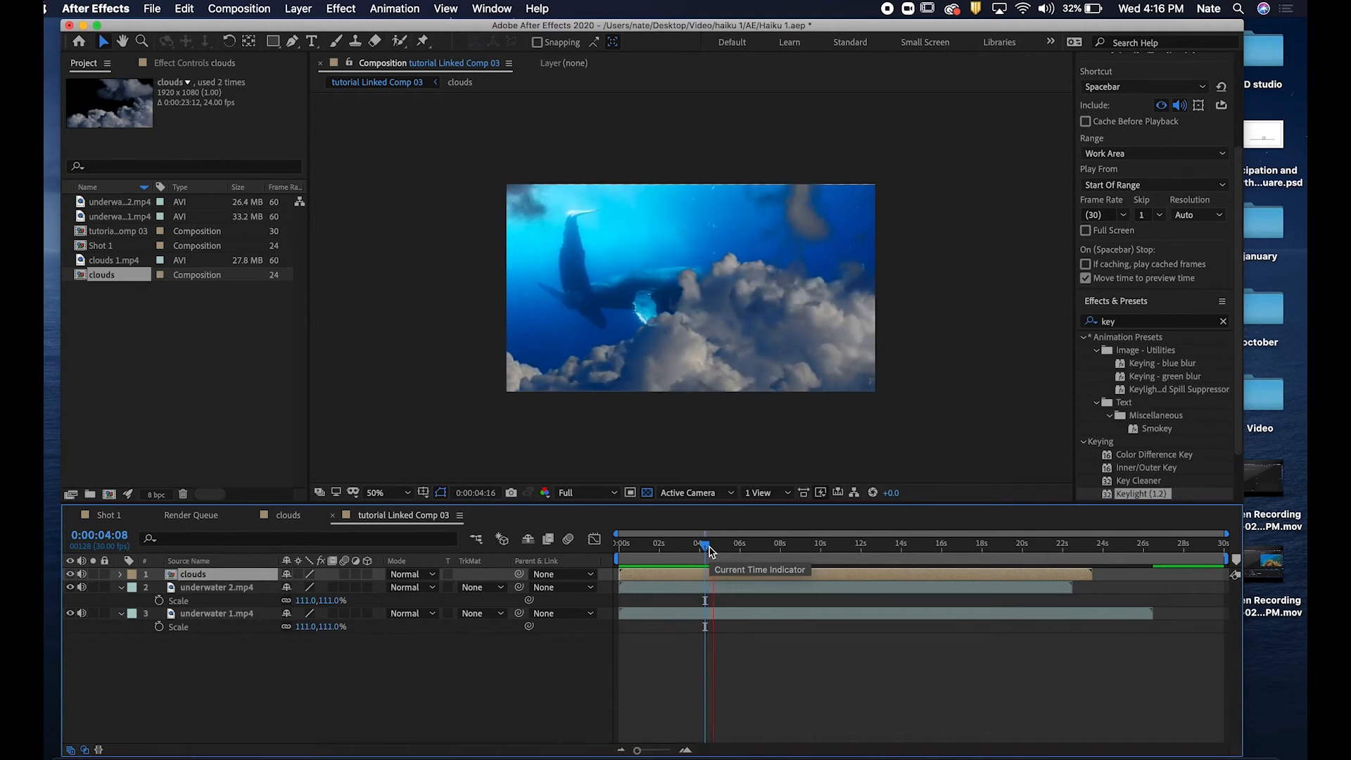
key("space")
Mute the audio of all three layers and play the composition back.
left_click(81, 575)
left_click(83, 588)
left_click(81, 614)
key("space")
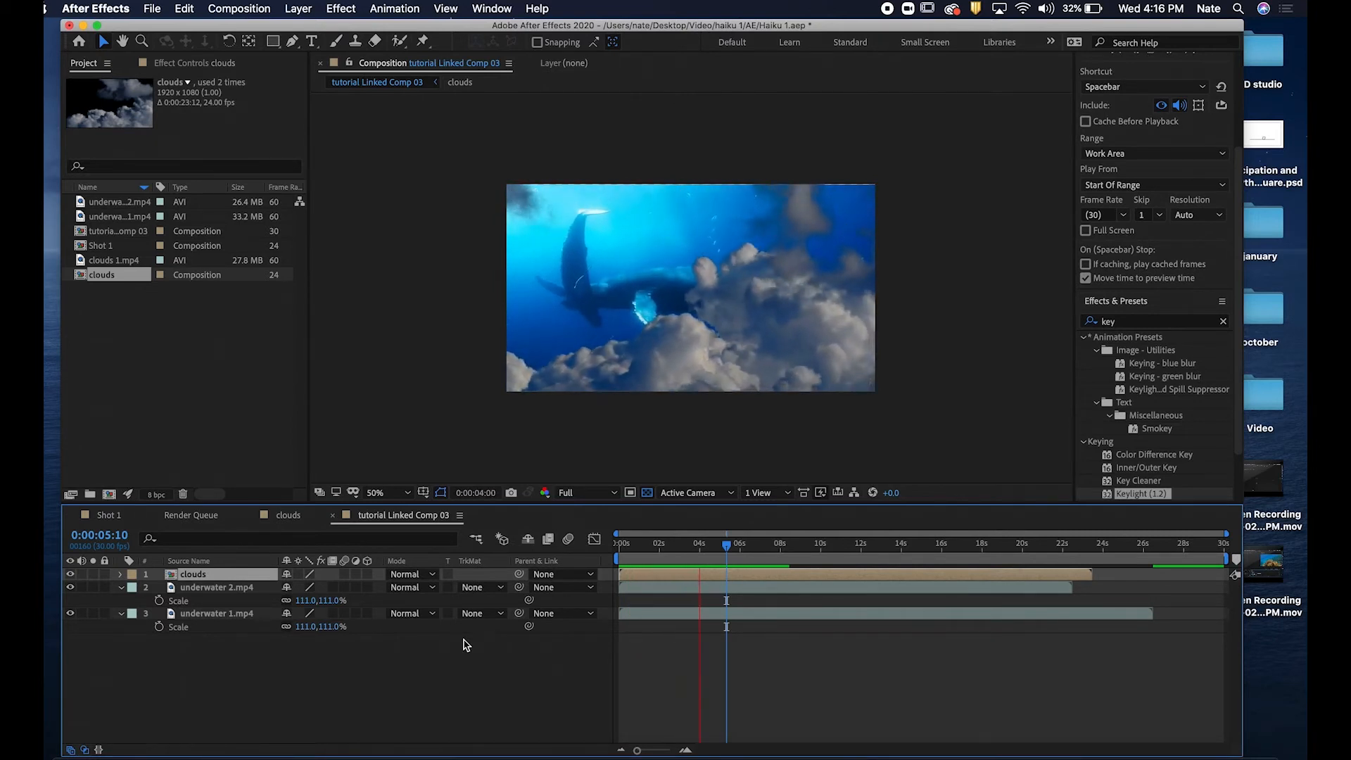
key("space")
Save the After Effects project and switch to Premiere Pro.
left_click(152, 9)
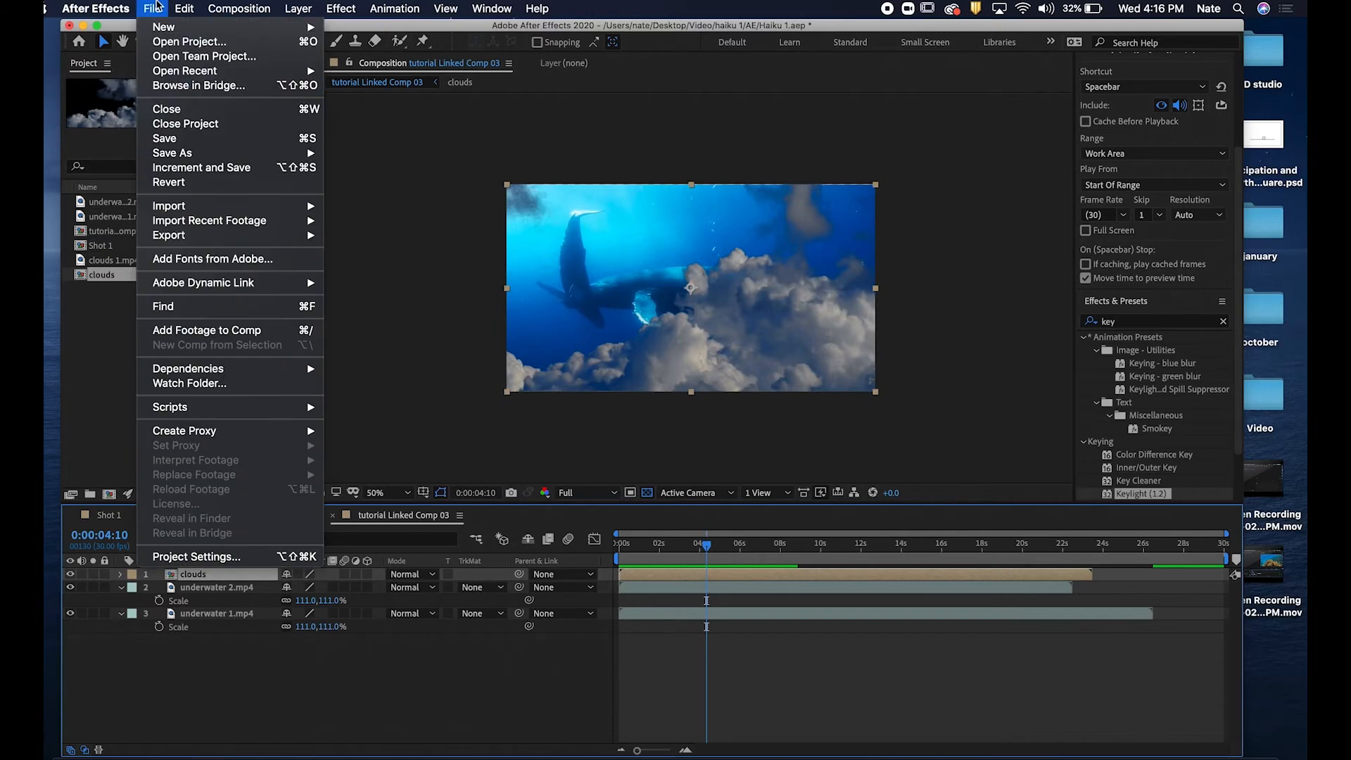
left_click(190, 141)
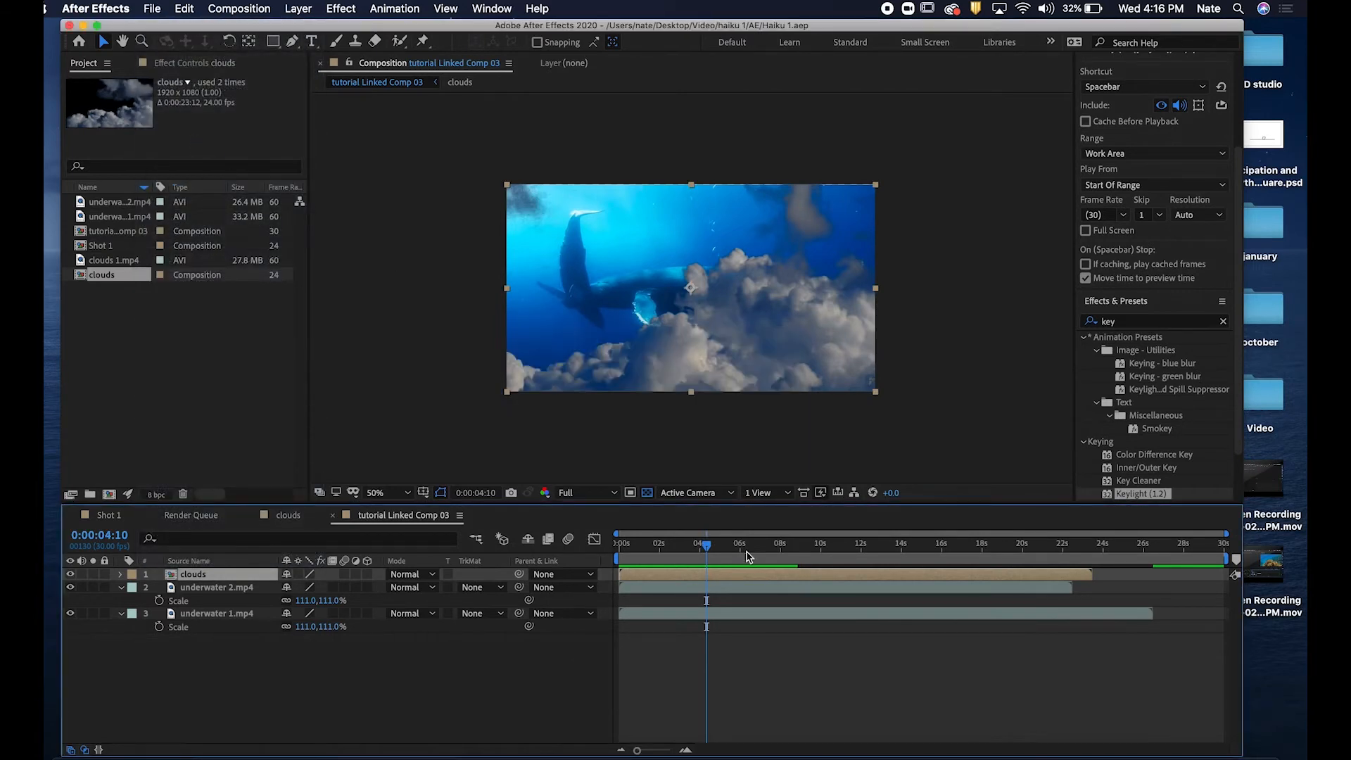
key("super+Tab")
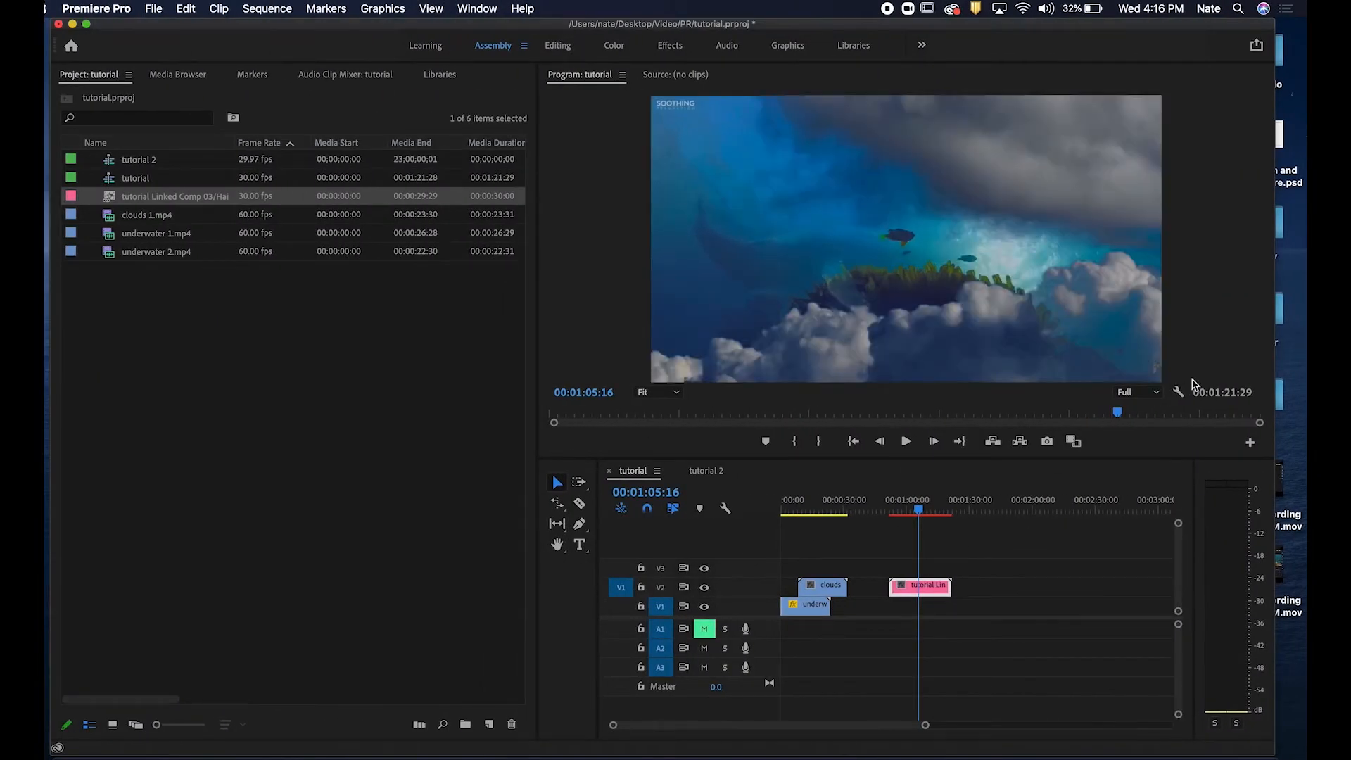
Scrub and play the sequence around the linked composition clip to review it.
left_click_drag(915, 510, 897, 512)
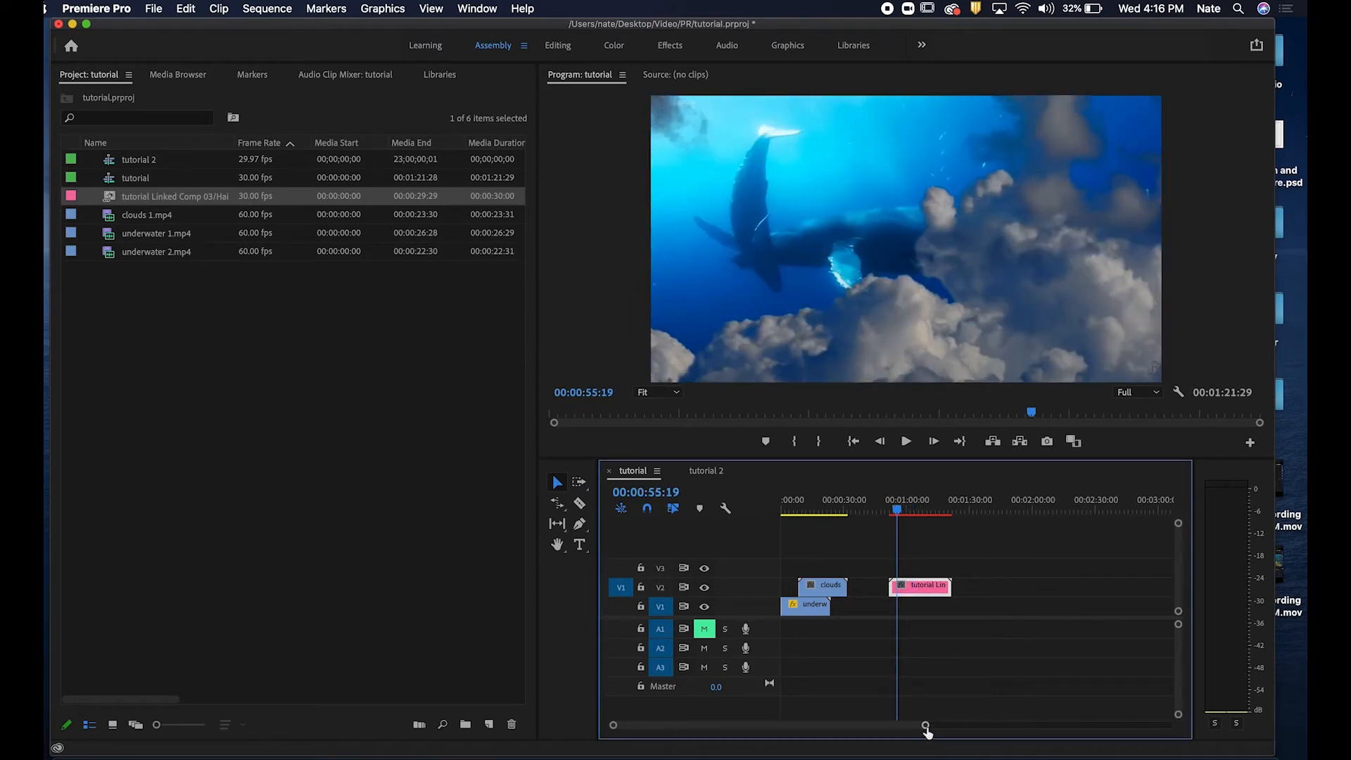
mouse_move(898, 509)
left_mouse_down()
mouse_move(910, 510)
mouse_move(894, 510)
left_mouse_up()
key("space")
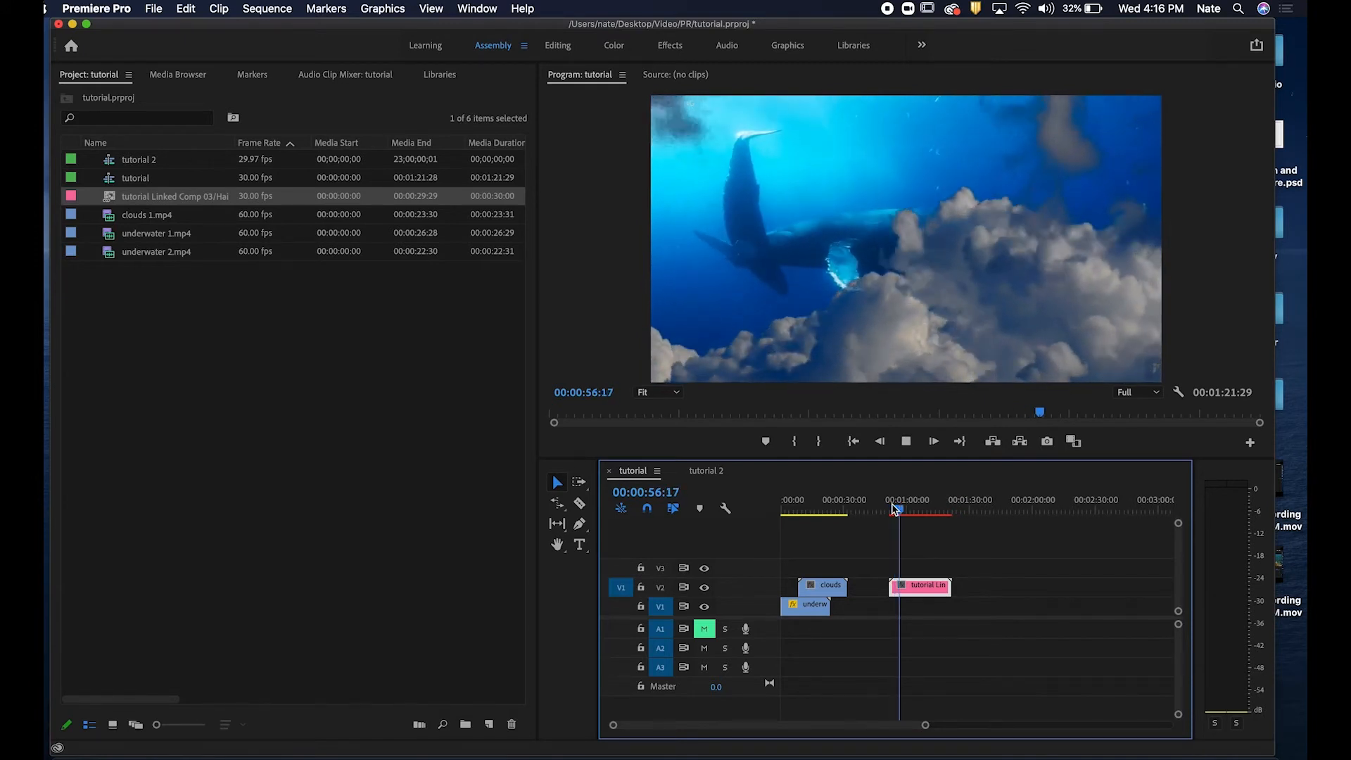
key("space")
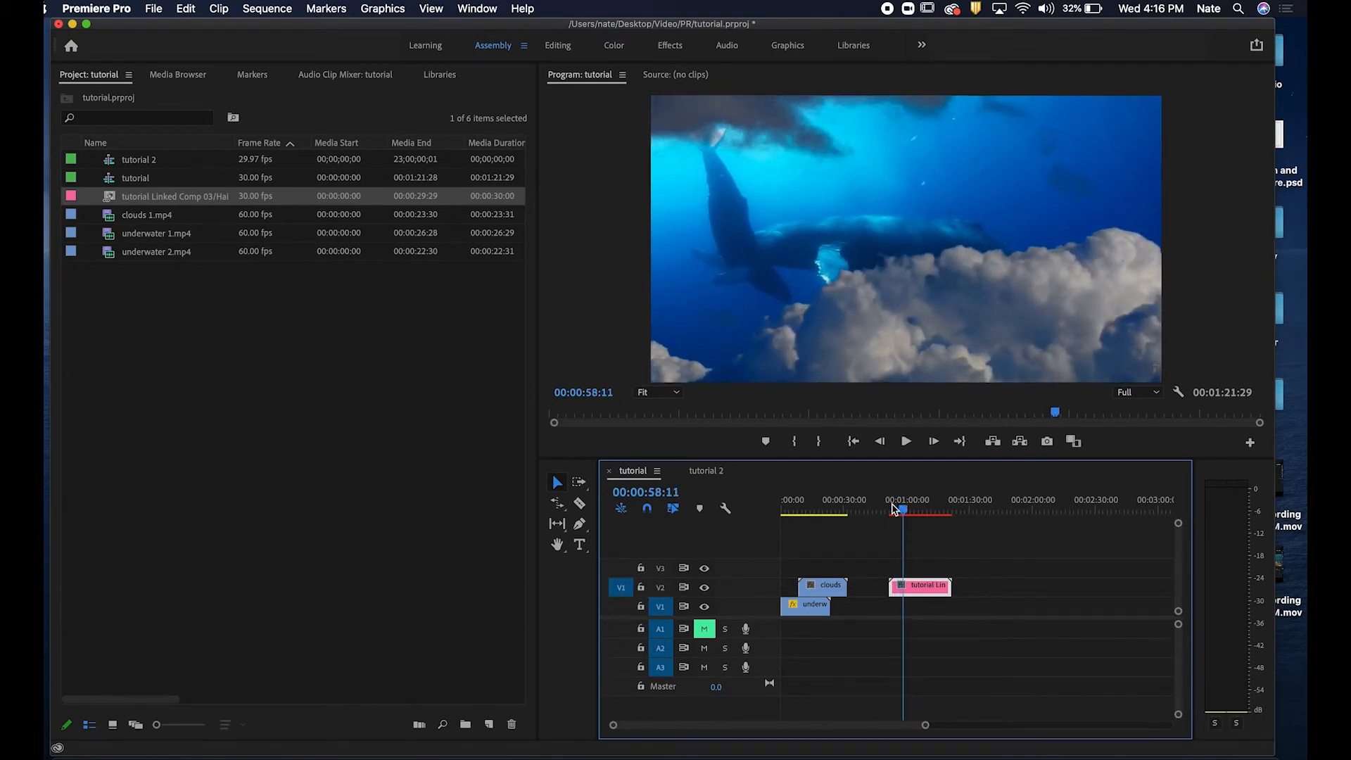
left_click(898, 508)
left_click_drag(898, 506, 899, 511)
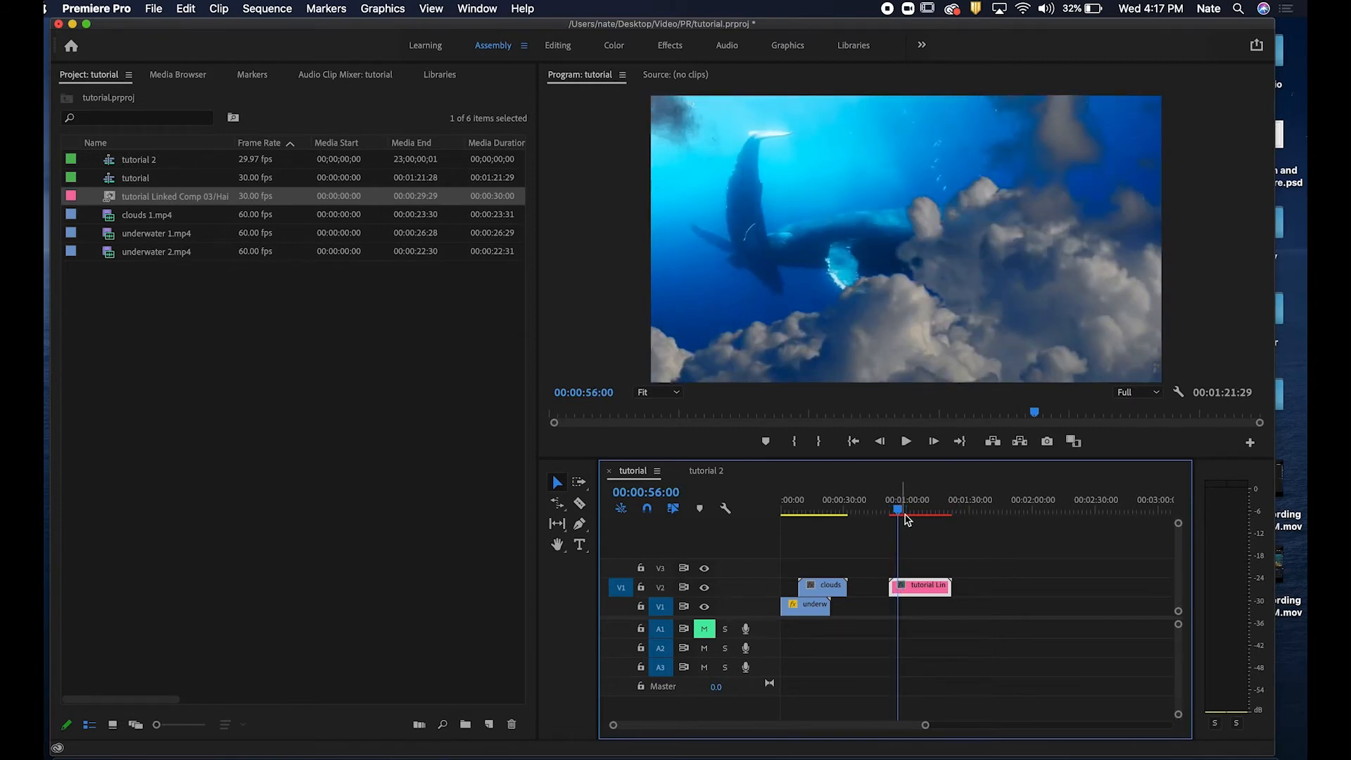
key("space")
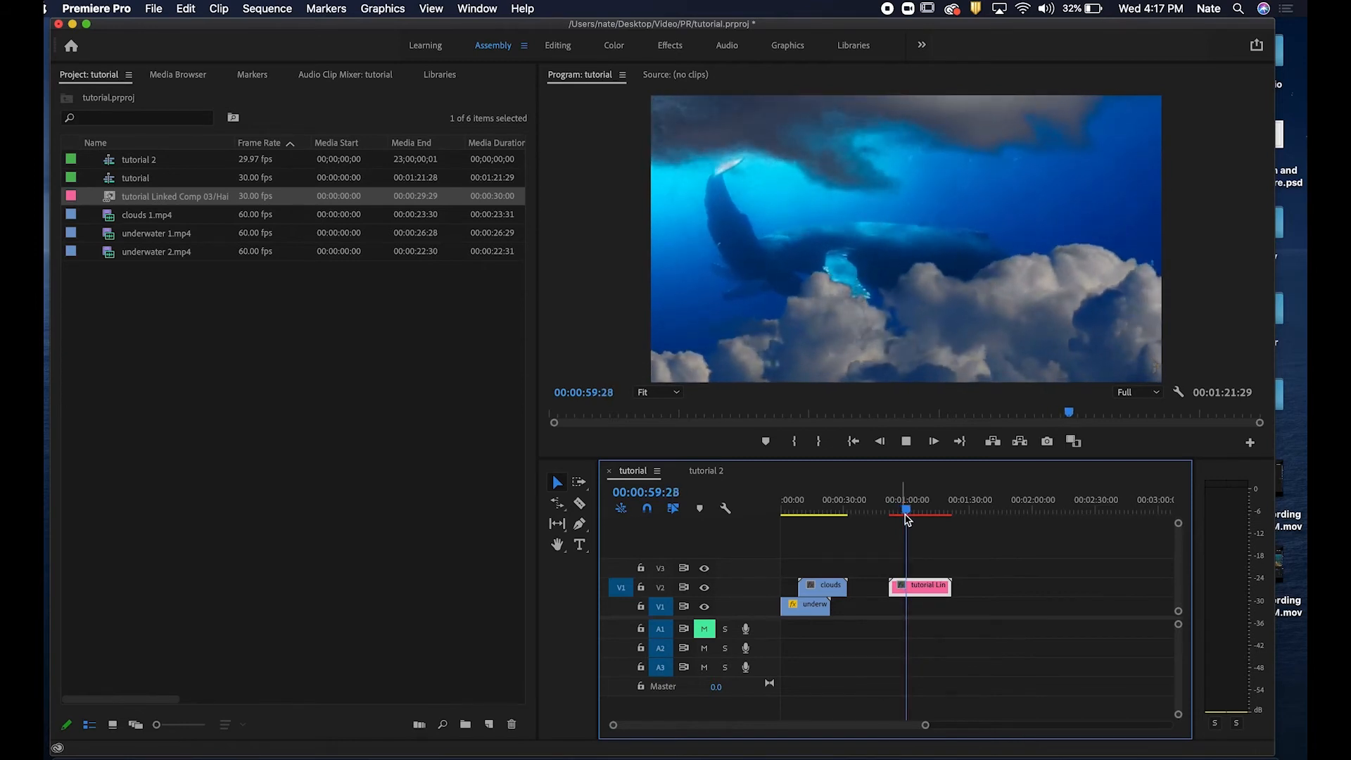
key("space")
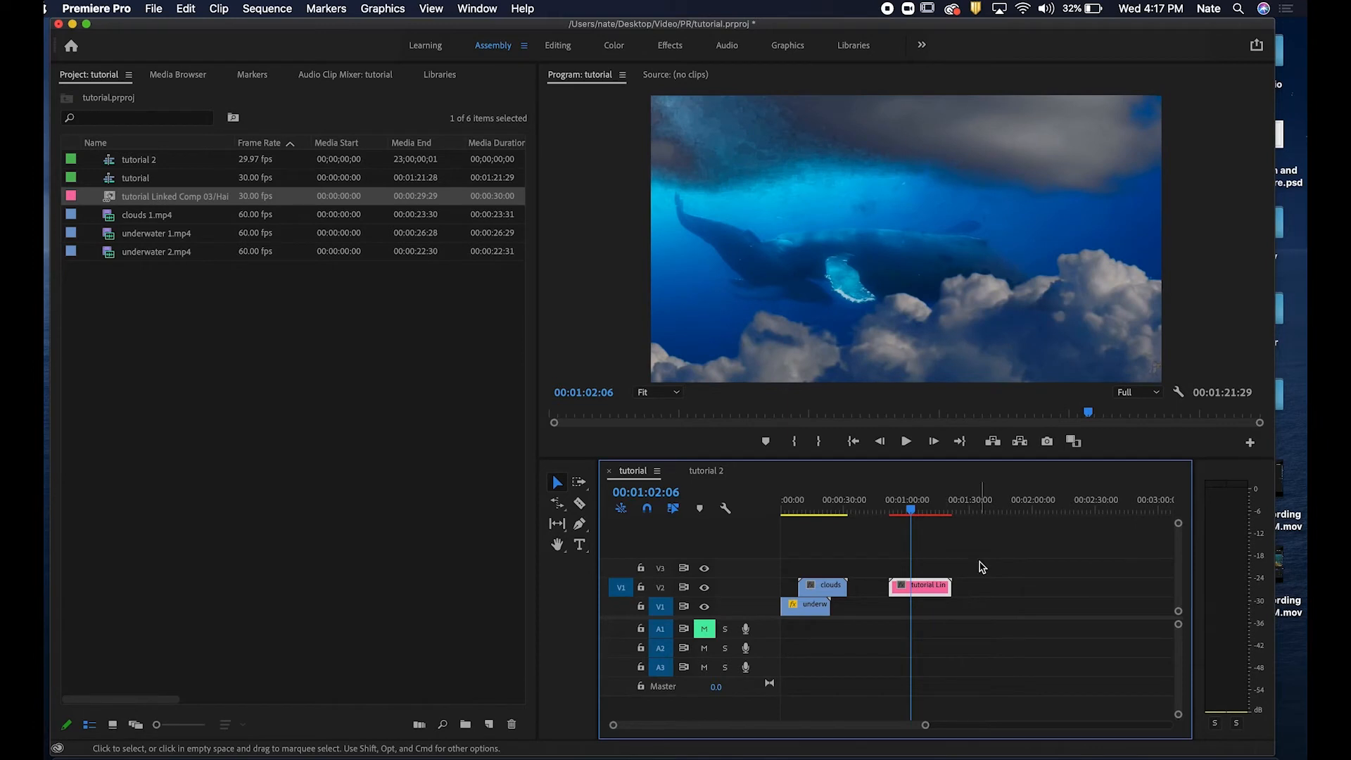
Render previews for the sequence's work area containing the linked composition clip.
key("=")
key("=")
key("minus")
key("equal")
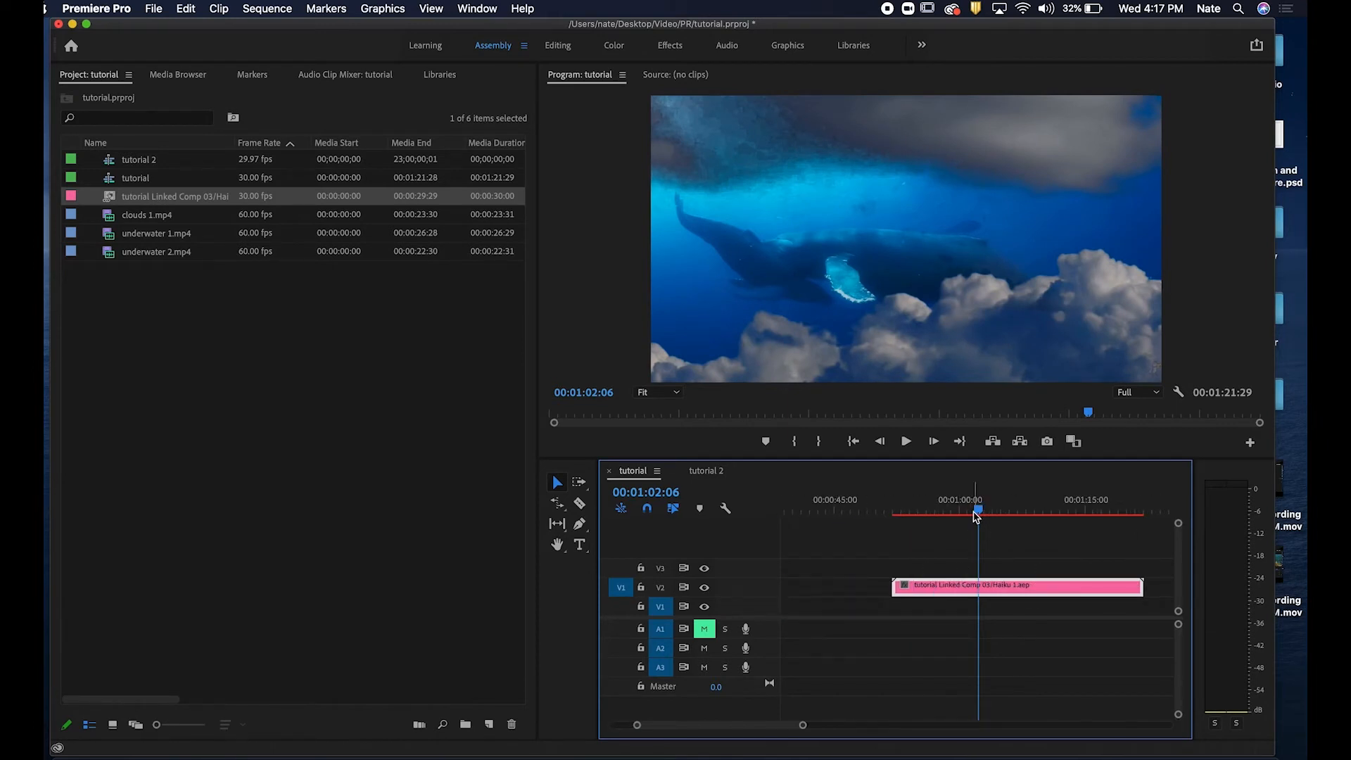
key("minus")
key("minus")
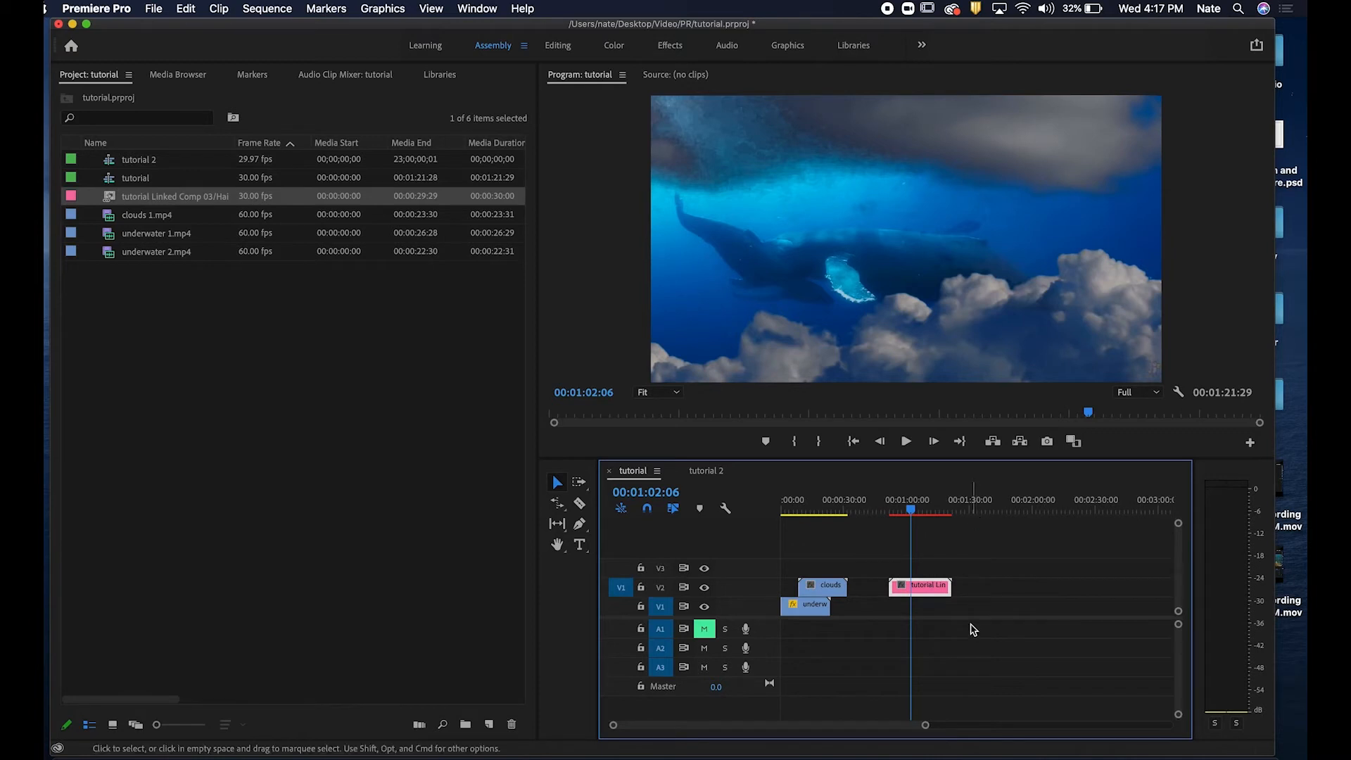
left_click_drag(926, 726, 870, 727)
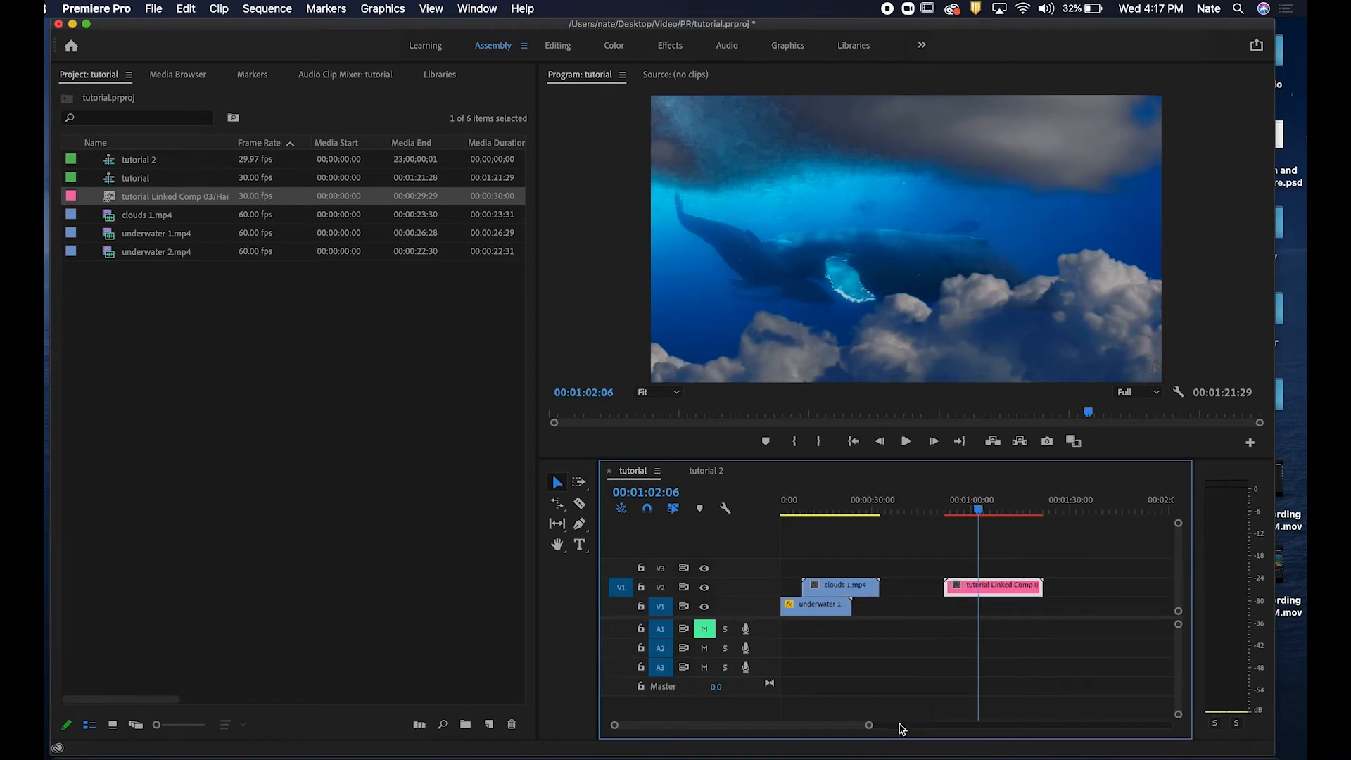
mouse_move(978, 508)
left_mouse_down()
mouse_move(953, 508)
mouse_move(972, 508)
left_mouse_up()
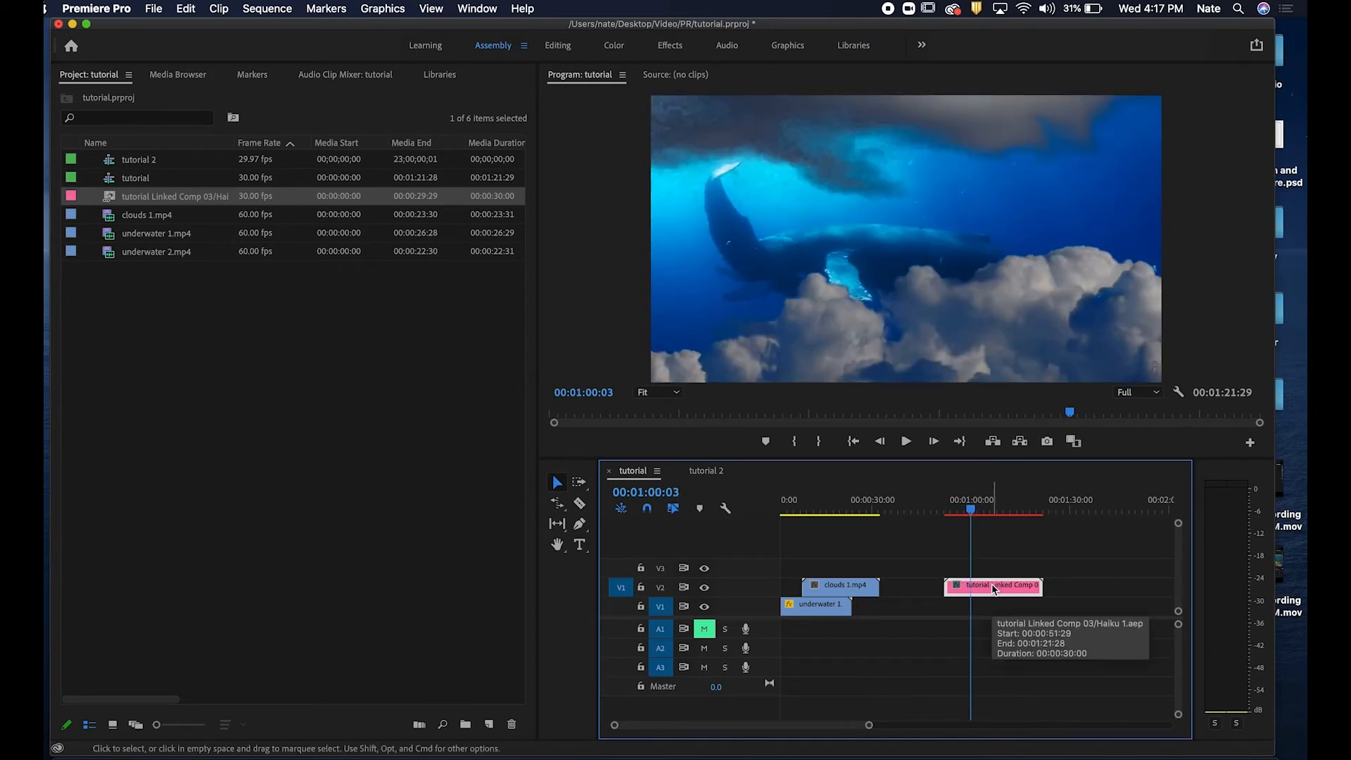
key("Return")
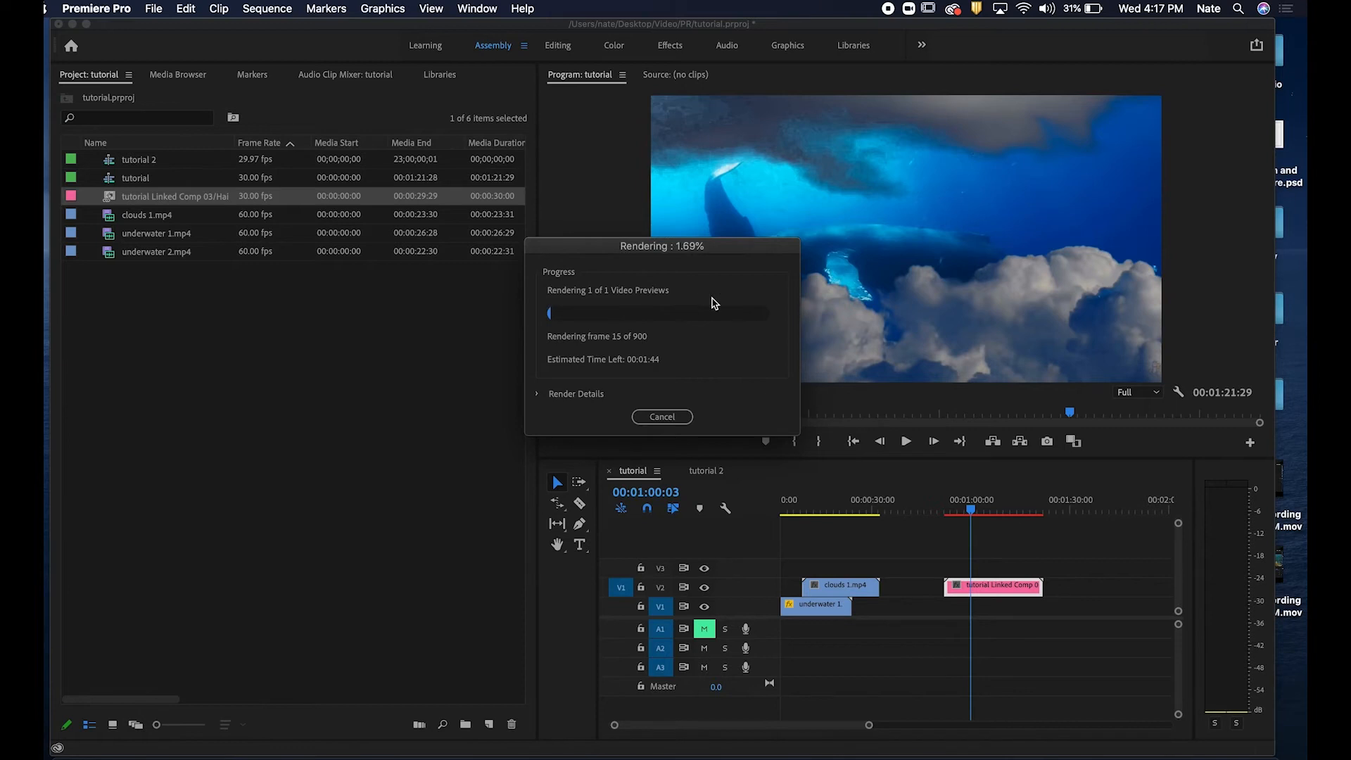
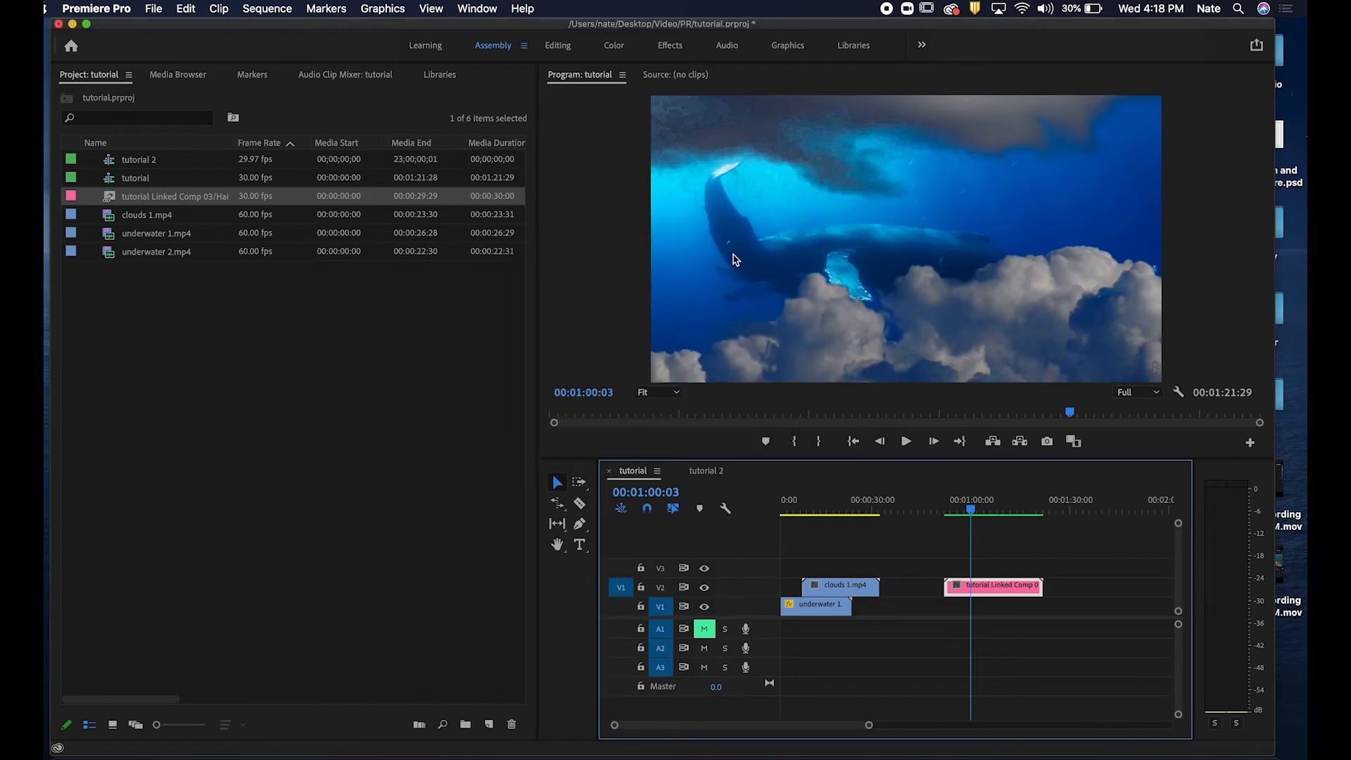
Play the sequence from the start and scrub across the linked composition clip to review the rendered preview.
key("Home")
key("space")
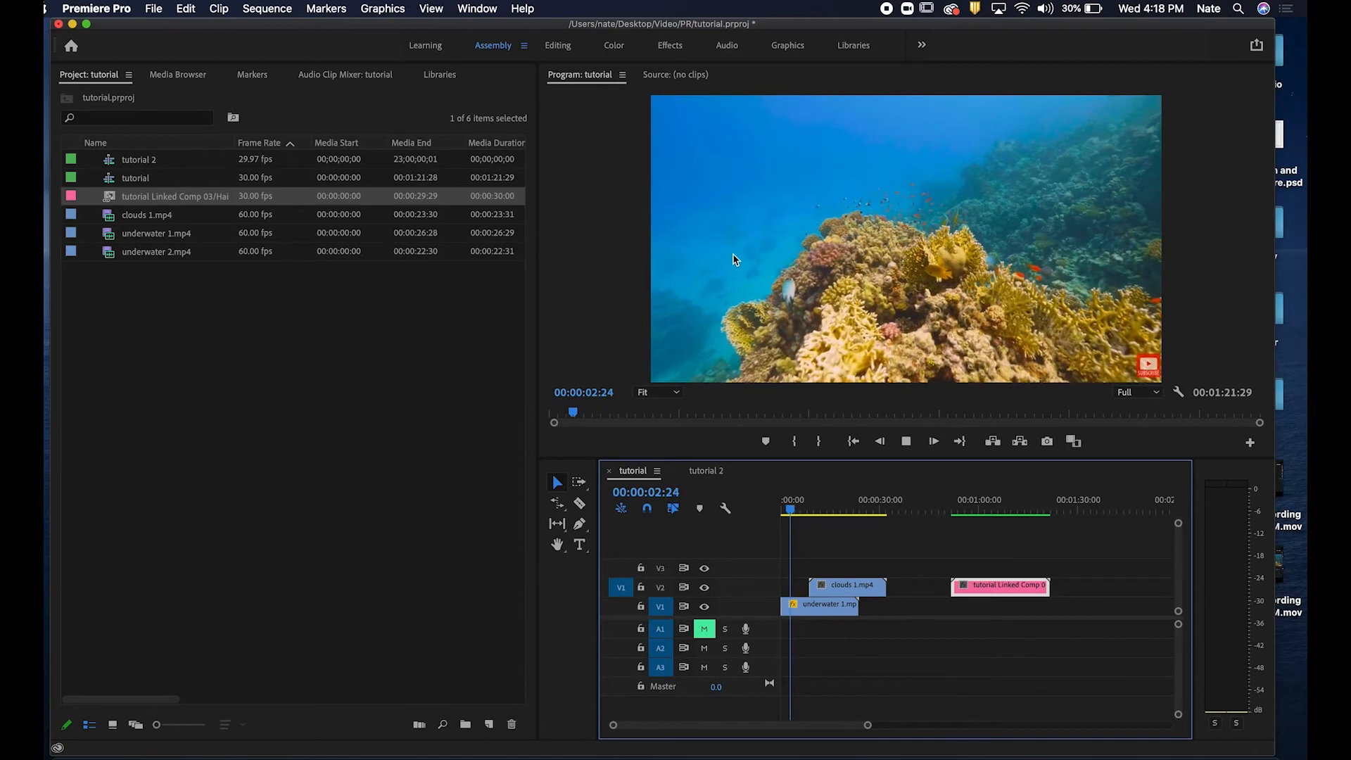
key("space")
left_click(949, 501)
key("space")
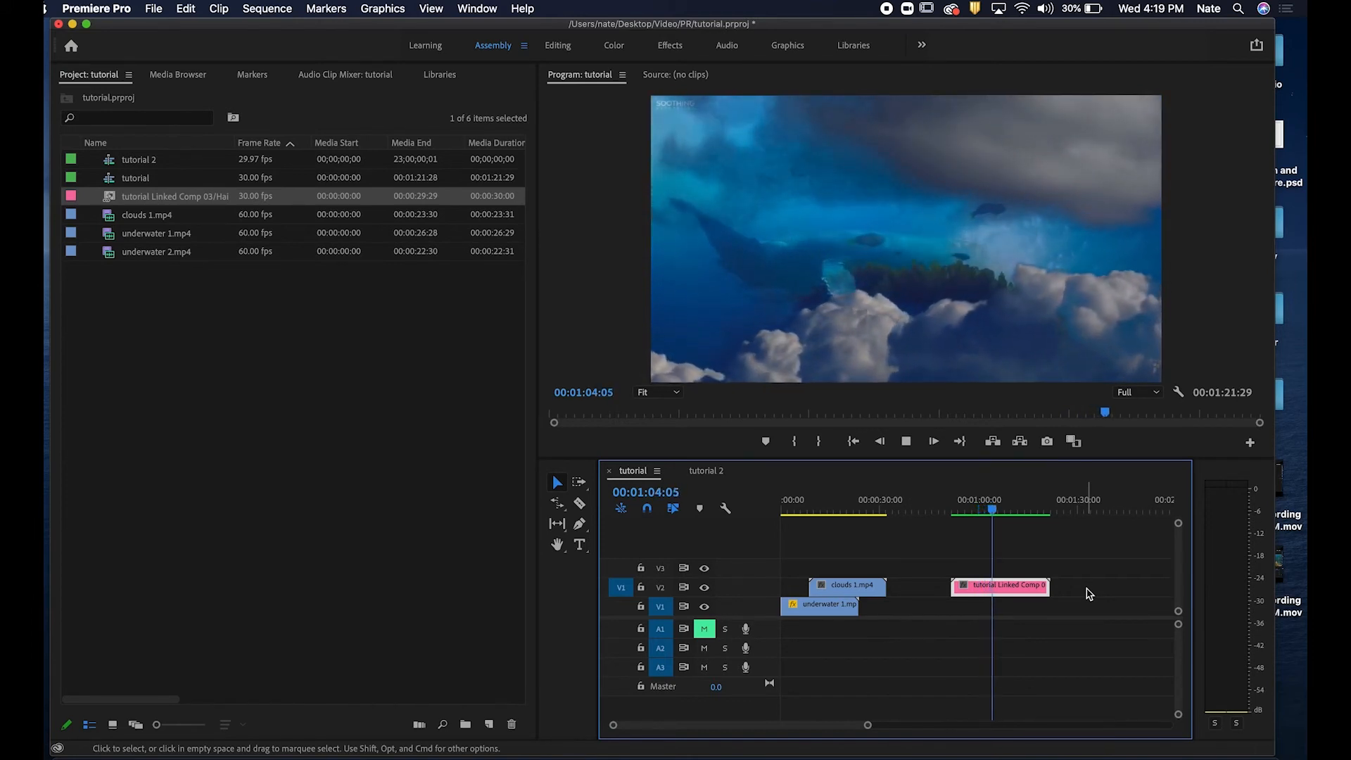
left_click(977, 511)
left_click_drag(979, 513, 1010, 508)
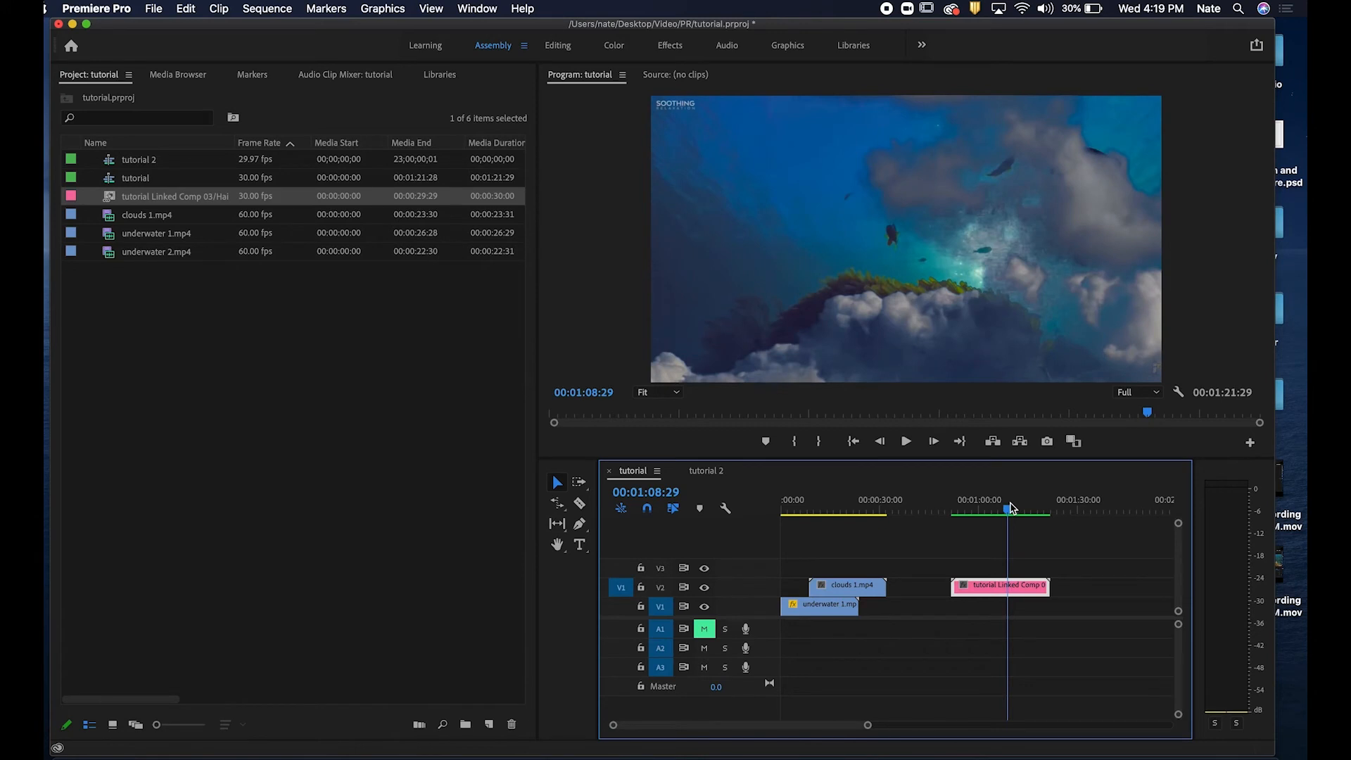
left_click_drag(1010, 508, 1062, 510)
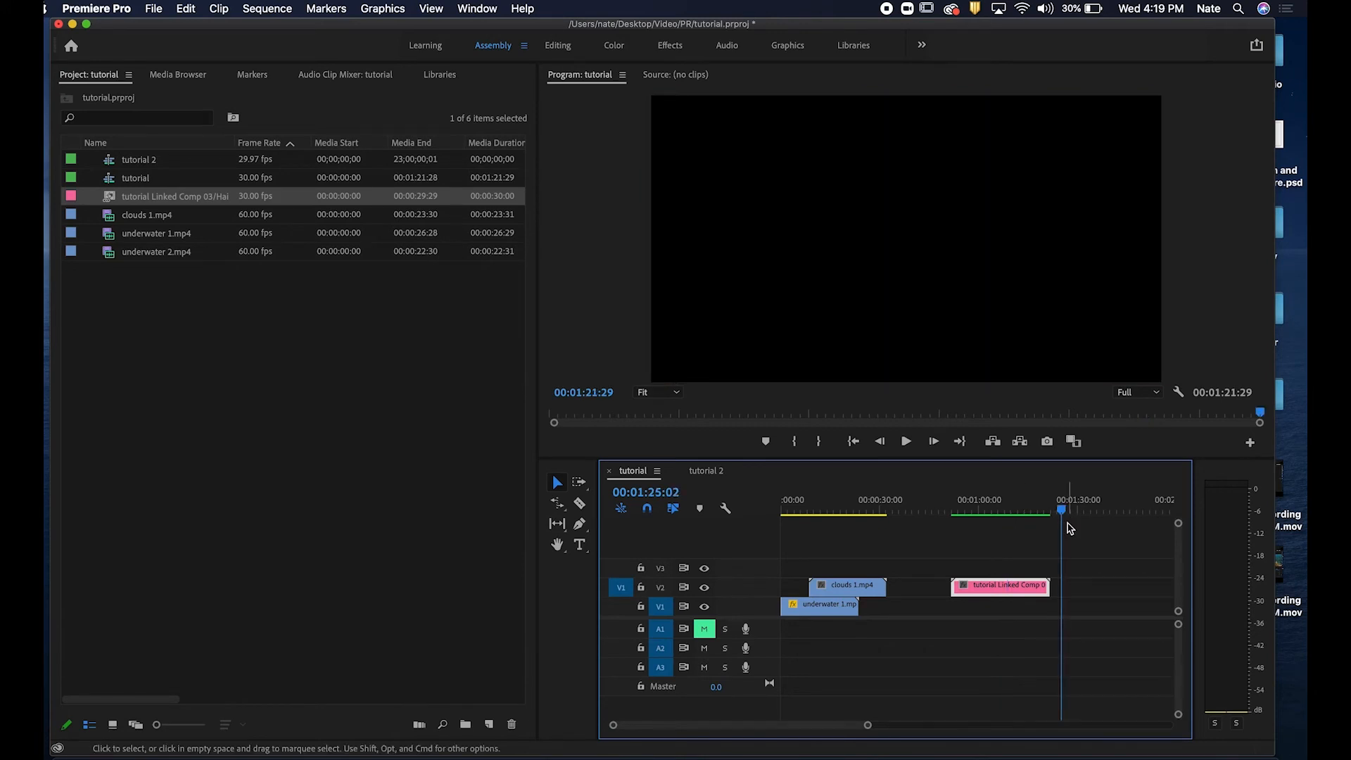
Start importing an After Effects composition through Dynamic Link and browse to the Haiku 1 project folder.
left_click(150, 8)
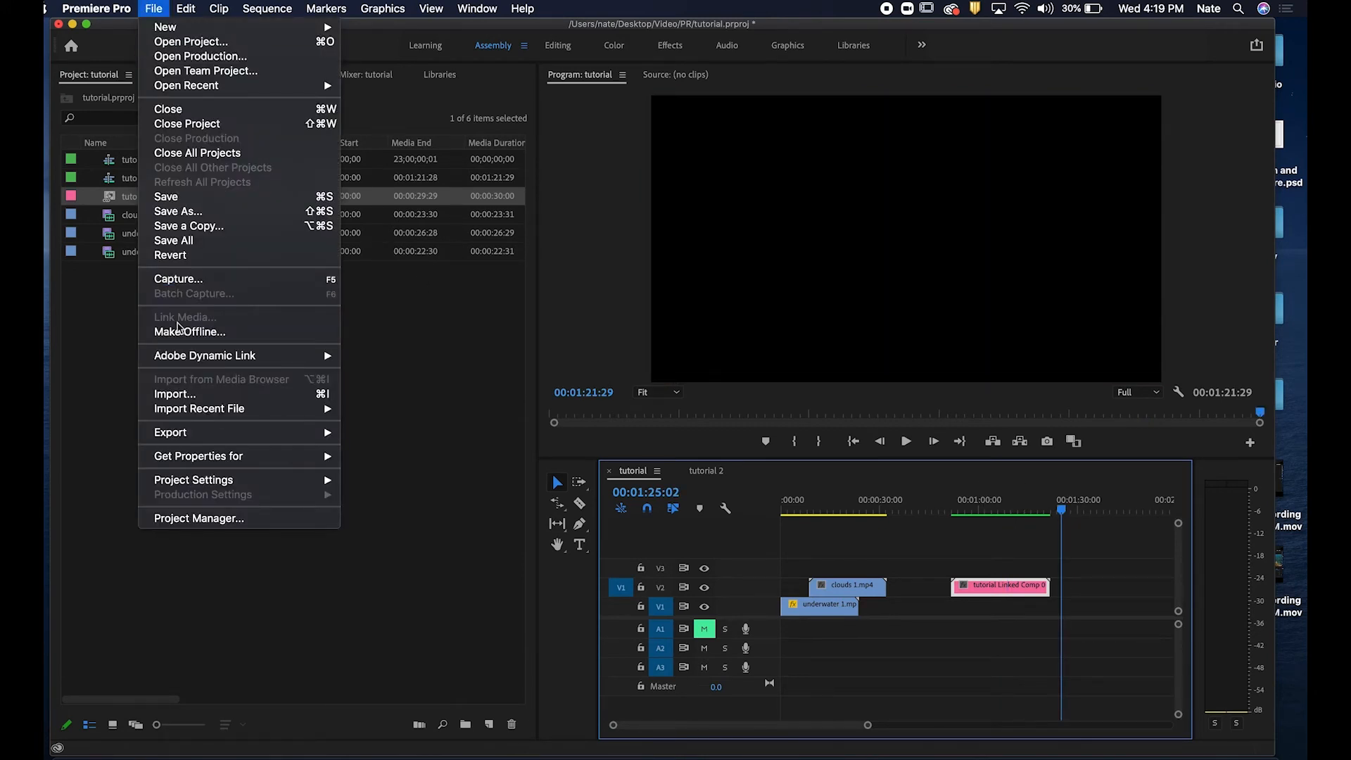
mouse_move(198, 363)
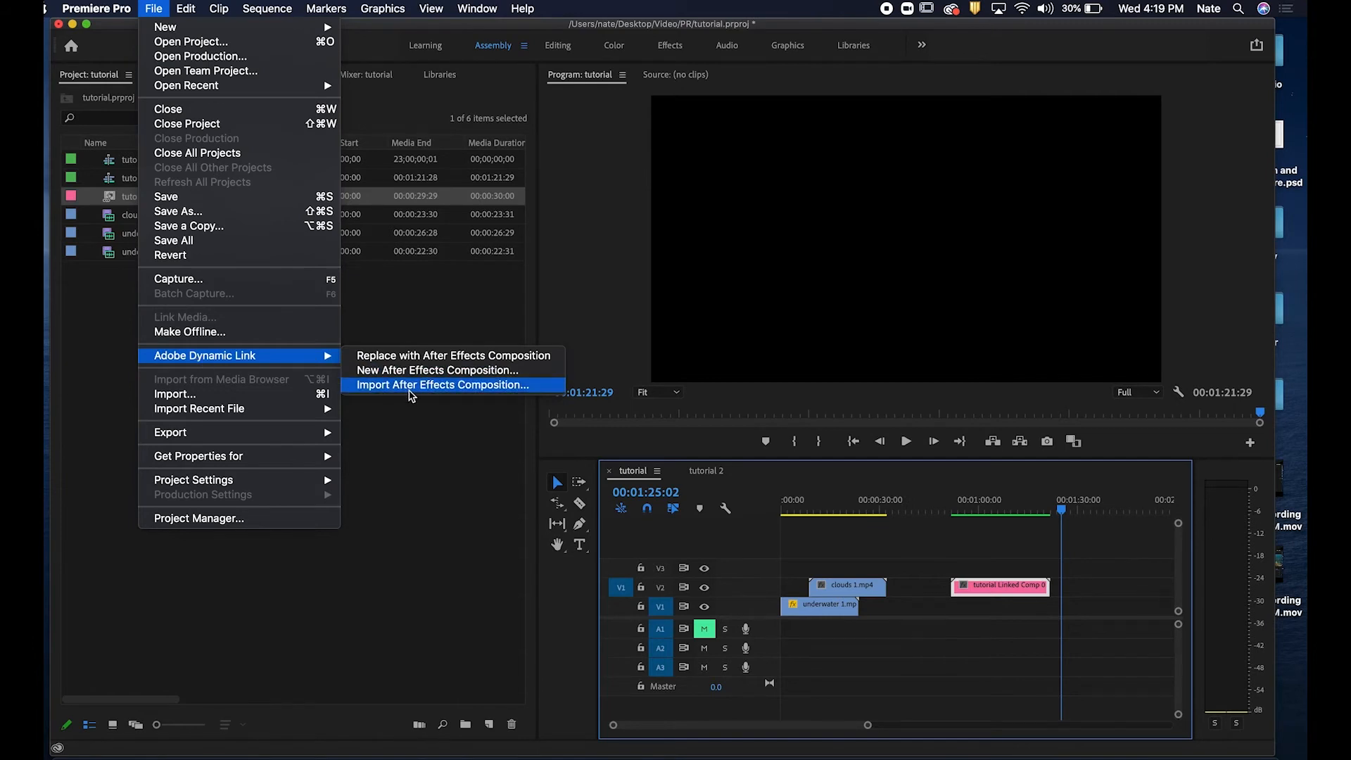
left_click(413, 385)
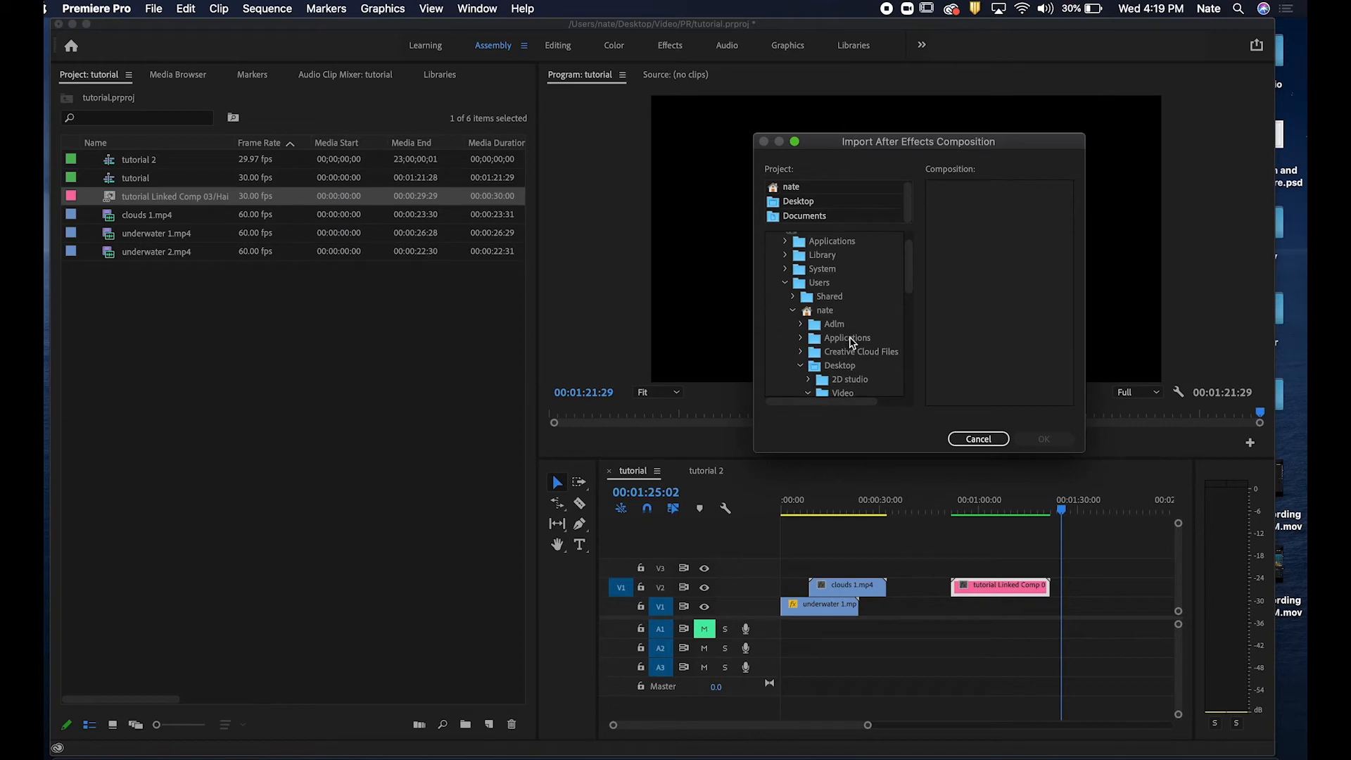
key("ctrl+Right")
key("ctrl+Left")
scroll(849, 382, "down", 3)
scroll(869, 380, "down", 3)
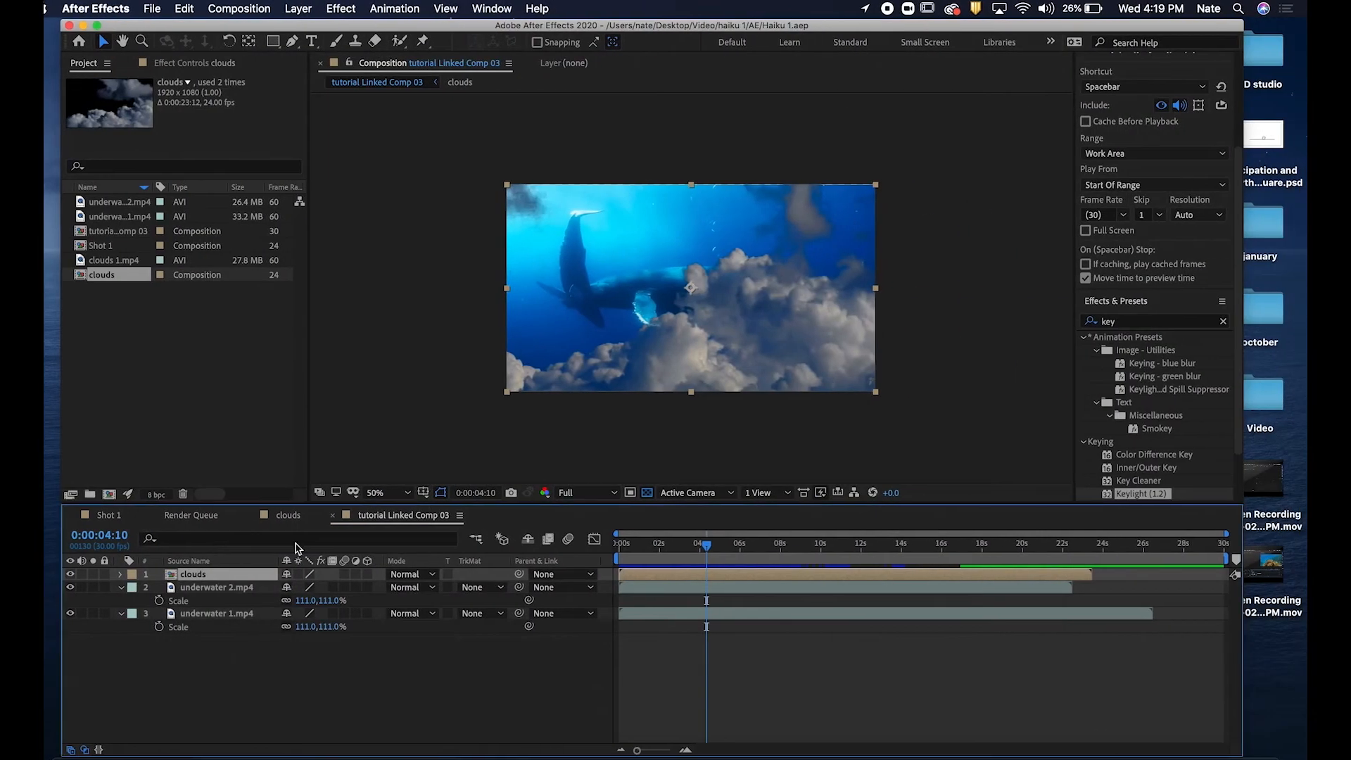
In the Shot 1 composition, create a new shape layer and draw a rectangle on it.
left_click(113, 515)
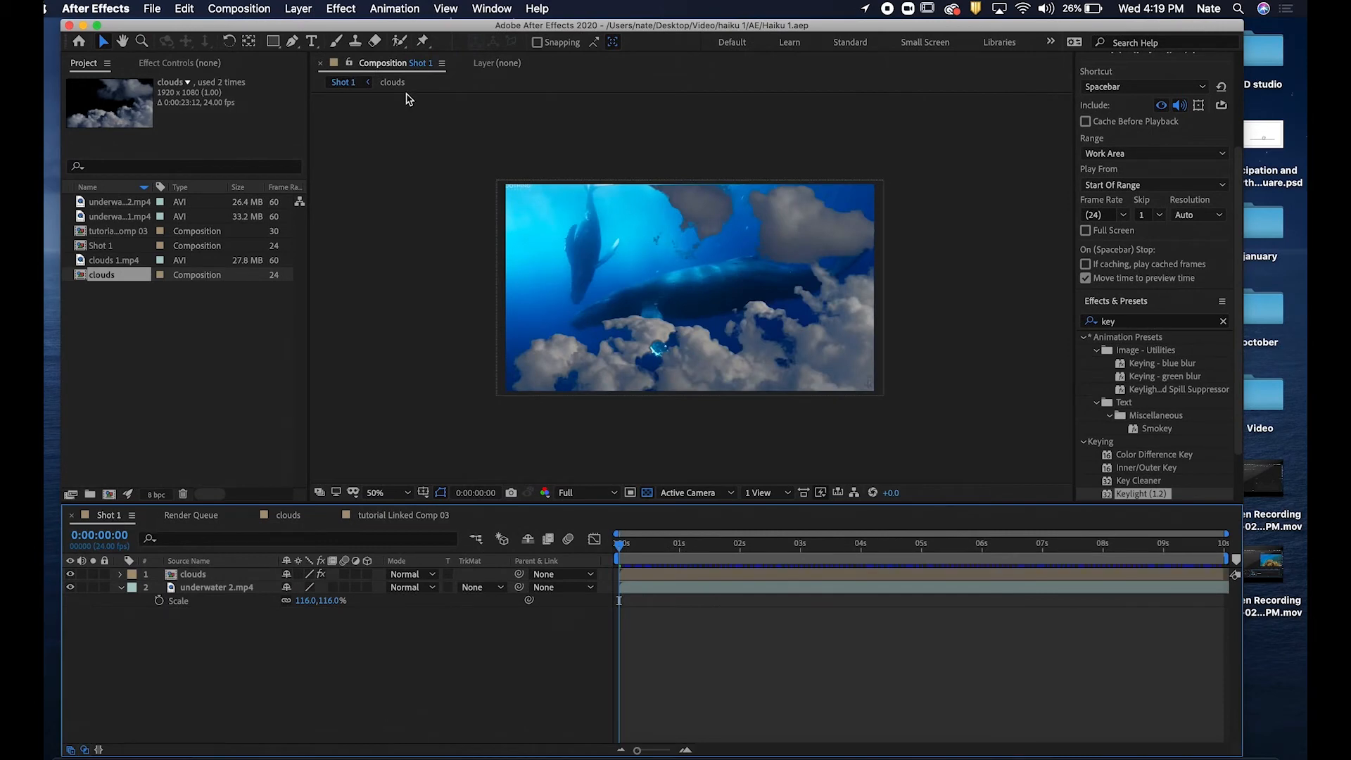
left_click(297, 8)
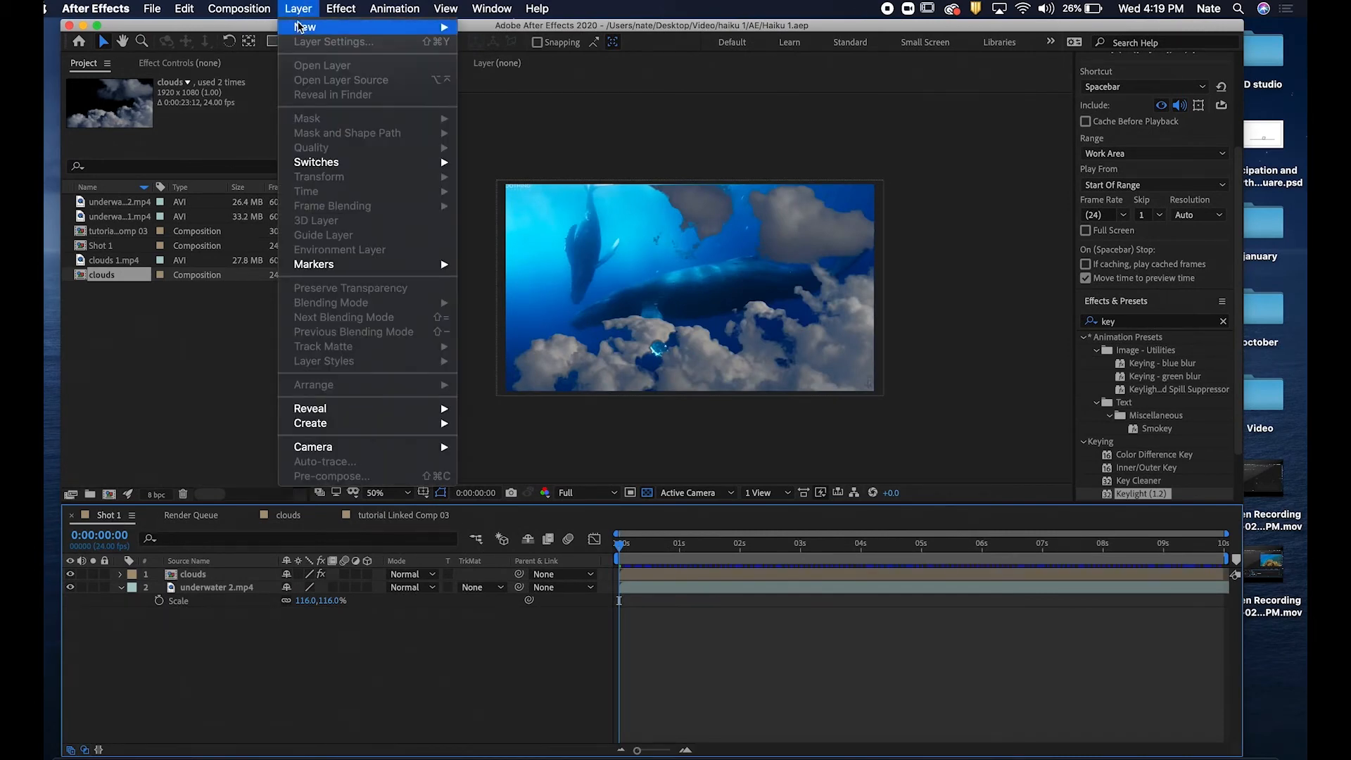
mouse_move(330, 27)
left_click(560, 105)
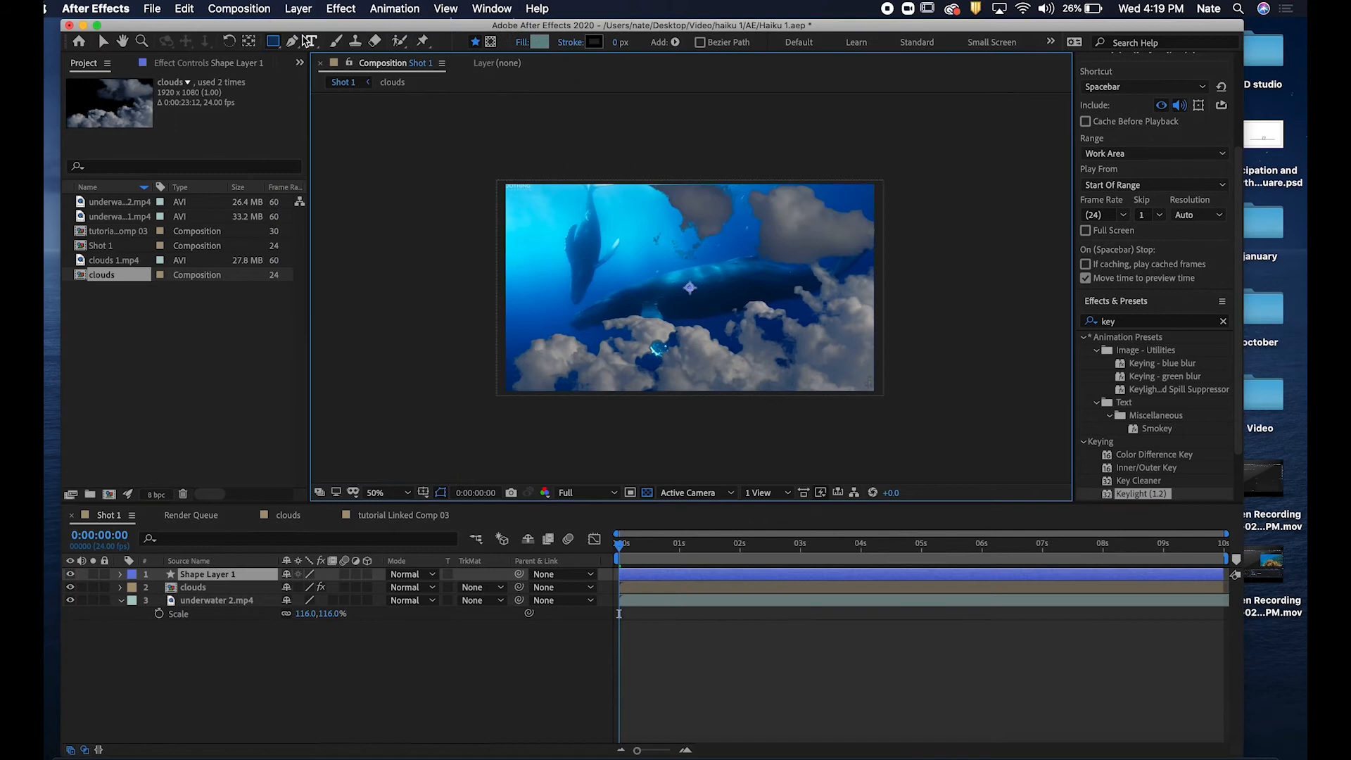
mouse_move(579, 239)
left_mouse_down()
mouse_move(644, 317)
mouse_move(665, 321)
left_mouse_up()
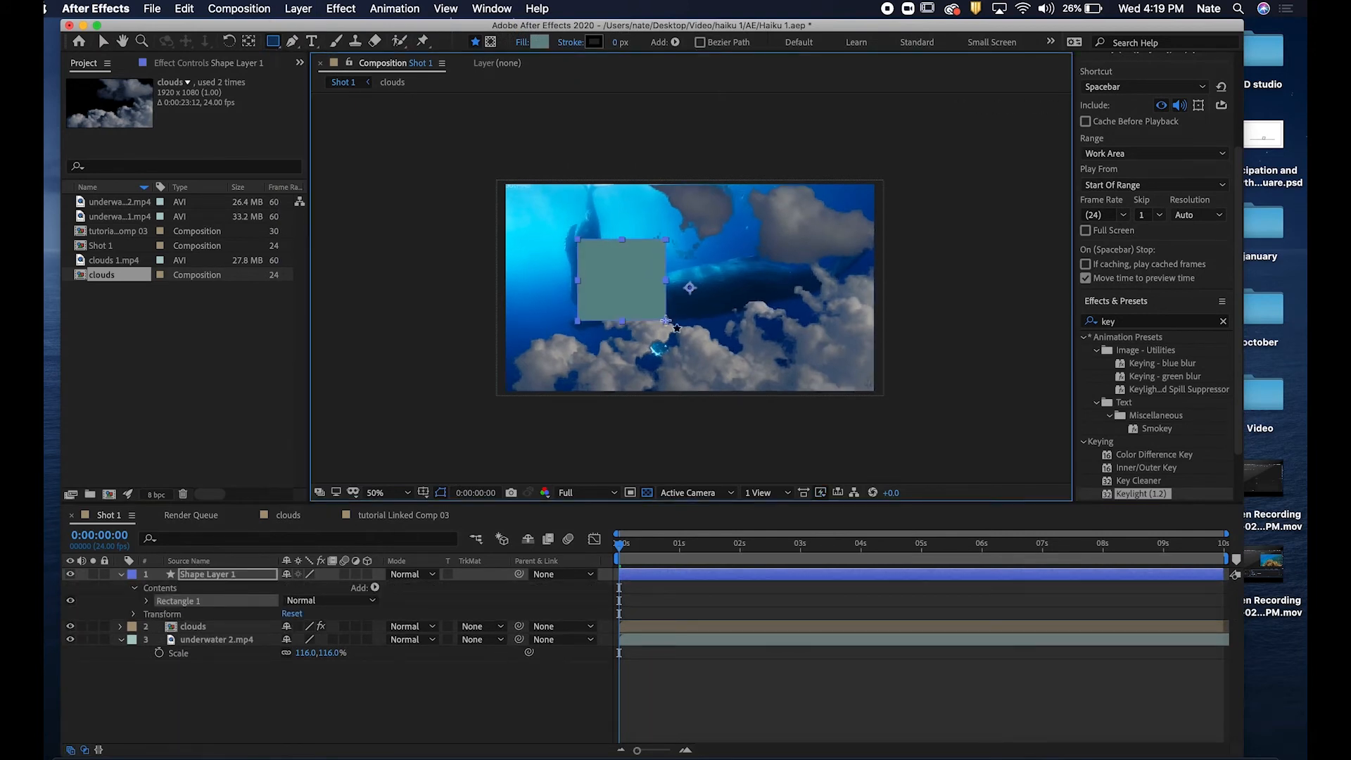
Move the shape layer below the clouds layer and reposition the rectangle toward the lower middle of the frame.
left_click(248, 570)
left_click_drag(248, 570, 228, 639)
key("v")
left_click_drag(599, 297, 696, 348)
key("Return")
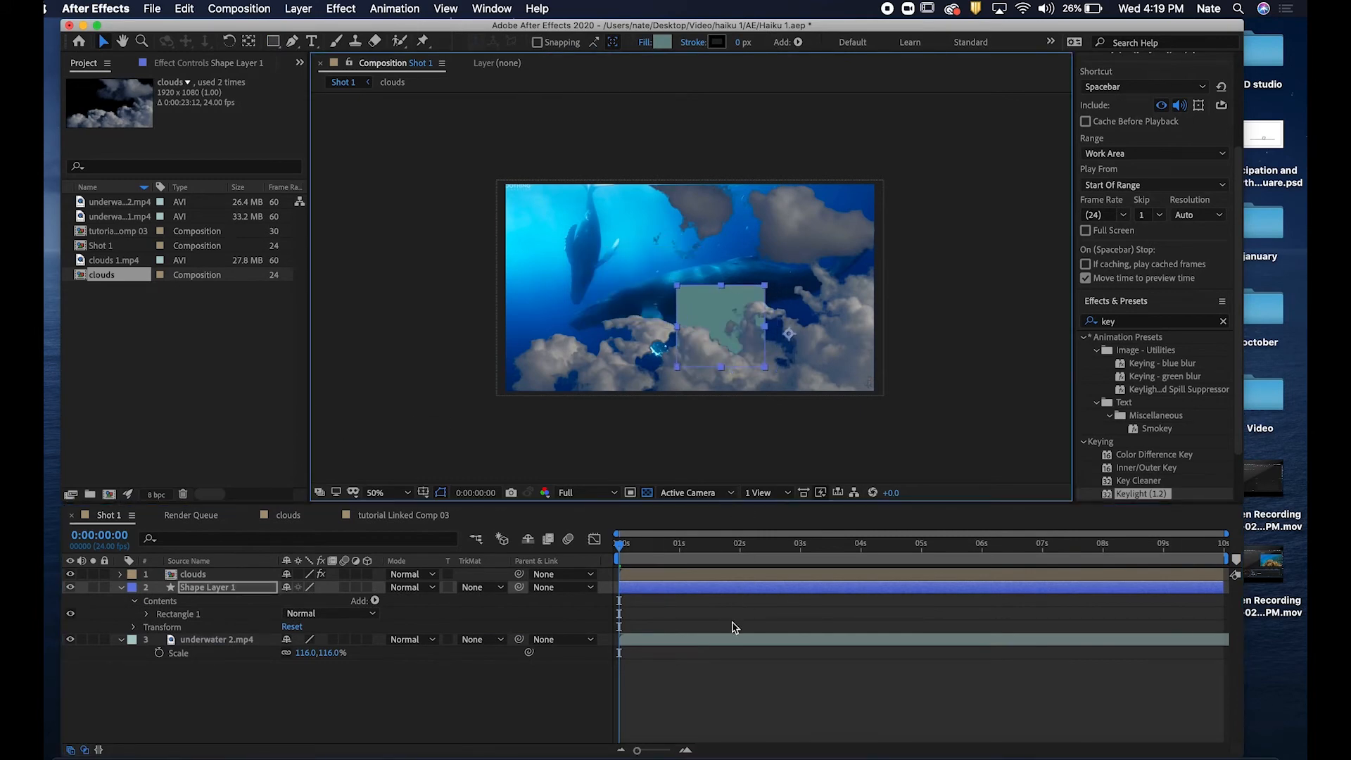
left_click(716, 683)
Save the After Effects project and import its Shot 1 composition from Haiku 1.aep into the Premiere Pro project.
left_click(154, 9)
left_click(184, 139)
key("ctrl+Left")
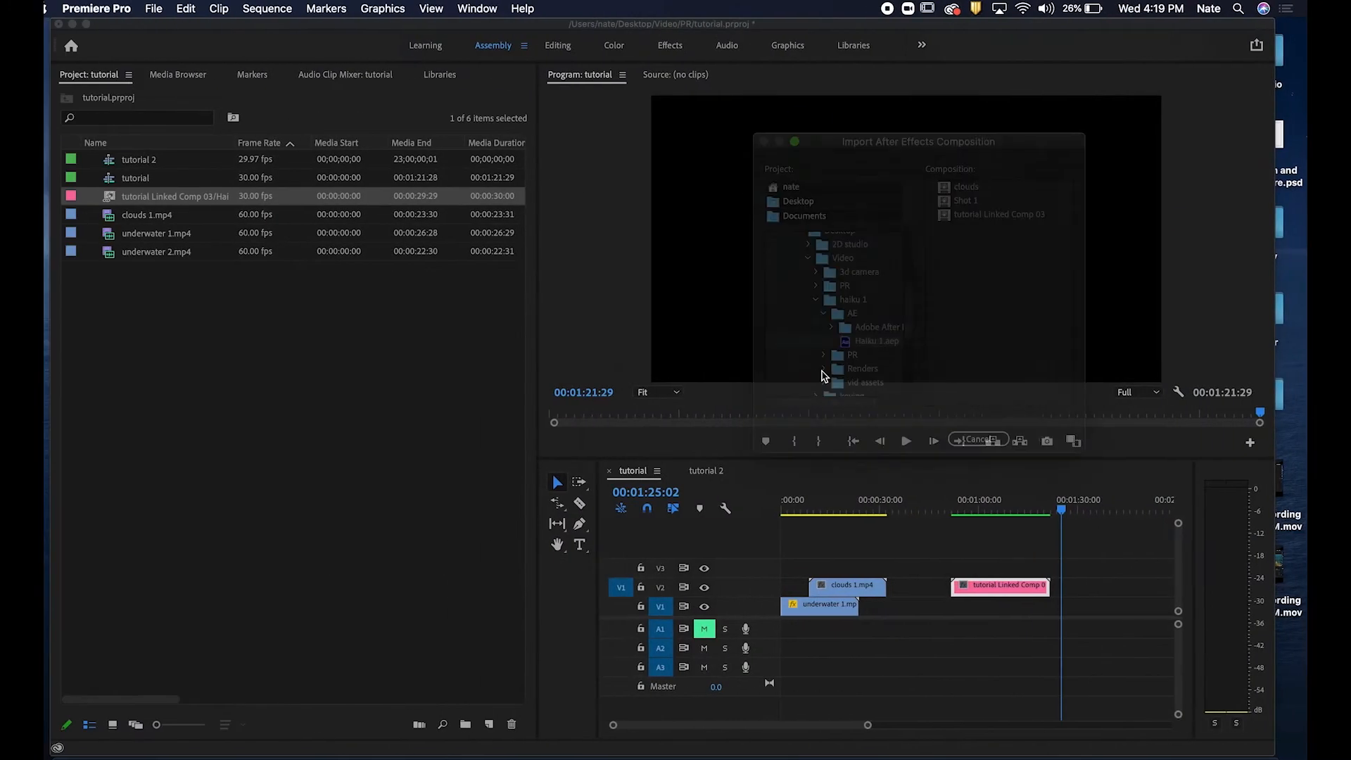
left_click(970, 202)
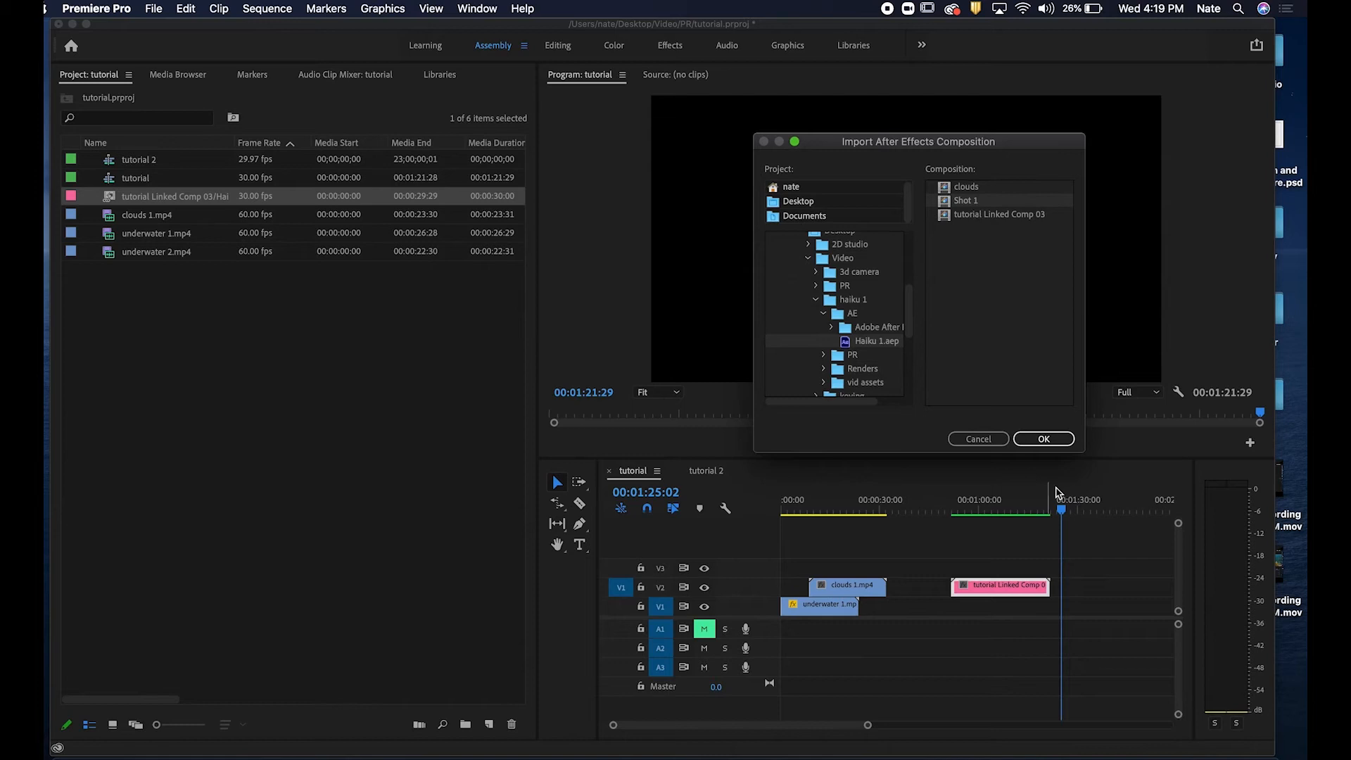
left_click(1044, 439)
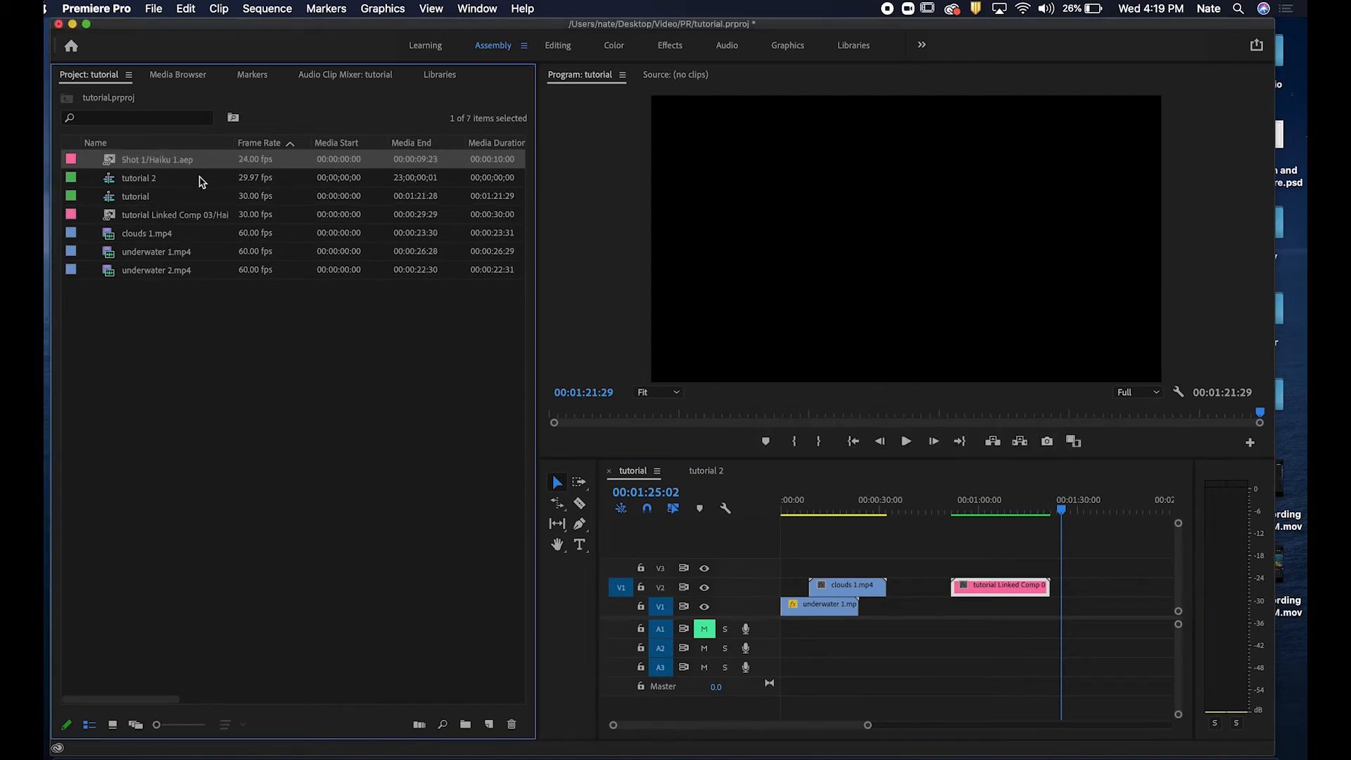
Place the Shot 1 composition on V2 after the linked composition clip and delete the gap before the linked clip.
left_click_drag(167, 165, 1102, 589)
left_click_drag(1086, 507, 1101, 507)
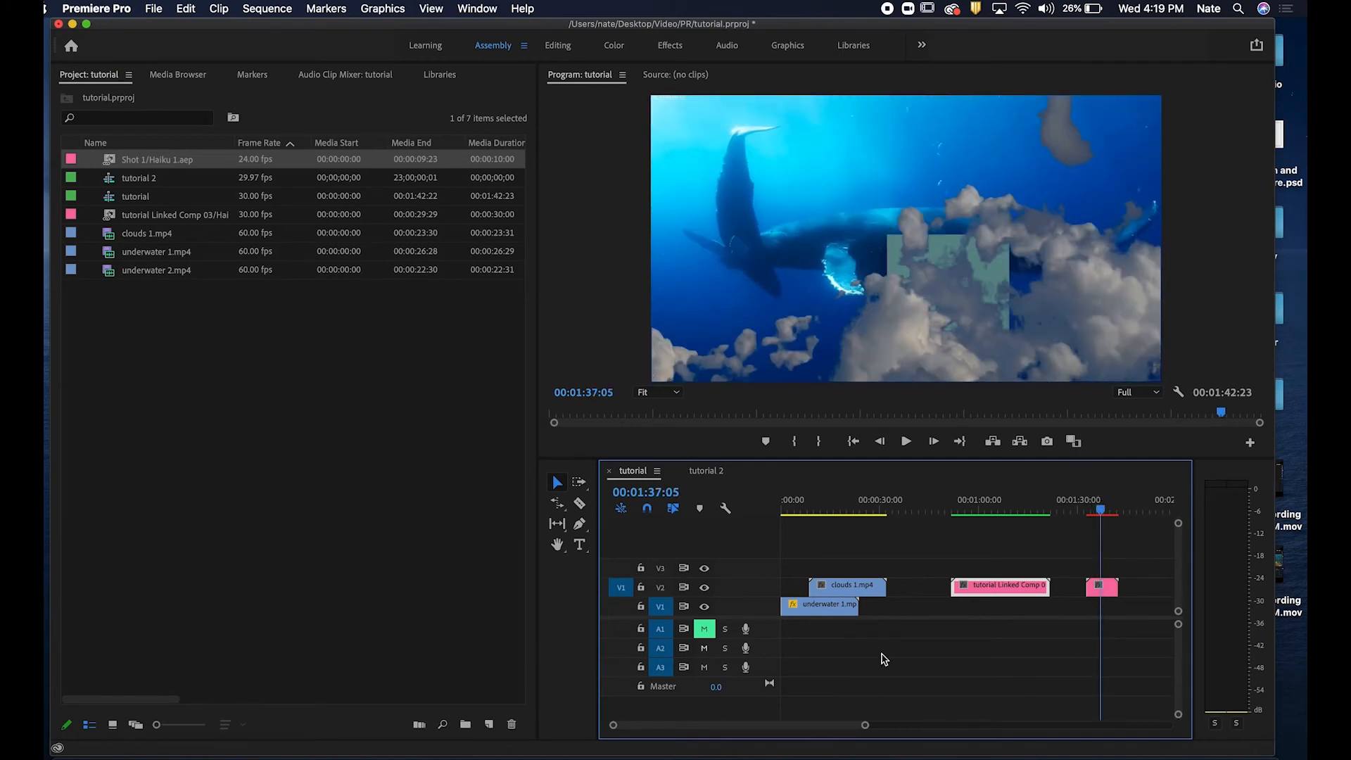
left_click(930, 590)
key("Delete")
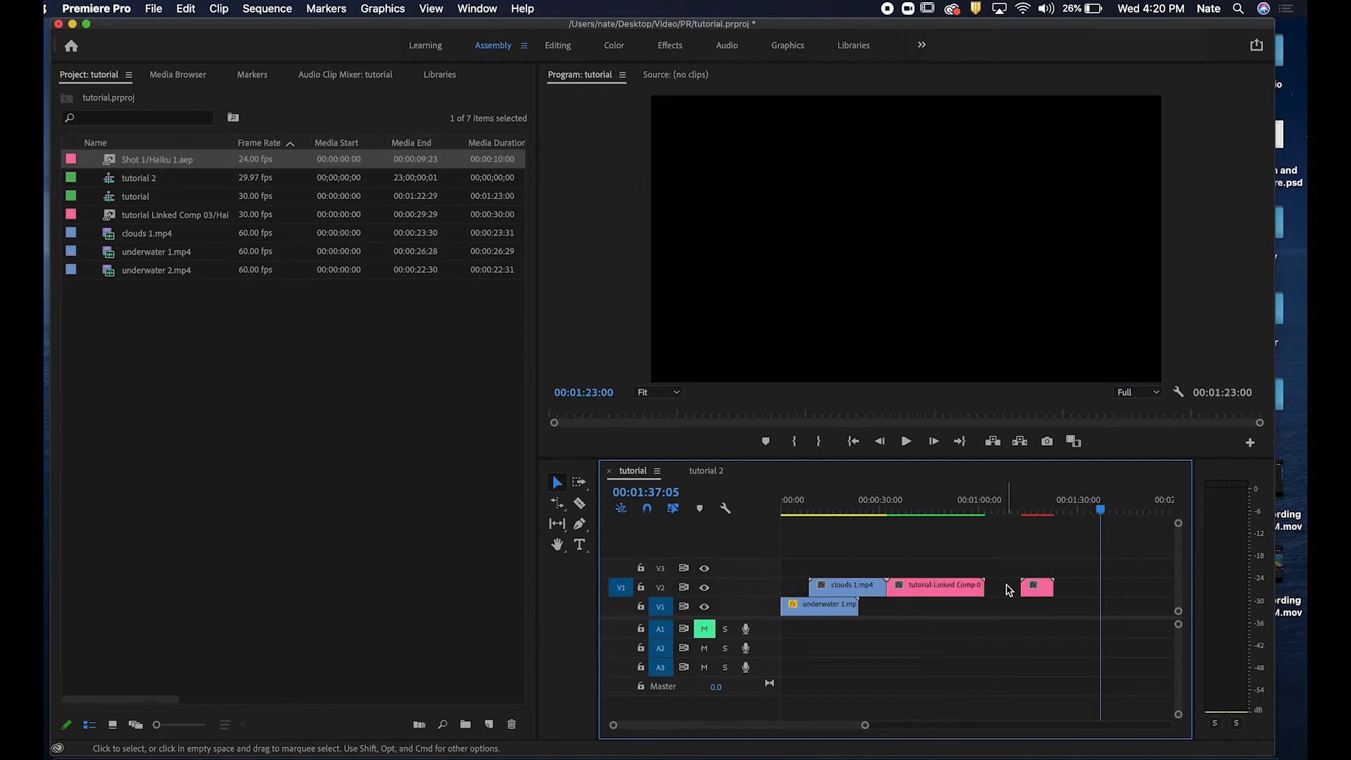
Scrub the sequence playhead across the linked composition clip.
left_click_drag(986, 504, 864, 522)
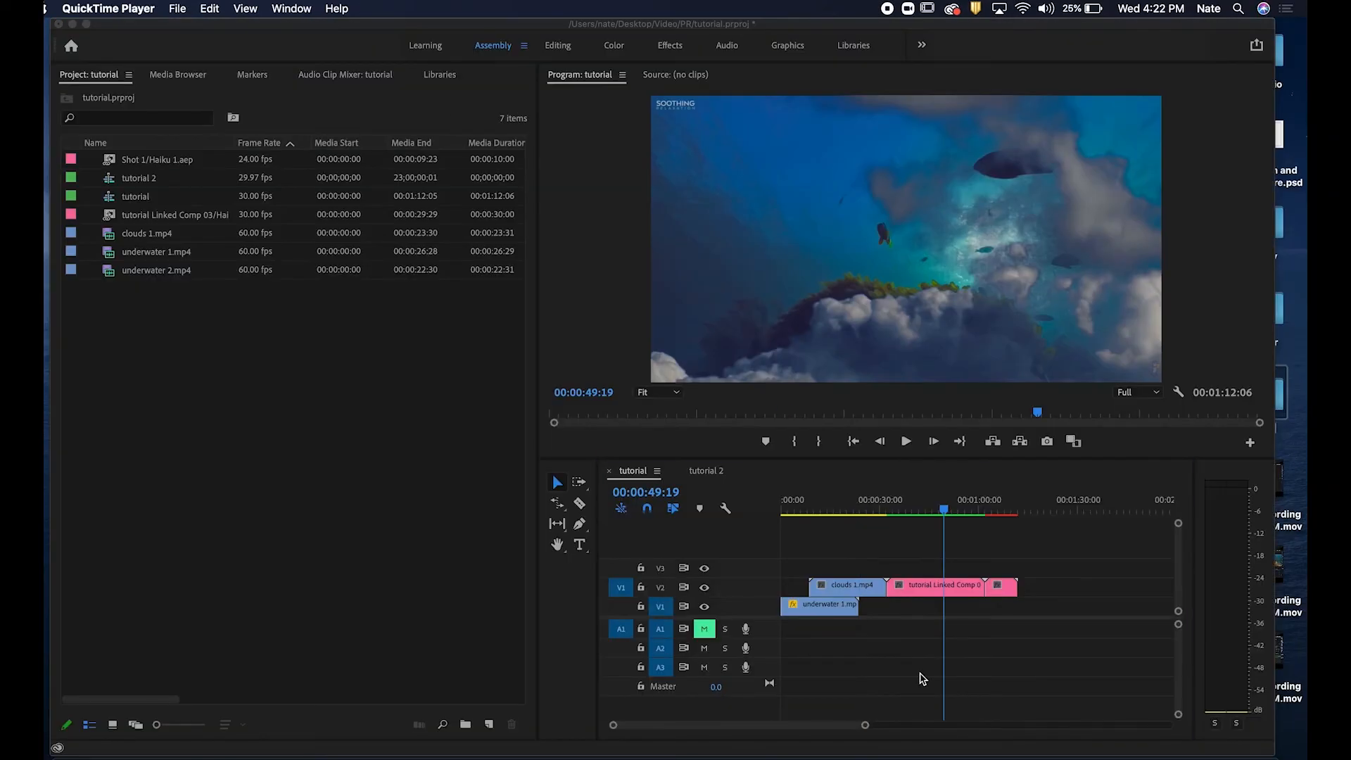
left_click(967, 530)
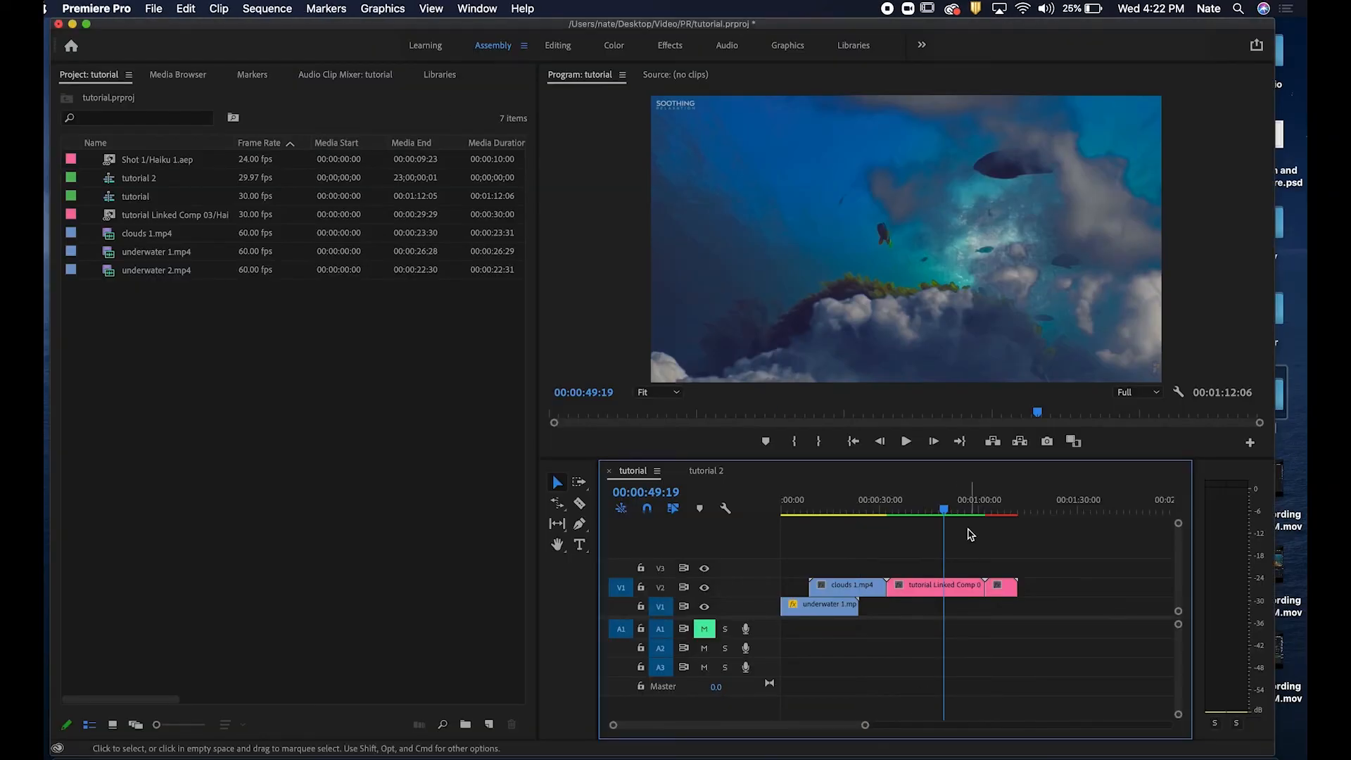
mouse_move(942, 507)
left_mouse_down()
mouse_move(927, 504)
mouse_move(950, 508)
left_mouse_up()
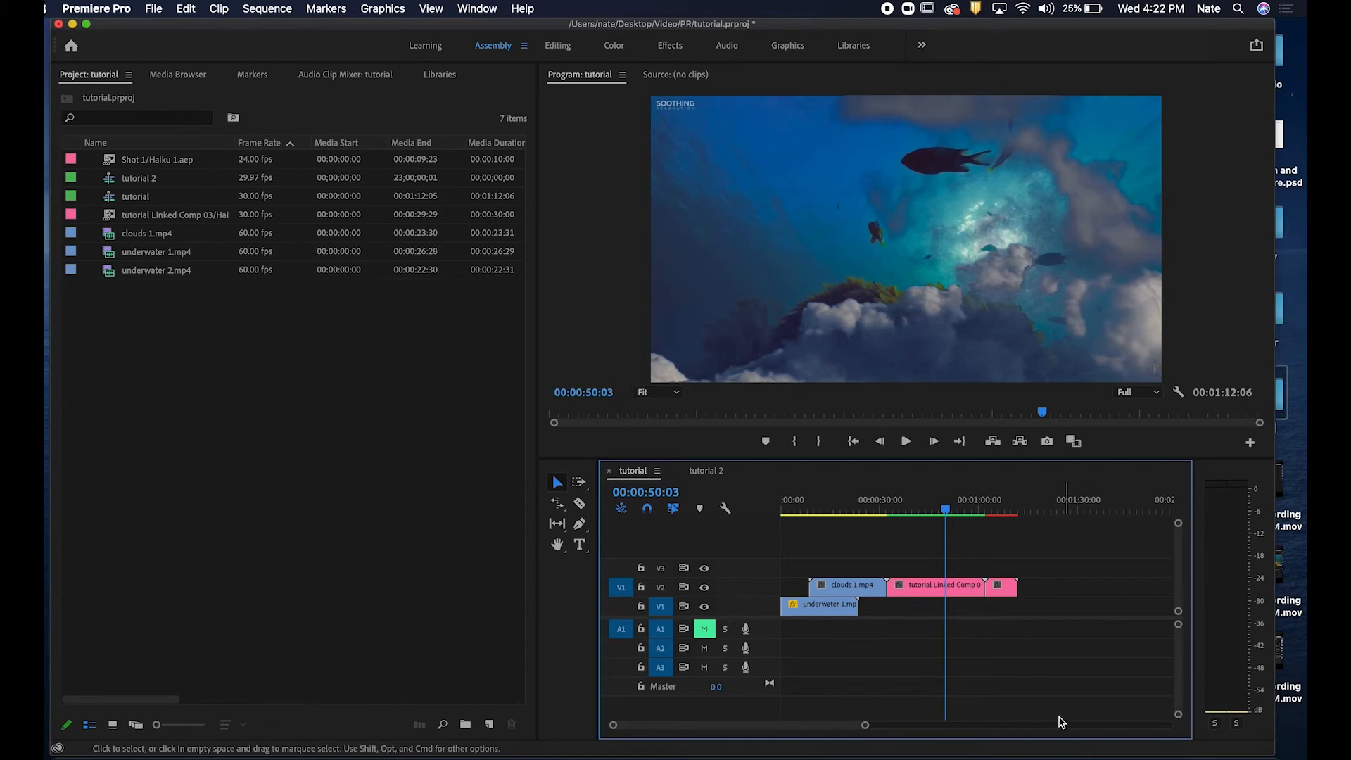
left_click_drag(947, 508, 933, 520)
Open the tutorial Linked Comp 03 composition in After Effects for editing.
left_click(936, 585)
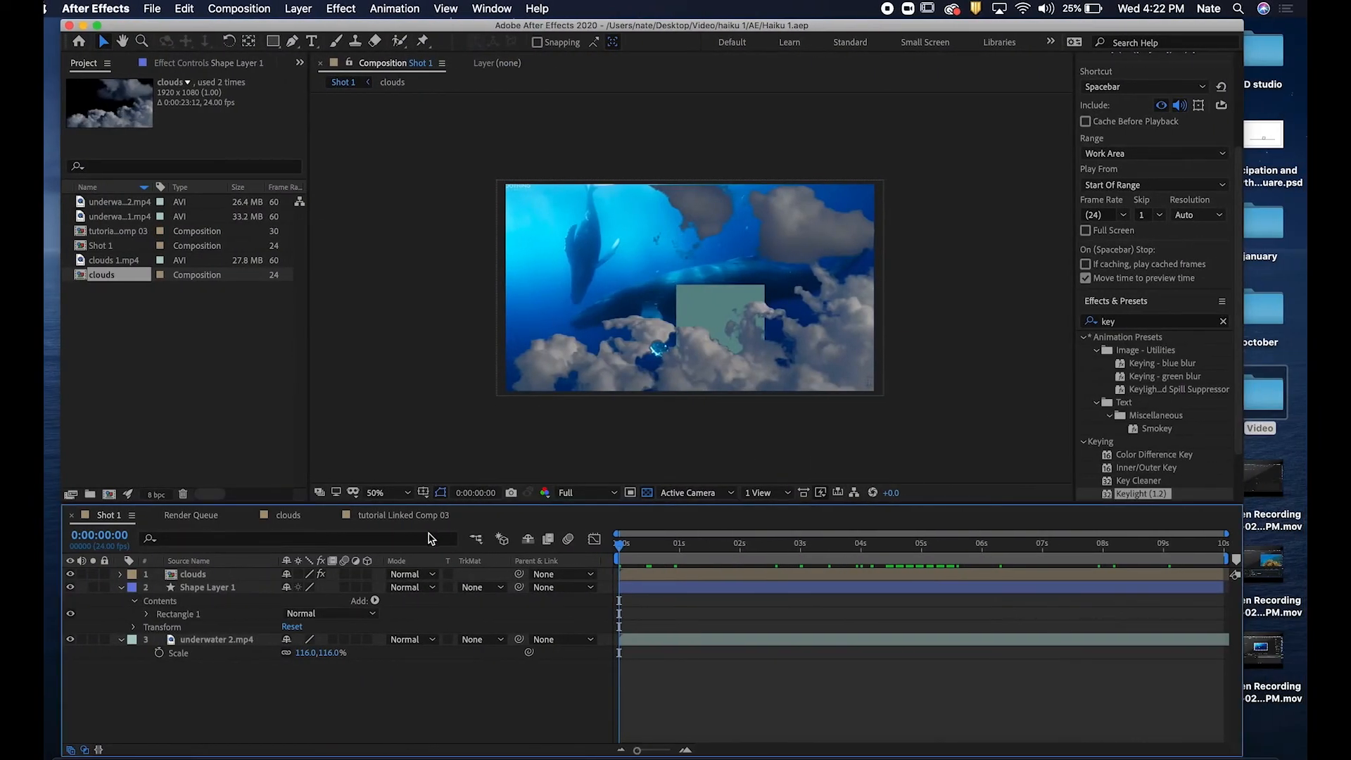
left_click(388, 516)
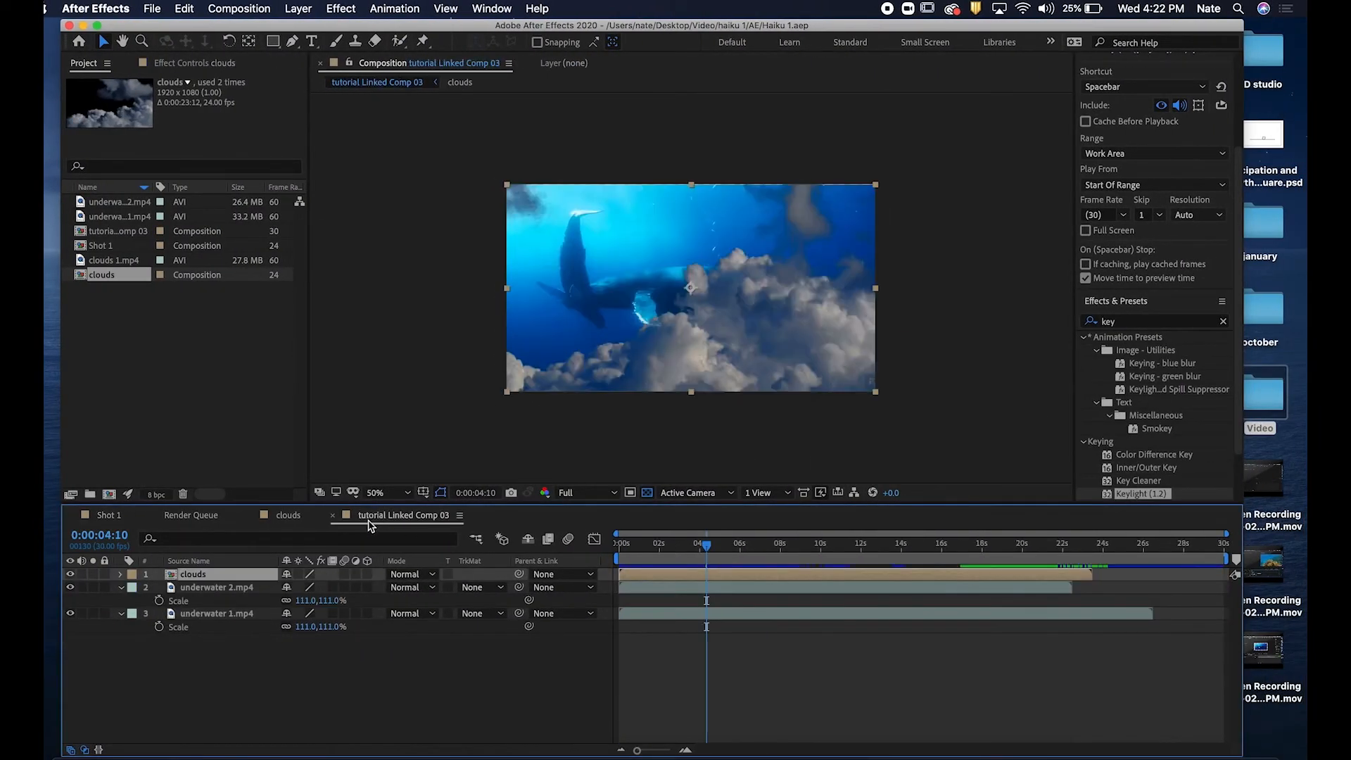
left_click(440, 656)
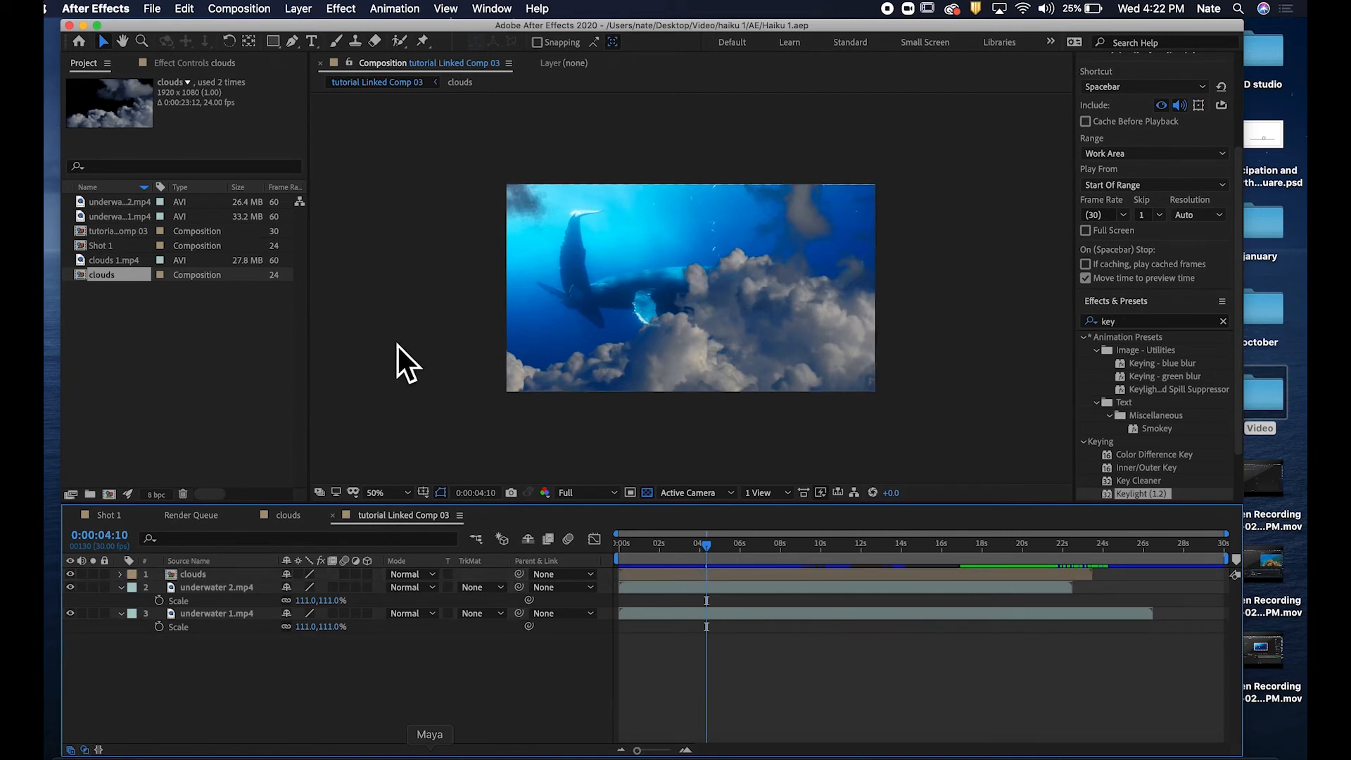
Draw a circle with the Ellipse Tool on a new shape layer and move it slightly.
left_click(273, 42)
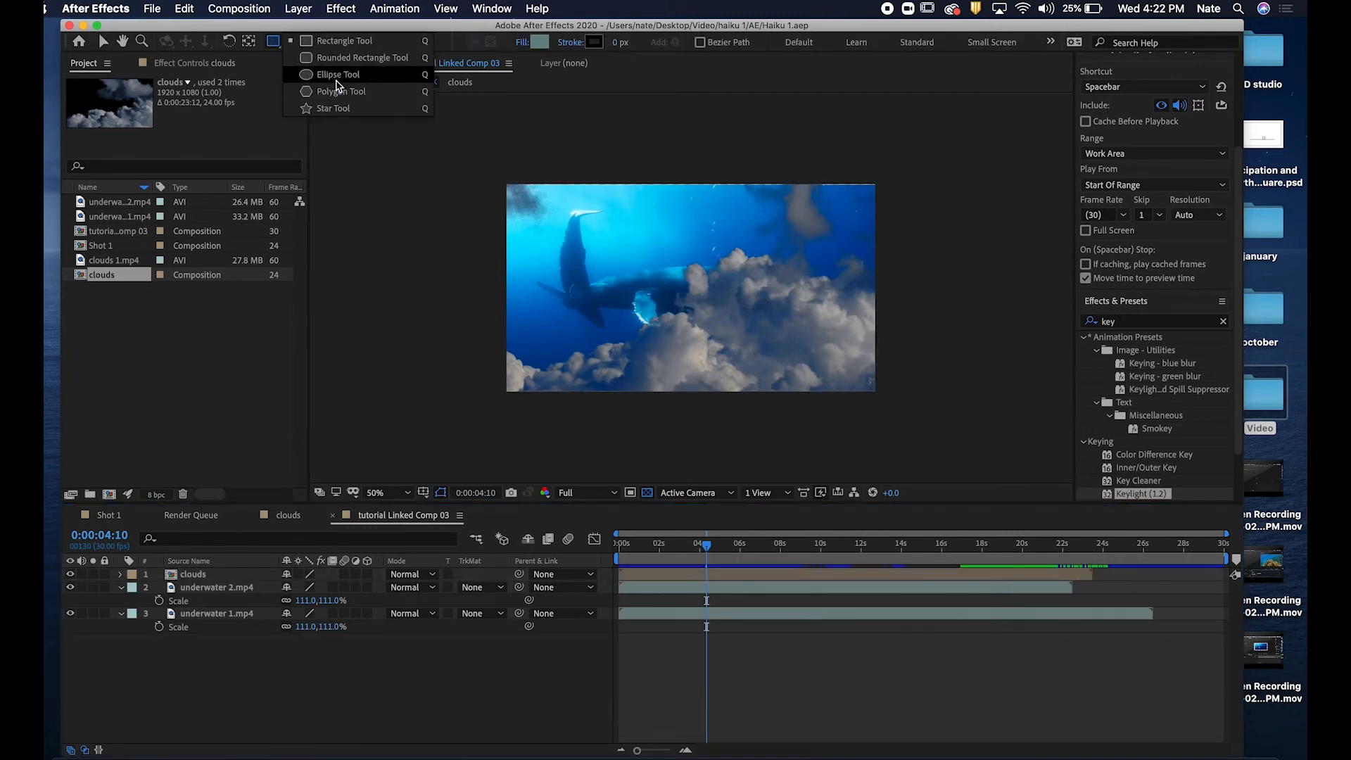
left_click(338, 84)
left_click_drag(613, 274, 698, 355)
key("v")
left_click_drag(648, 288, 689, 285)
Set the circle's fill colour to yellow F5EB0B.
left_click(662, 44)
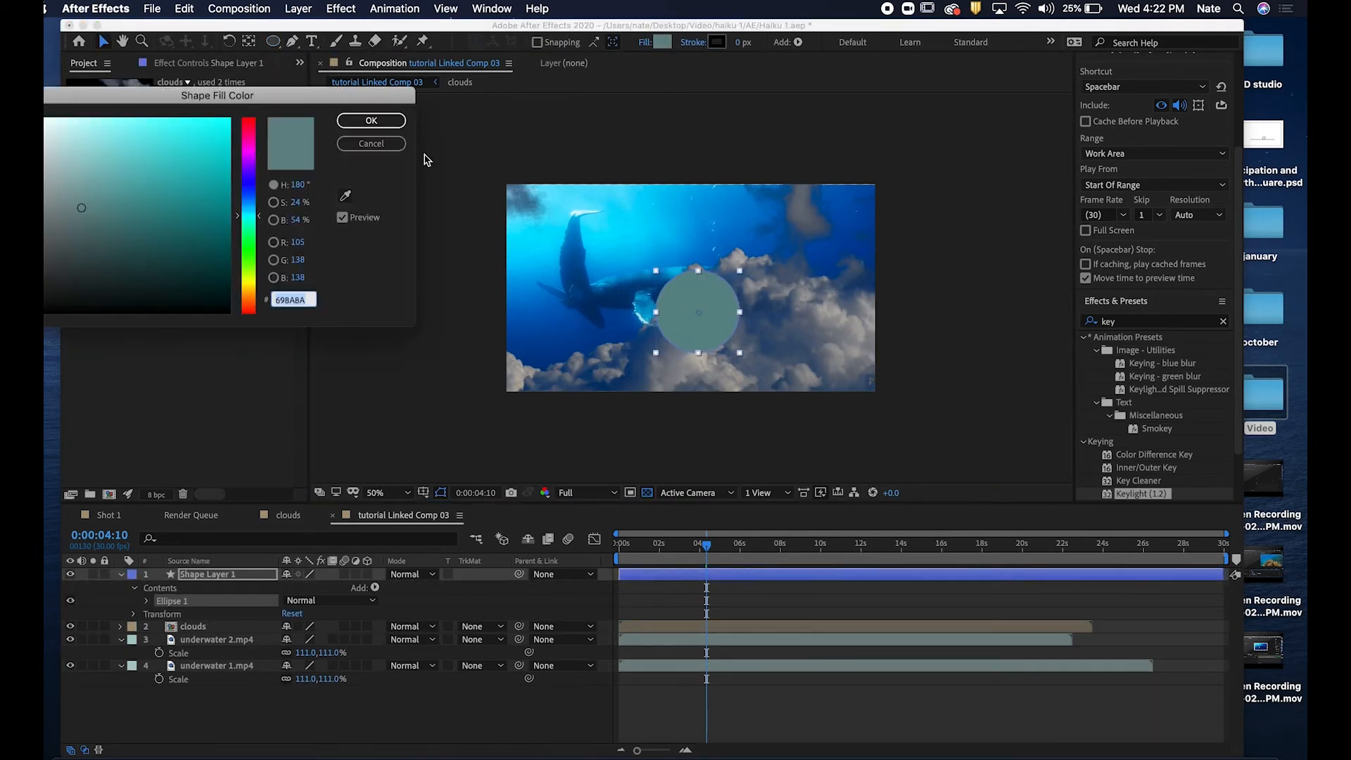
left_click(251, 283)
left_click_drag(194, 198, 219, 126)
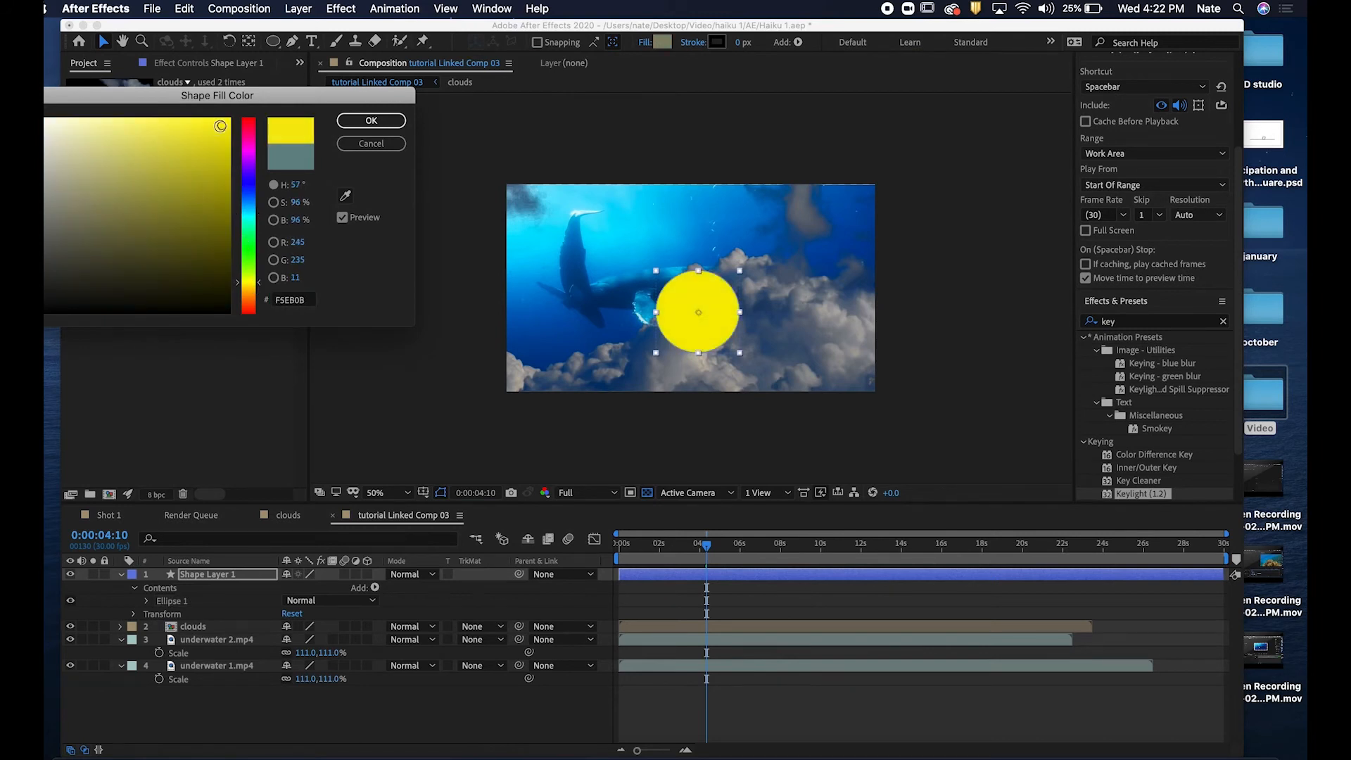
left_click(371, 120)
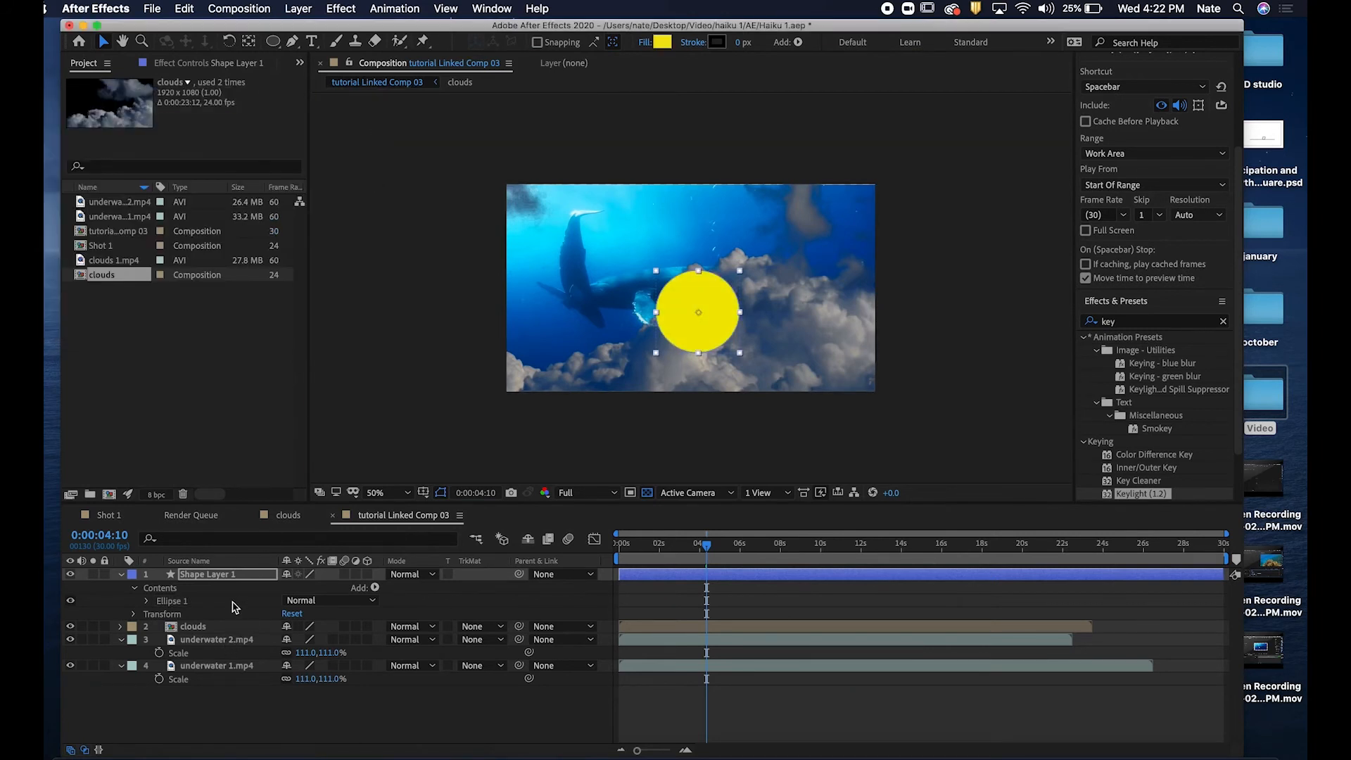
Move the shape layer below the clouds layer and position the circle in the upper right of the frame.
left_click_drag(246, 584, 243, 632)
left_click_drag(716, 302, 786, 241)
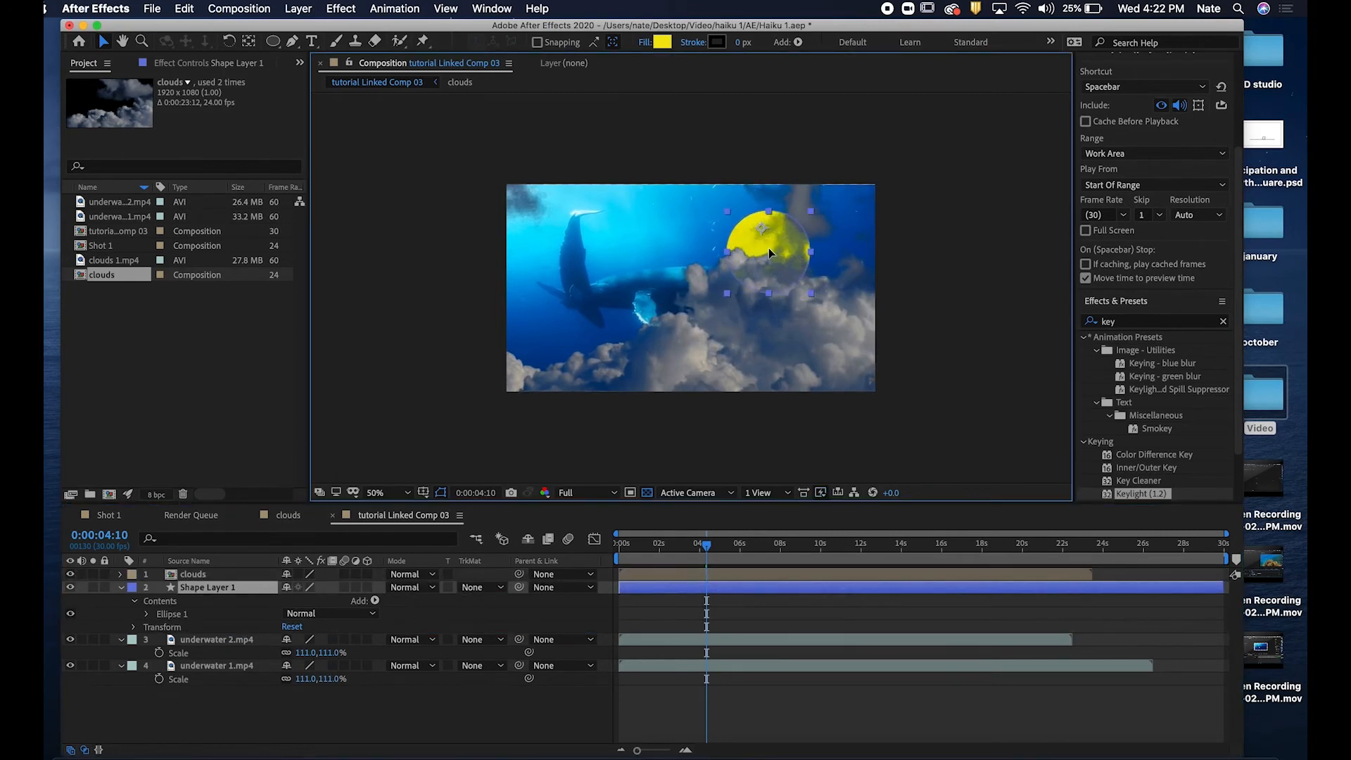
left_click(791, 701)
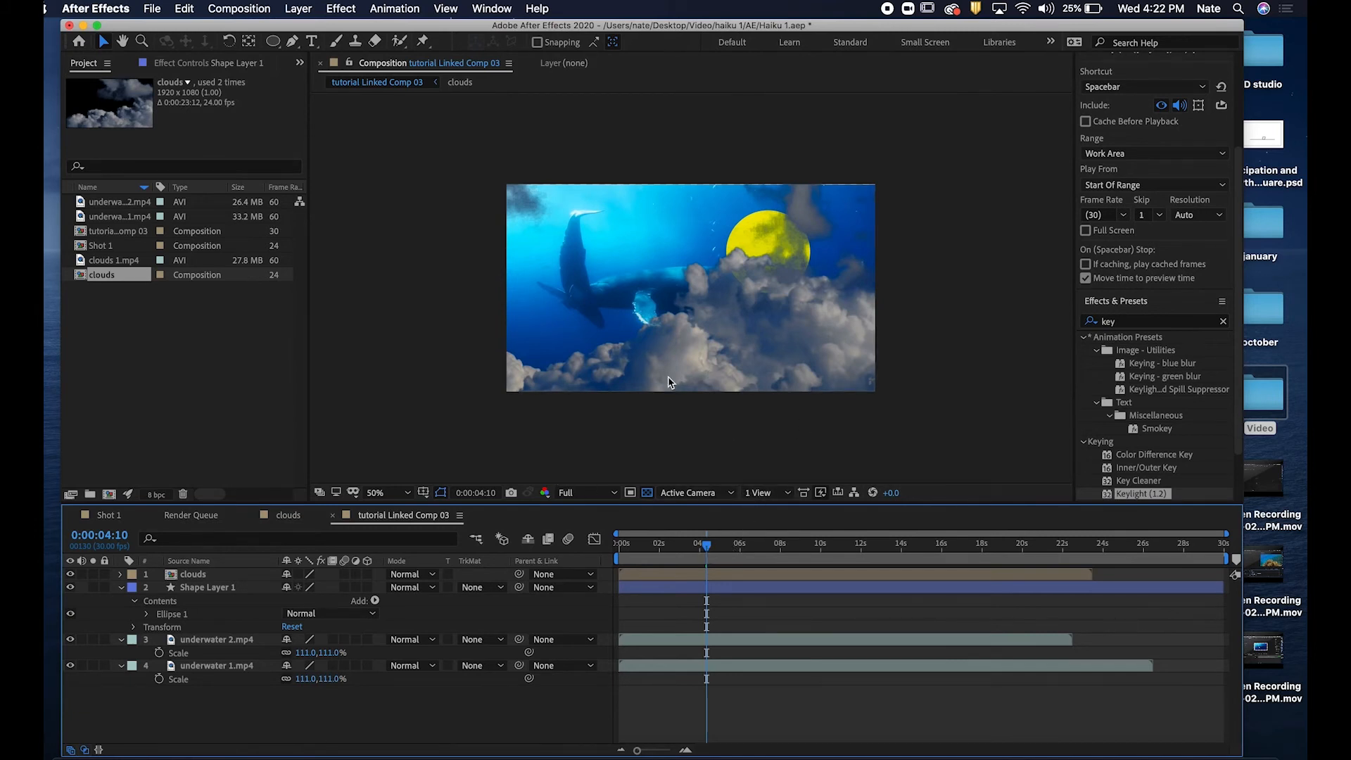
Save the After Effects project and switch back to Premiere Pro.
left_click(151, 7)
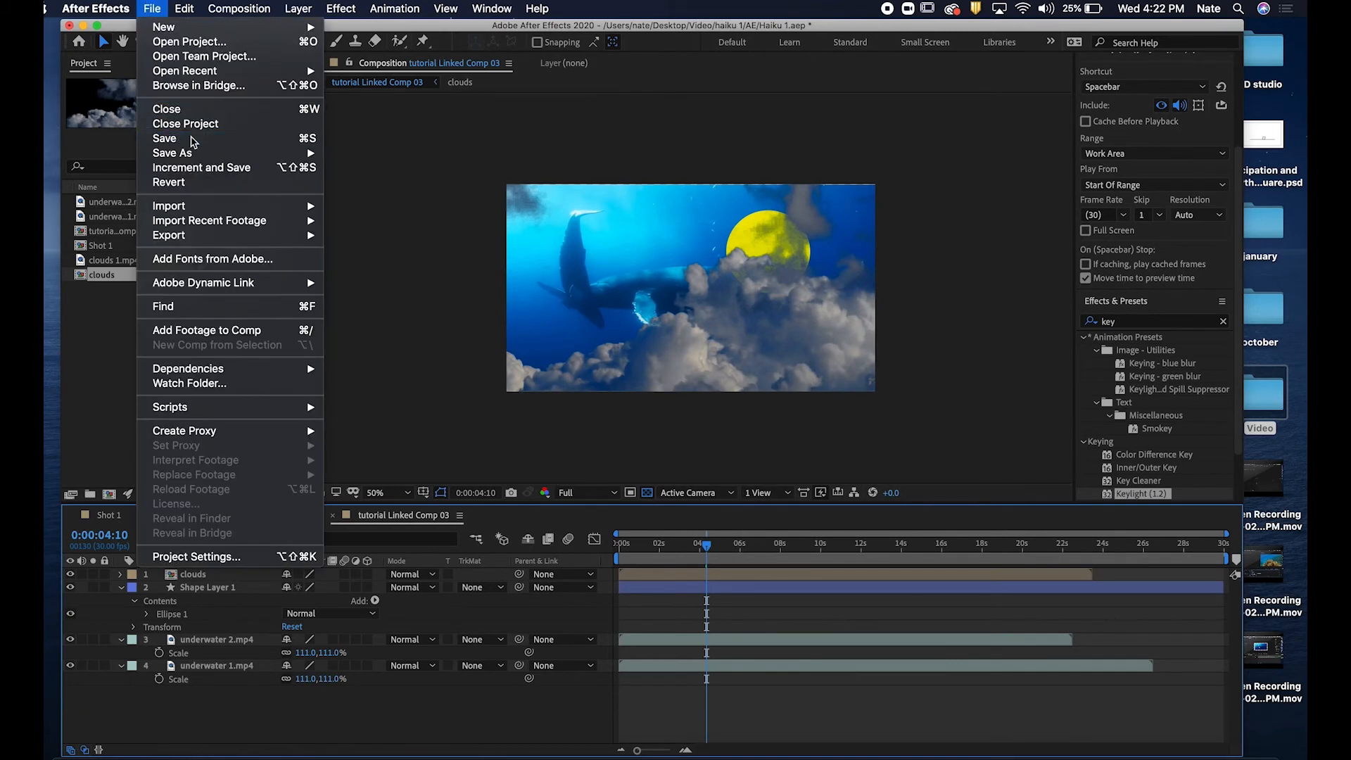
left_click(189, 135)
key("ctrl+Left")
left_click_drag(932, 509, 920, 517)
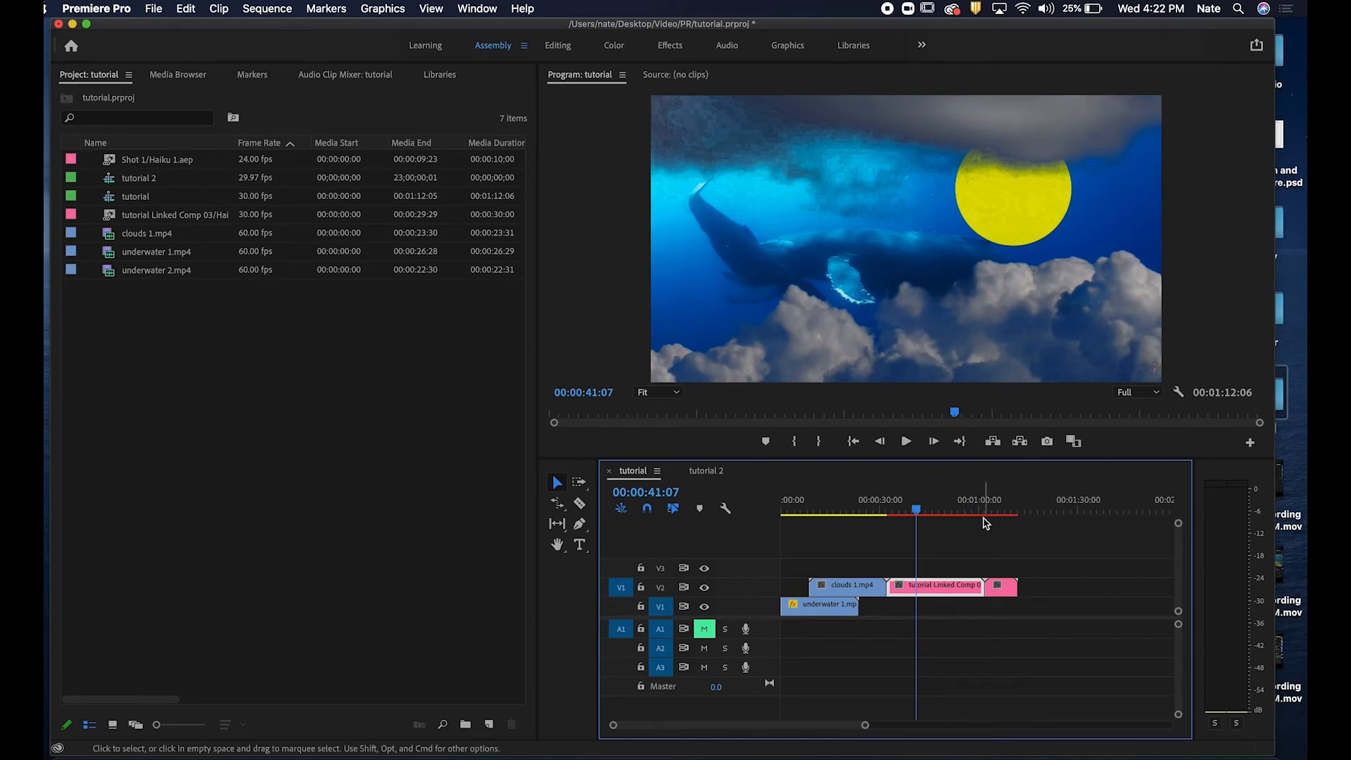
Scrub and play the sequence around the linked composition clip to review the update.
key("ctrl+Right")
key("ctrl+Left")
left_click_drag(908, 506, 907, 506)
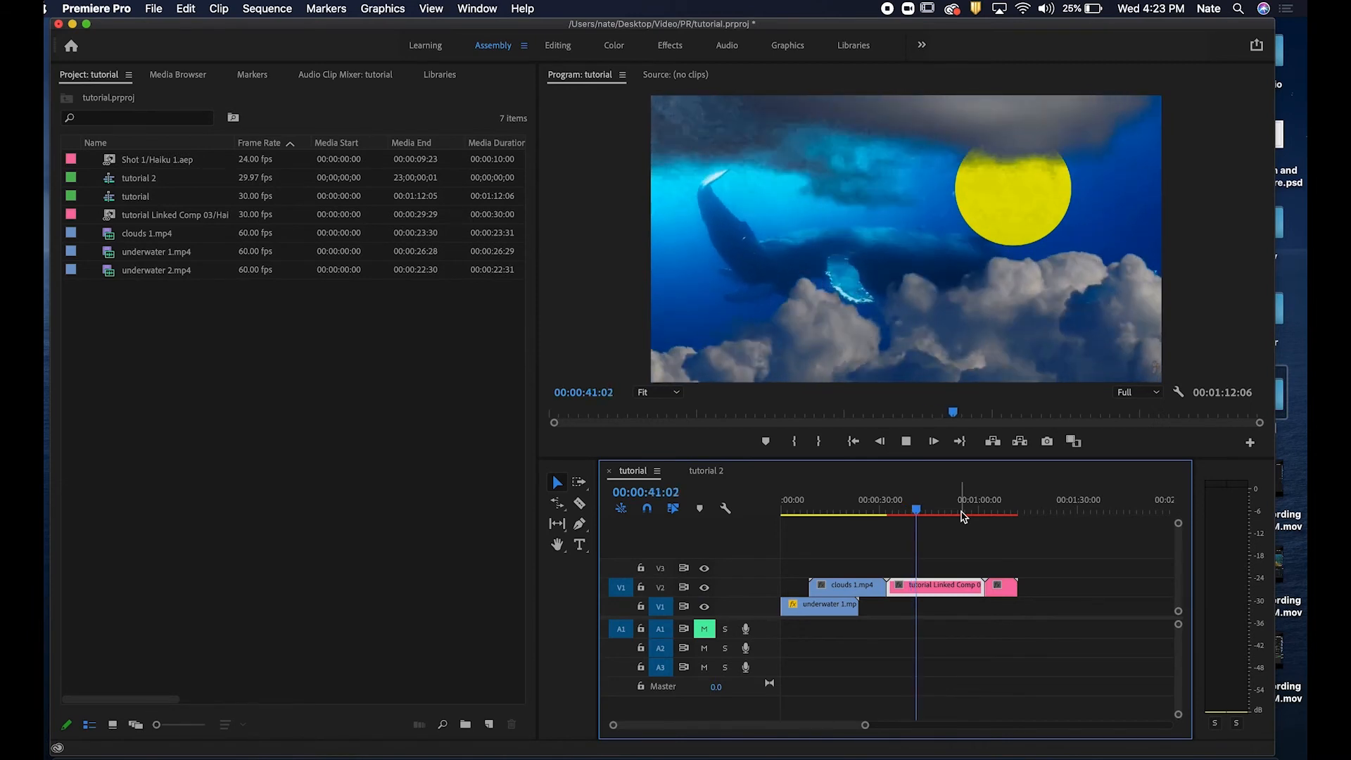
key("space")
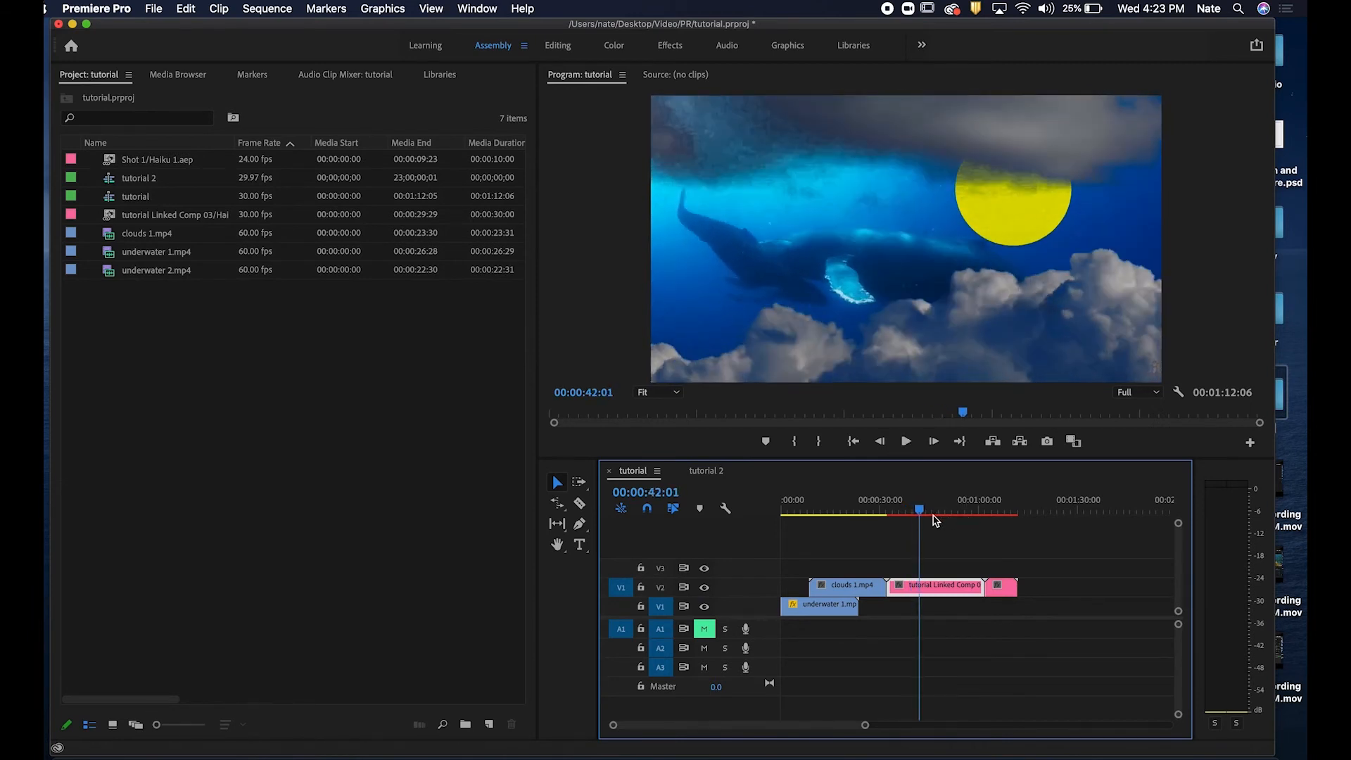
mouse_move(920, 510)
left_mouse_down()
mouse_move(905, 505)
mouse_move(917, 505)
left_mouse_up()
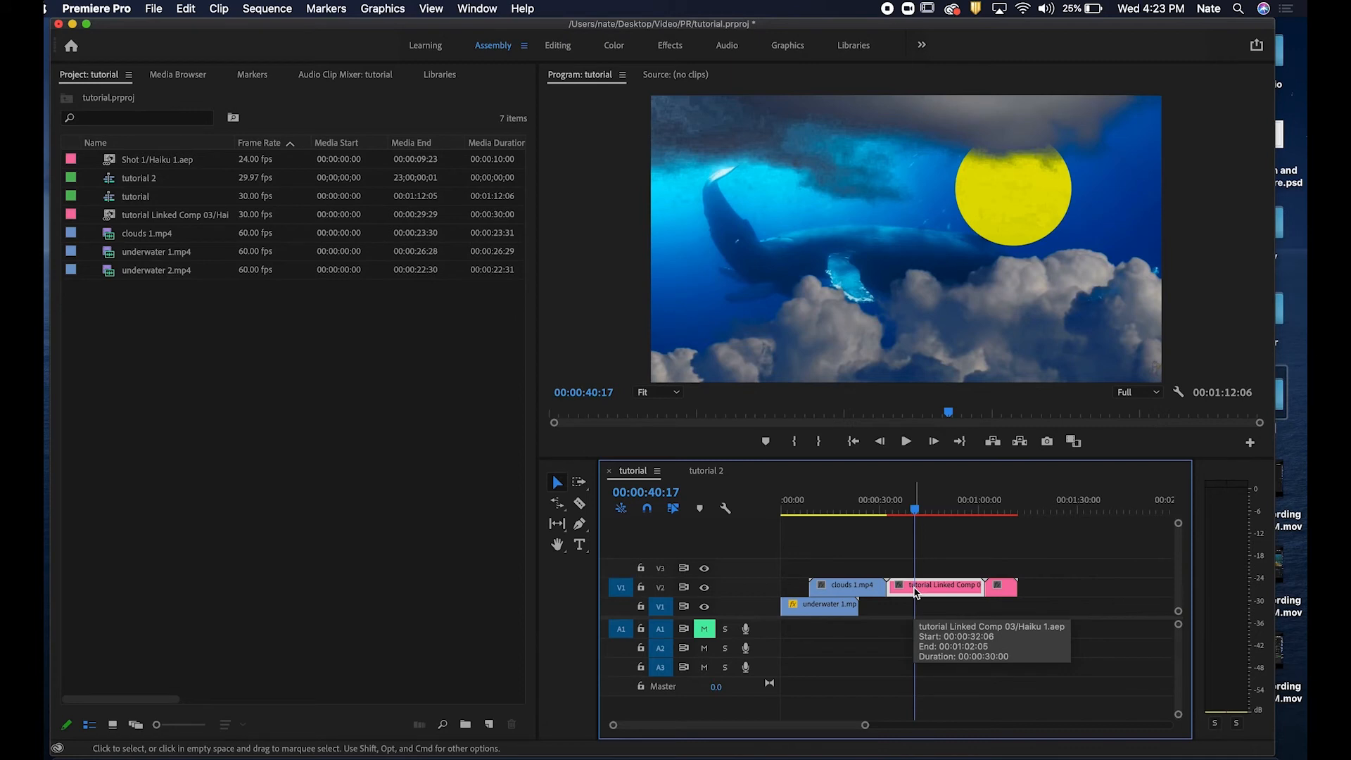
key("Return")
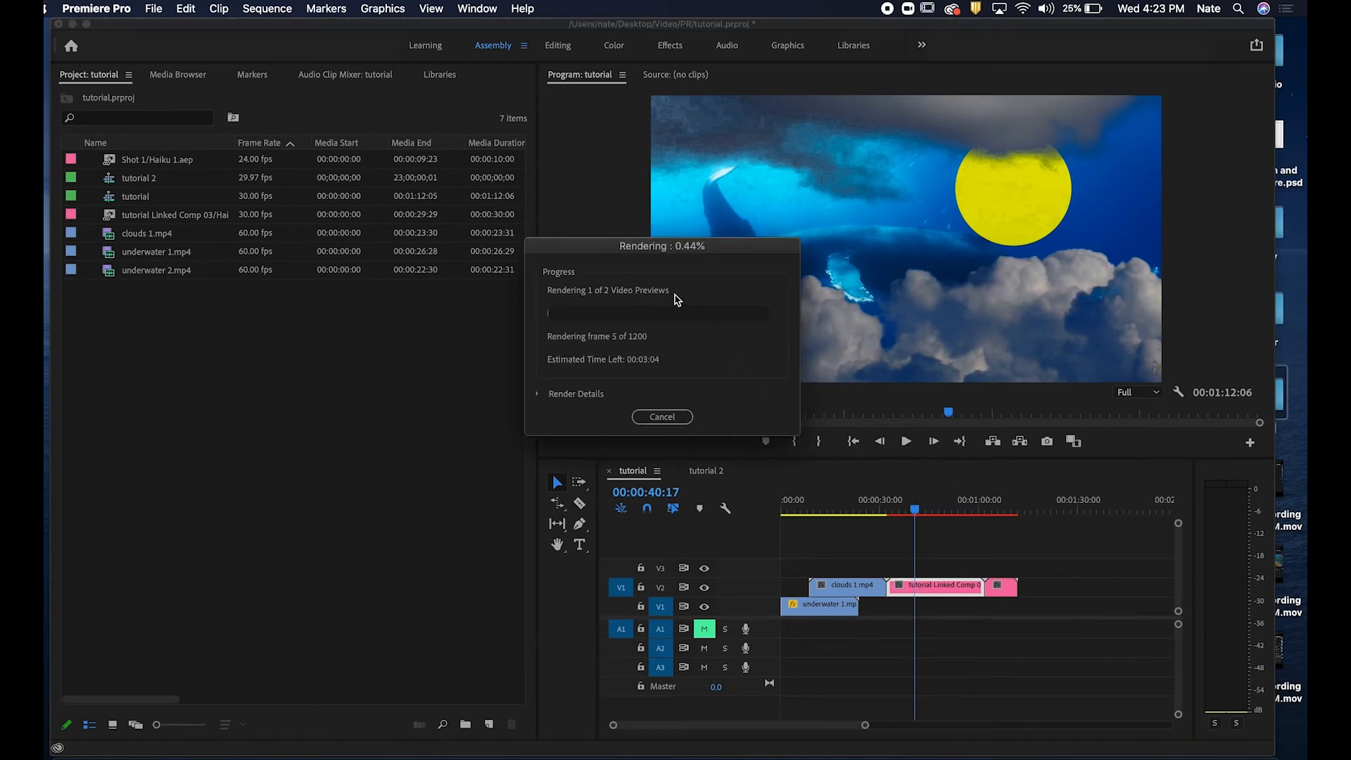
left_click(653, 415)
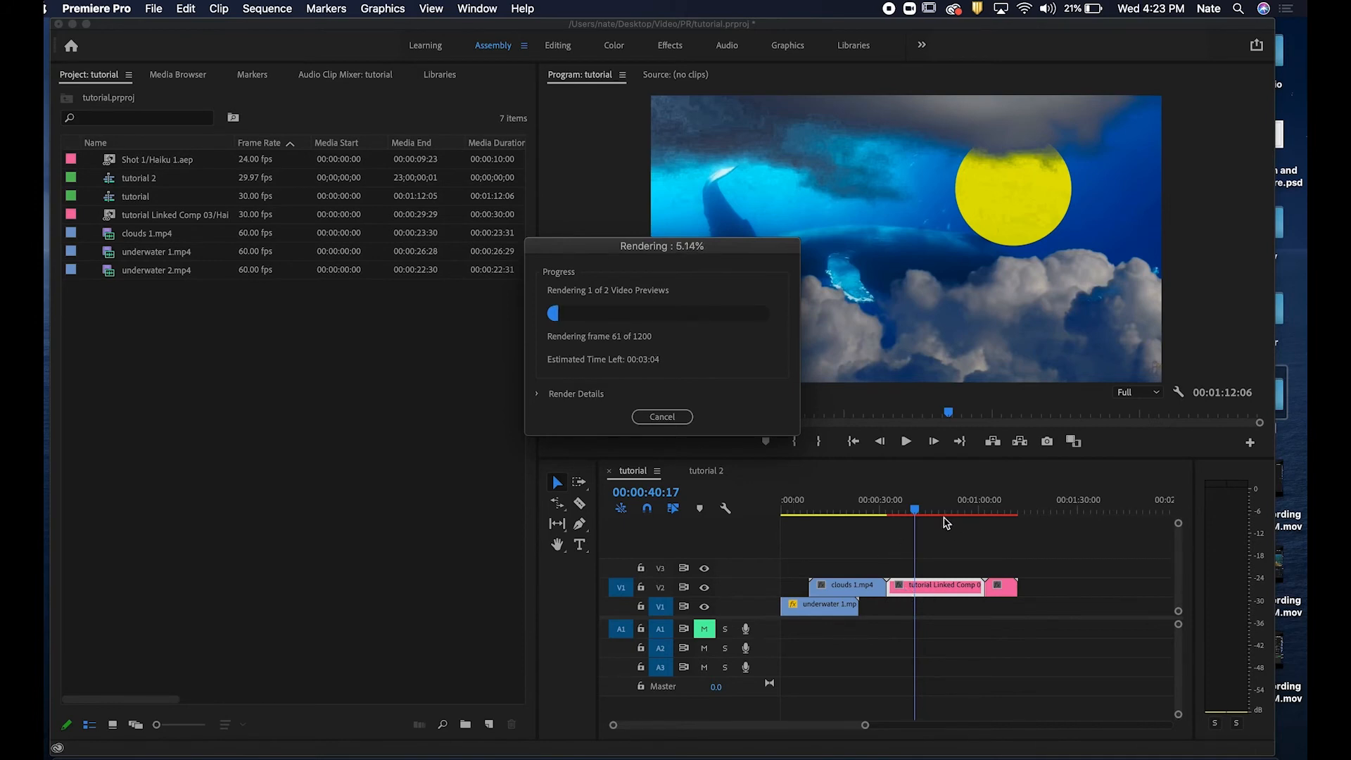
left_click(662, 419)
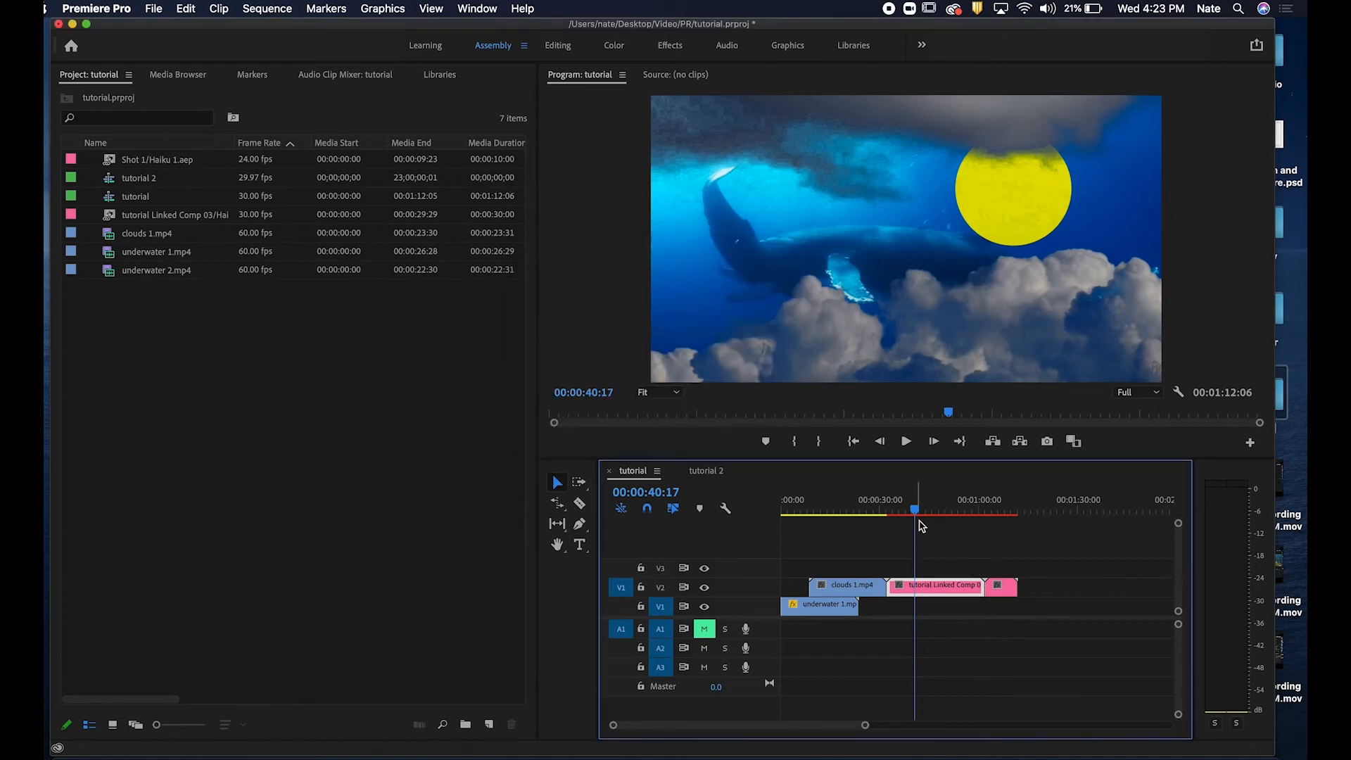
mouse_move(919, 505)
left_mouse_down()
mouse_move(884, 504)
mouse_move(971, 502)
mouse_move(941, 504)
left_mouse_up()
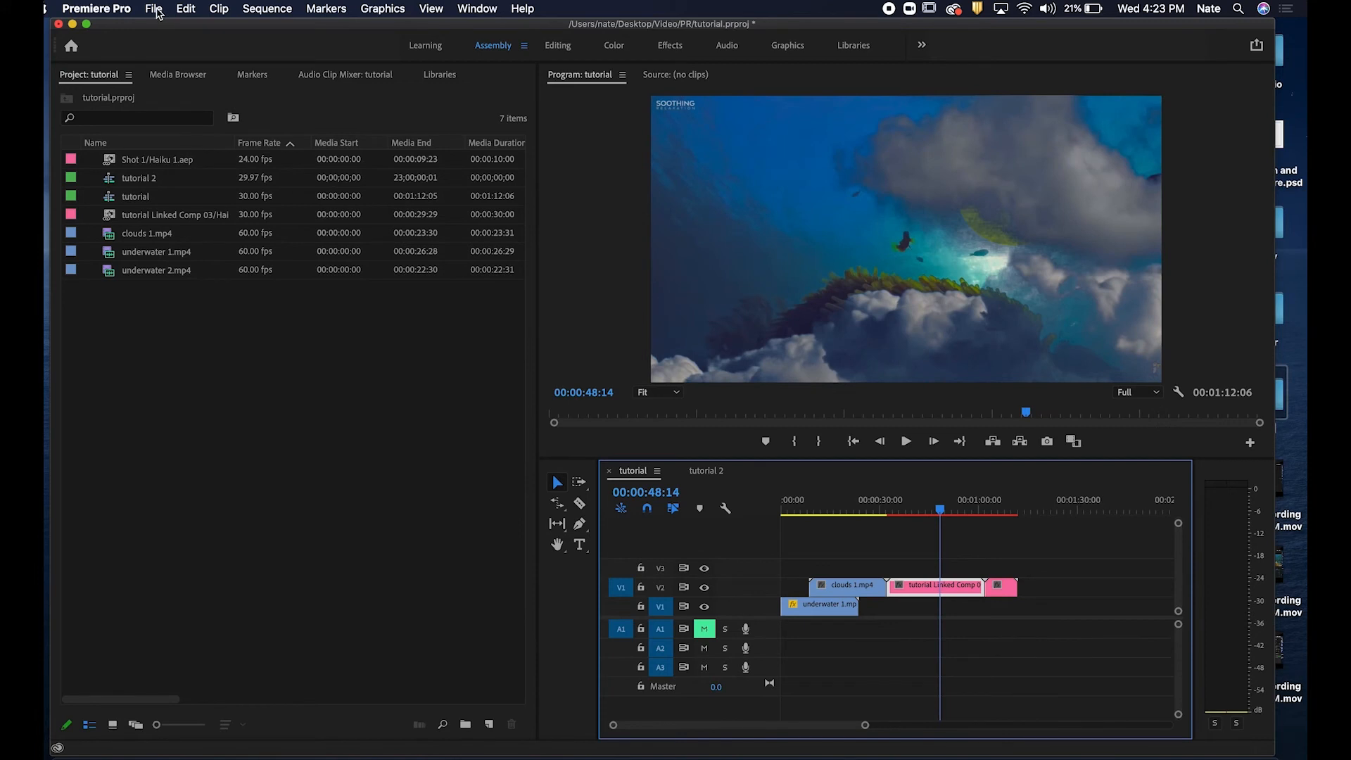
left_click(154, 8)
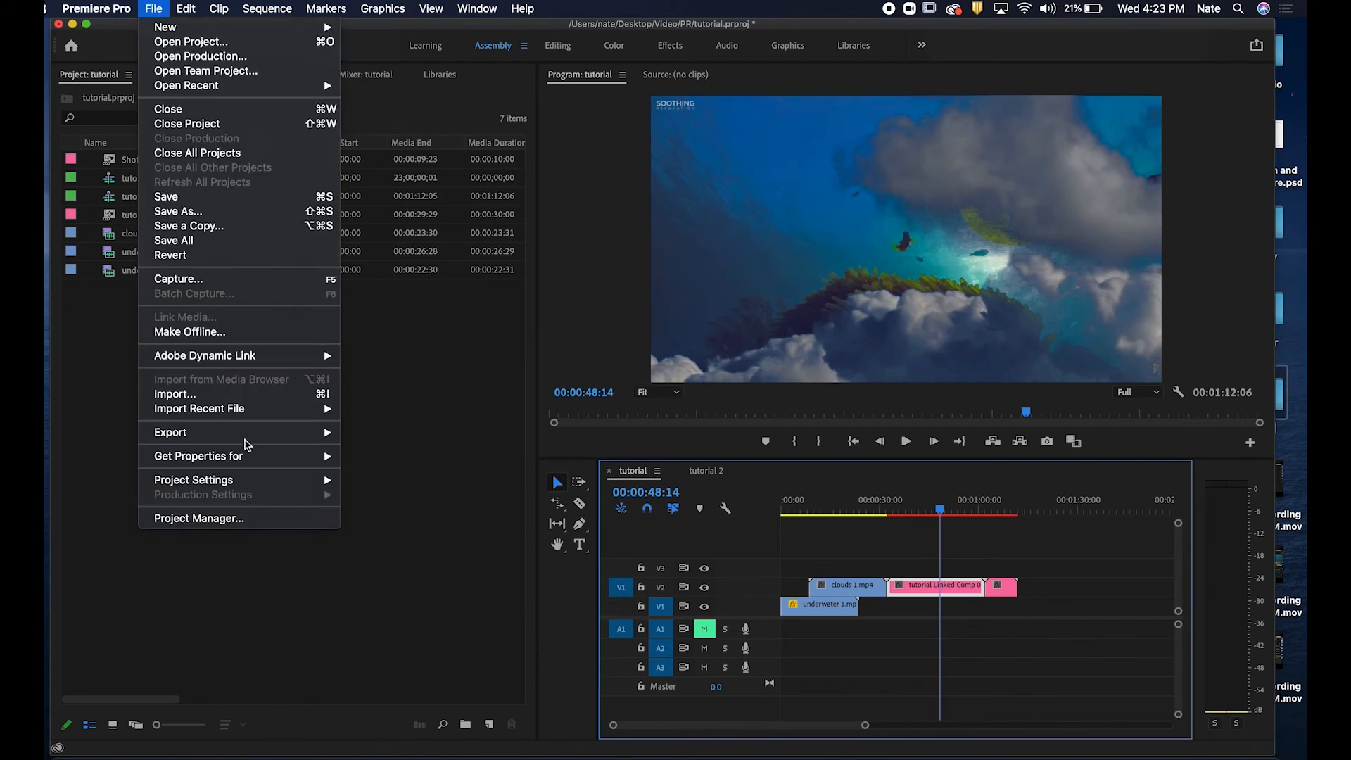
mouse_move(246, 441)
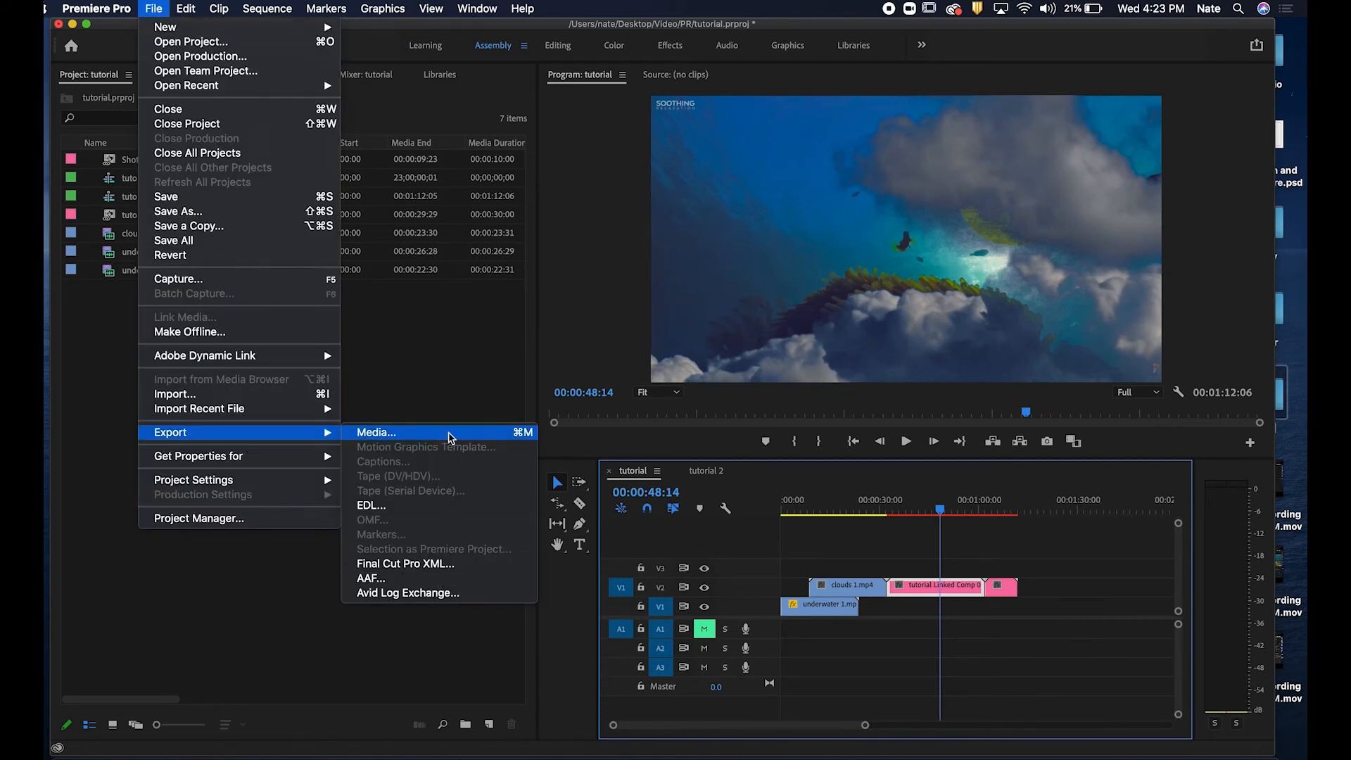
left_click(886, 537)
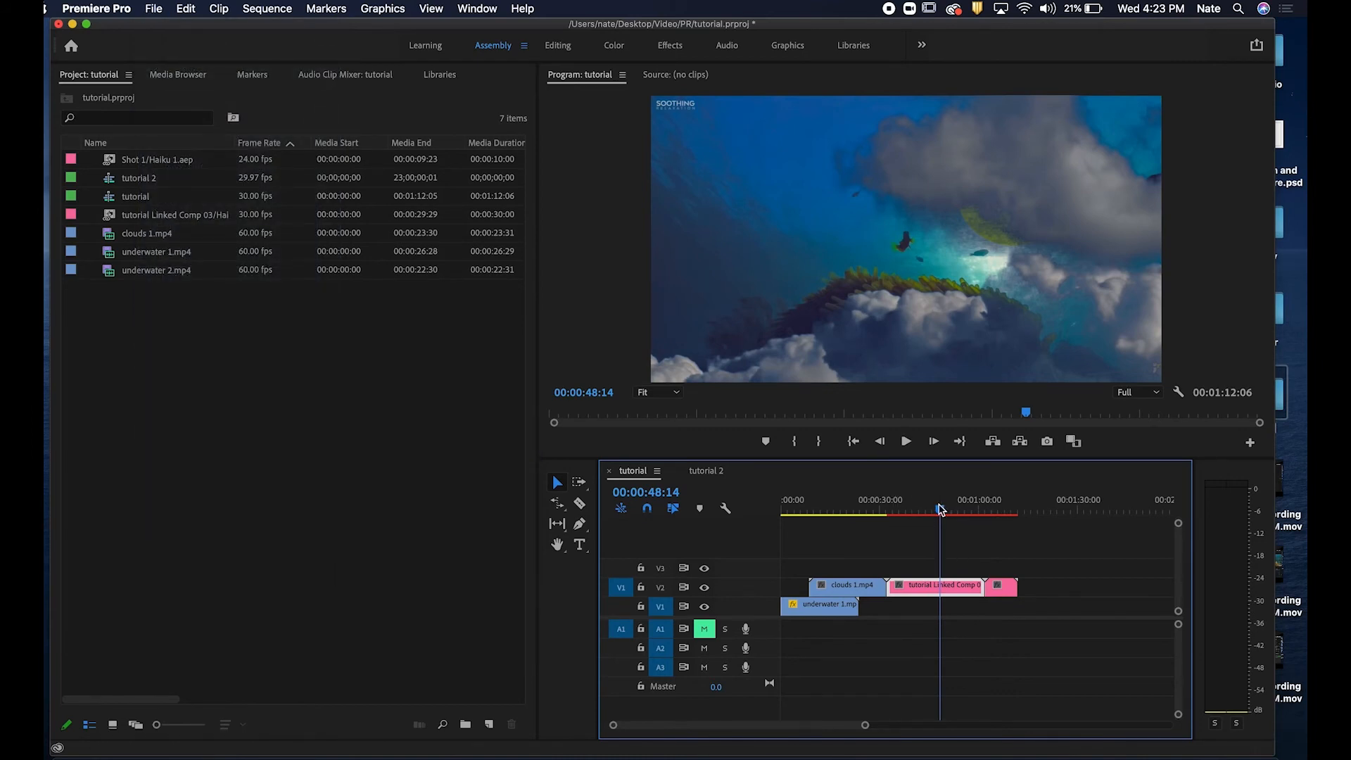
Split the linked composition clip at two points on the timeline with the Razor tool.
mouse_move(941, 511)
left_mouse_down()
mouse_move(903, 511)
mouse_move(924, 515)
left_mouse_up()
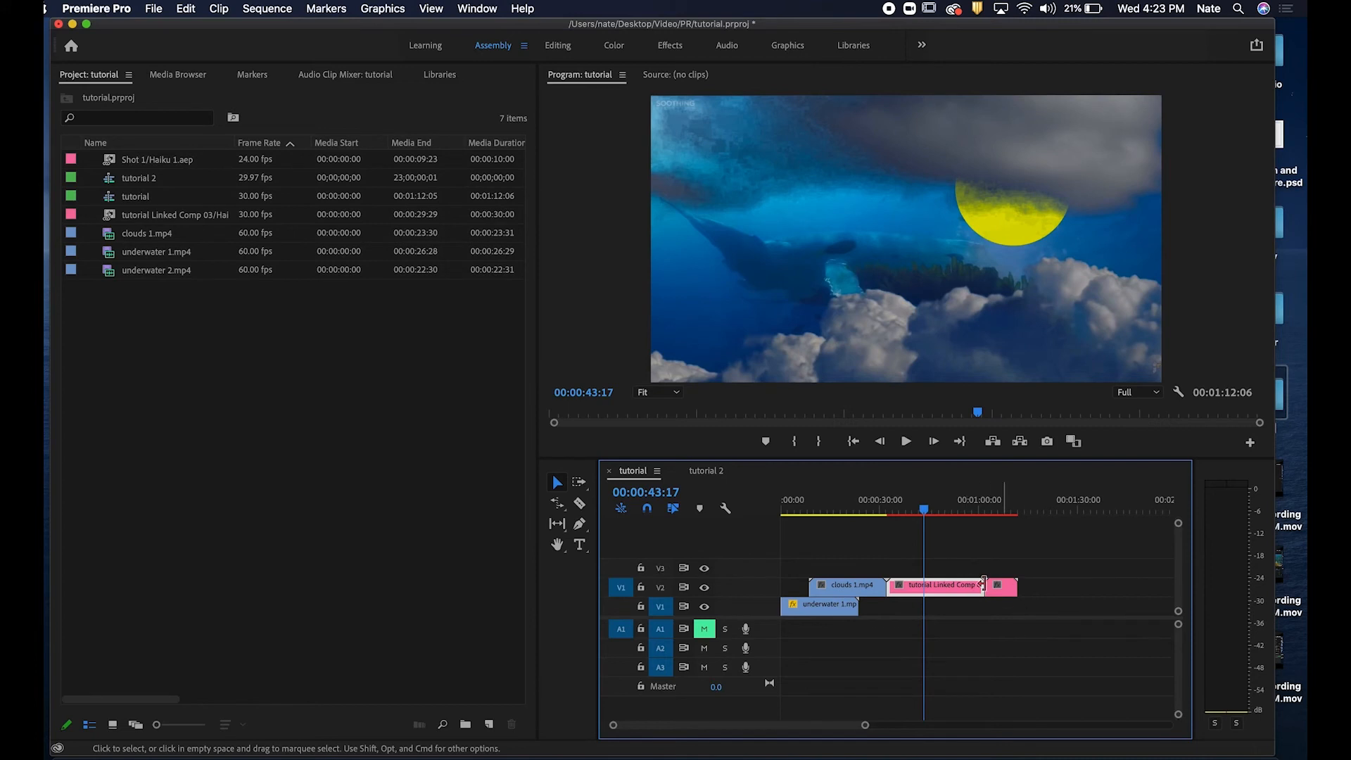
left_click(580, 504)
left_click(925, 586)
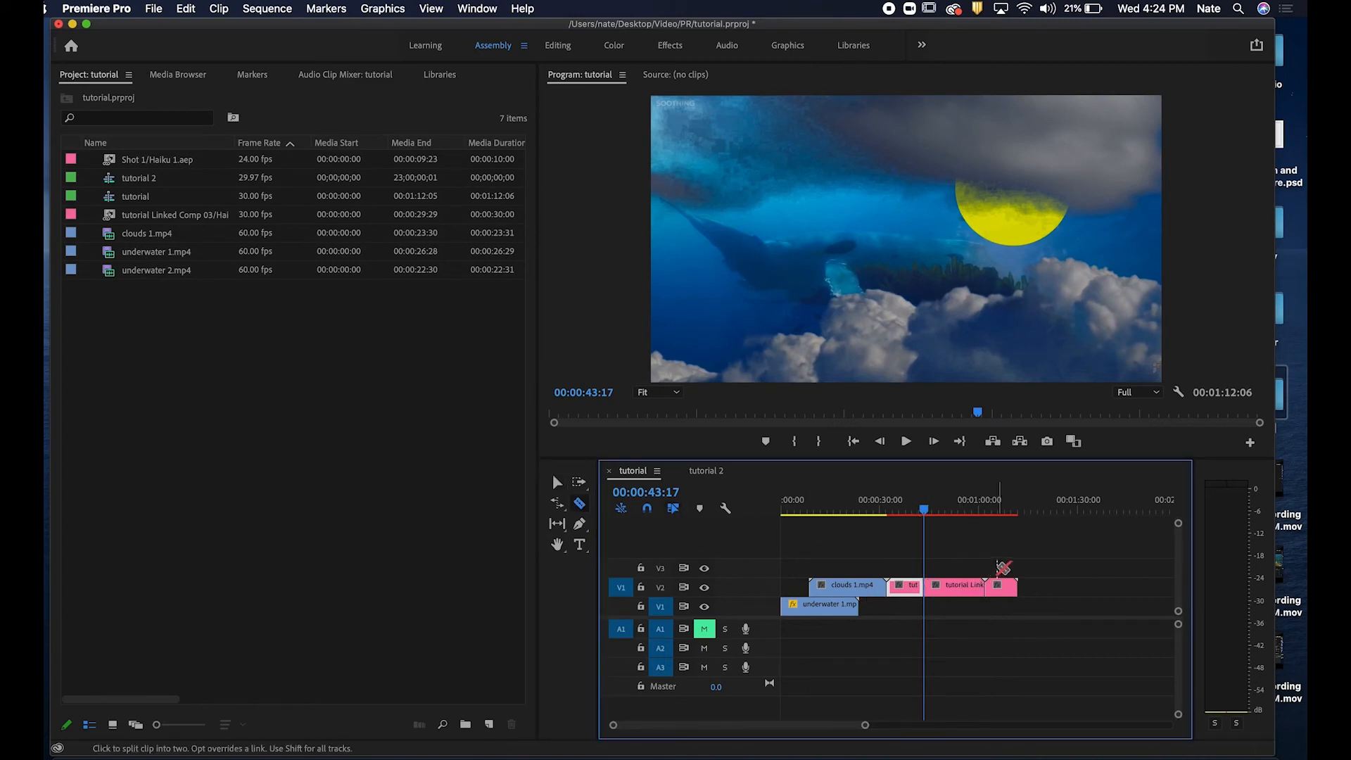
left_click_drag(933, 514, 959, 513)
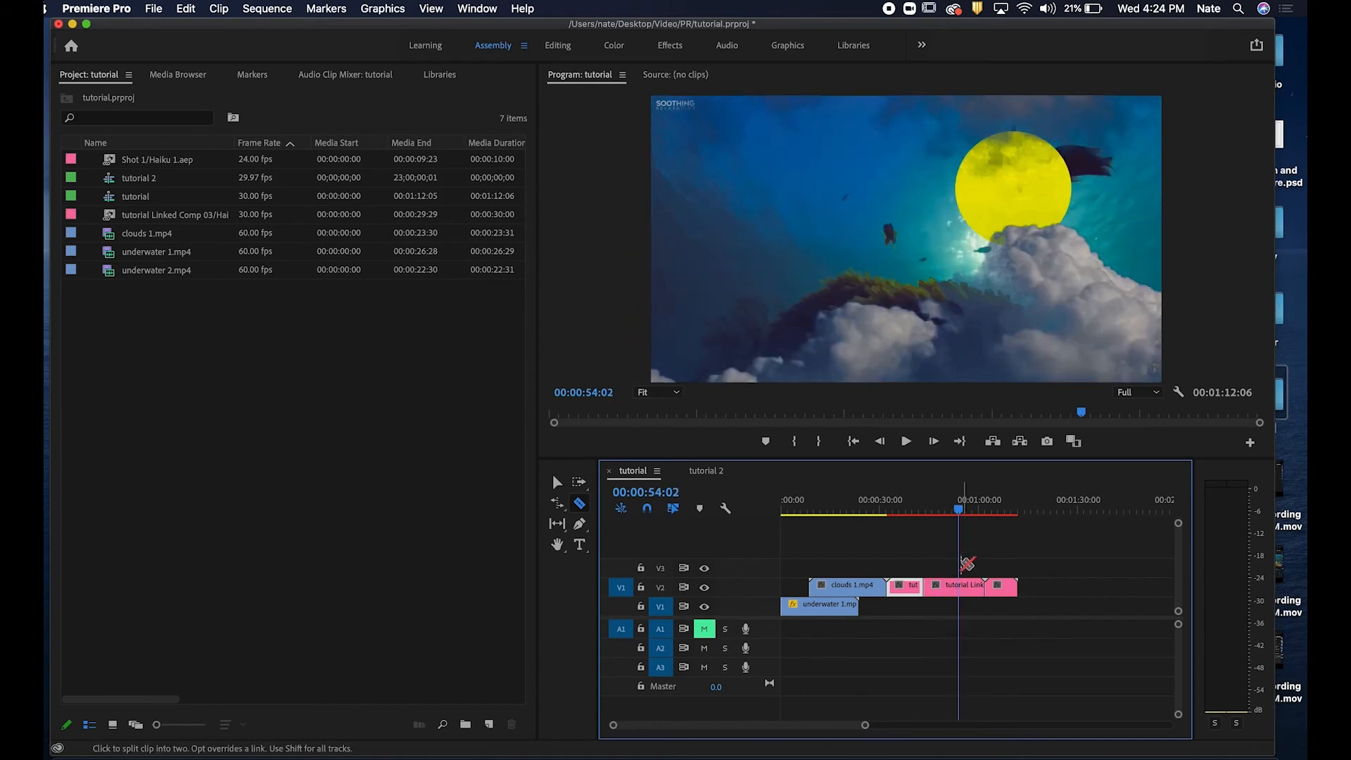
left_click(960, 585)
key("v")
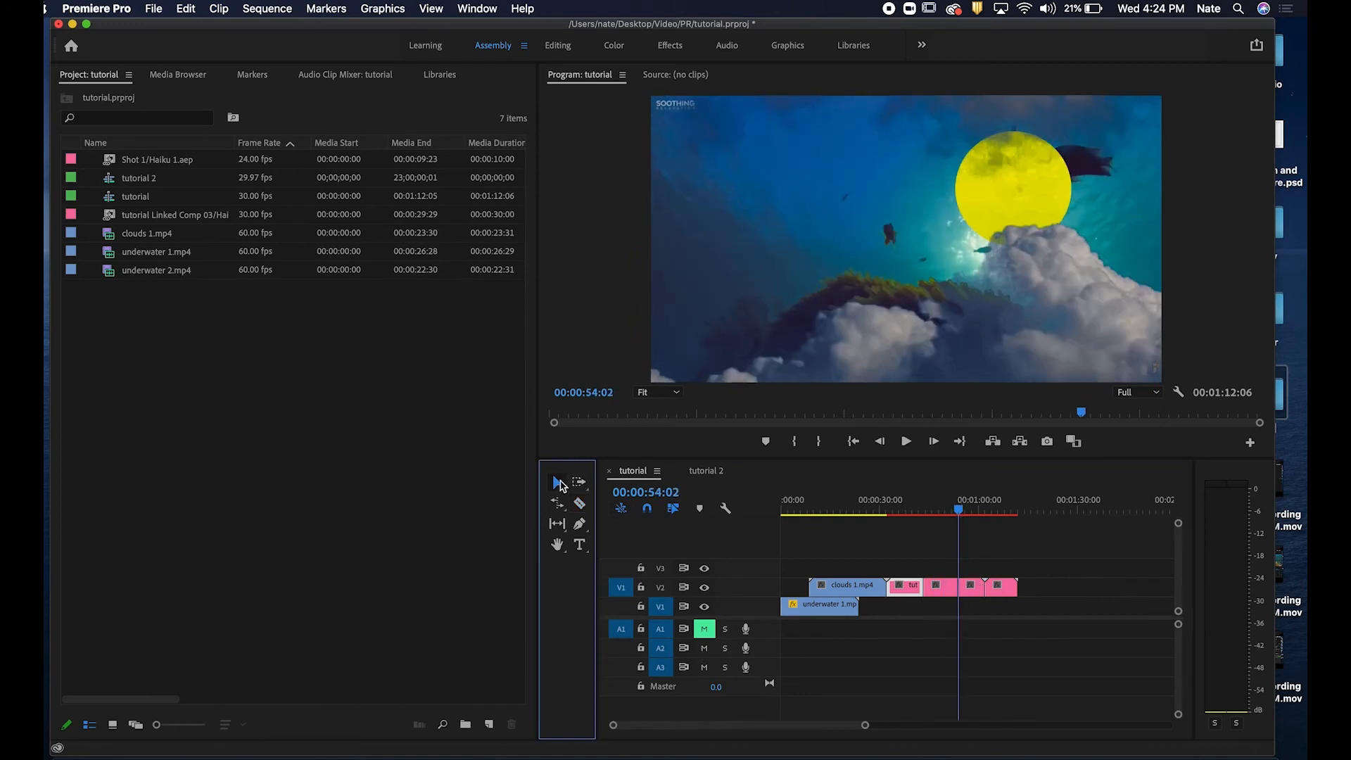
Remove the middle segments of the split linked composition clip from the sequence.
left_click(945, 592)
mouse_move(943, 593)
left_mouse_down()
mouse_move(973, 598)
mouse_move(946, 600)
left_mouse_up()
left_click(914, 509)
left_click_drag(915, 512, 922, 509)
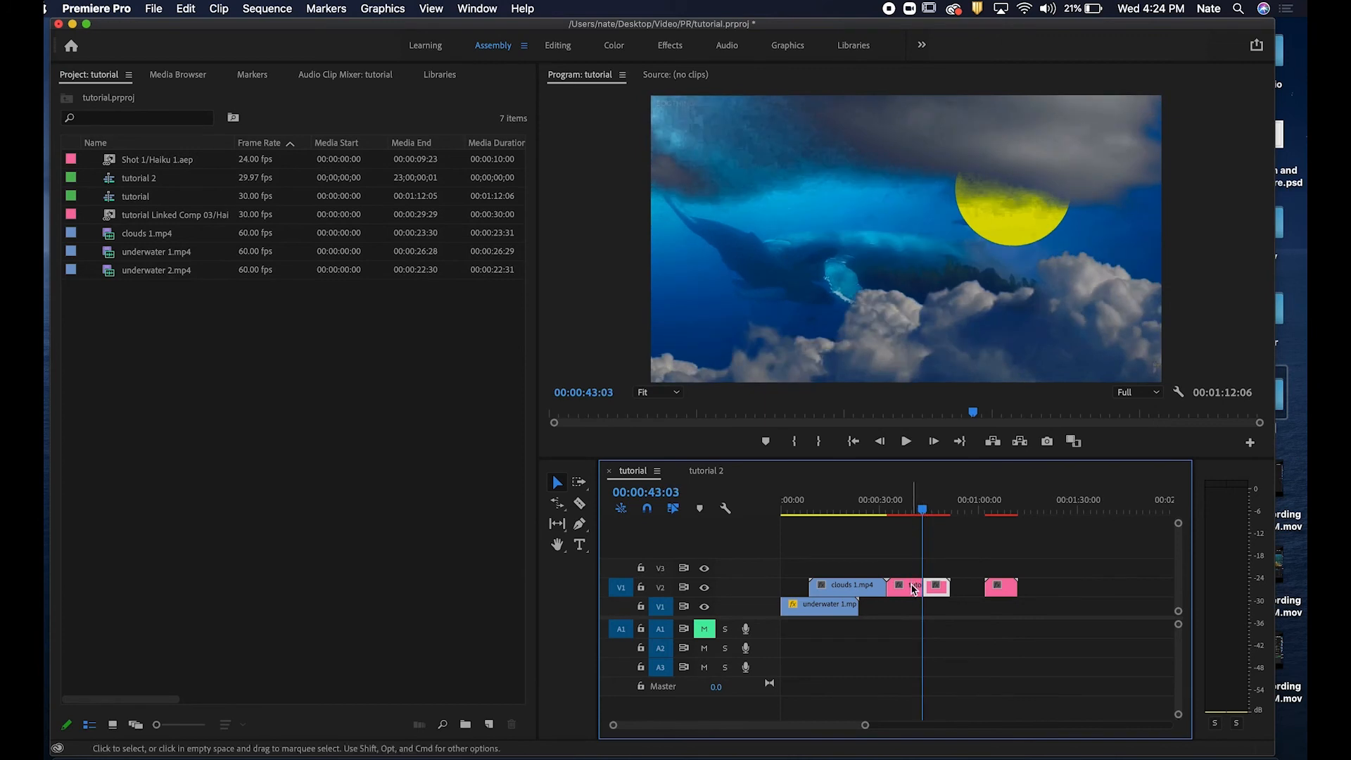
left_click_drag(923, 587, 912, 587)
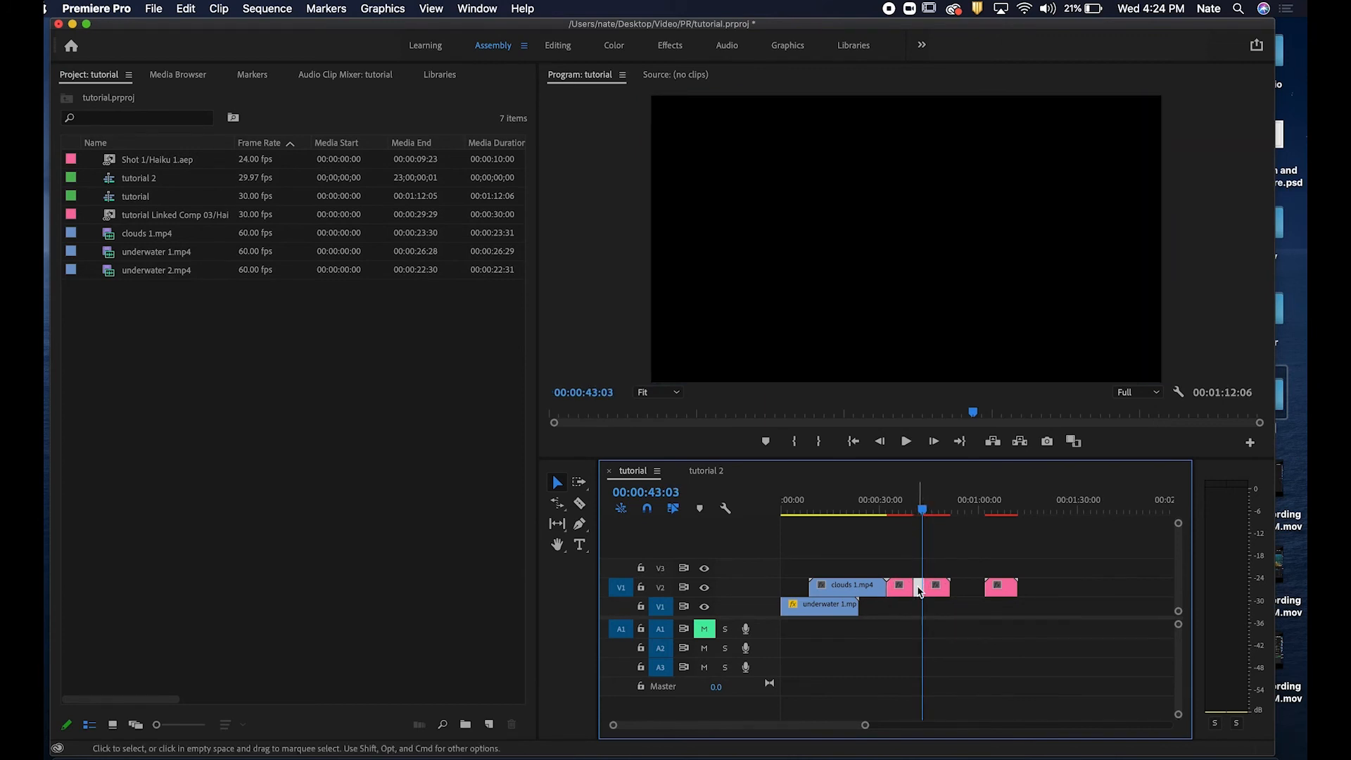
key("Delete")
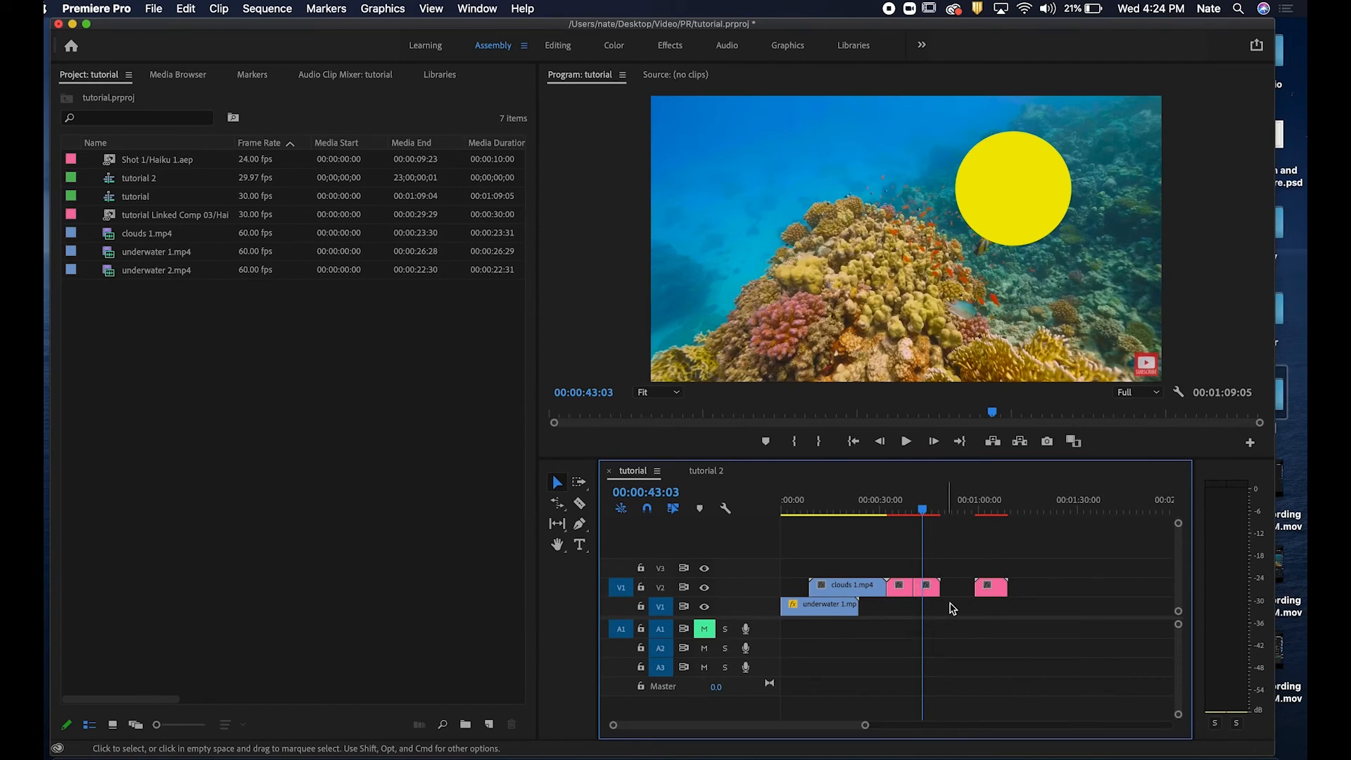
Scrub to and play the sequence around the edited linked composition clip.
left_click(912, 514)
left_click_drag(913, 516, 908, 517)
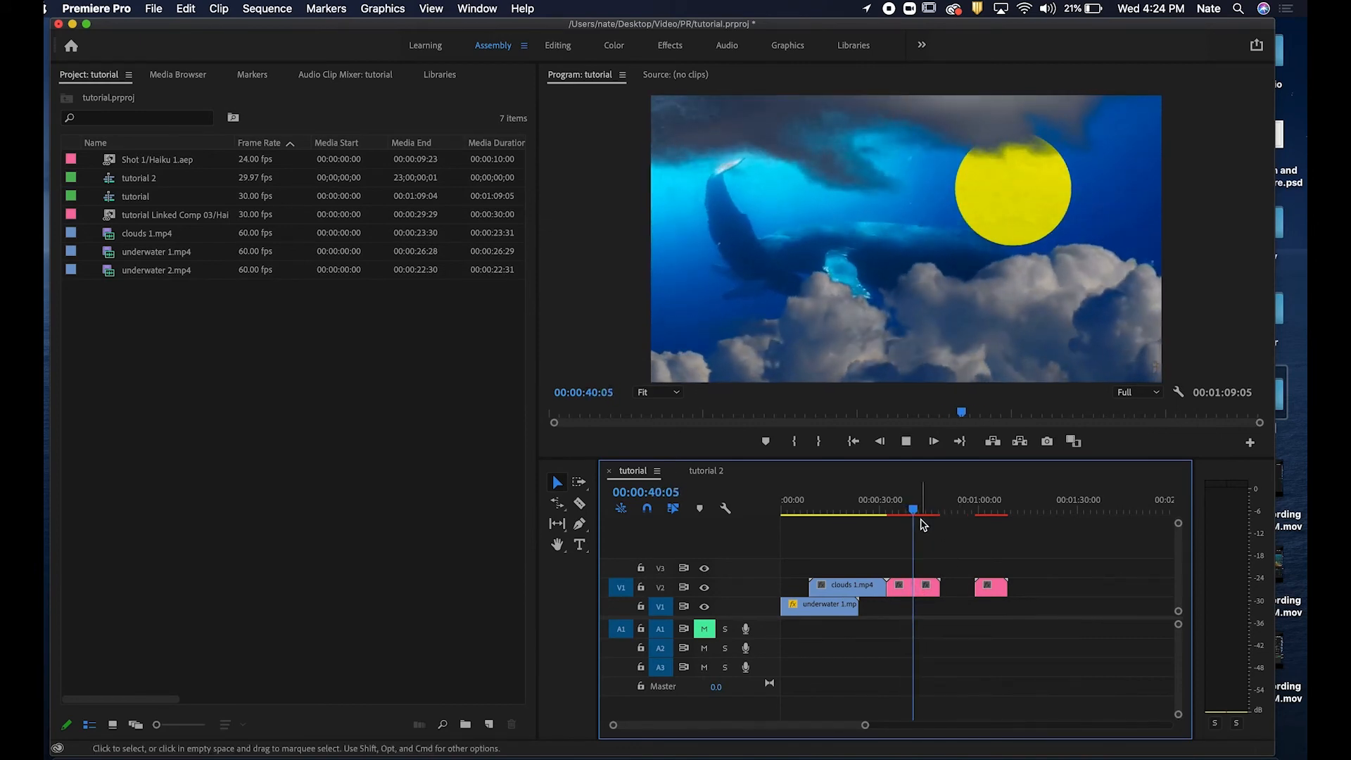
key("space")
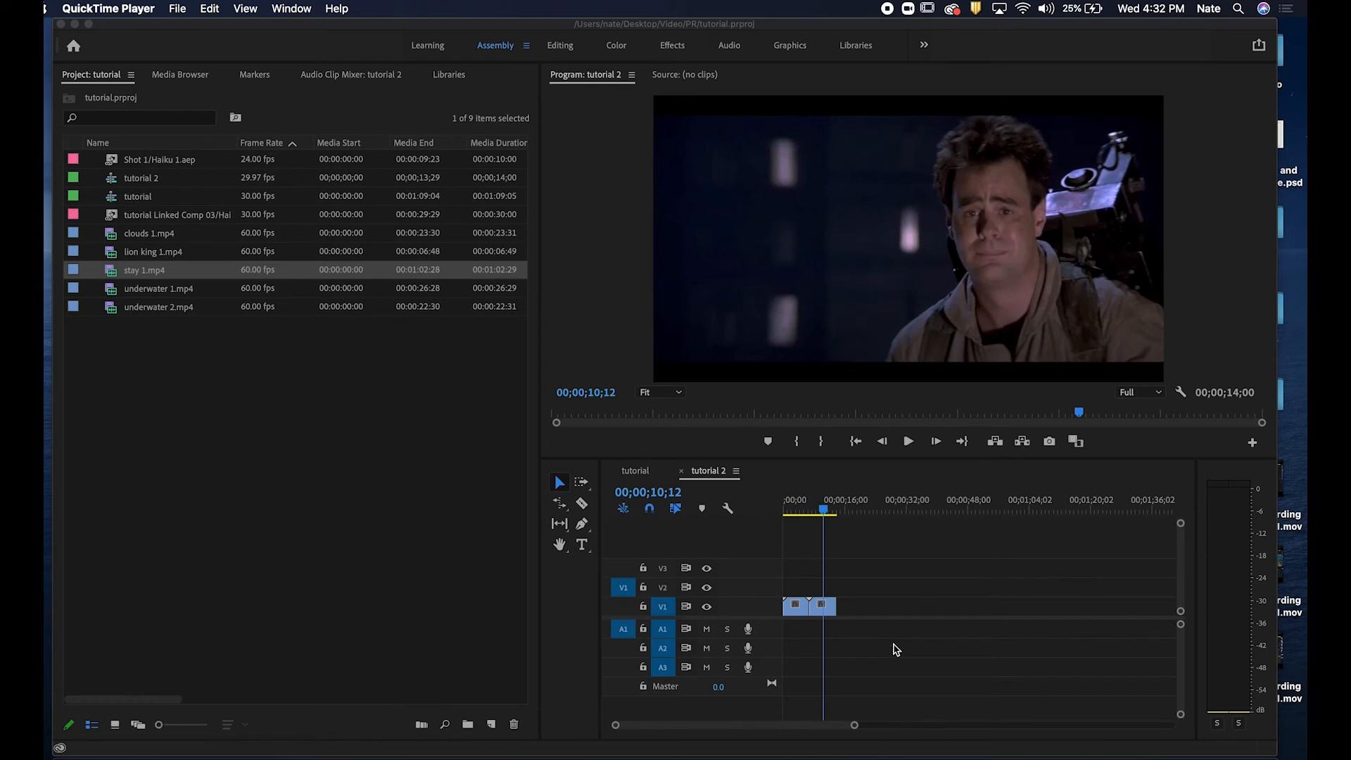
Look over the tutorial 2 sequence timeline, then switch to After Effects.
left_click(851, 547)
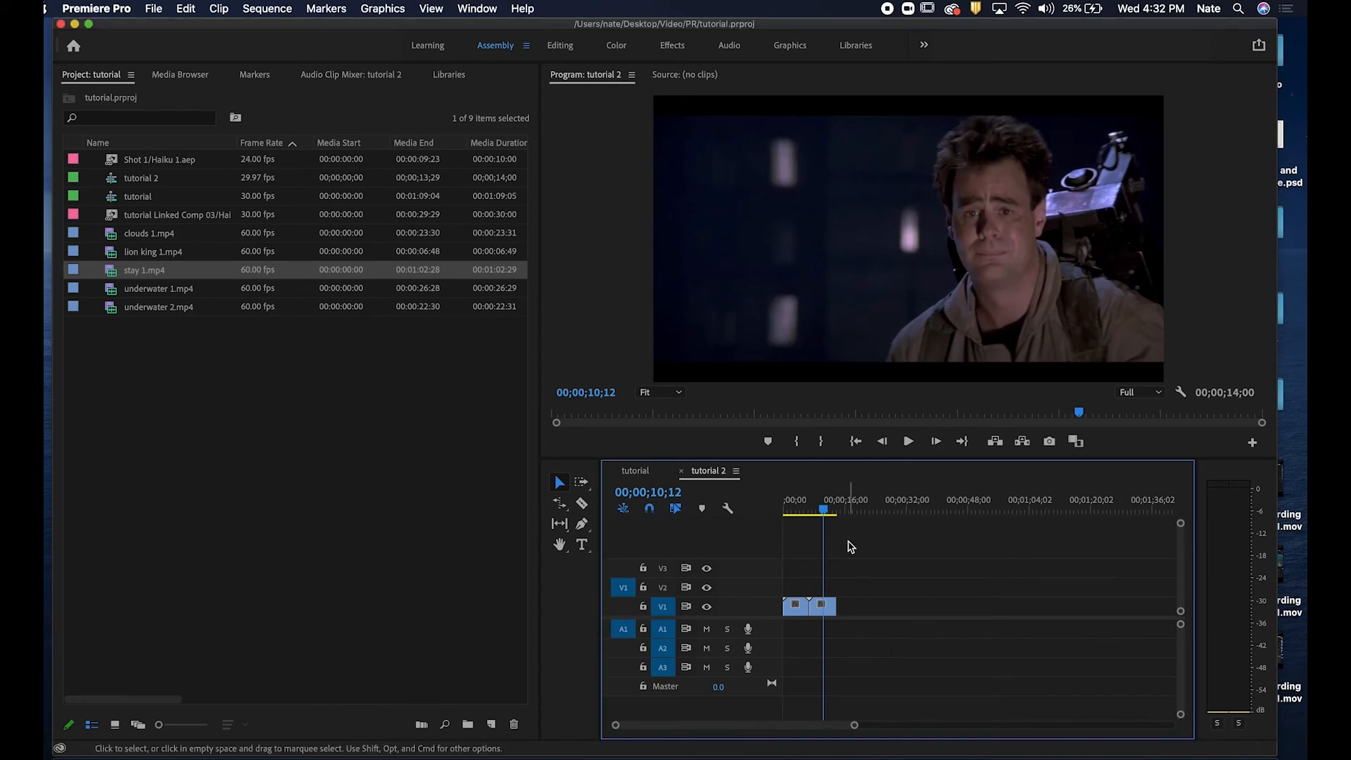
left_click(391, 618)
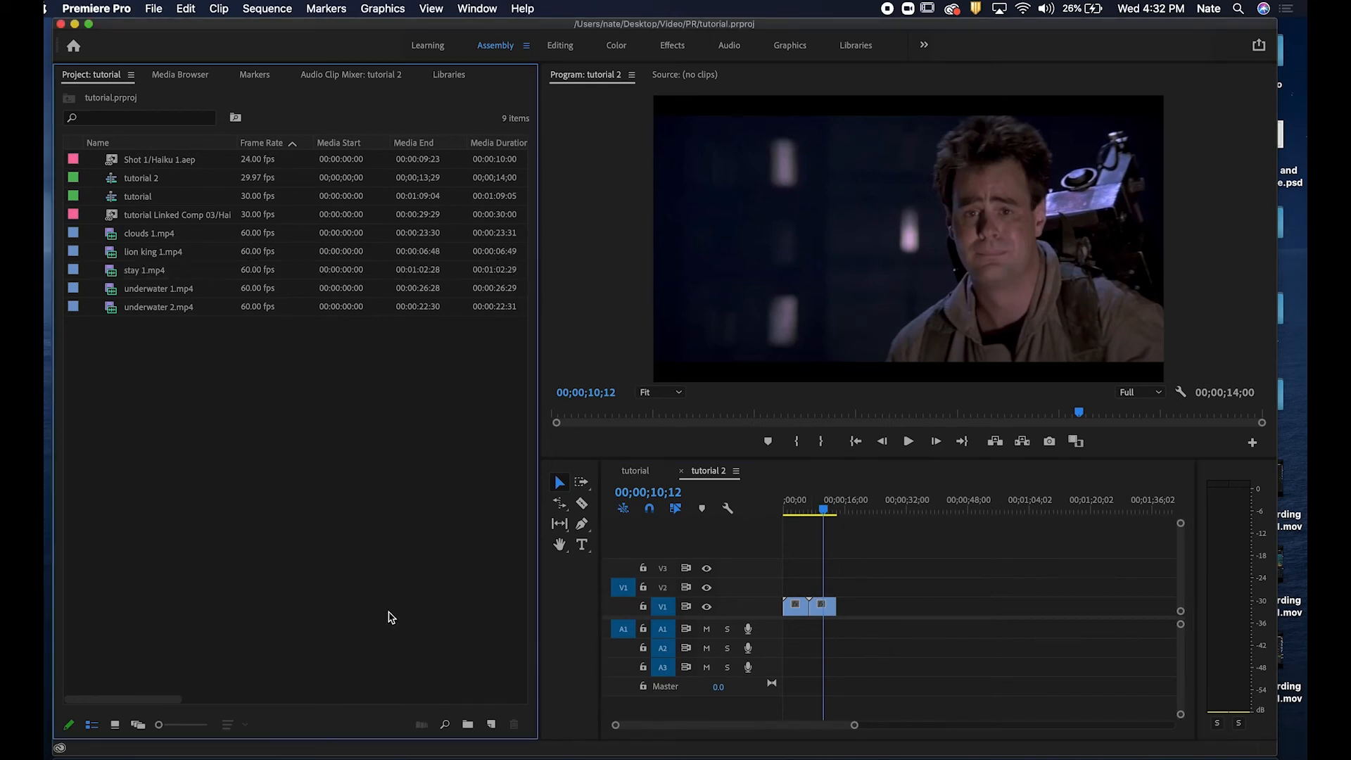
left_click(646, 475)
left_click(711, 475)
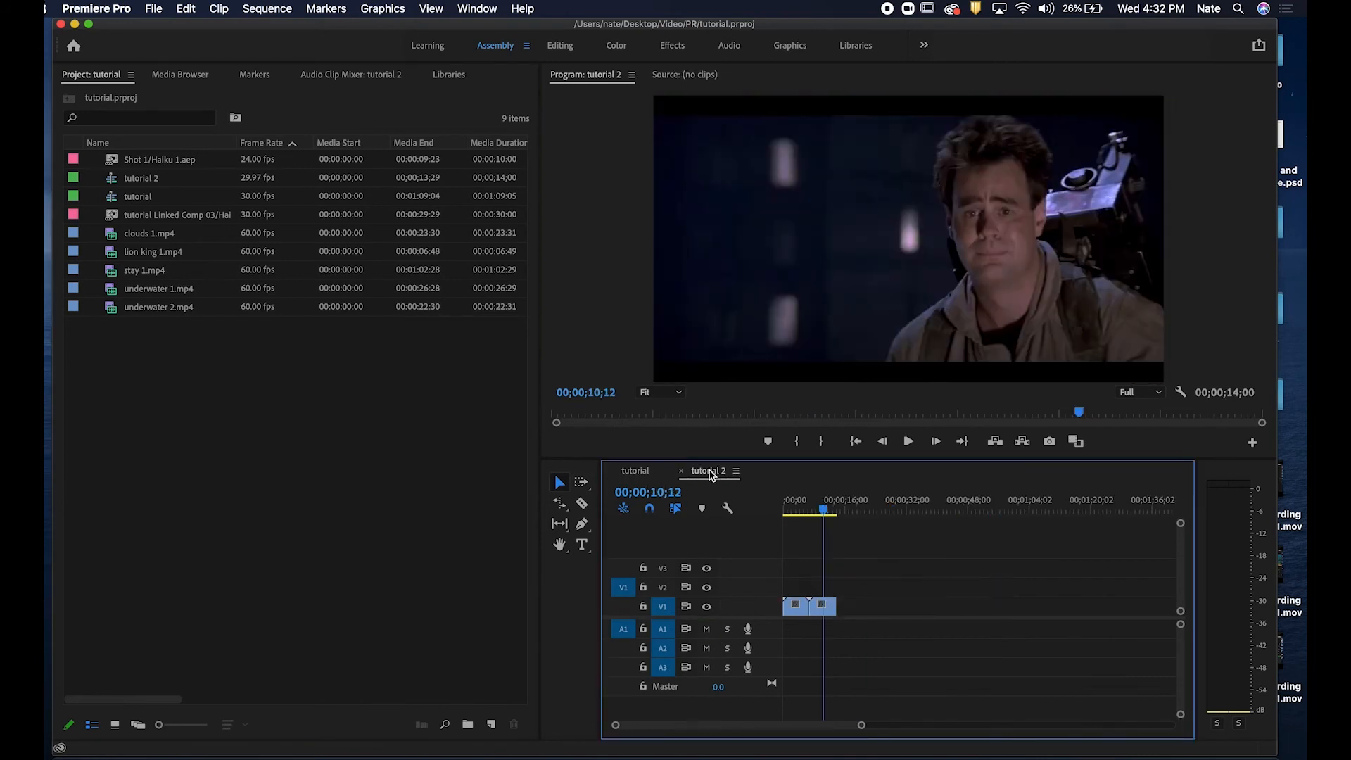
mouse_move(825, 508)
left_mouse_down()
mouse_move(793, 510)
mouse_move(826, 515)
left_mouse_up()
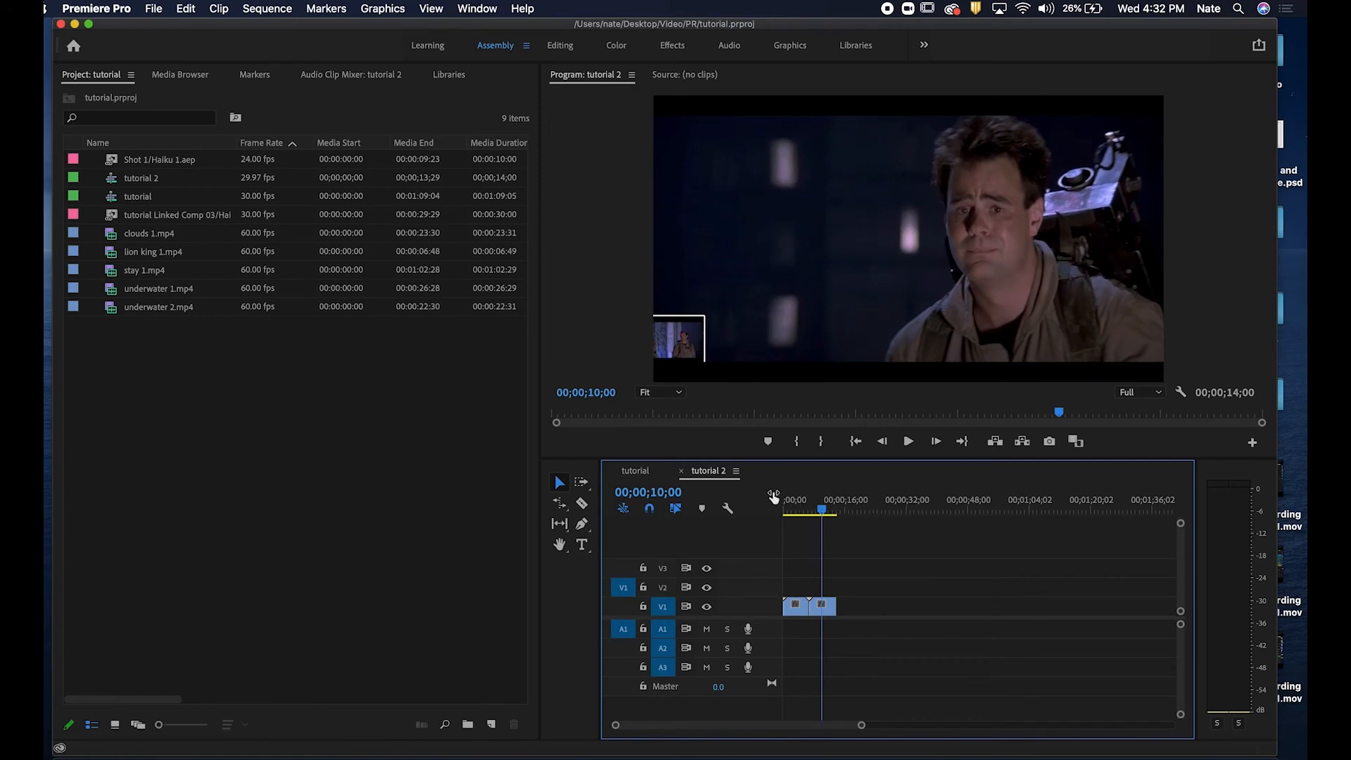
left_click(729, 754)
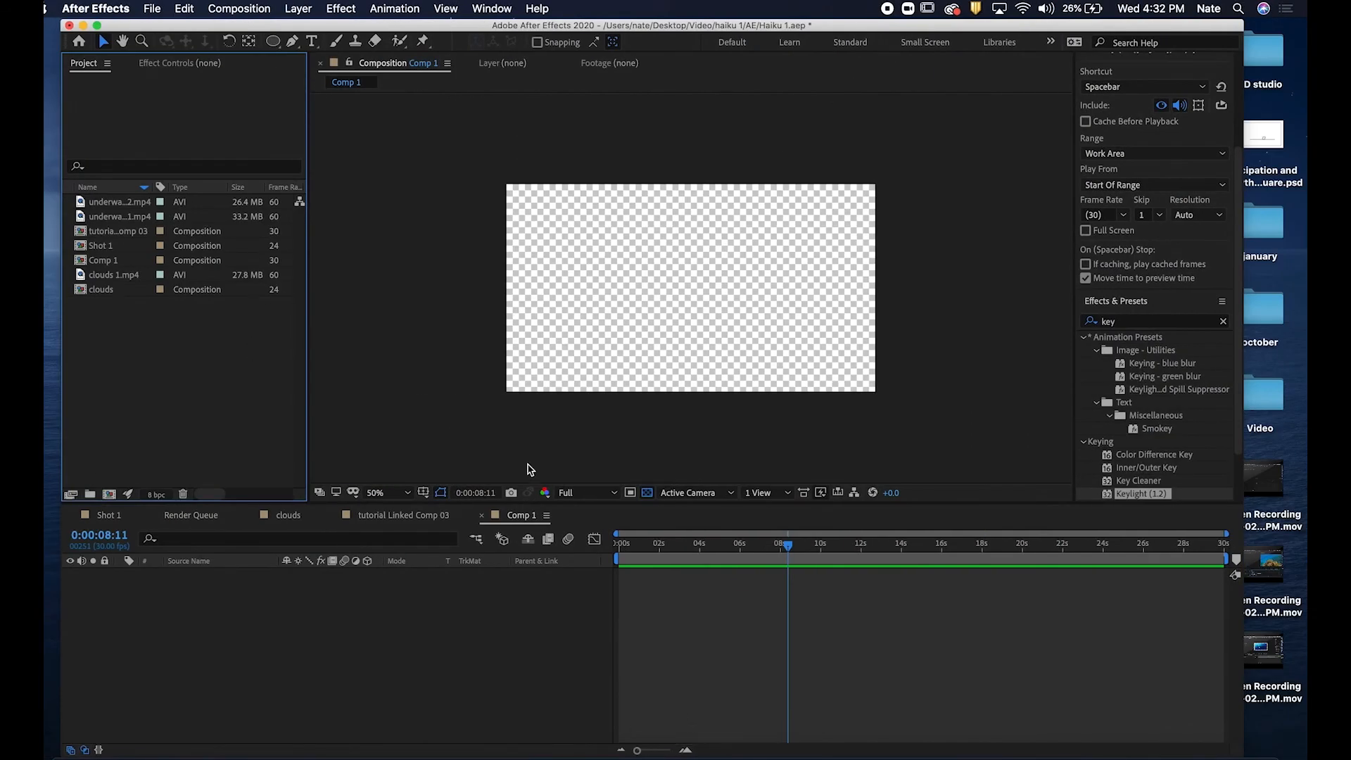
Import the tutorial 2 sequence from tutorial.prproj into the After Effects project through Dynamic Link.
left_click(153, 9)
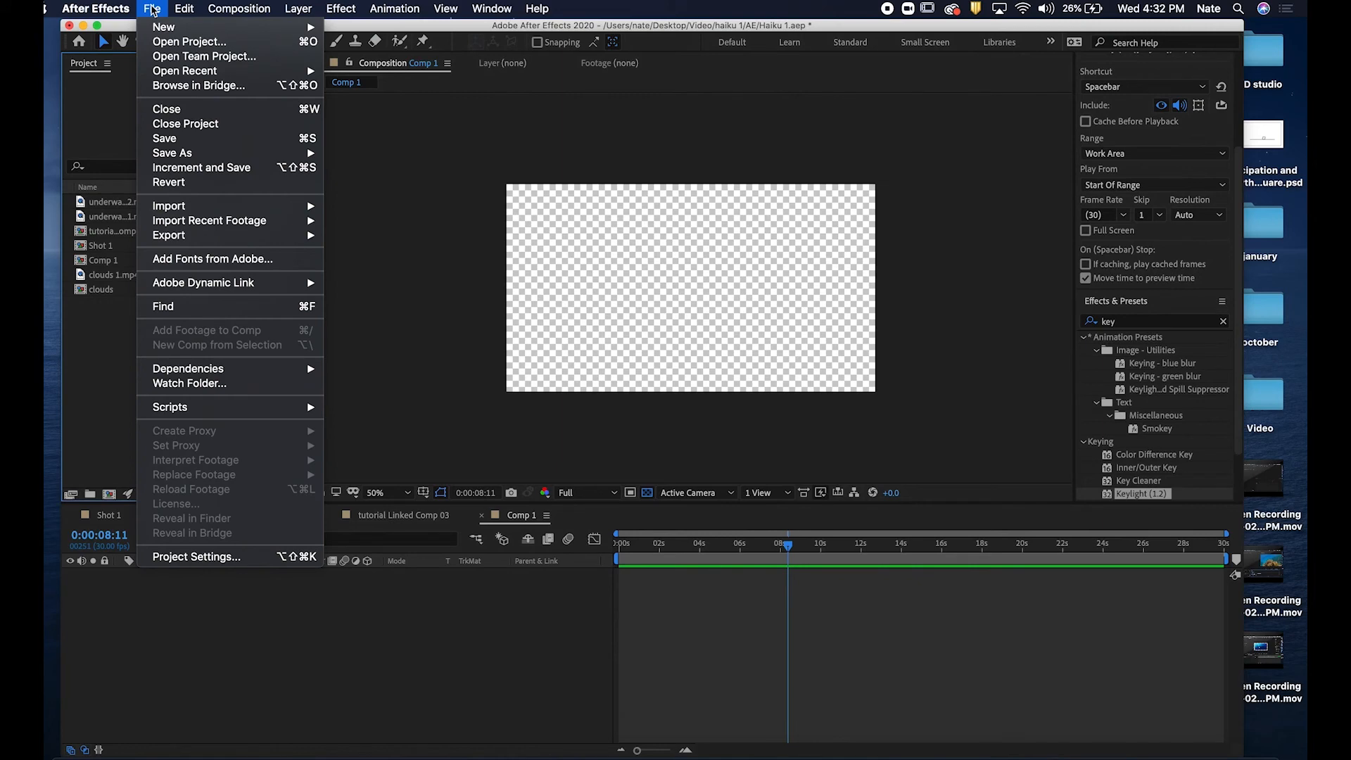
left_click(114, 354)
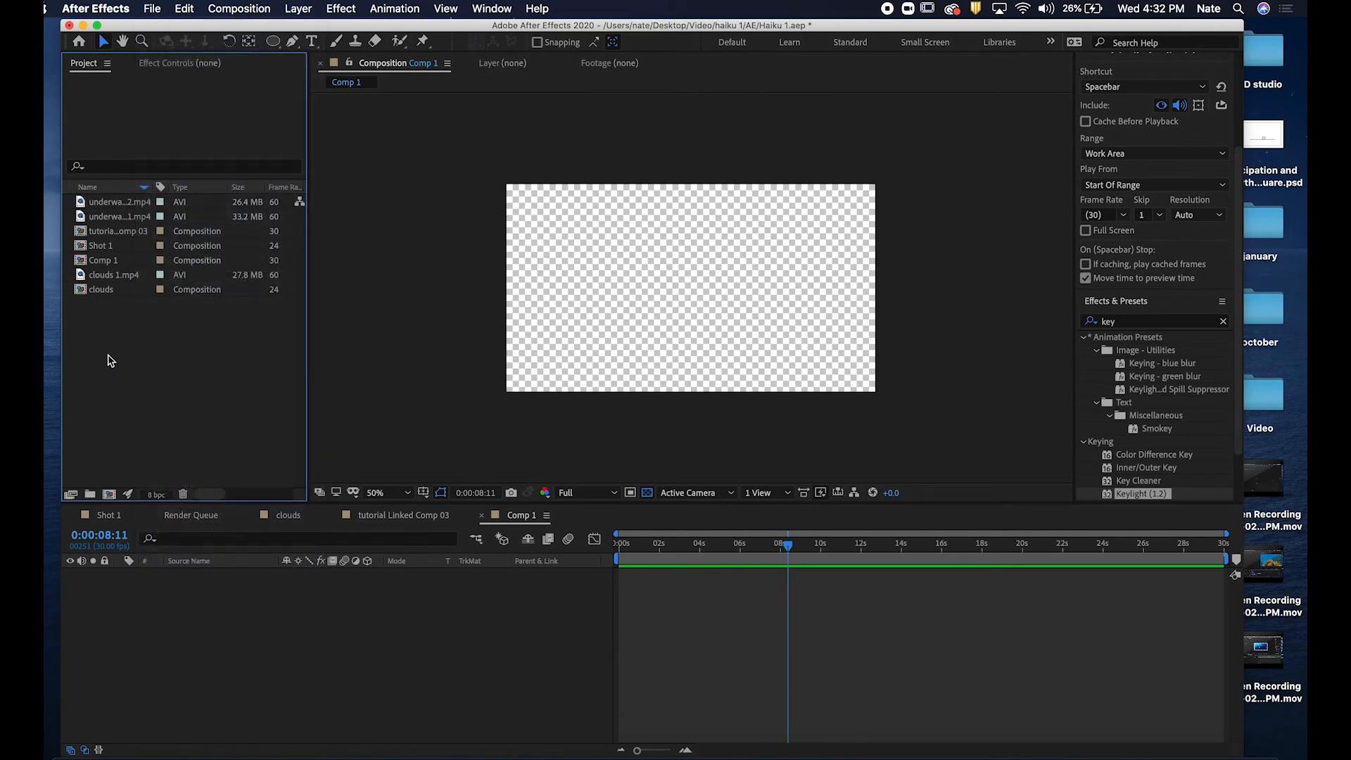
key("super+i")
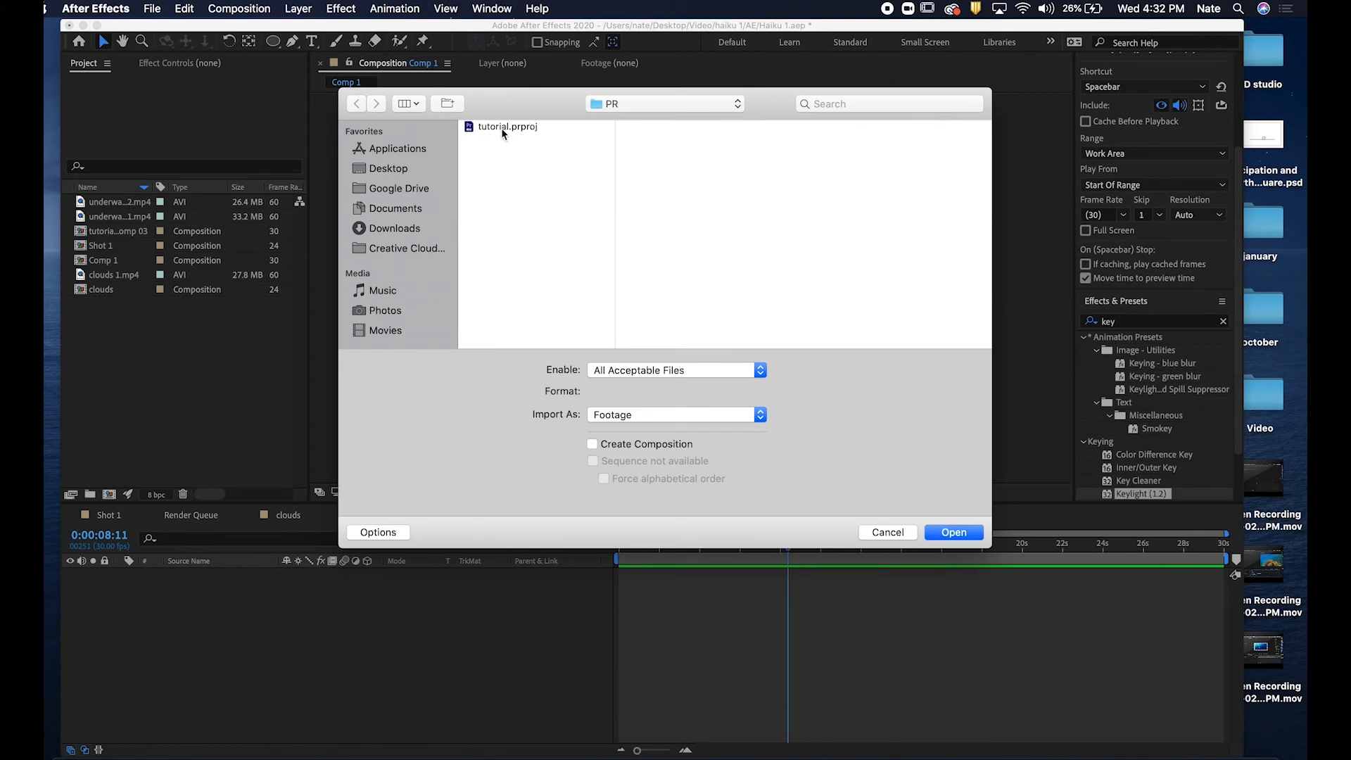
left_click(509, 128)
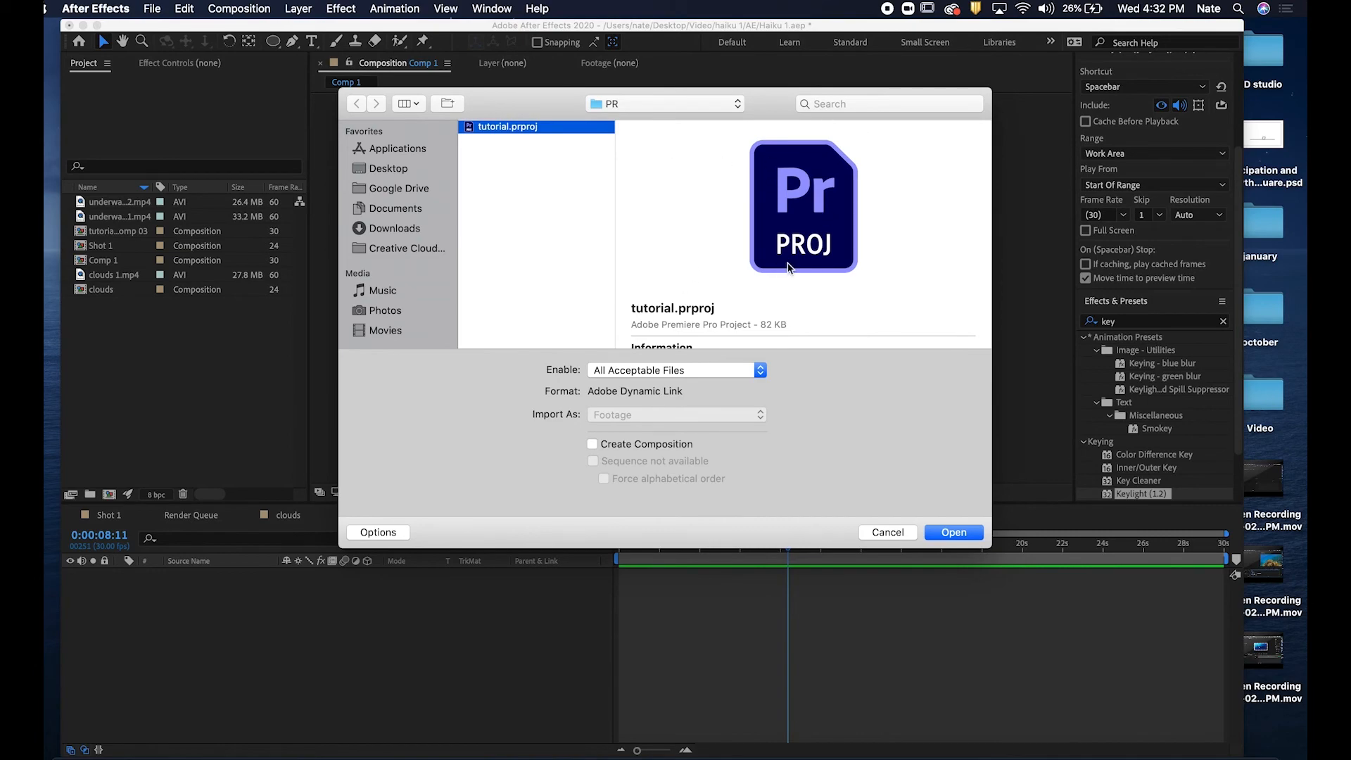
key("ctrl+Right")
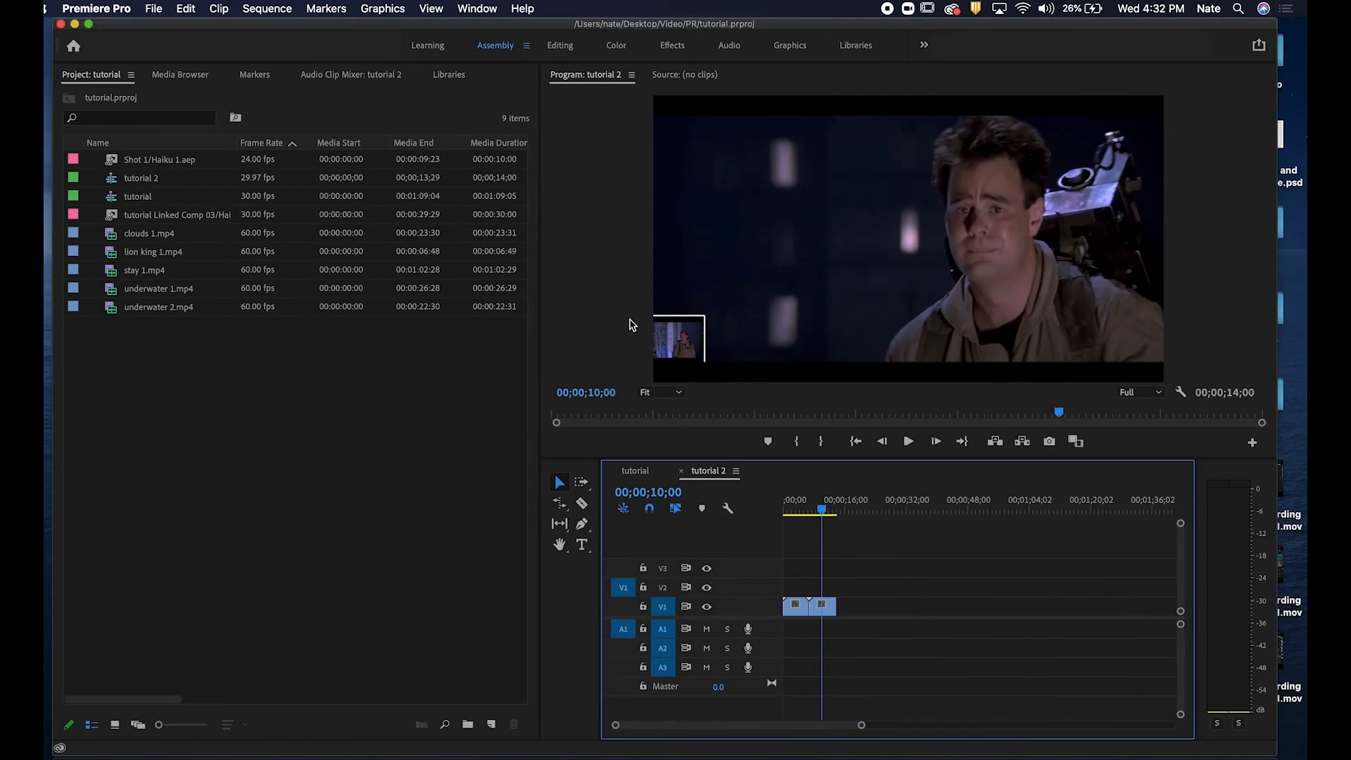
key("ctrl+Left")
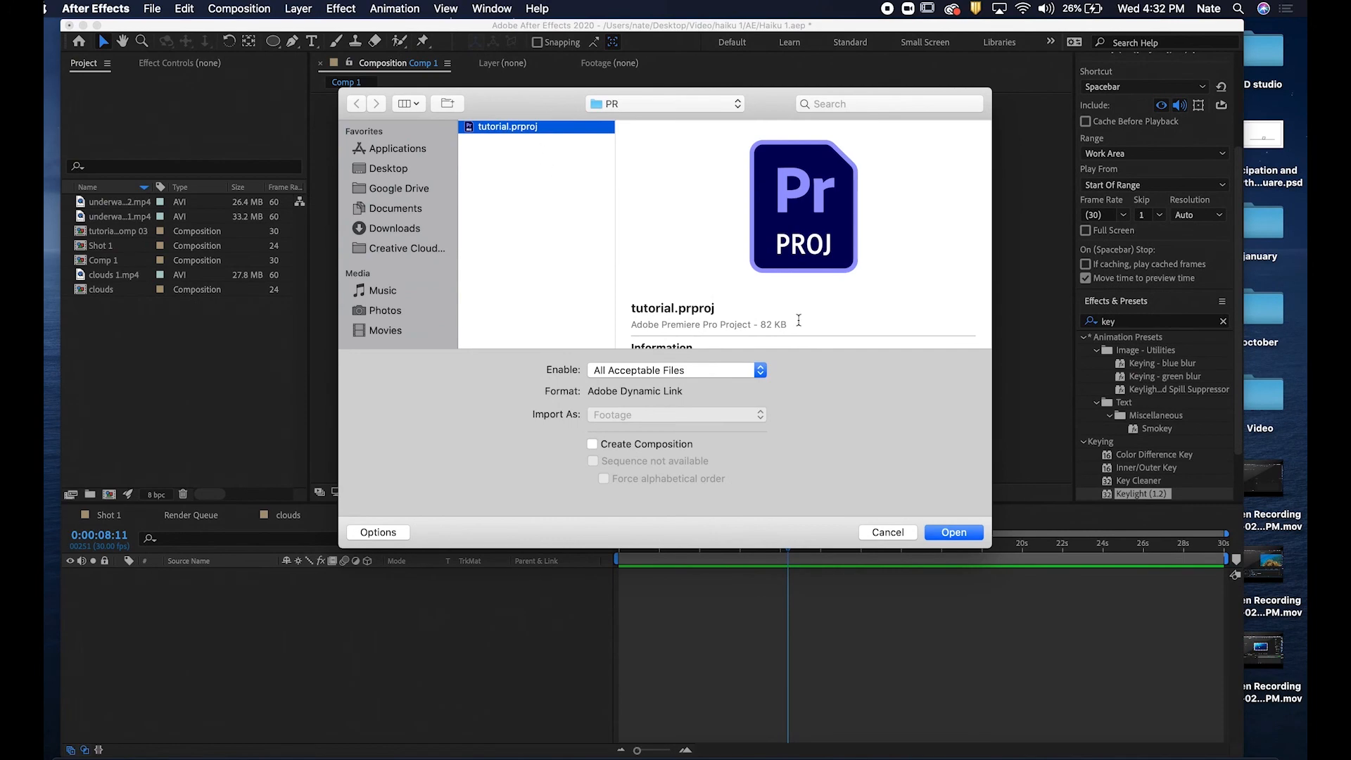
left_click(954, 533)
left_click(560, 304)
left_click(776, 536)
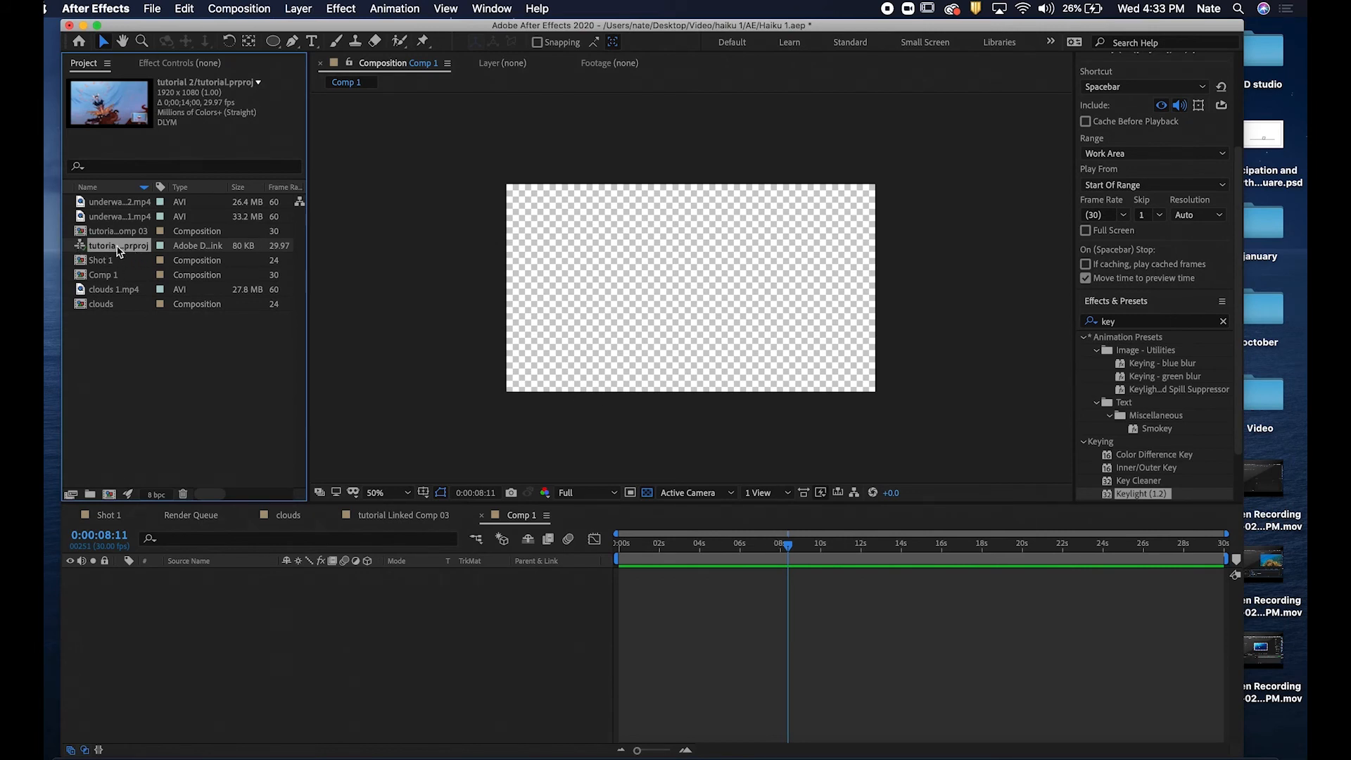
Add the imported tutorial 2 sequence to Comp 1 and scrub through it.
left_click_drag(107, 248, 232, 642)
left_click_drag(787, 560, 739, 550)
left_click_drag(638, 751, 646, 750)
left_click(780, 557)
left_click_drag(779, 556, 805, 546)
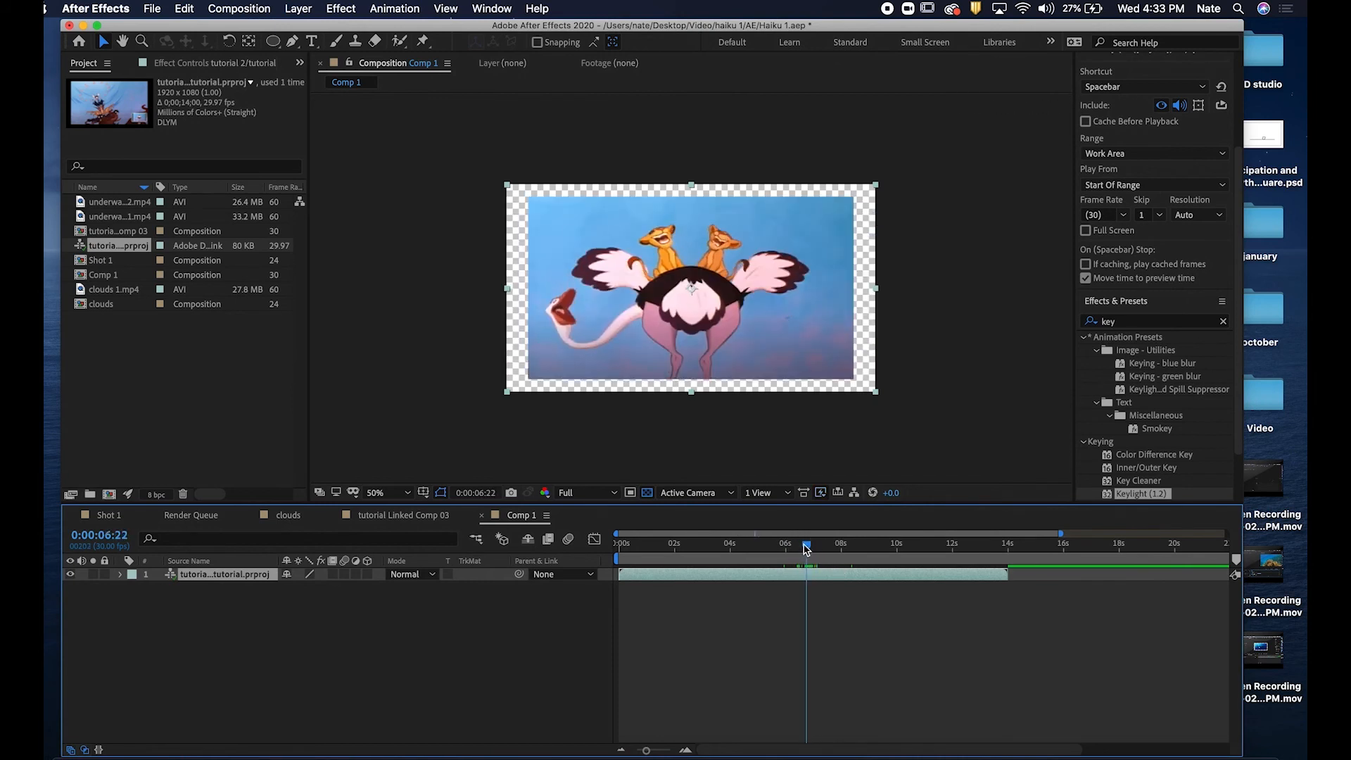
key("ctrl+Right")
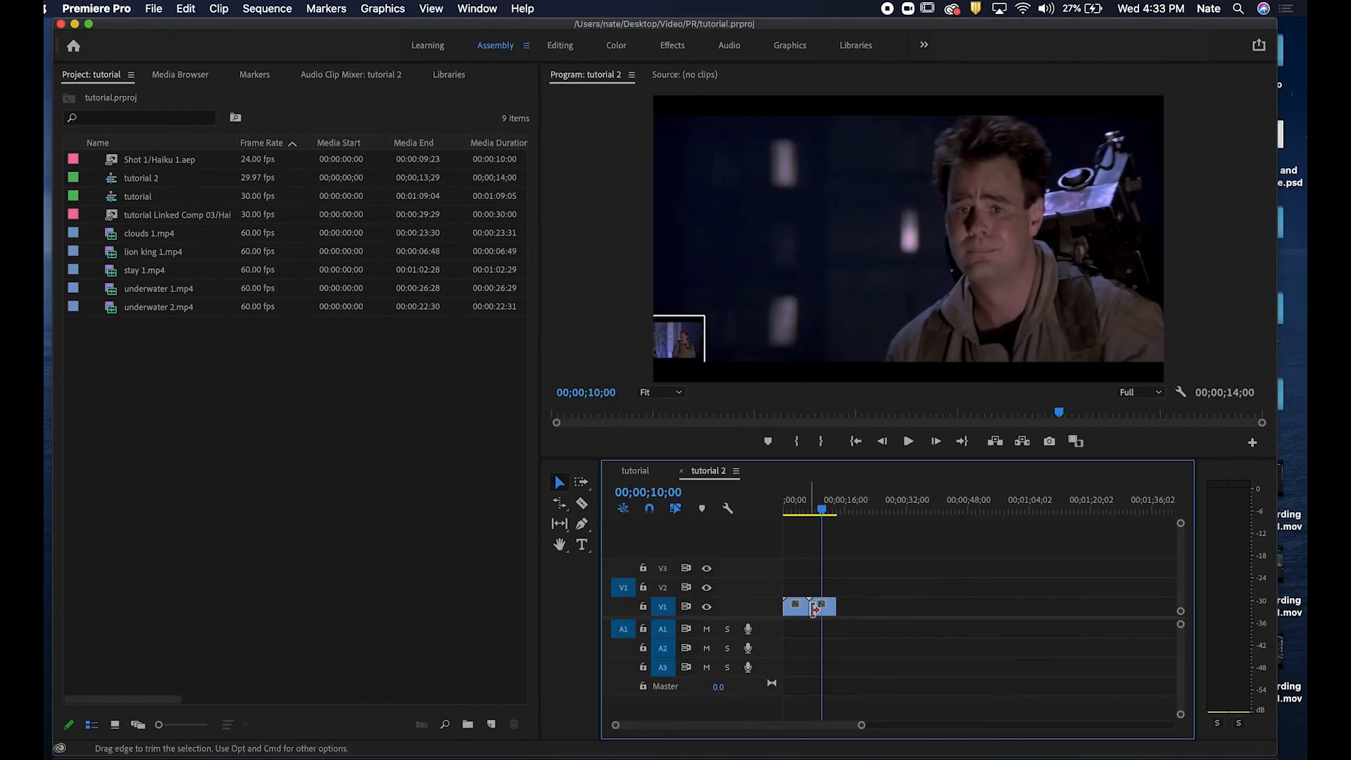
key("ctrl+Left")
left_click_drag(803, 549, 819, 546)
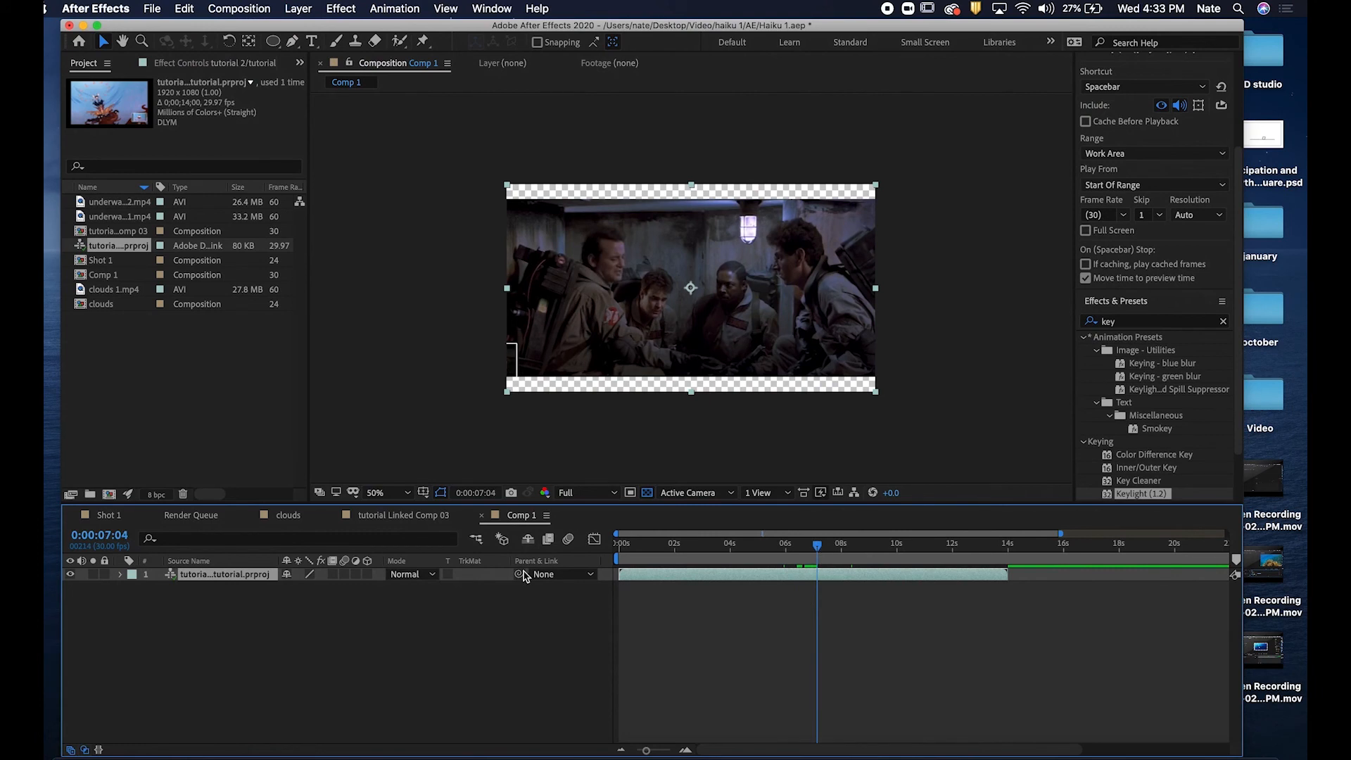
left_click(476, 645)
Add the clouds composition to Comp 1 above the tutorial 2 layer and save the project.
left_click(120, 291)
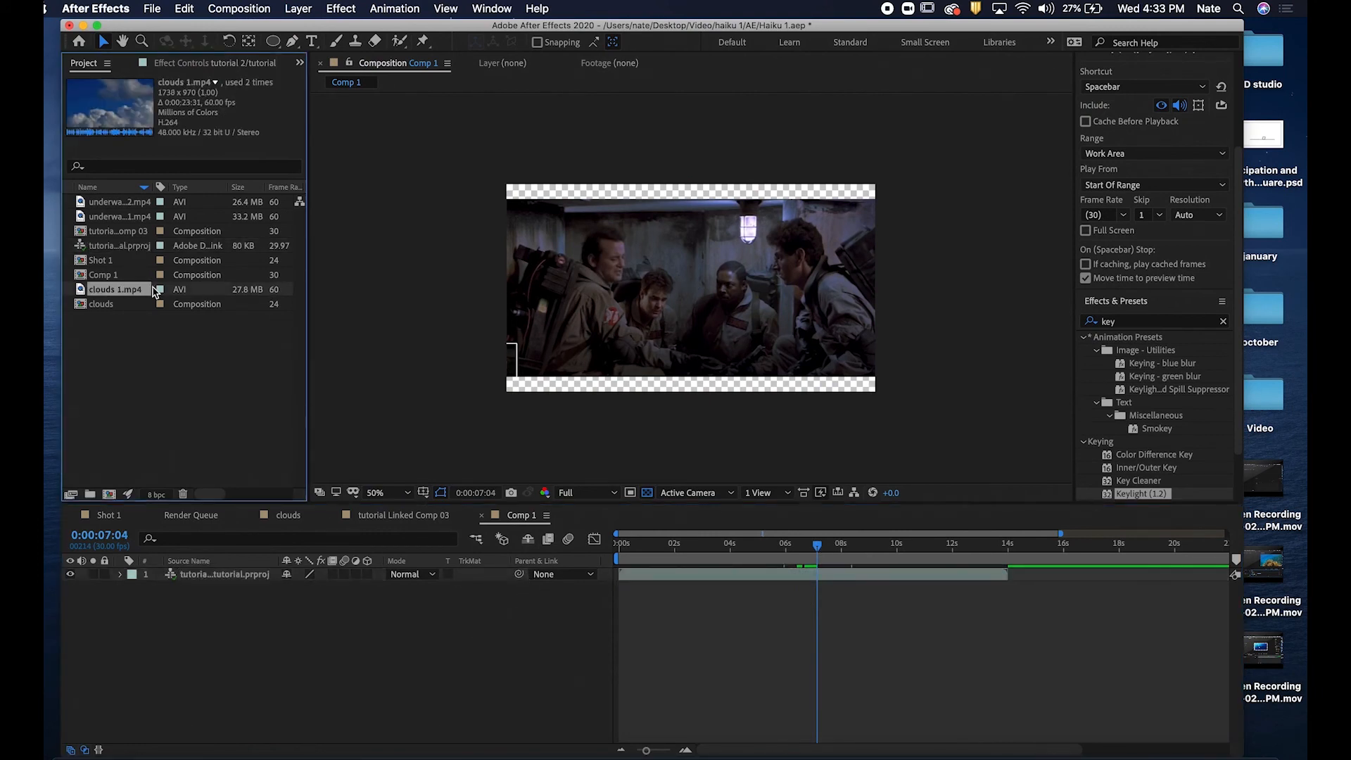
left_click_drag(265, 513, 185, 369)
left_click(113, 307)
left_click_drag(134, 312, 251, 575)
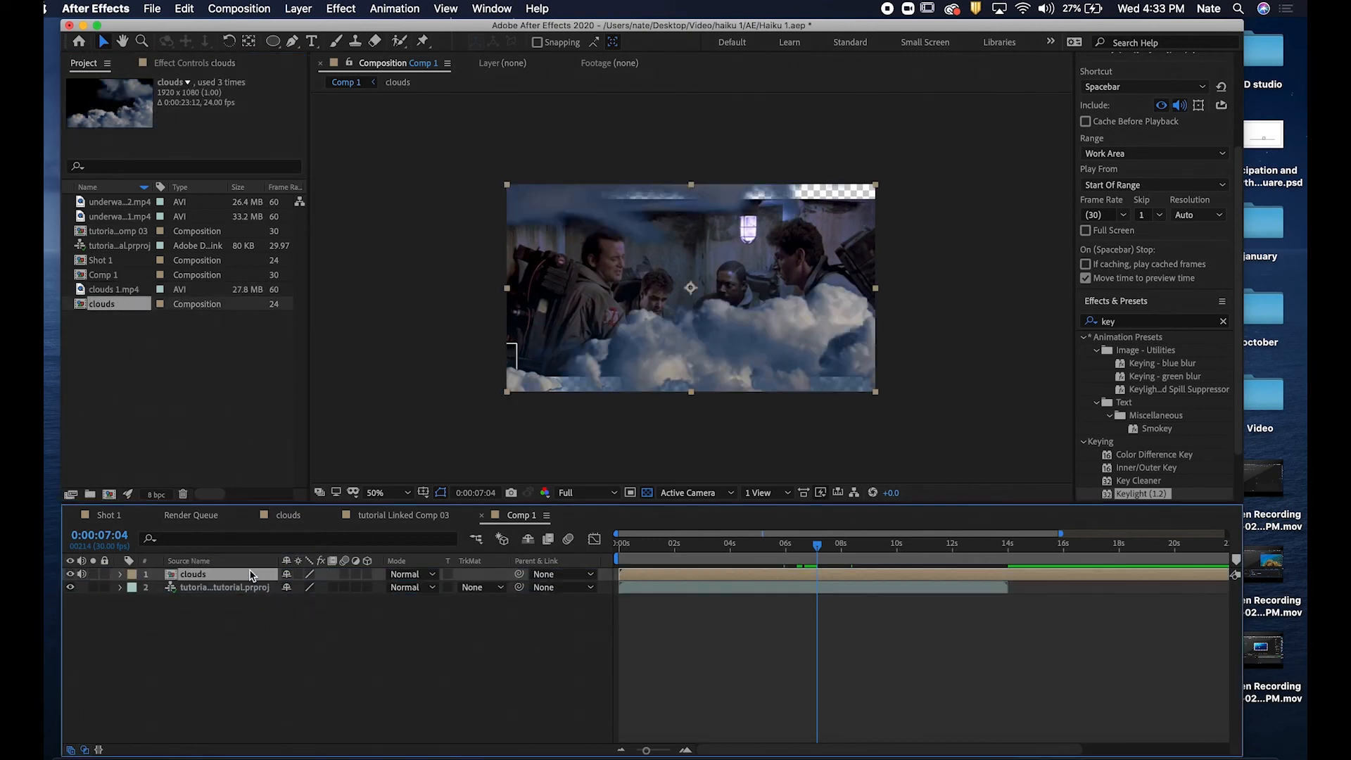
left_click_drag(816, 546, 783, 544)
left_click(154, 8)
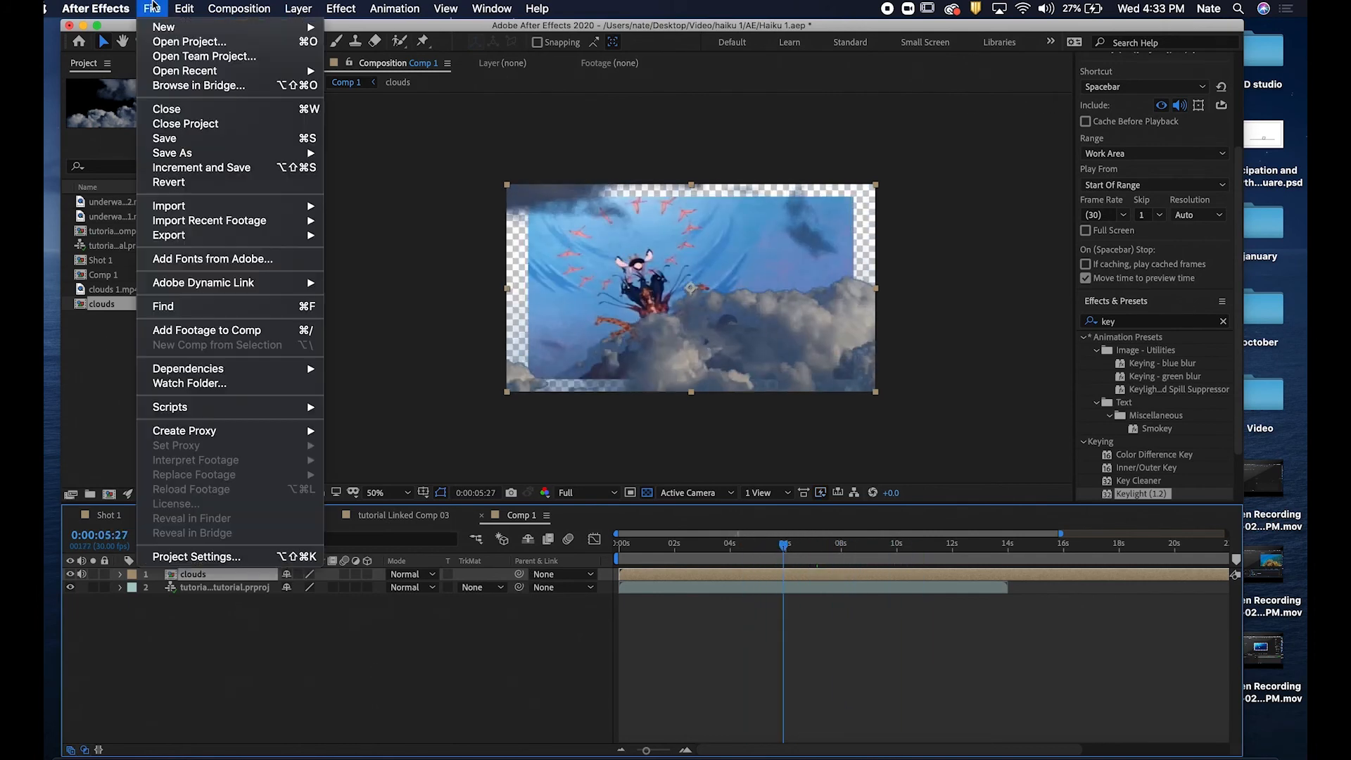
left_click(197, 137)
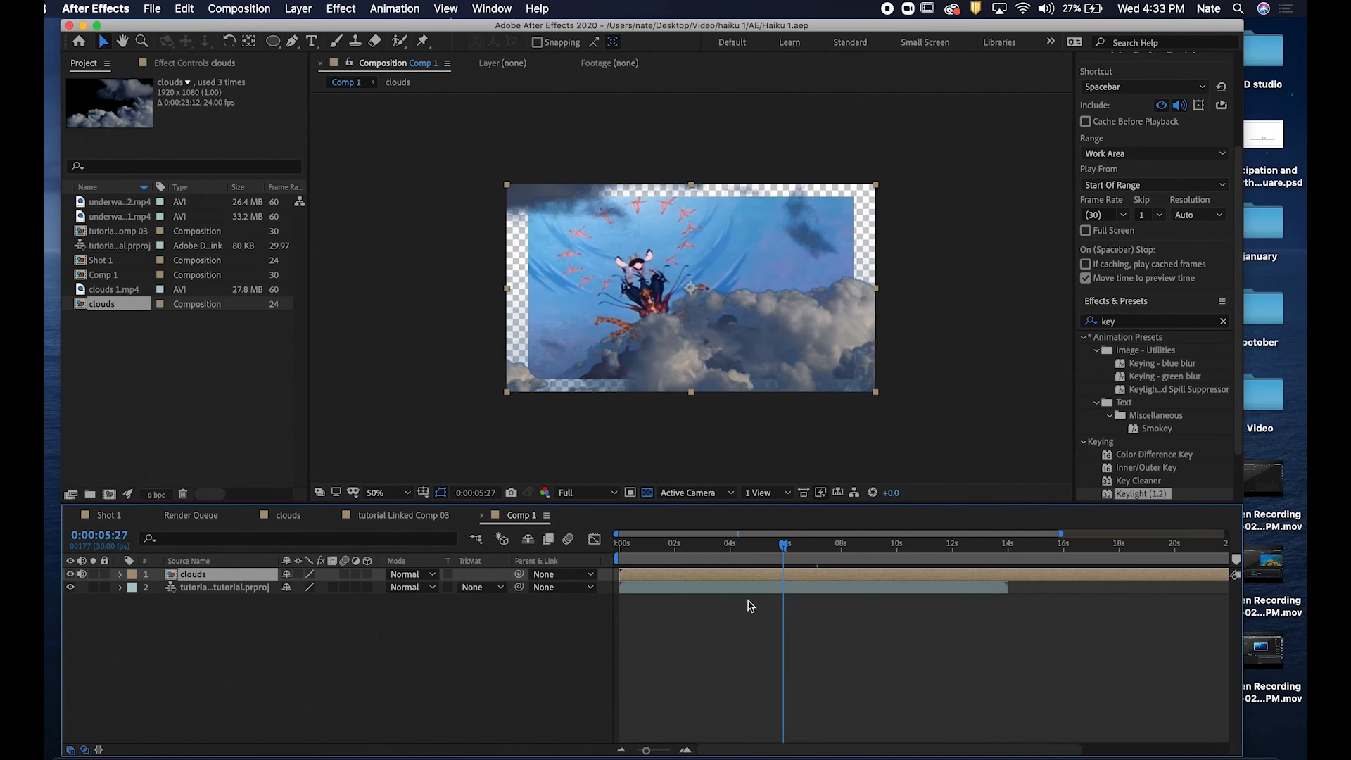
Switch between After Effects and Premiere Pro to compare Comp 1 with the tutorial 2 sequence.
key("ctrl+Right")
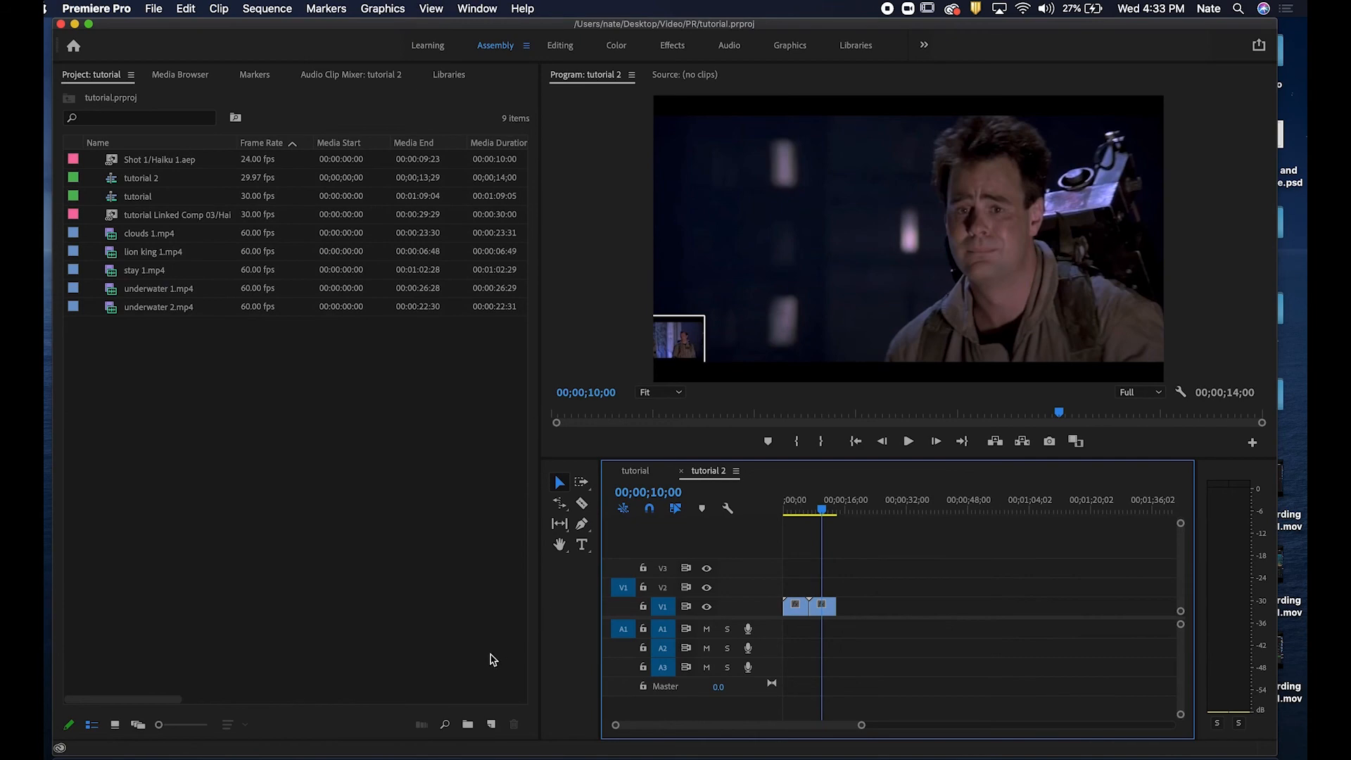
key("ctrl+Left")
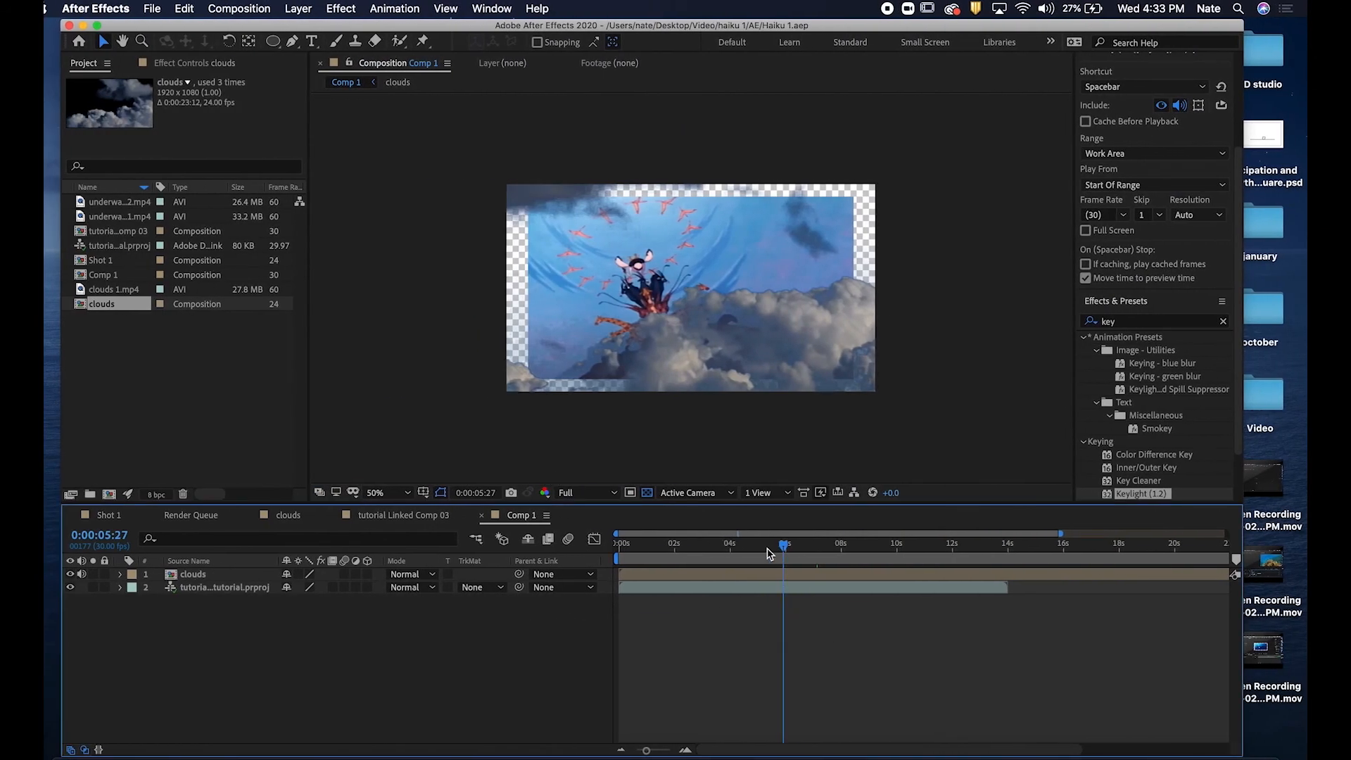
left_click(770, 554)
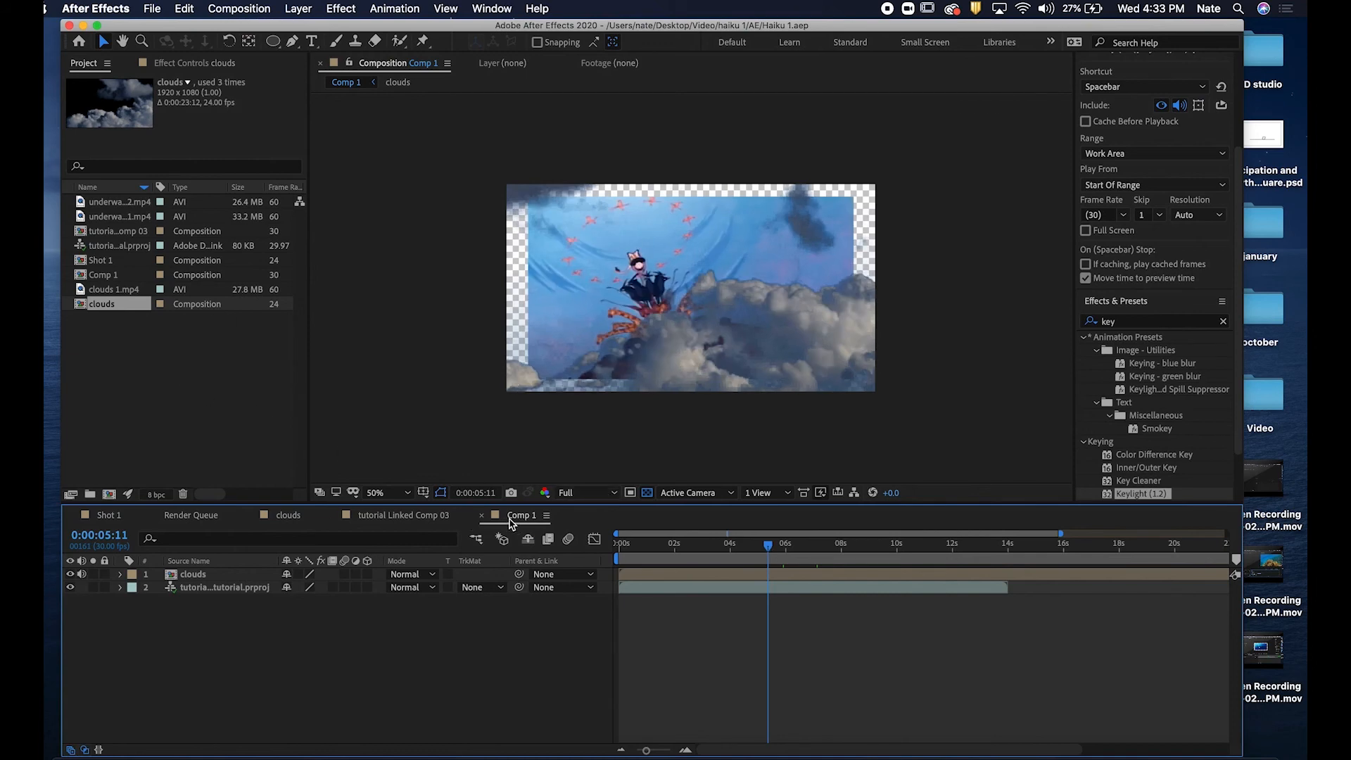
key("ctrl+Right")
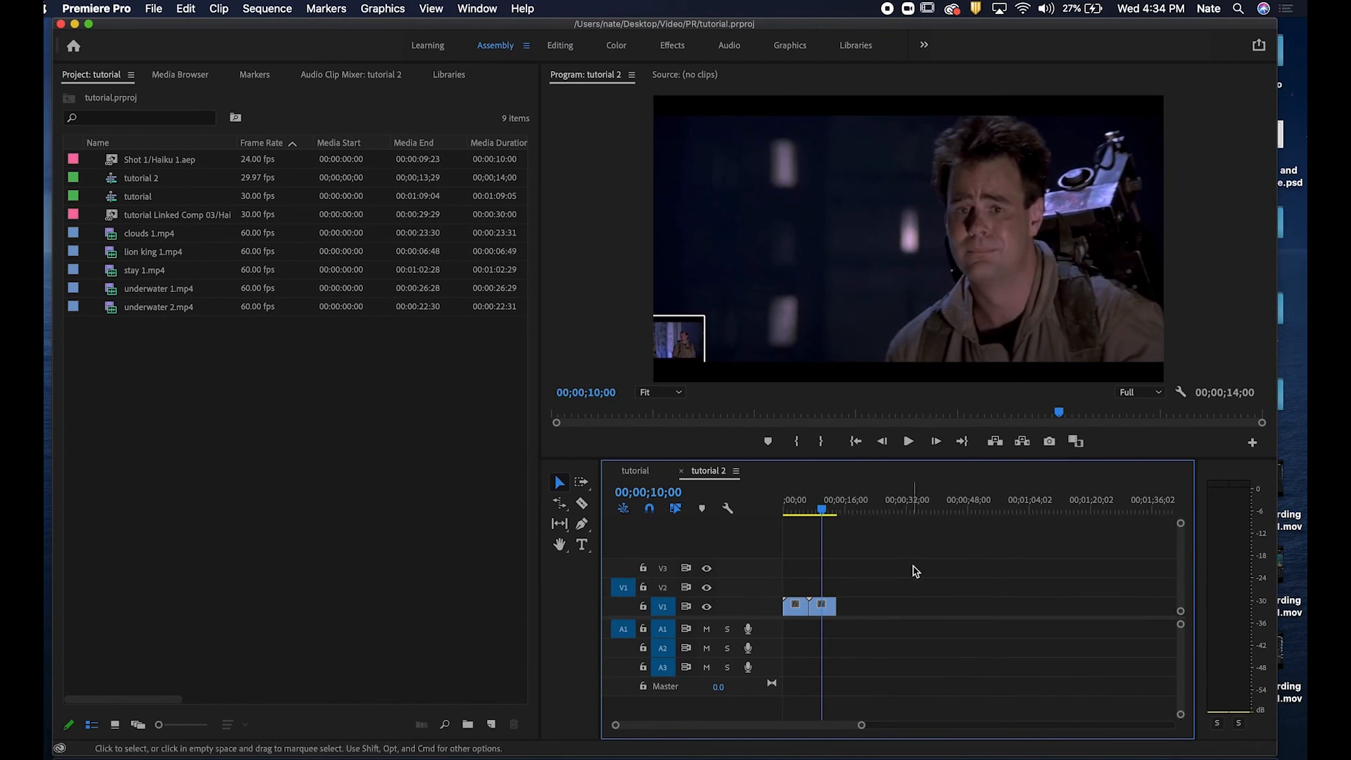
left_click(829, 509)
left_click(240, 477)
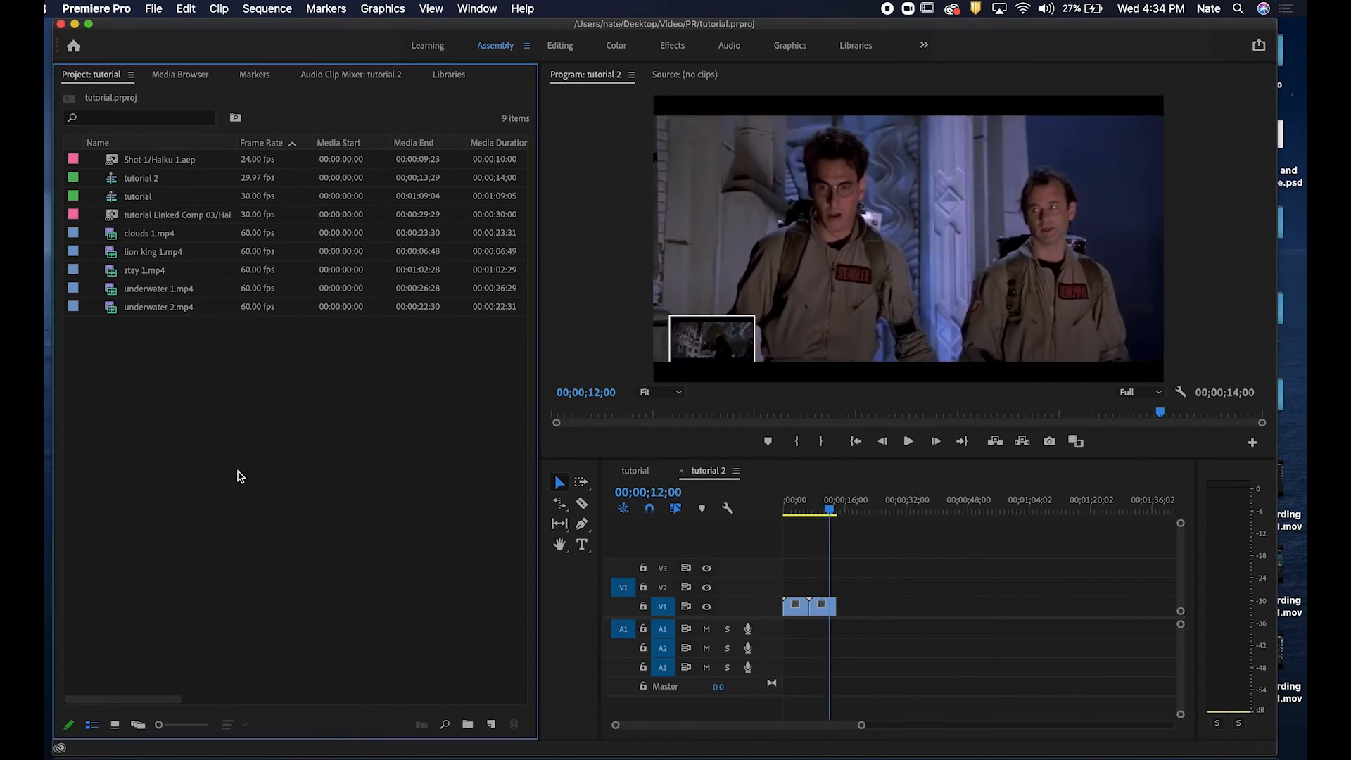
Import Comp 1 from Haiku 1.aep in the haiku 1 AE folder into the Premiere project.
left_click(151, 9)
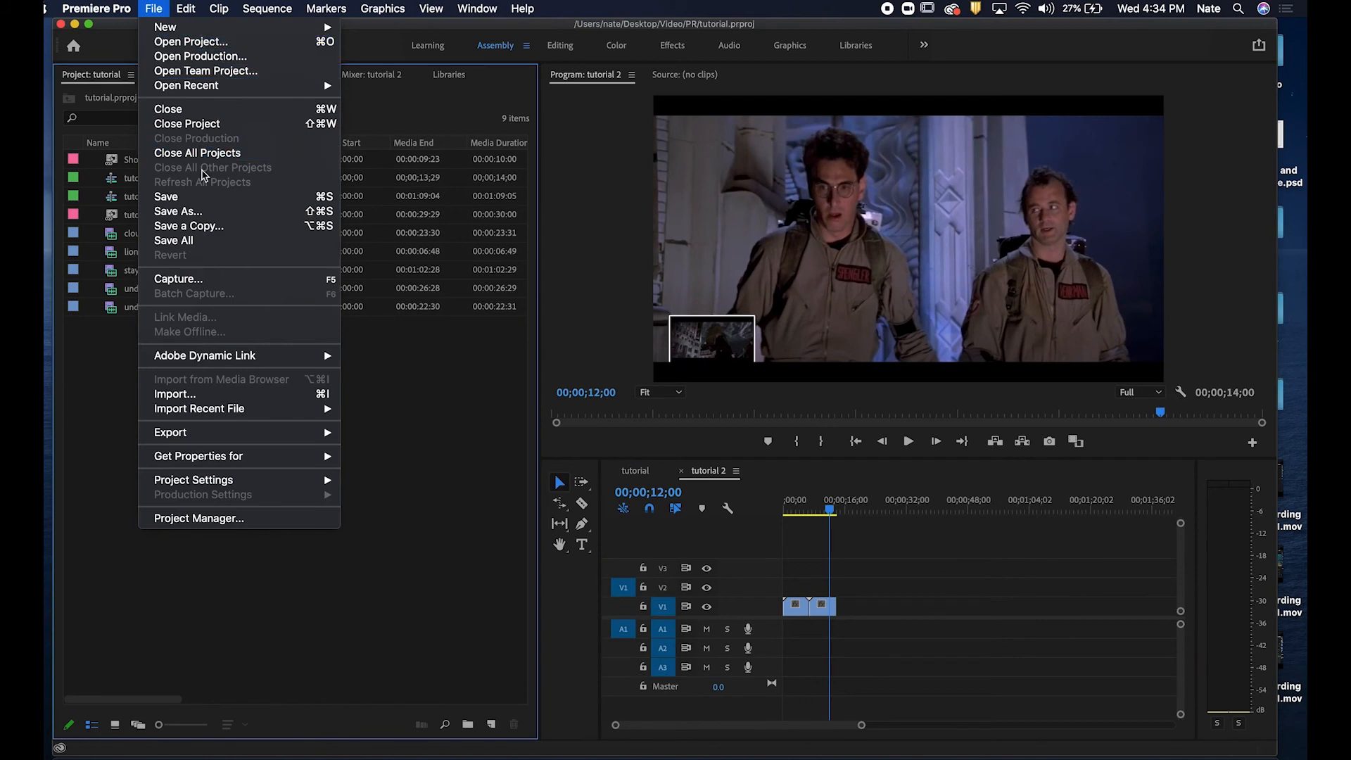
left_click(90, 549)
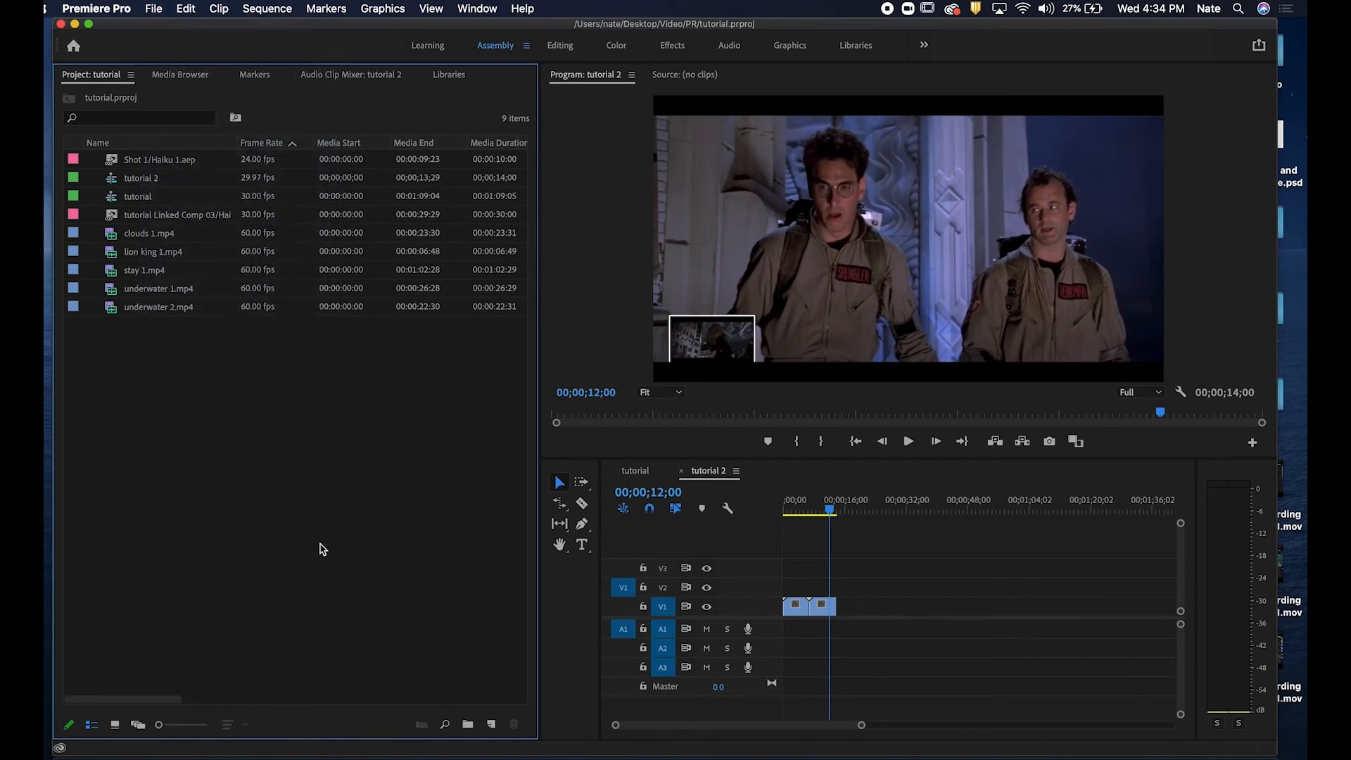
left_click(154, 8)
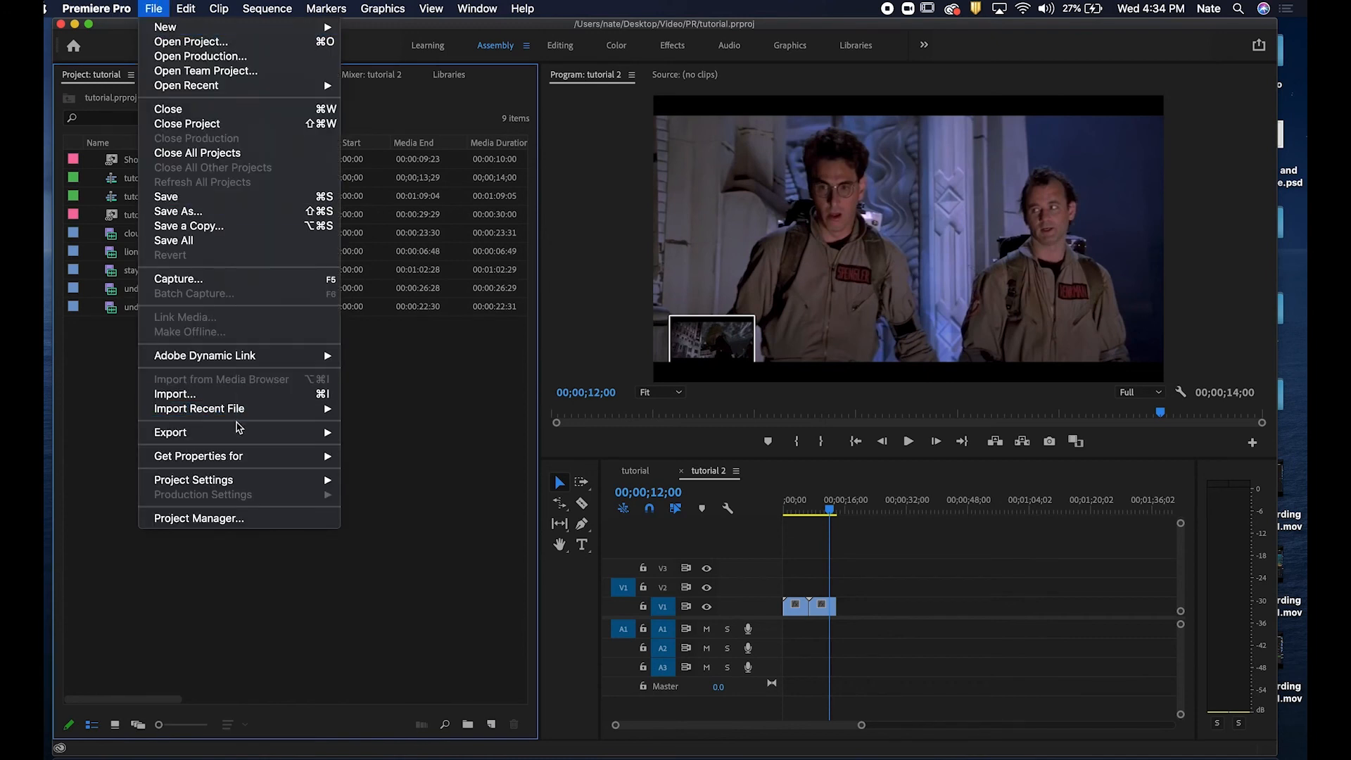
left_click(231, 395)
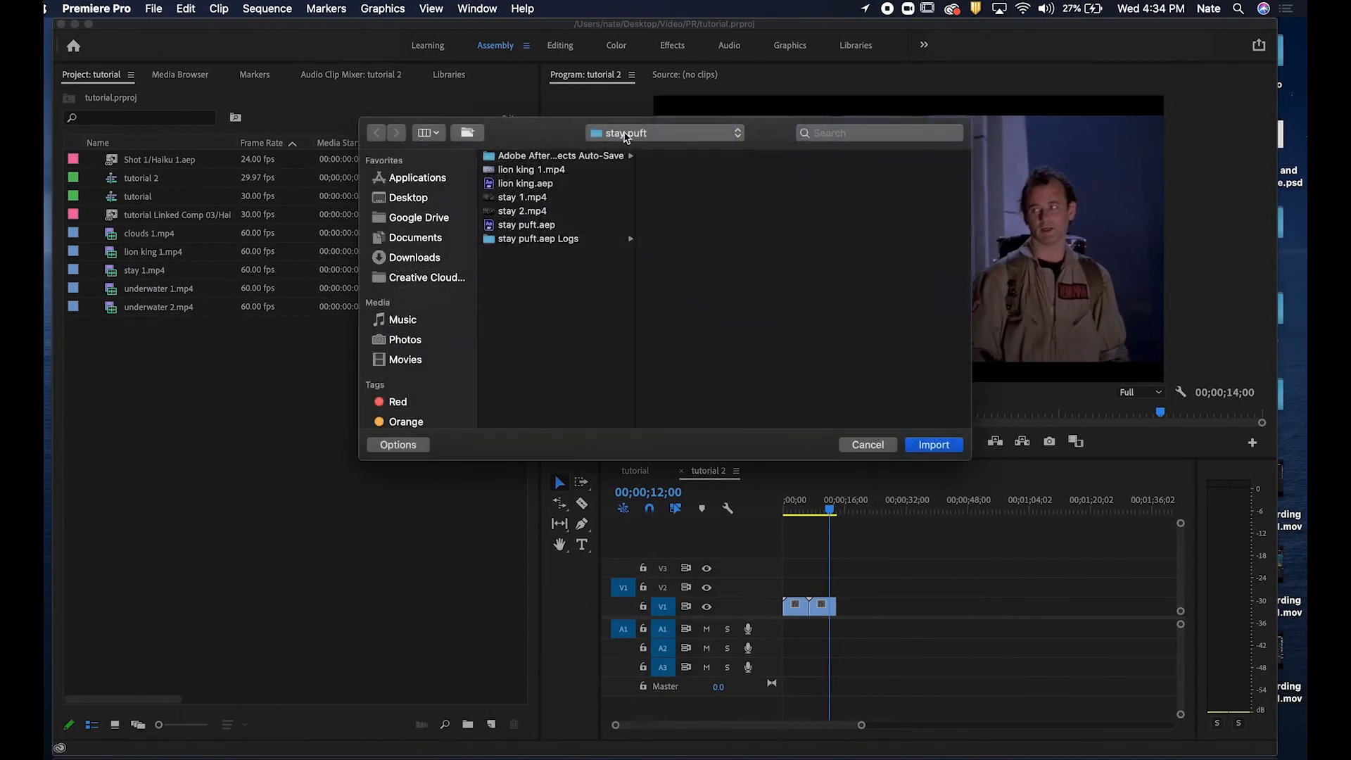
left_click(626, 135)
left_click(620, 164)
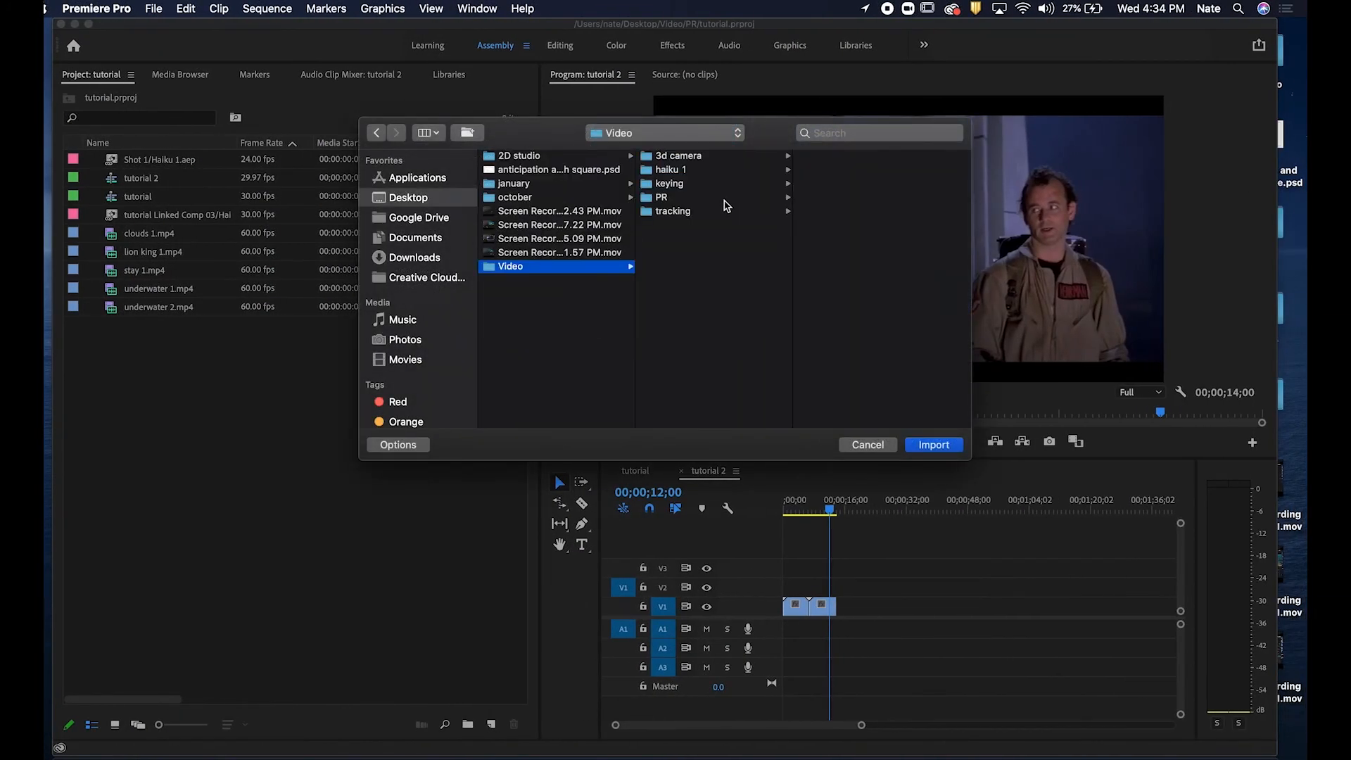
left_click(688, 175)
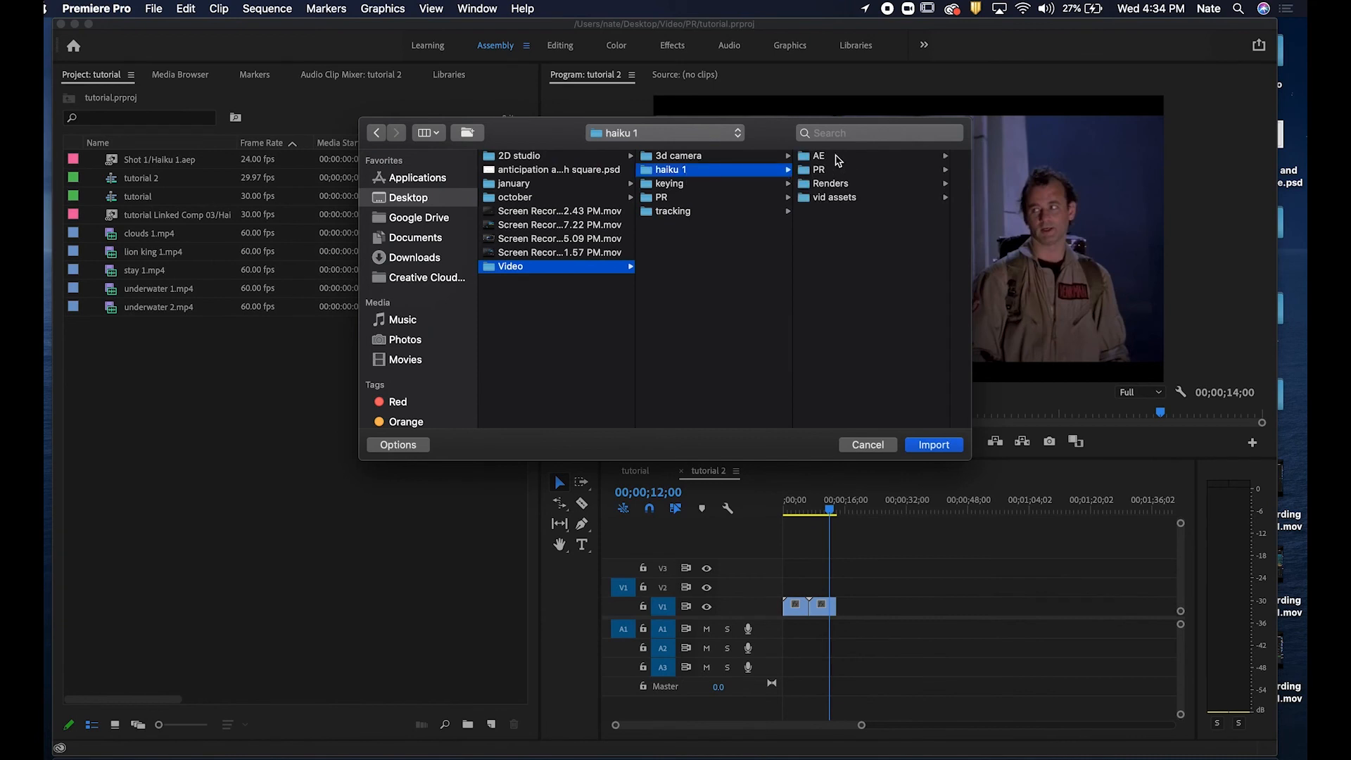
left_click(837, 157)
left_click(850, 171)
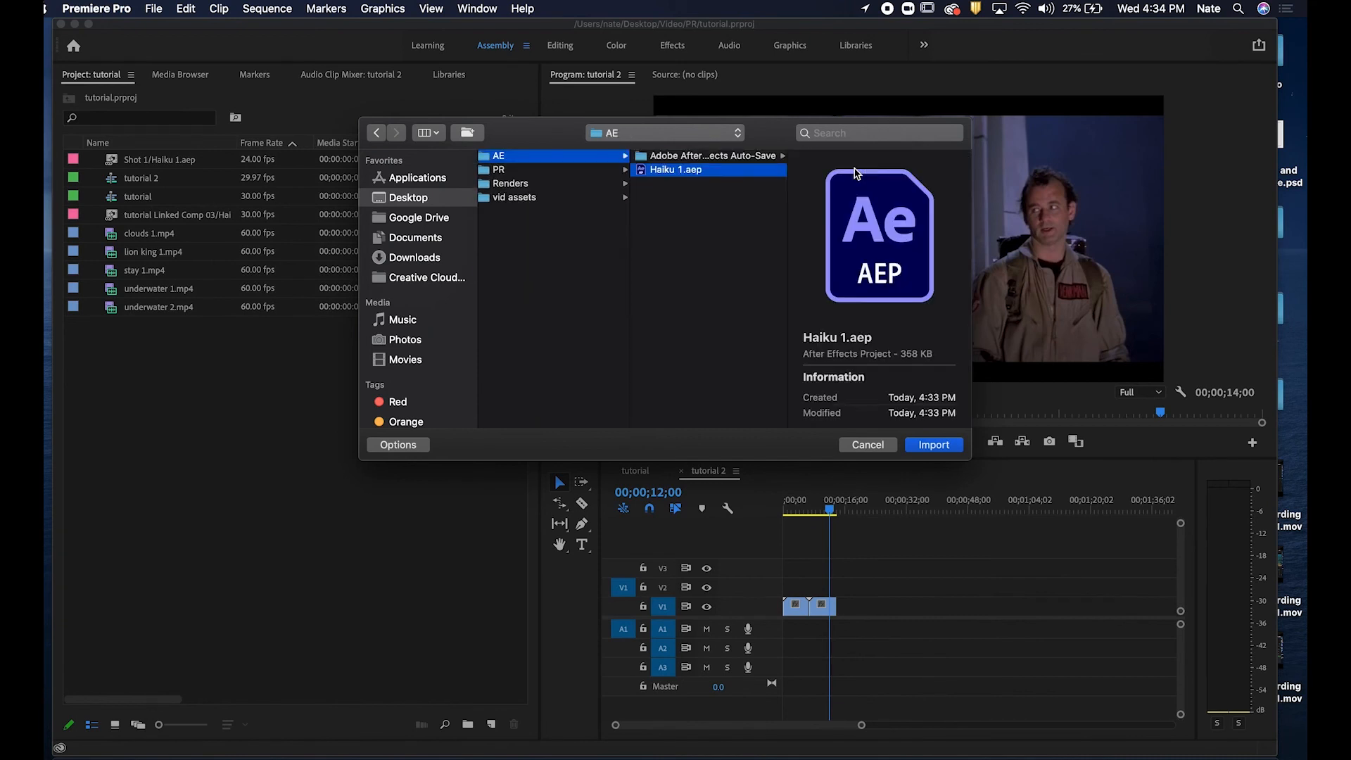
left_click(946, 451)
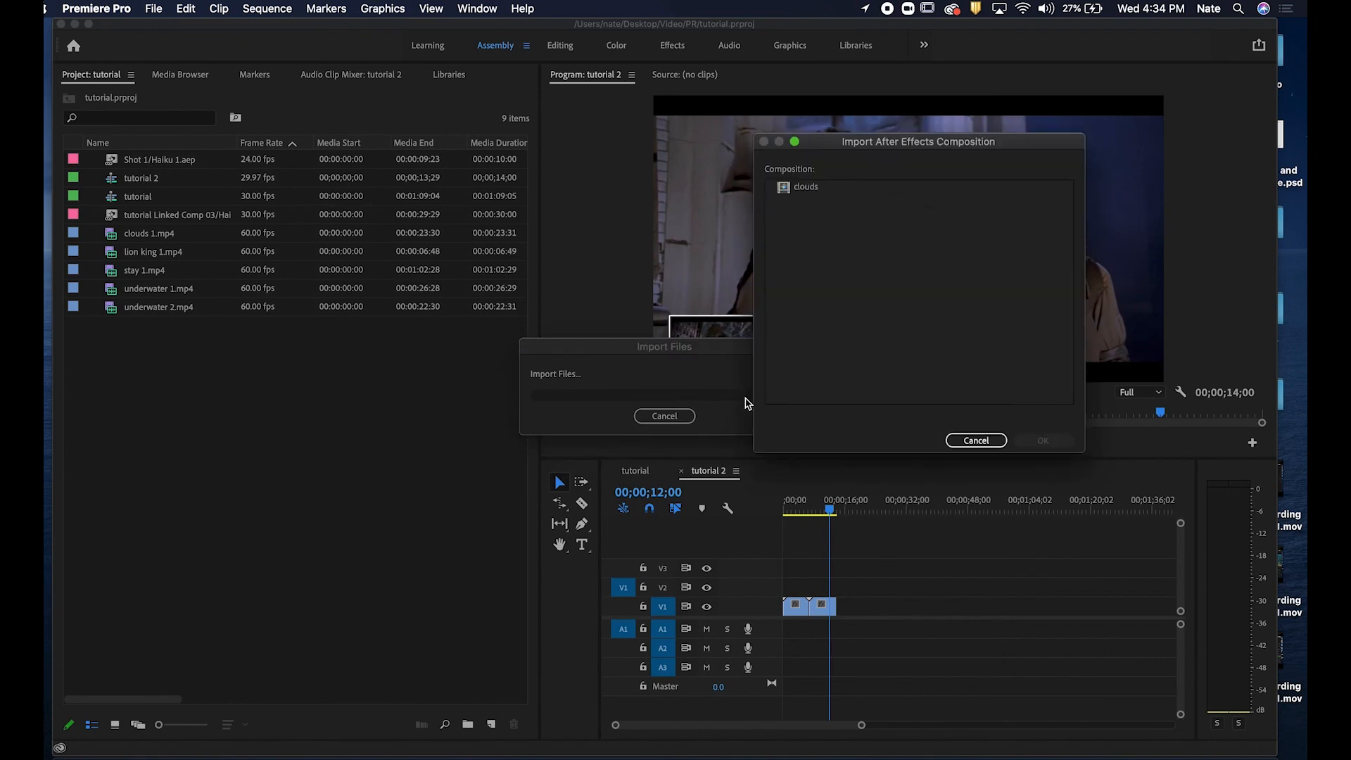
left_click(813, 203)
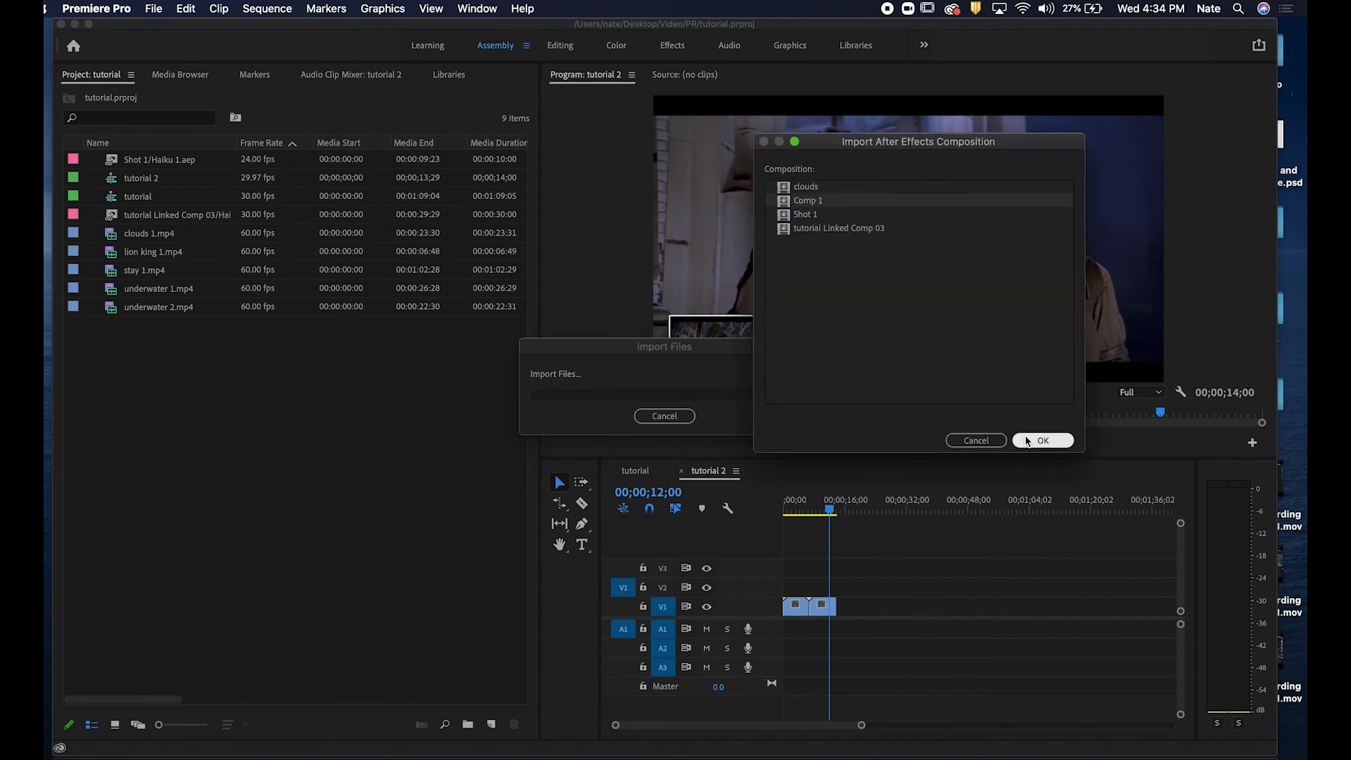
left_click(1048, 442)
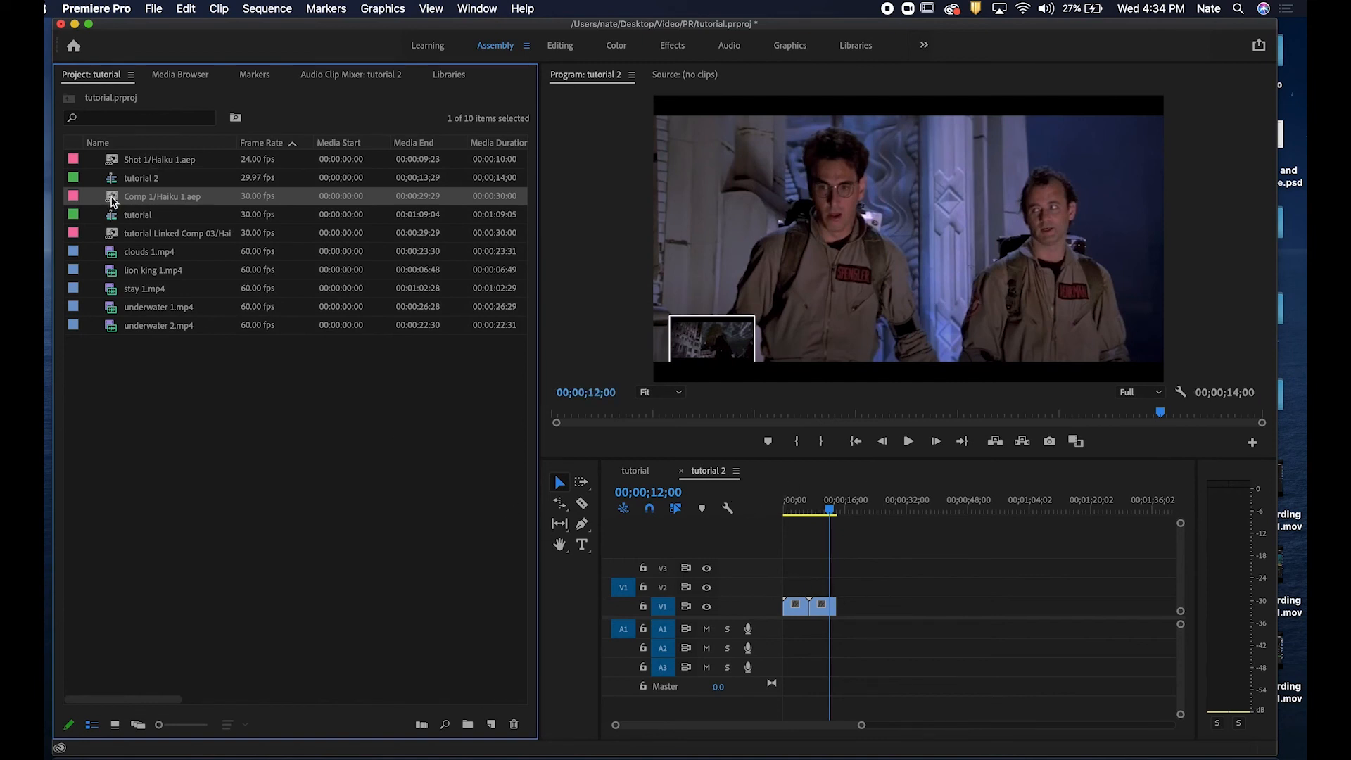
Preview the imported Comp 1 clip in the source monitor.
left_click_drag(899, 568, 884, 608)
left_click(345, 451)
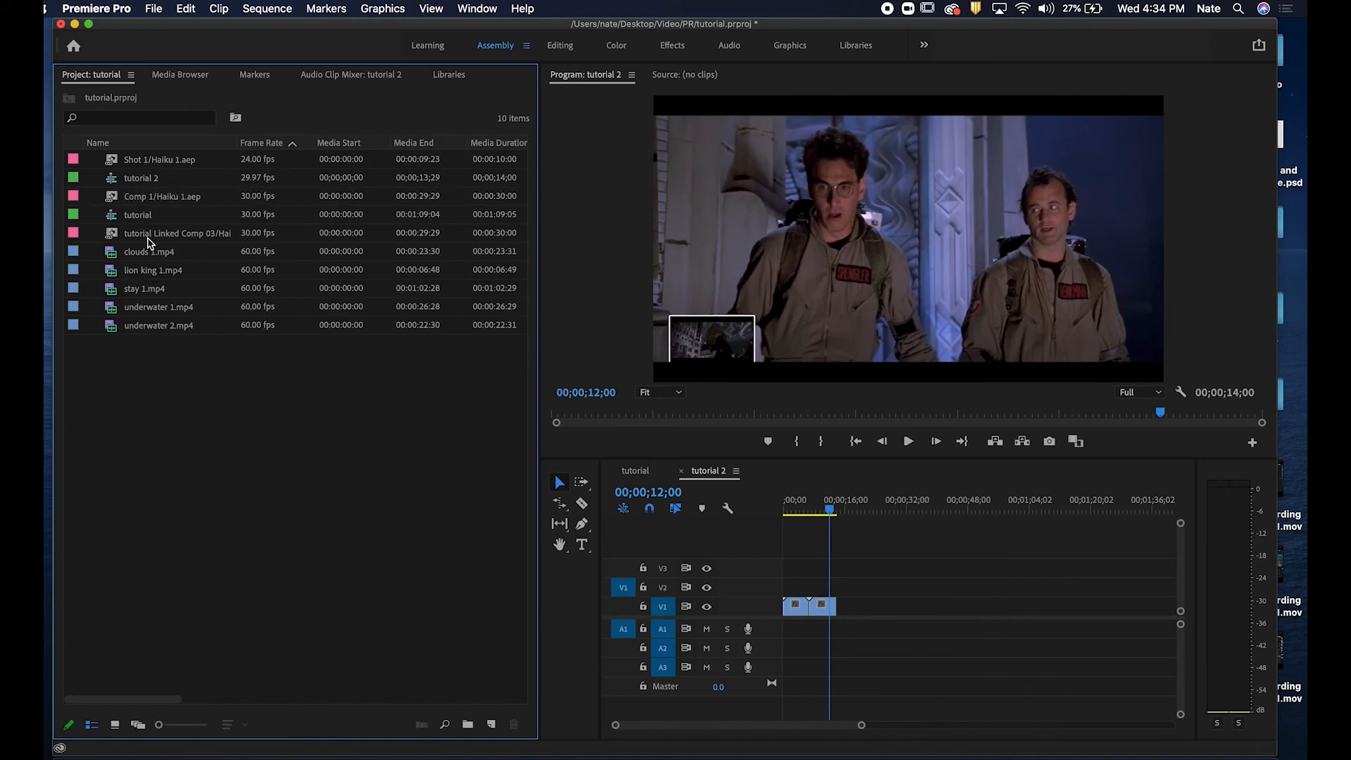
double_click(136, 197)
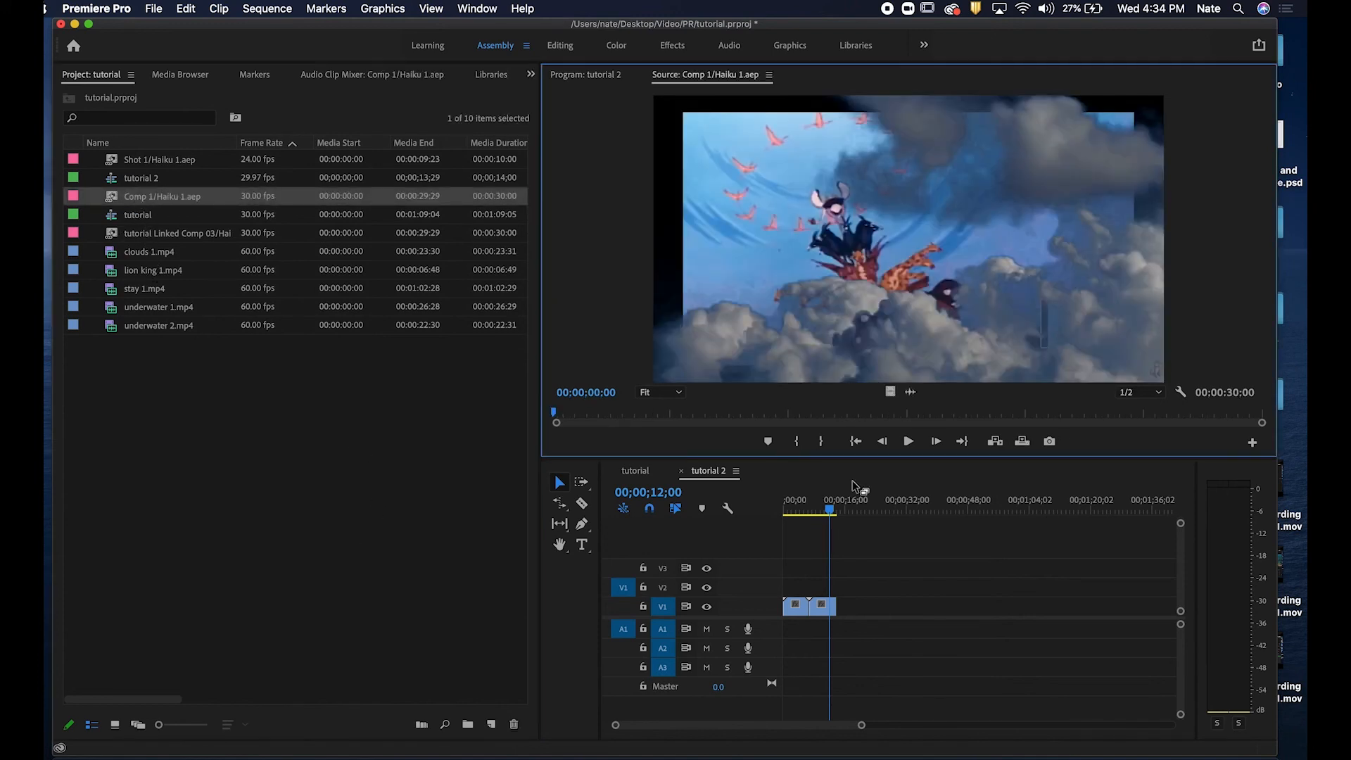
left_click_drag(823, 501, 850, 508)
left_click(268, 515)
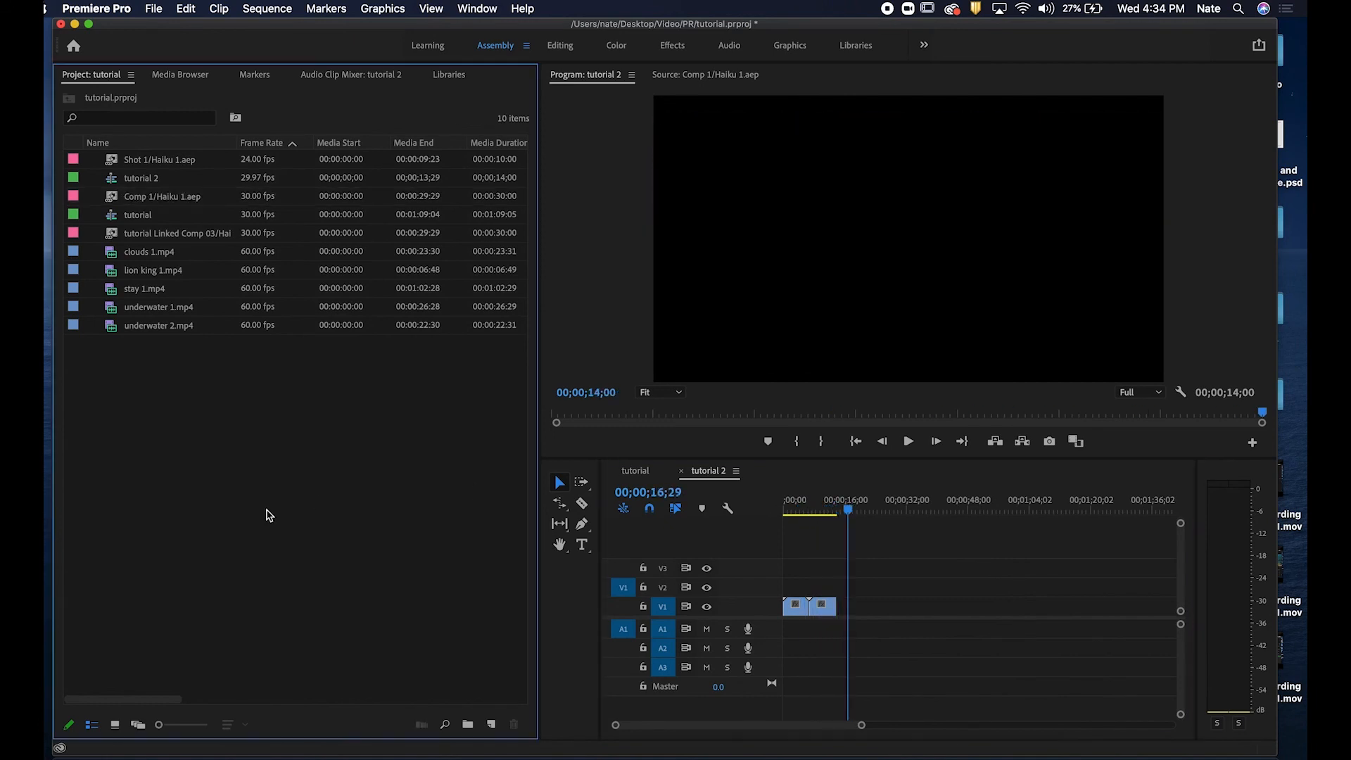
left_click(201, 202)
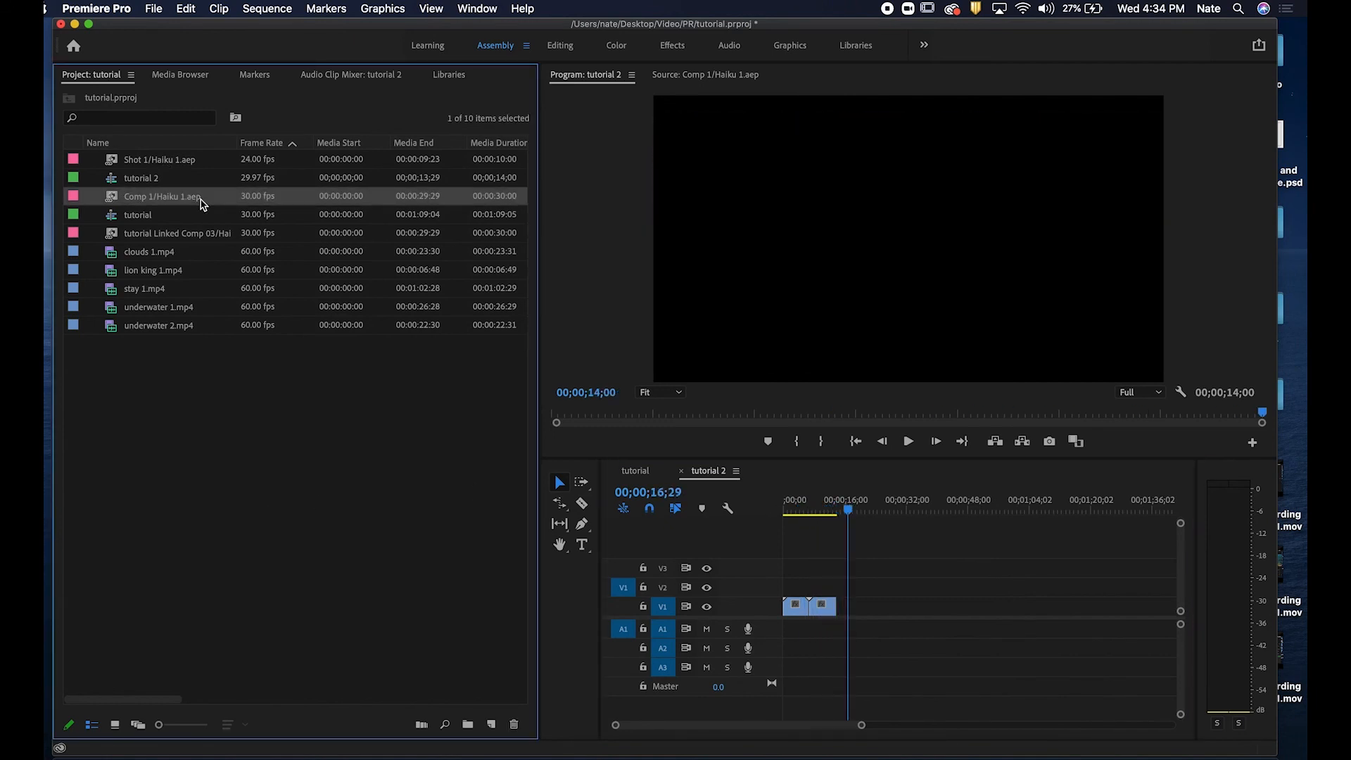
left_click(262, 430)
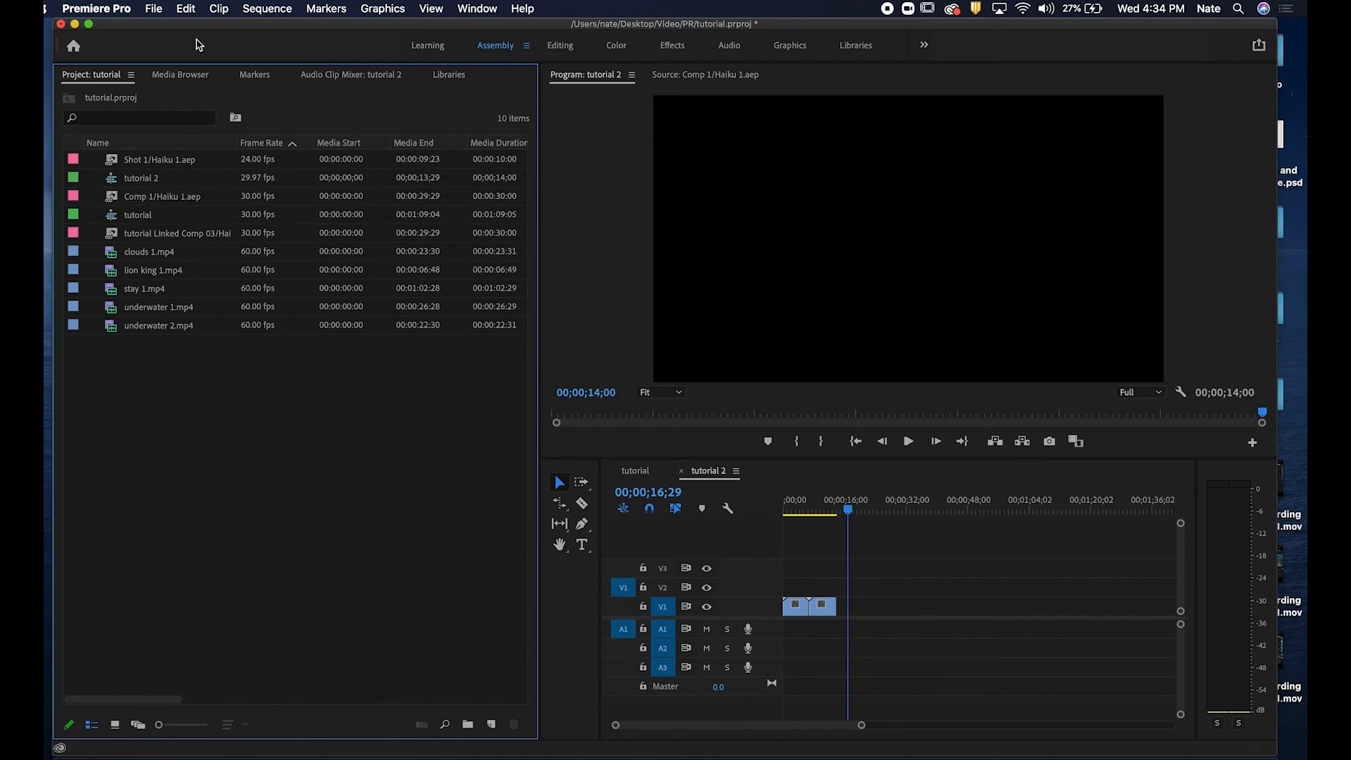
Create a new sequence using the DSLR 1080p30 preset.
left_click(156, 8)
mouse_move(211, 27)
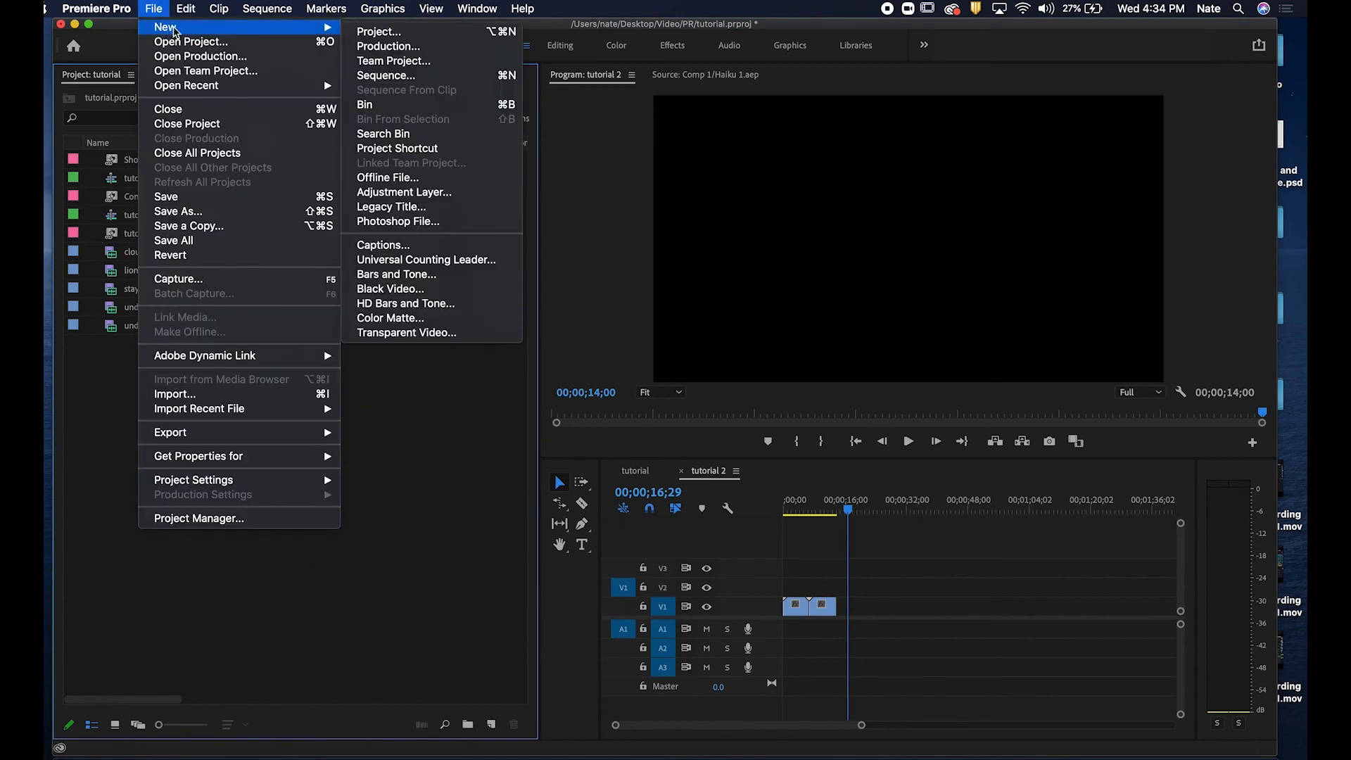
left_click(407, 78)
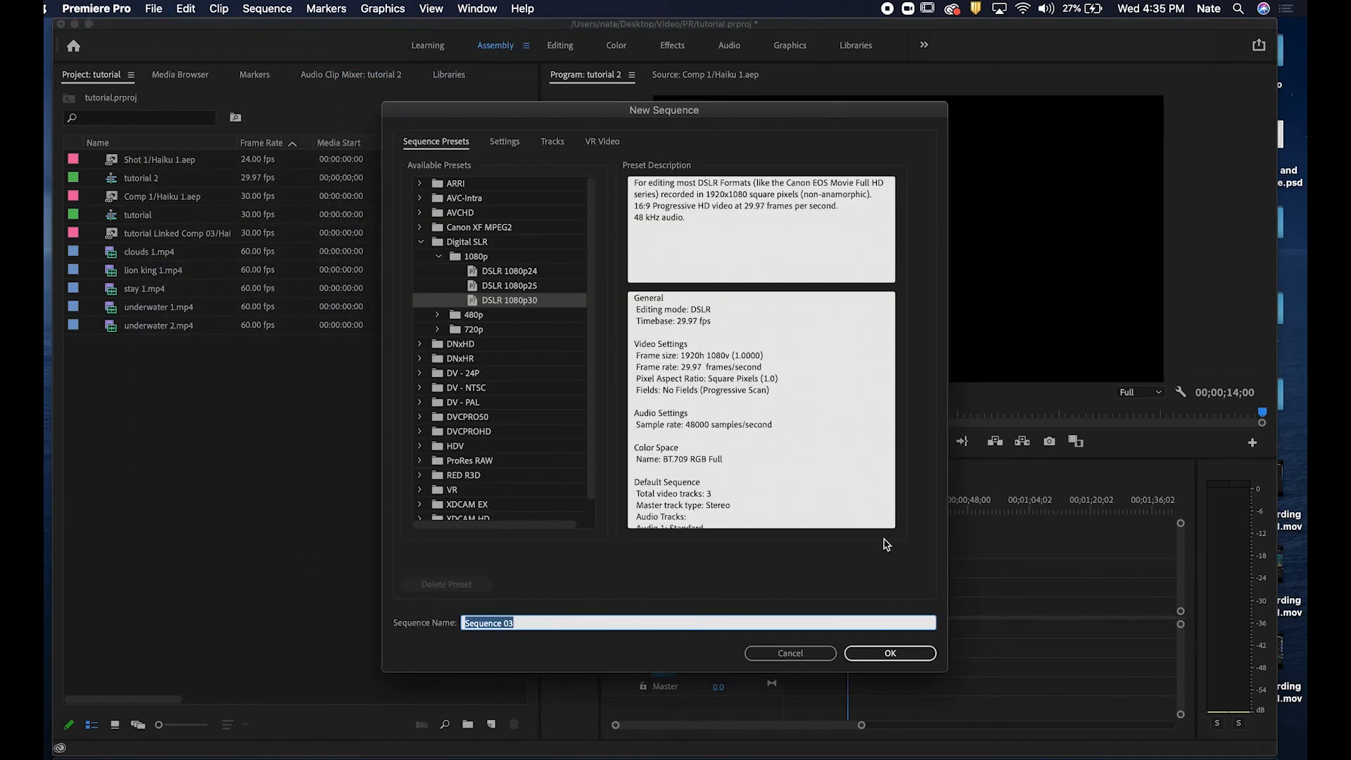
left_click(891, 655)
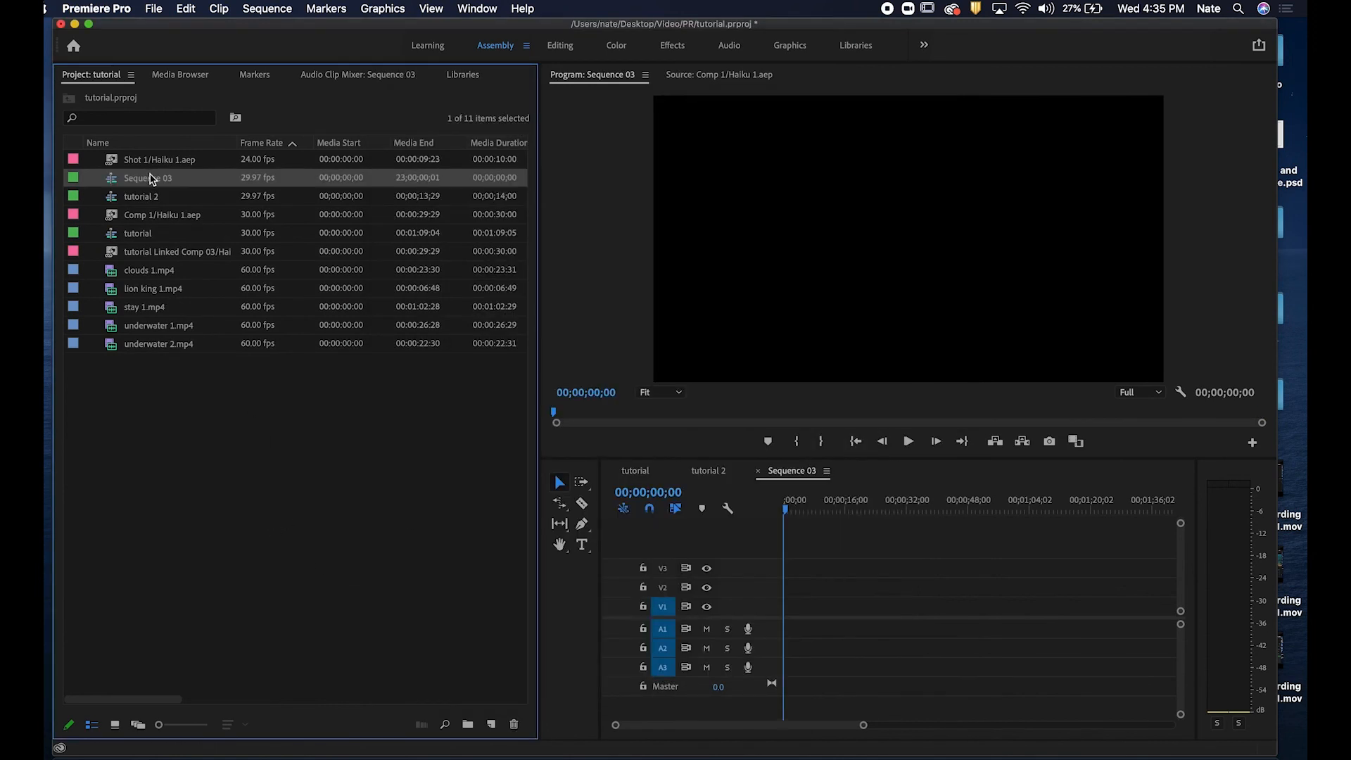
Add Comp 1 to Sequence 03, changing the sequence settings to match the clip.
left_click(136, 202)
left_click_drag(125, 218, 787, 616)
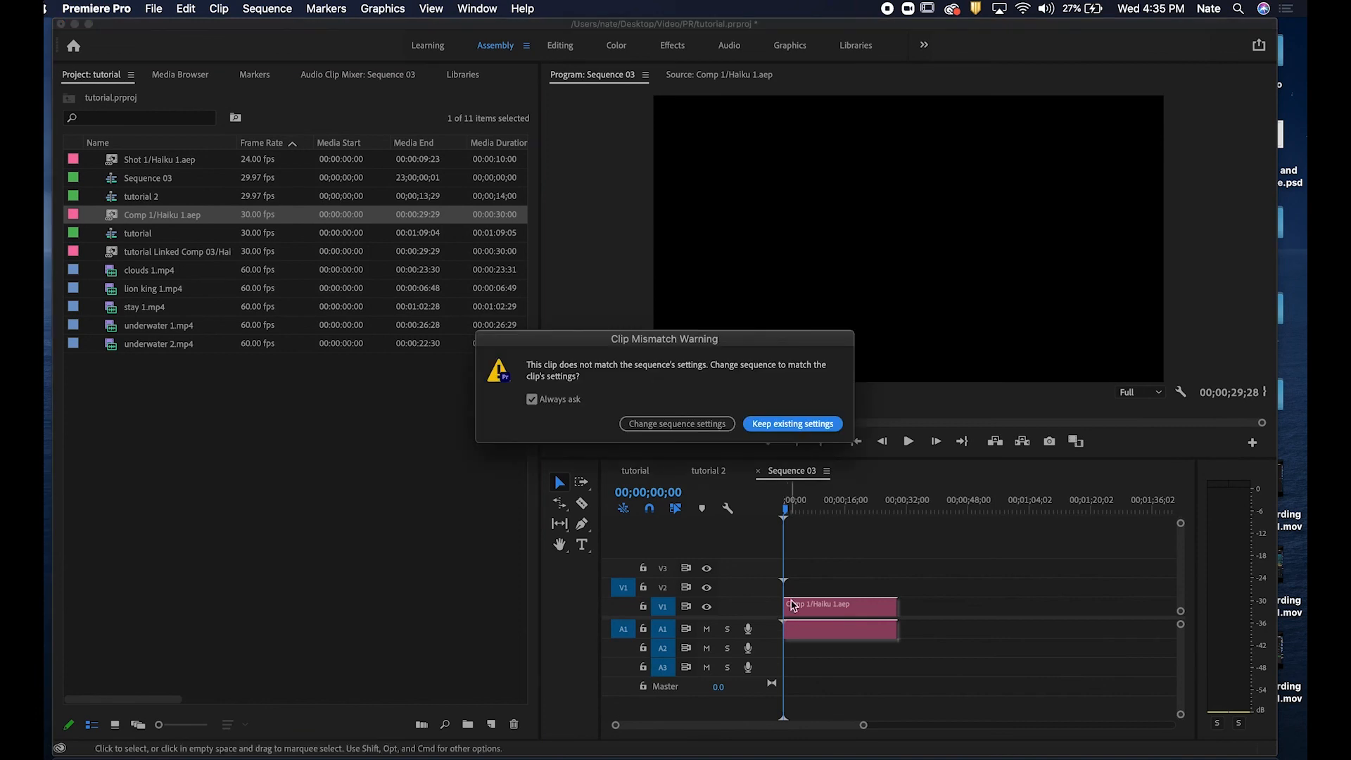
left_click(709, 425)
Mute audio track A1 in Sequence 03 while scrubbing through the clip.
left_click_drag(800, 507, 860, 493)
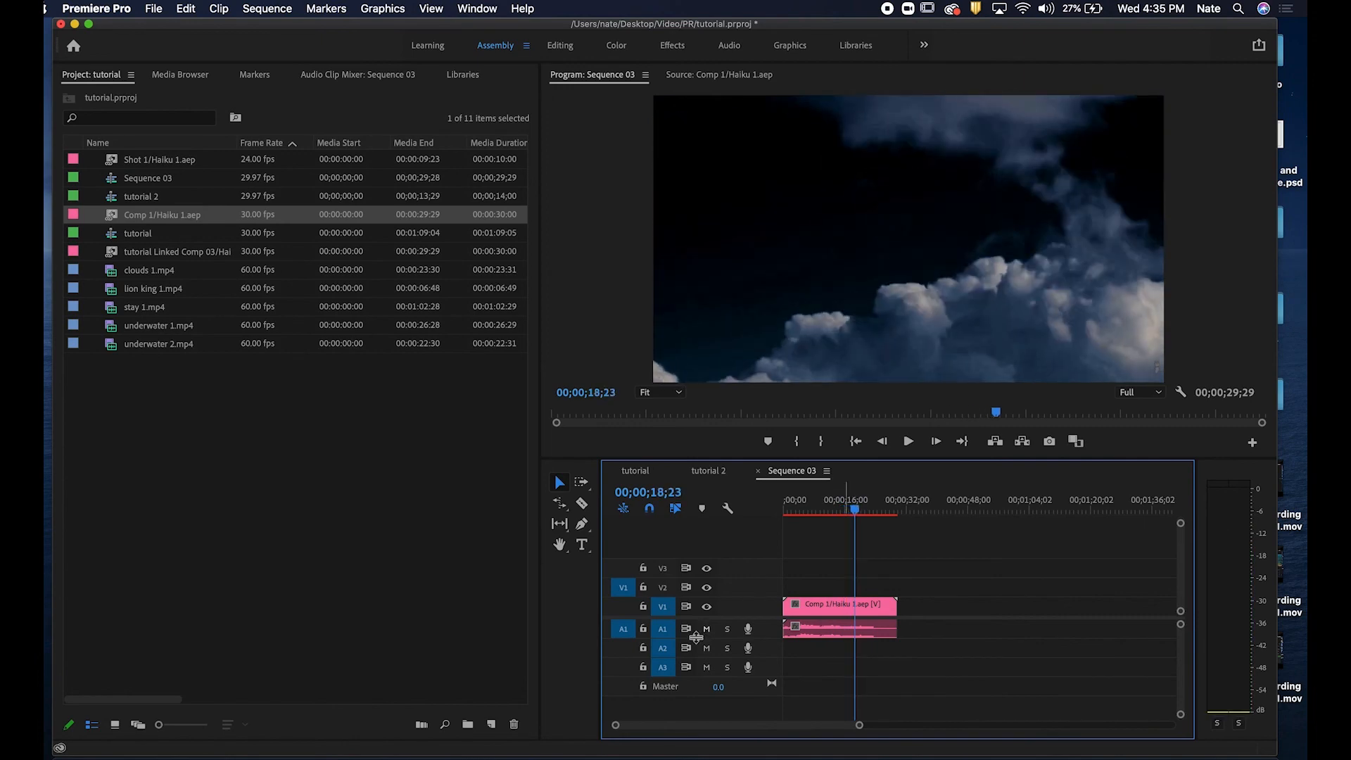
left_click(707, 629)
mouse_move(853, 505)
left_mouse_down()
mouse_move(808, 513)
mouse_move(840, 517)
left_mouse_up()
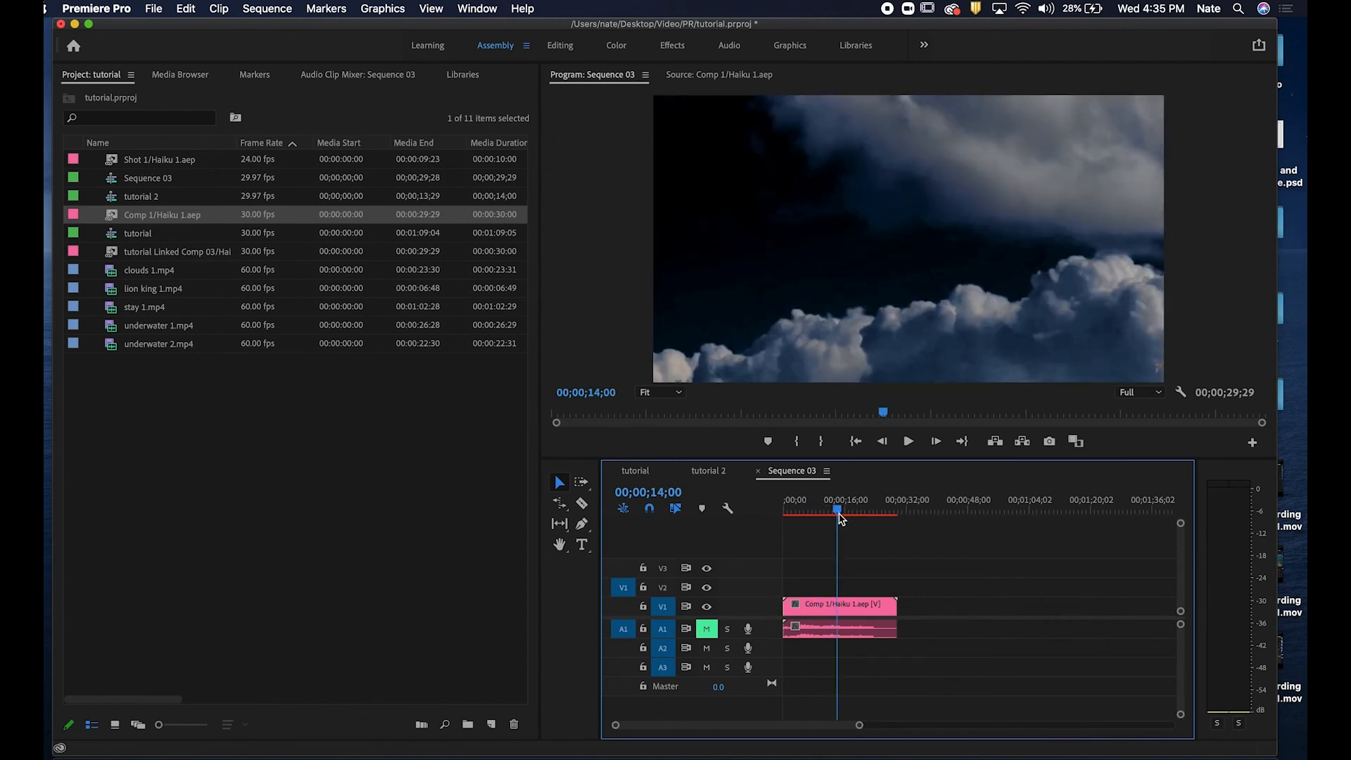
Split the Comp 1 clip at about 14 seconds and move the second part up onto V2, slightly later.
left_click(582, 503)
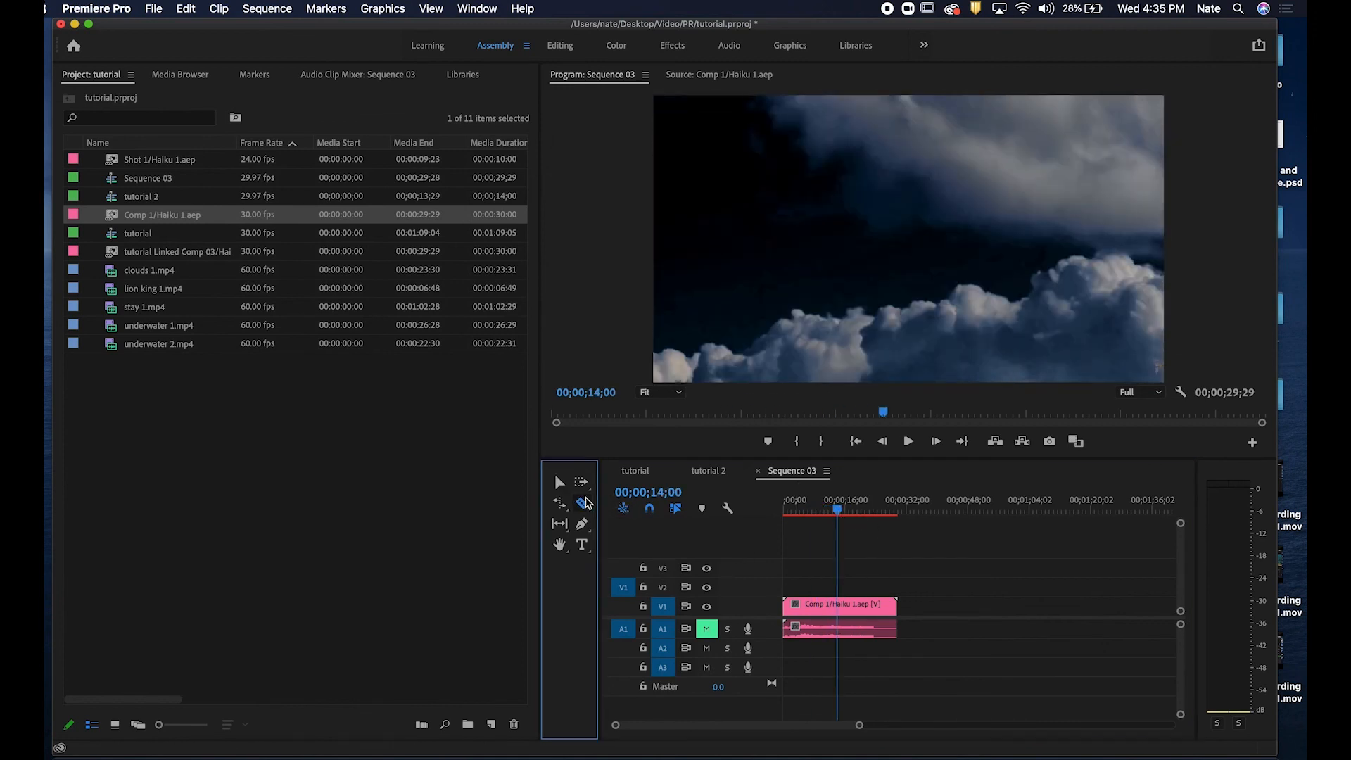
left_click(838, 605)
key("v")
left_click_drag(847, 607, 815, 590)
left_click(833, 515)
left_click_drag(832, 514, 809, 515)
left_click_drag(858, 587, 880, 587)
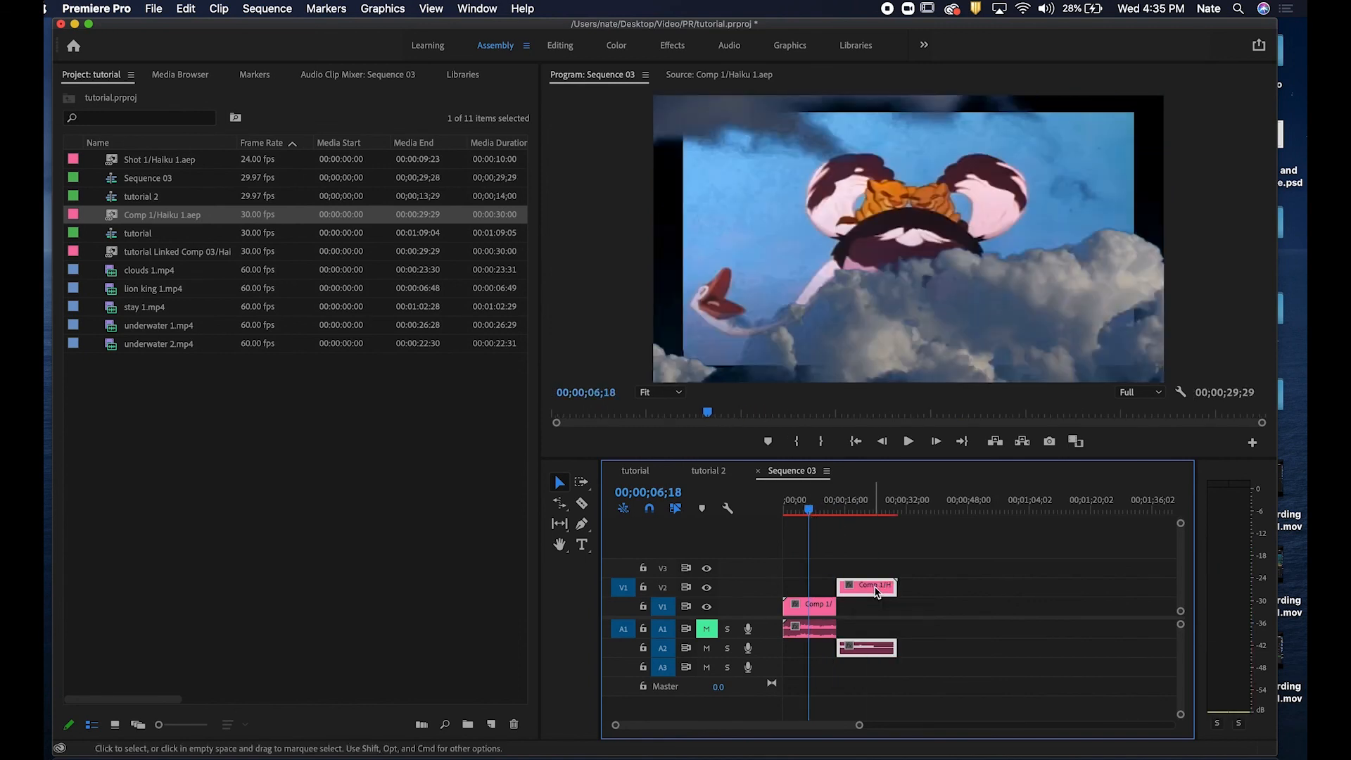
left_click(171, 185)
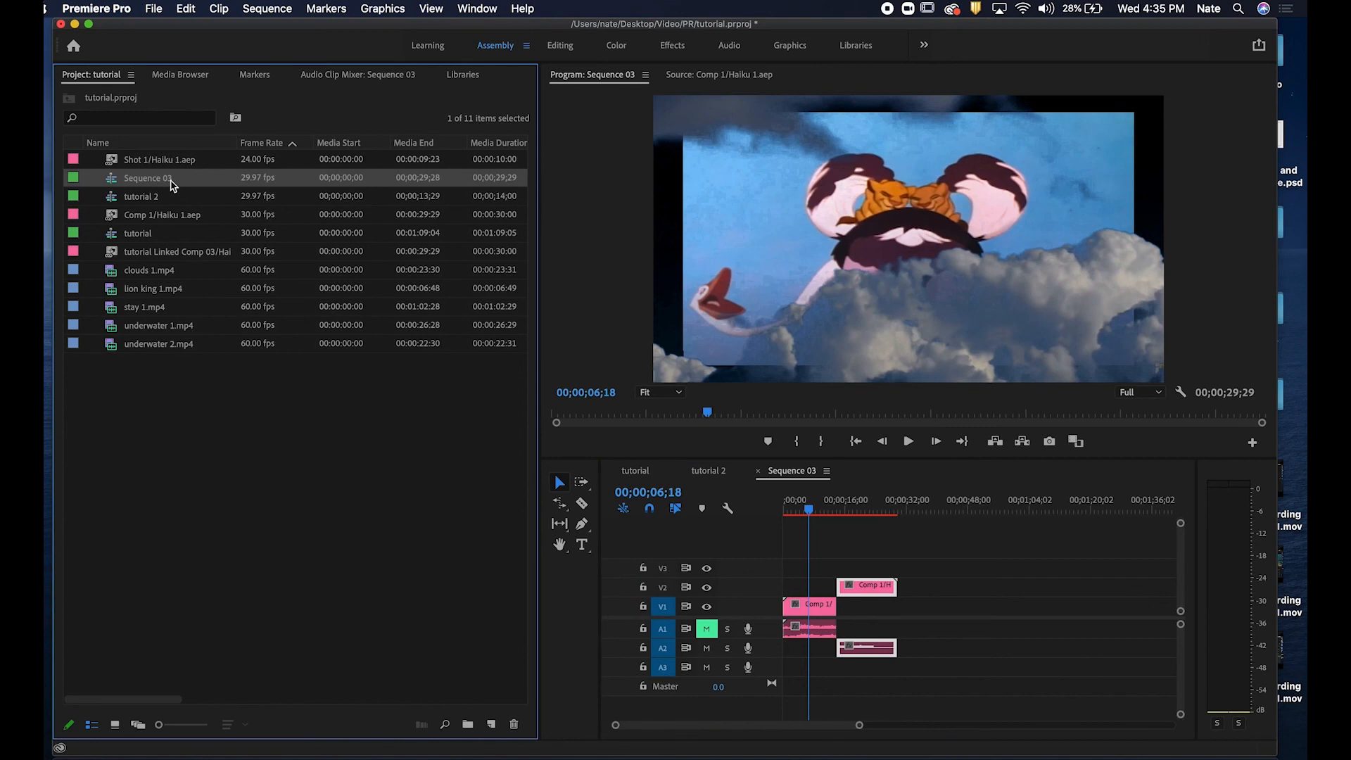
left_click(159, 222)
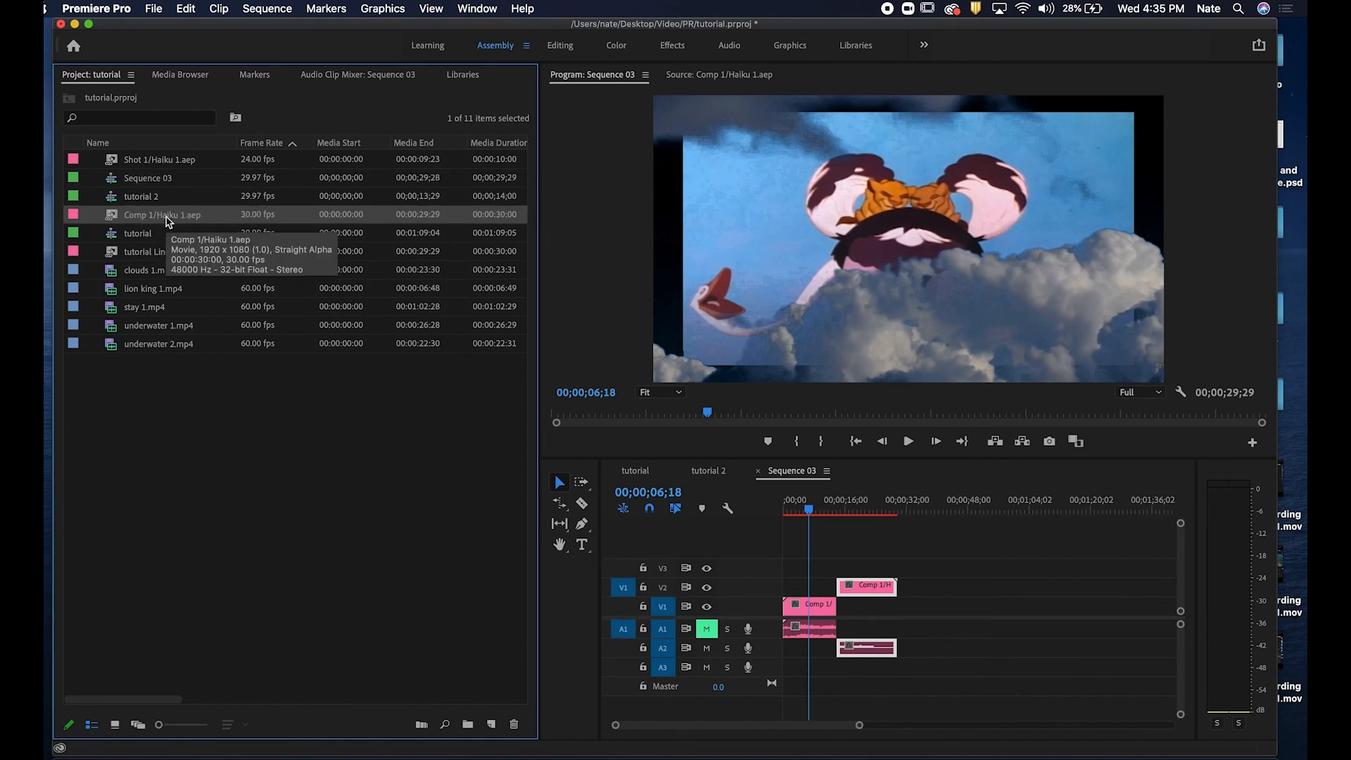
left_click_drag(177, 187, 184, 185)
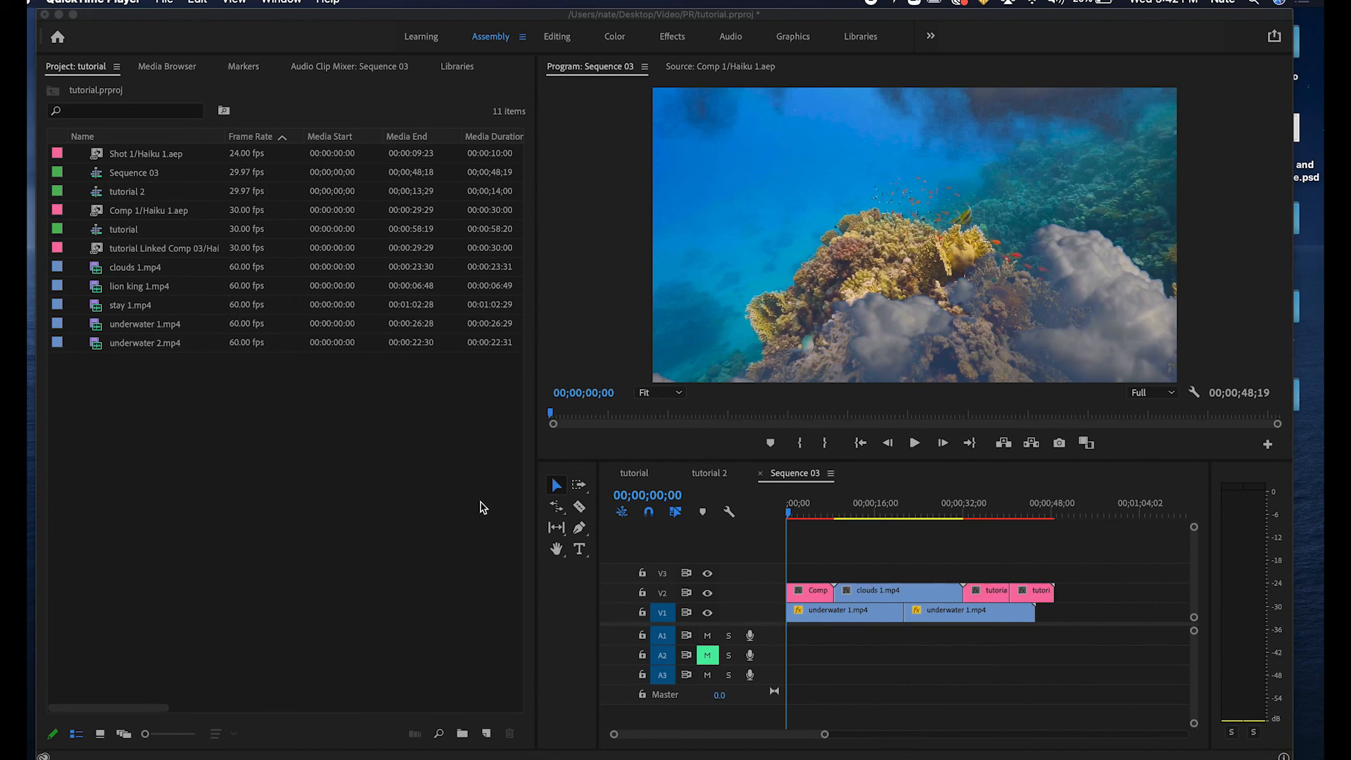
Open the export settings for Sequence 03 and choose the H.264 format.
left_click_drag(789, 507, 672, 536)
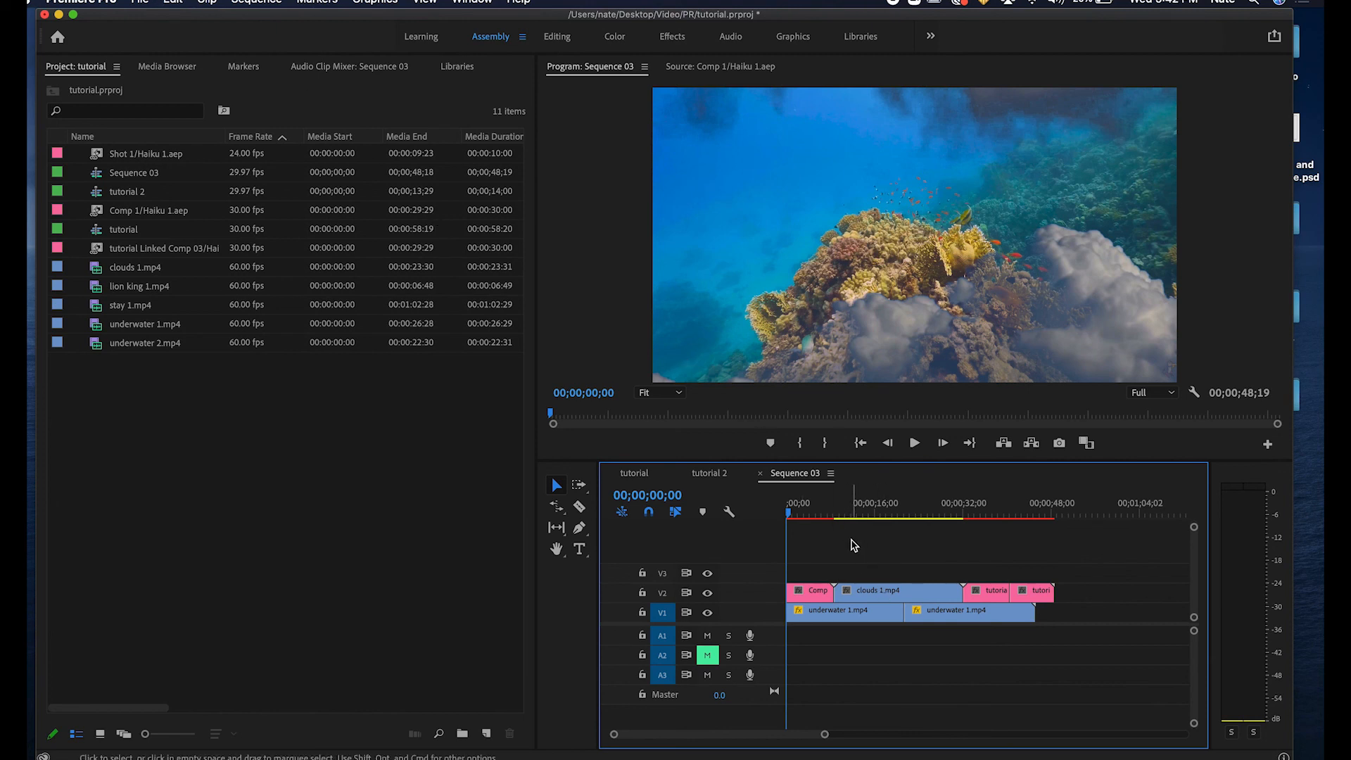
left_click(141, 3)
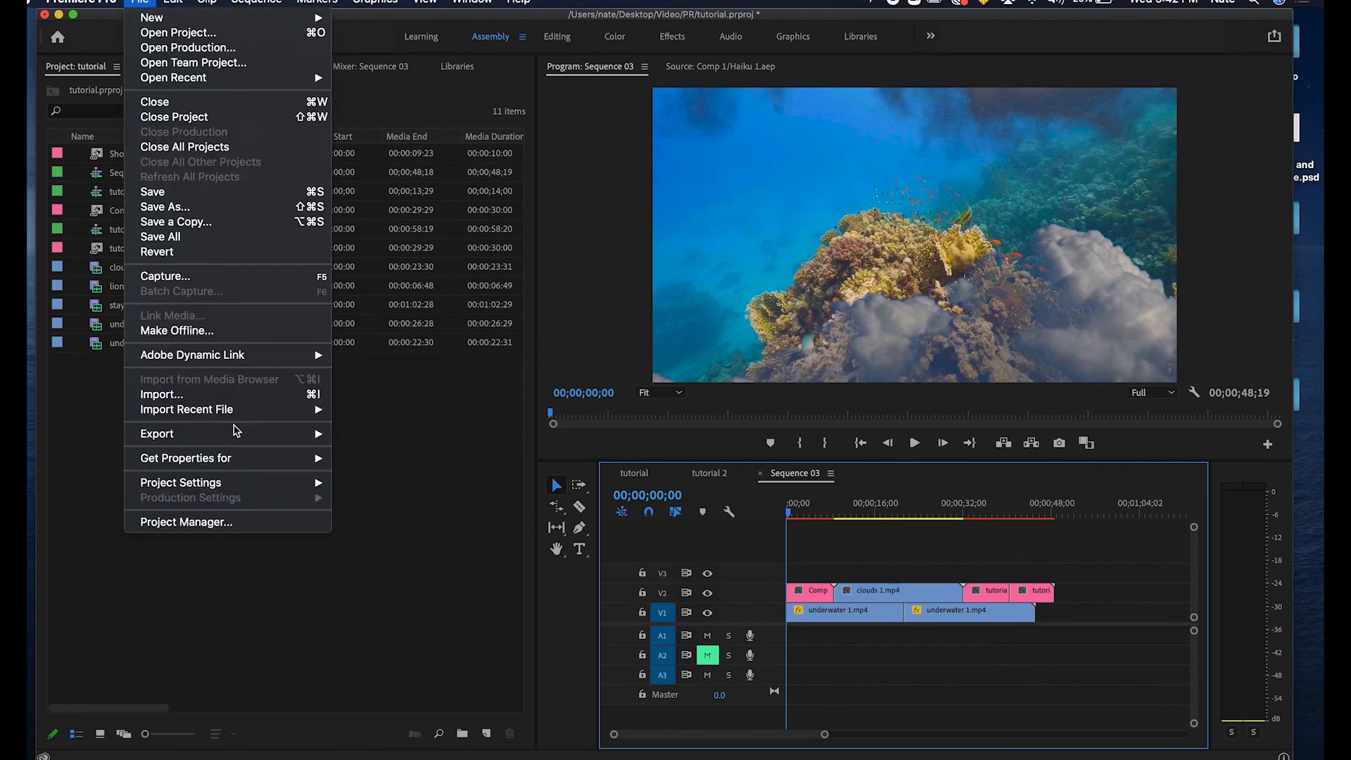
left_click(359, 432)
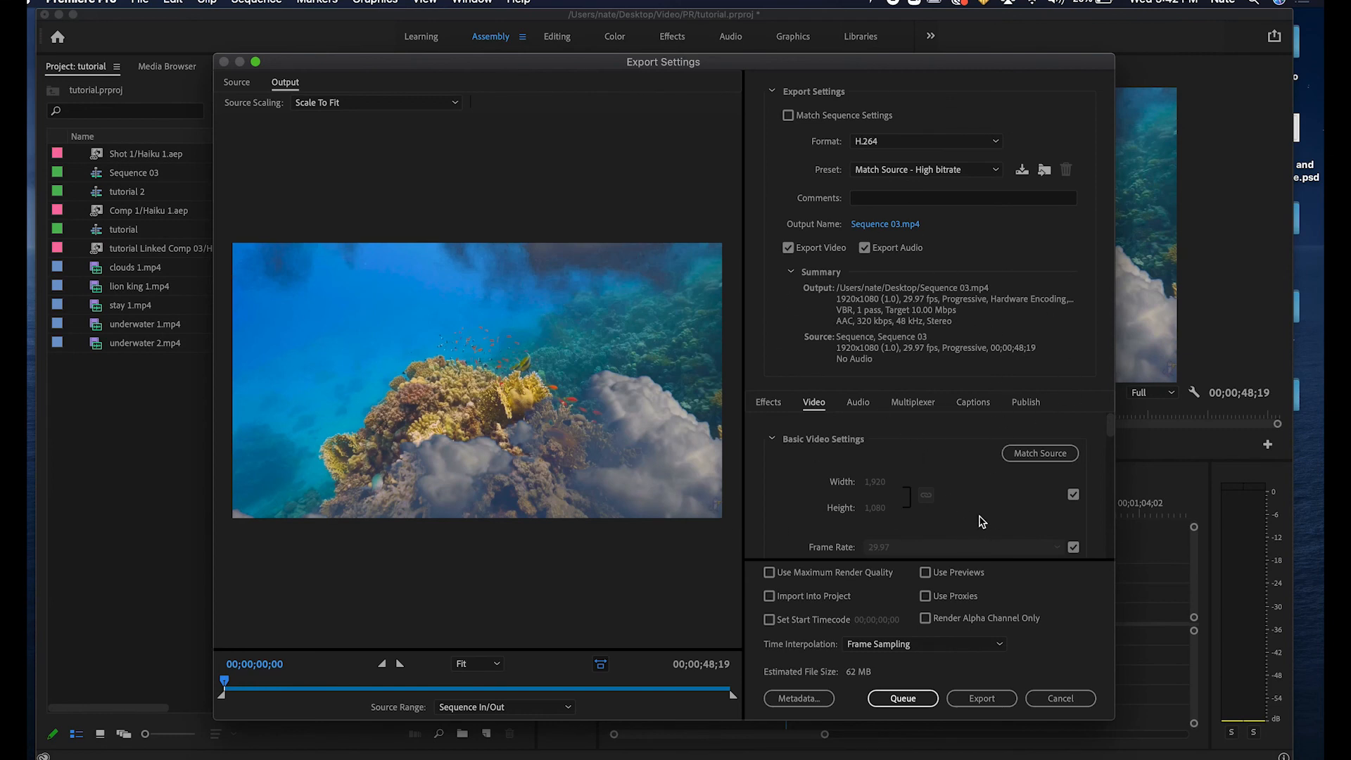
left_click(885, 144)
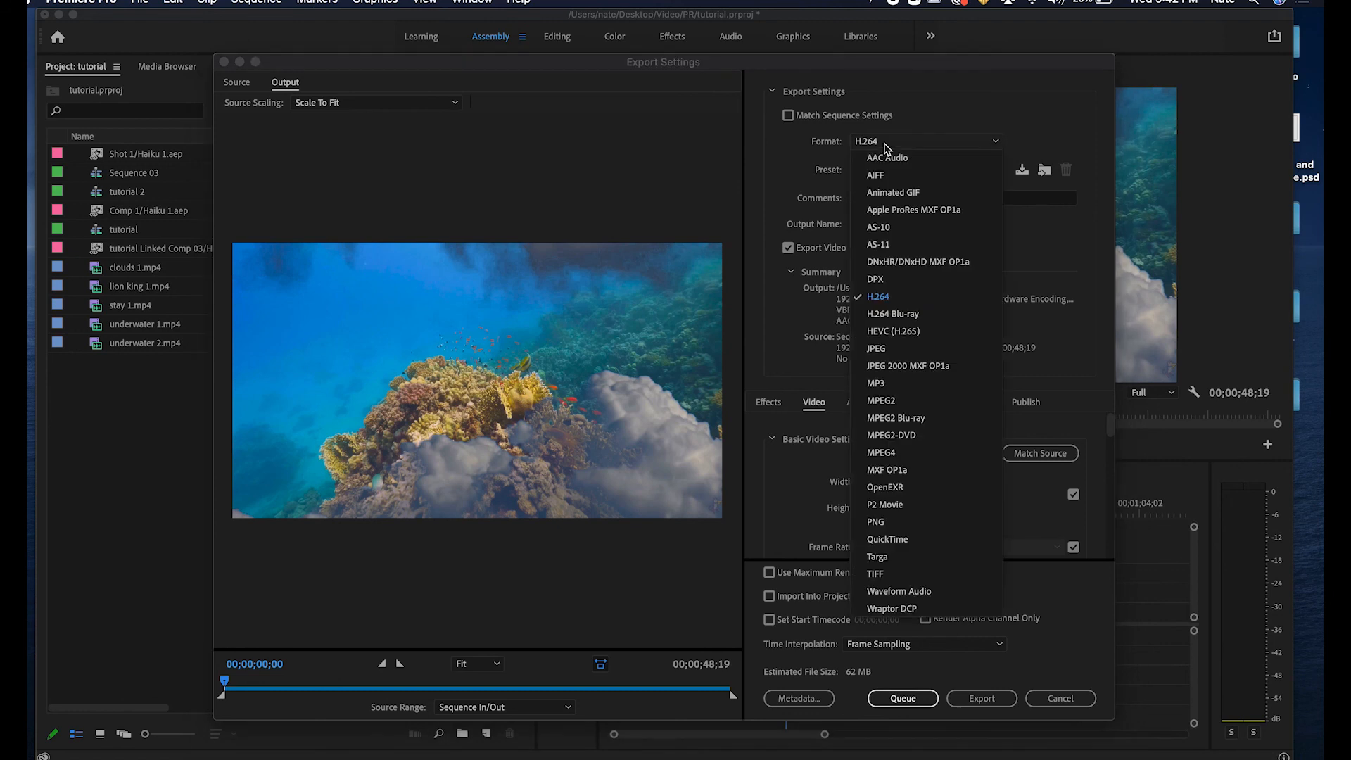
left_click(889, 298)
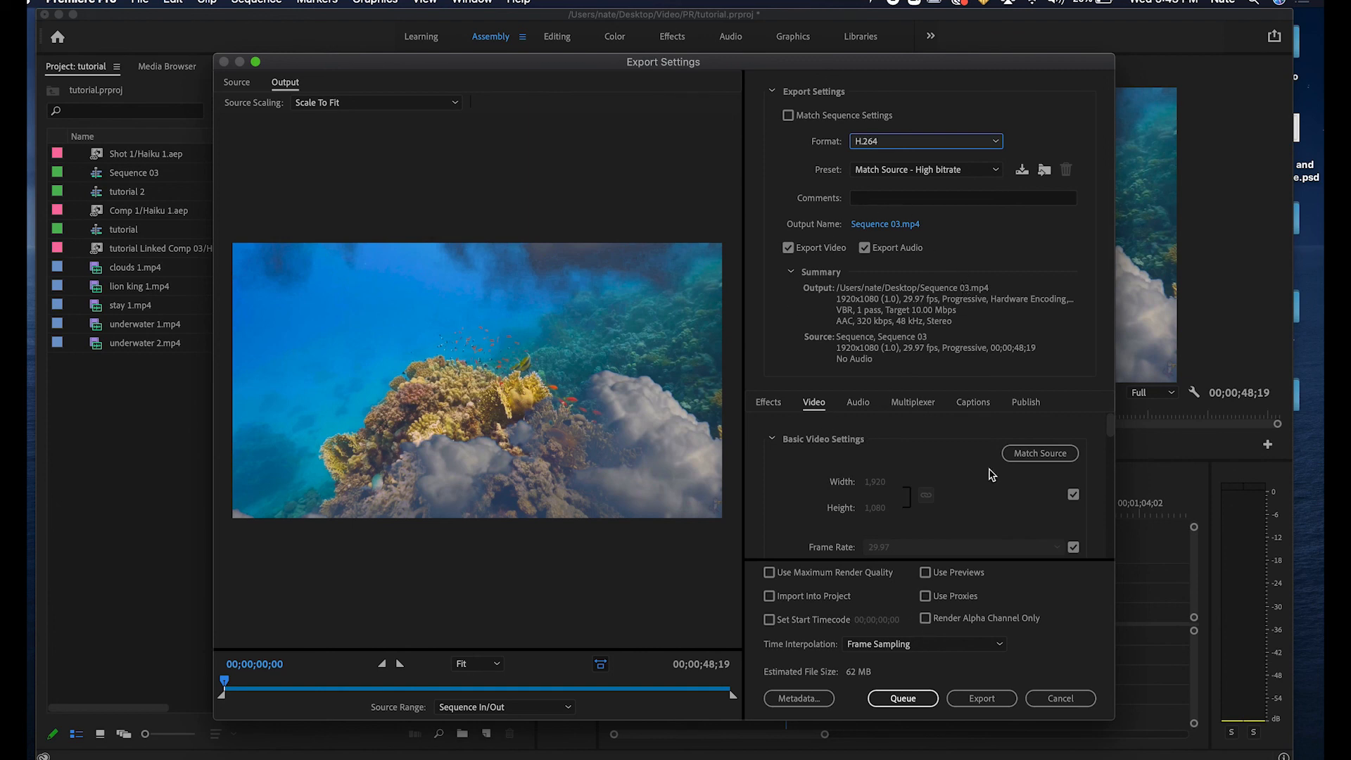
Reset the output frame size to match the source and export Sequence 03.
left_click(1074, 495)
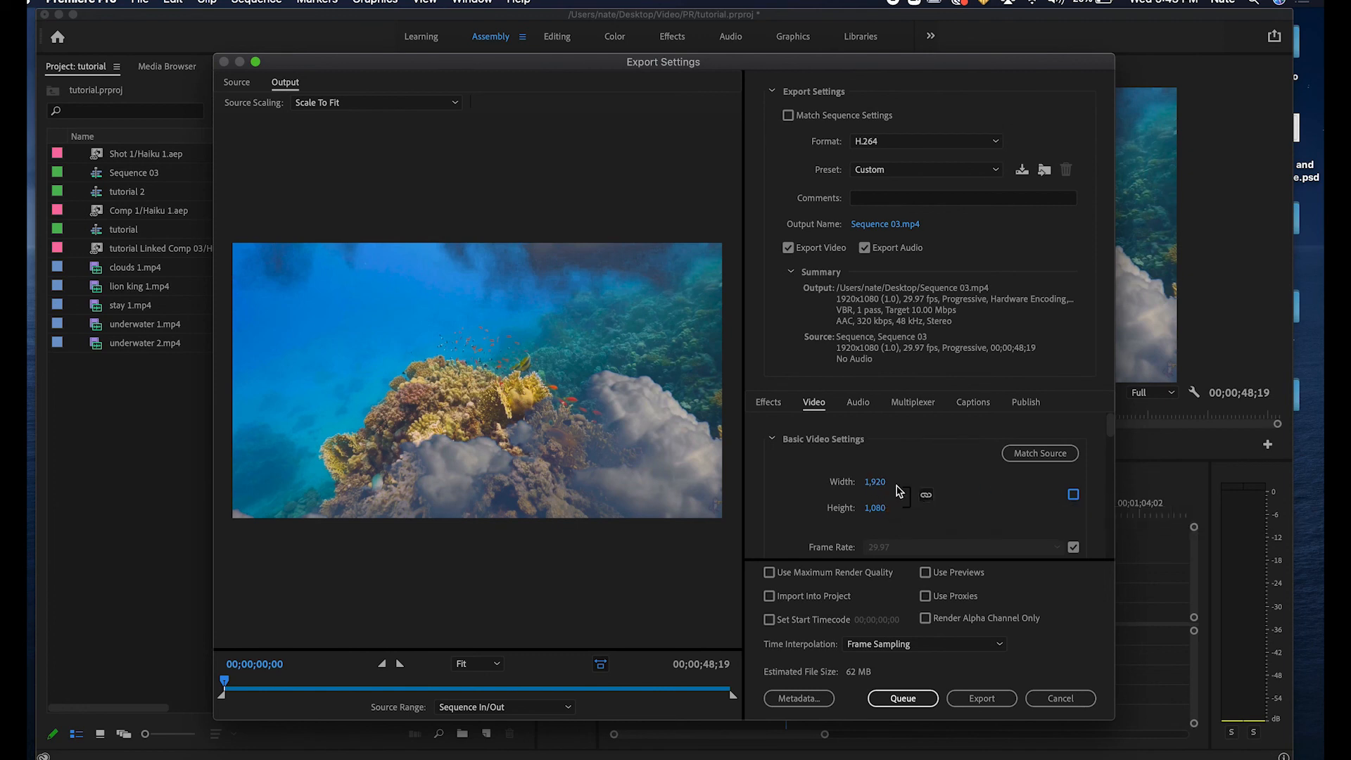
left_click_drag(877, 483, 772, 507)
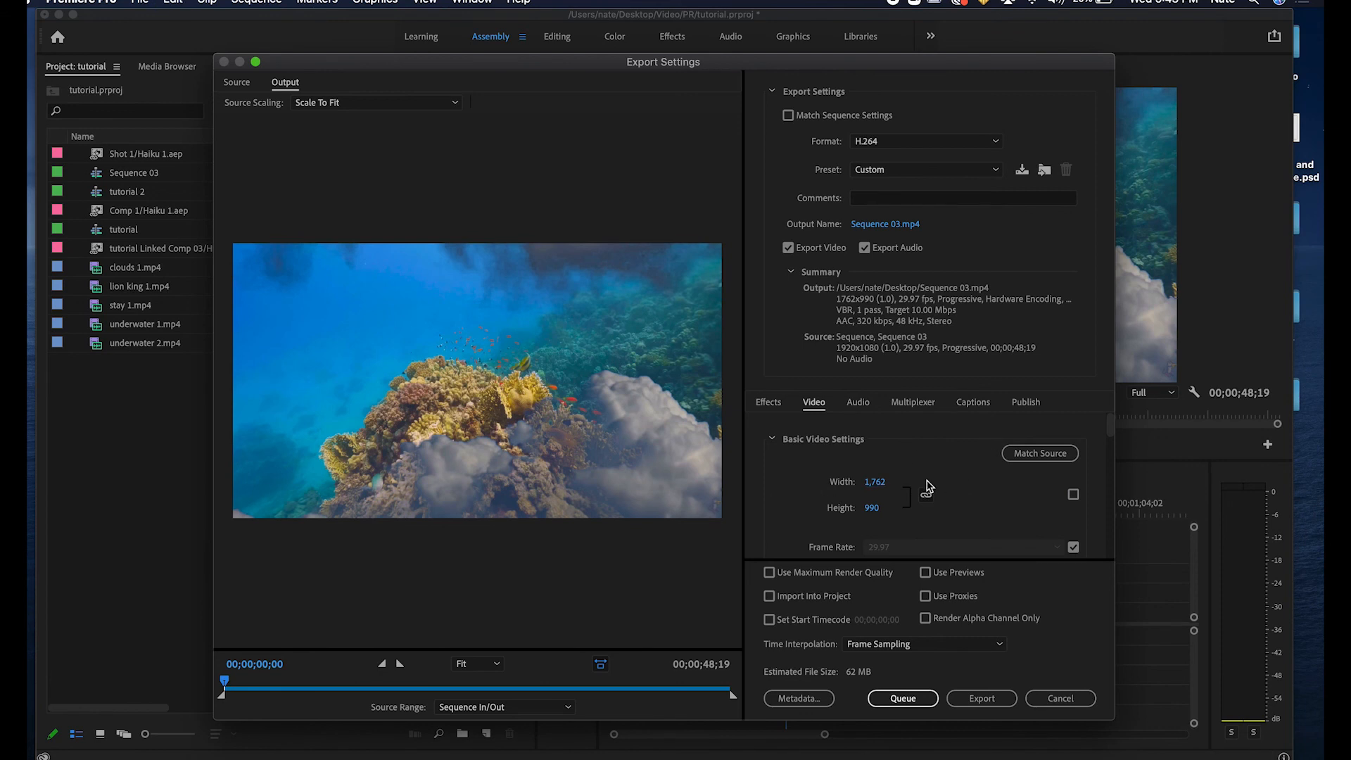
left_click(1043, 459)
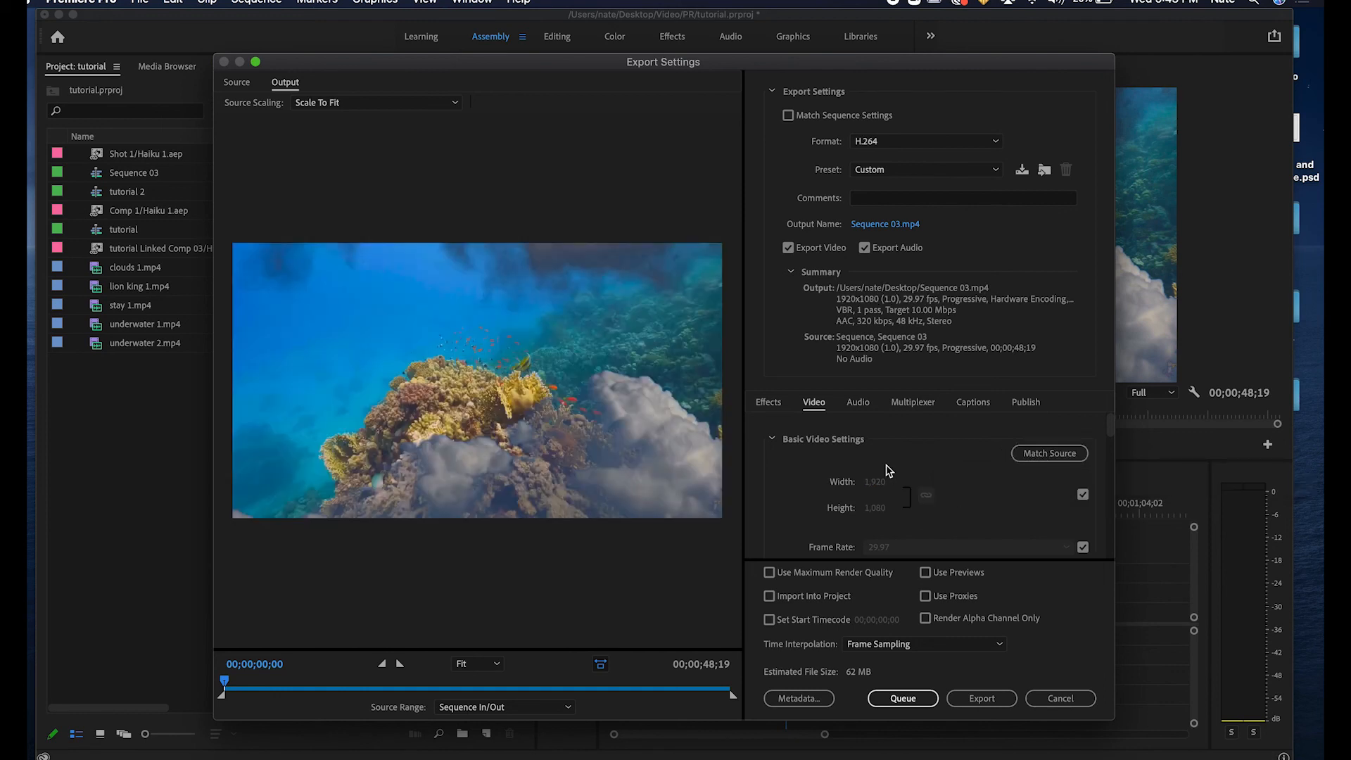
left_click(987, 704)
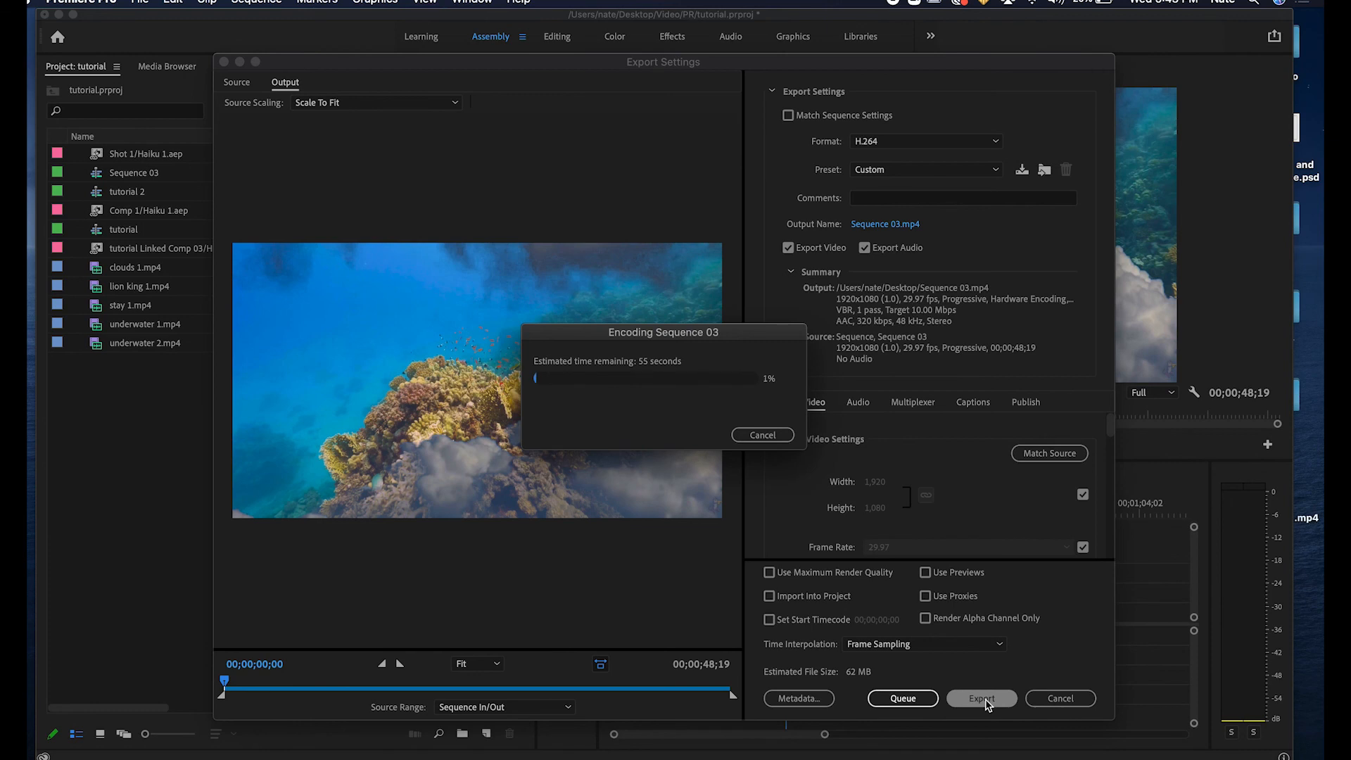